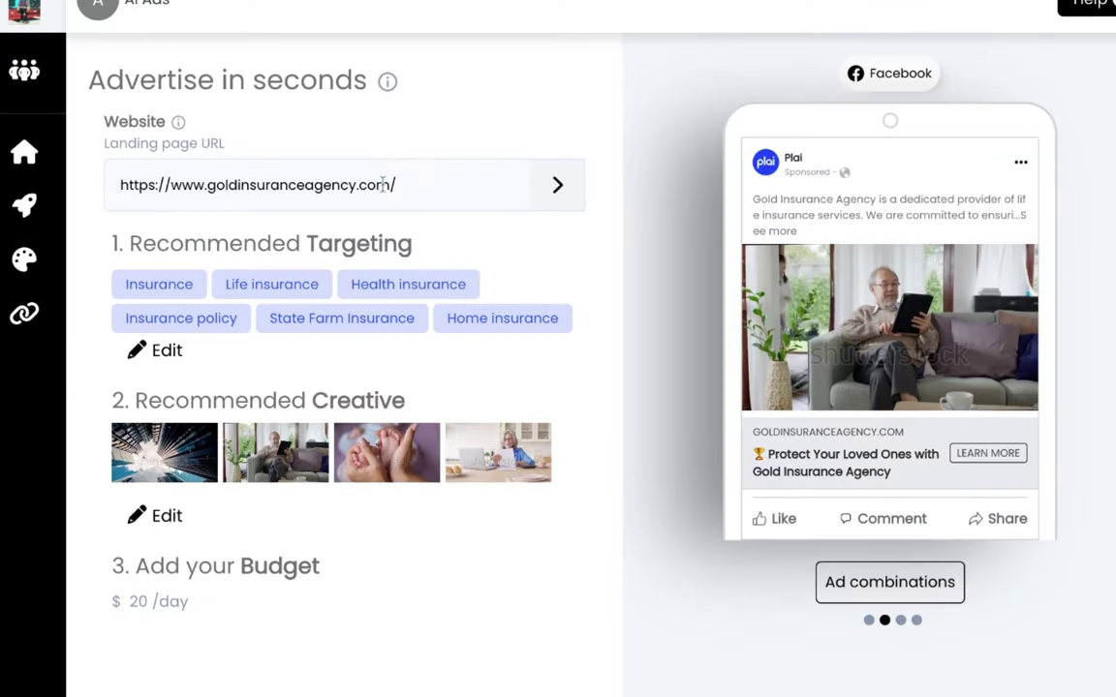
triple_click(385, 184)
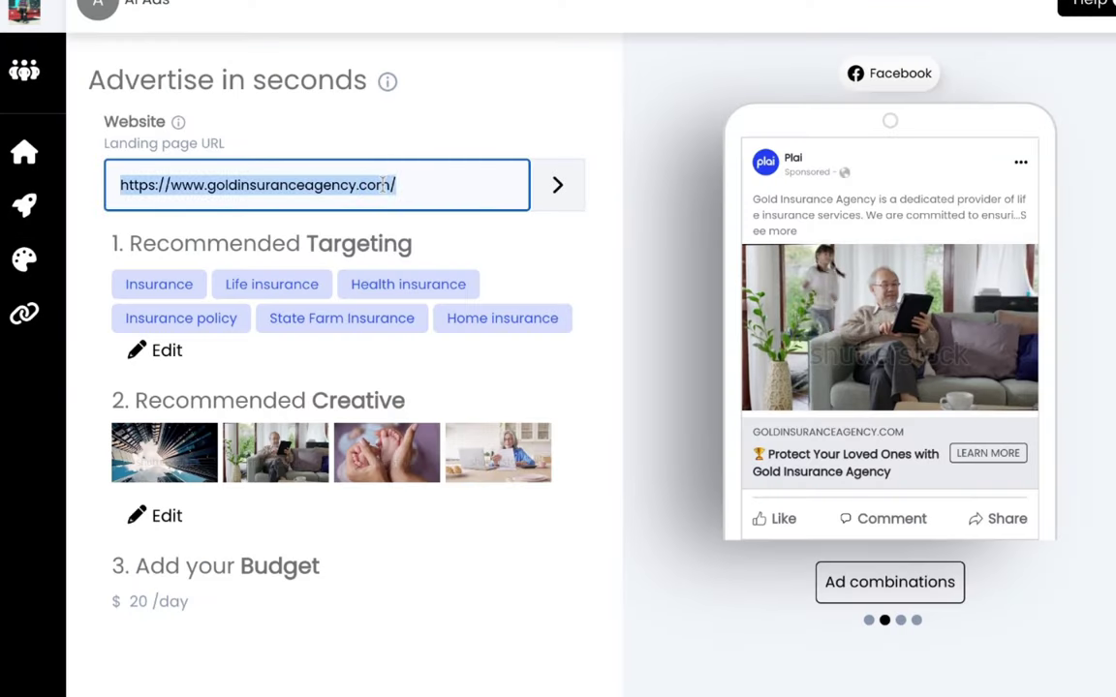
text(https://www.plai.io/)
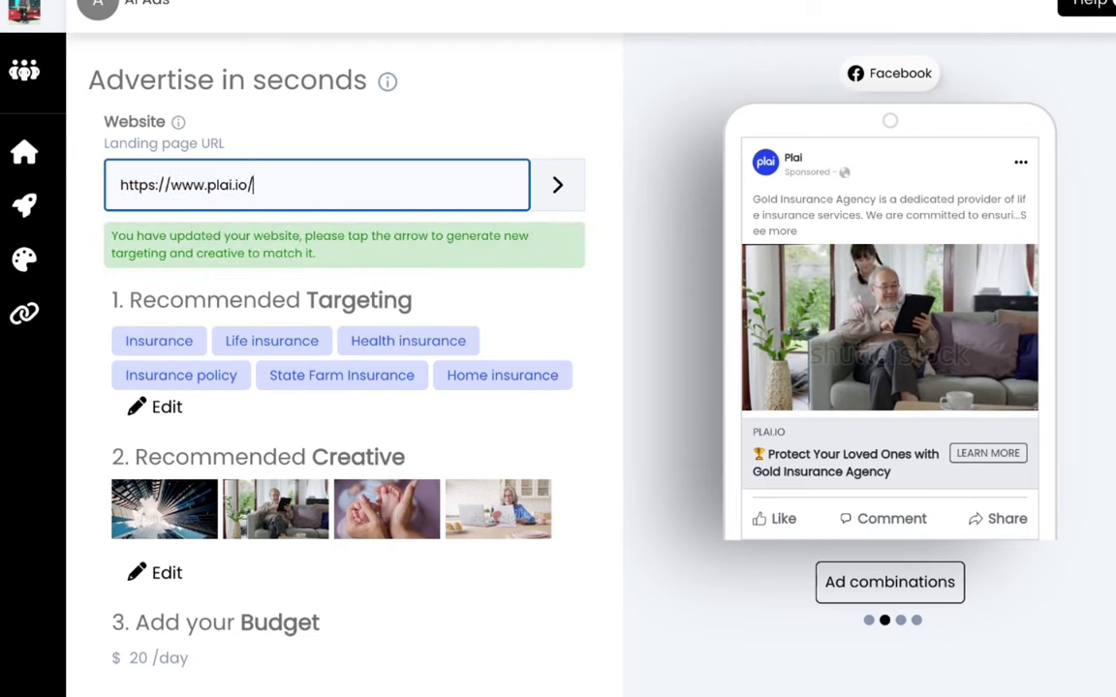
scroll(474, 411, down, 1)
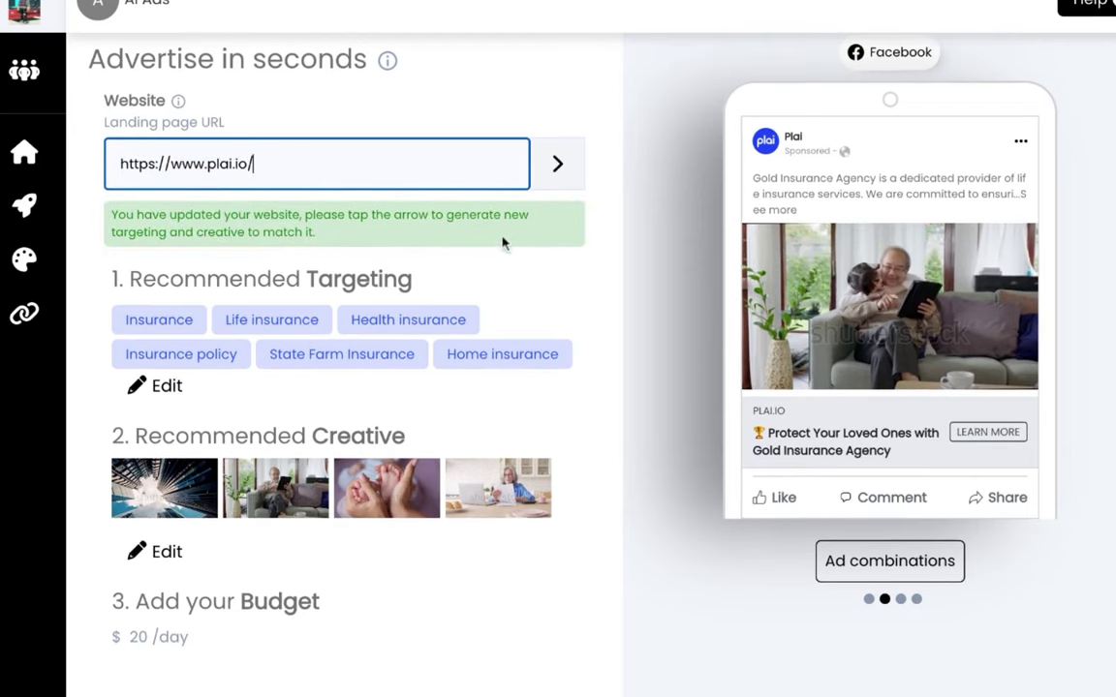
click(568, 166)
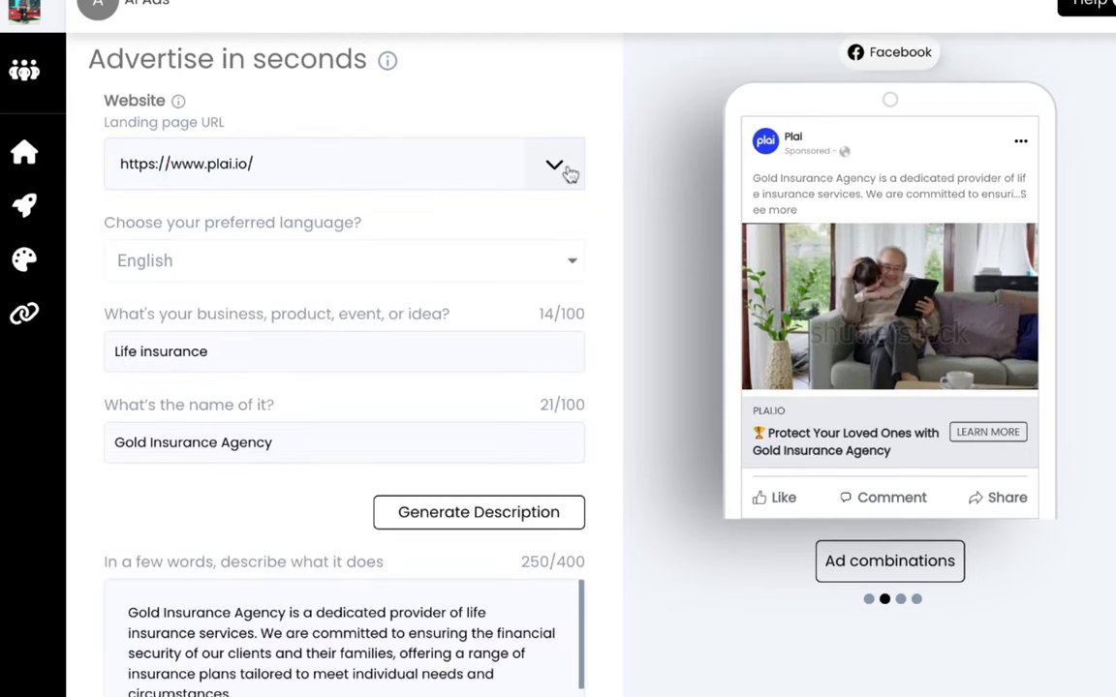
triple_click(402, 161)
click(402, 161)
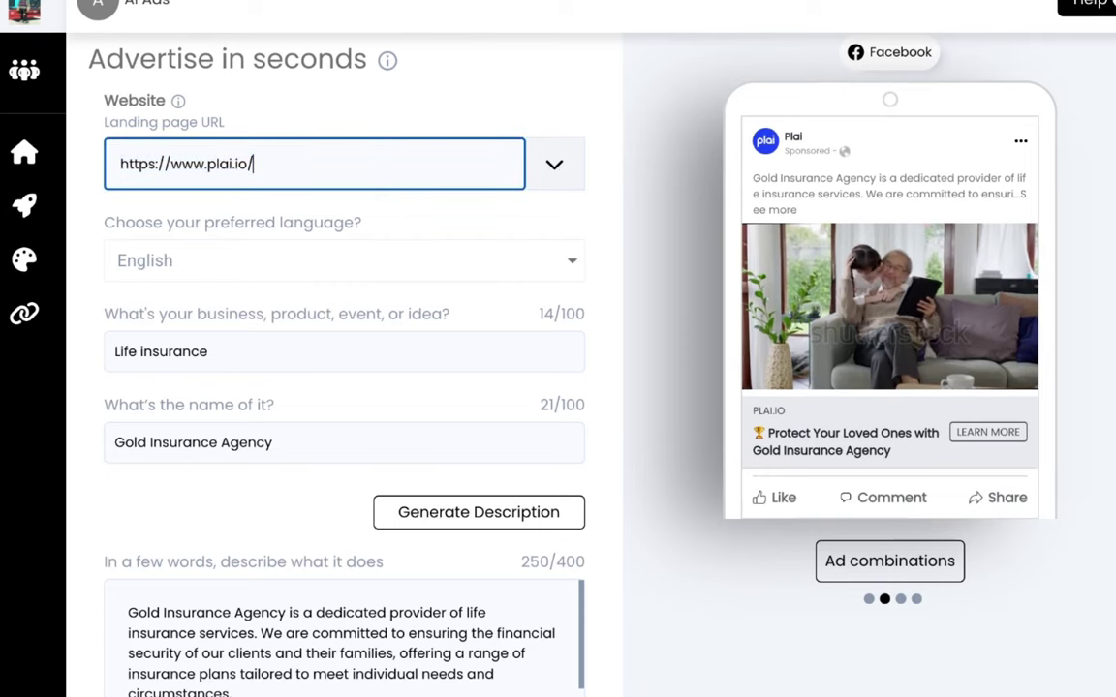
- Change the name of the business to Plai
scroll(402, 161, down, 2)
scroll(381, 207, down, 1)
double_click(339, 262)
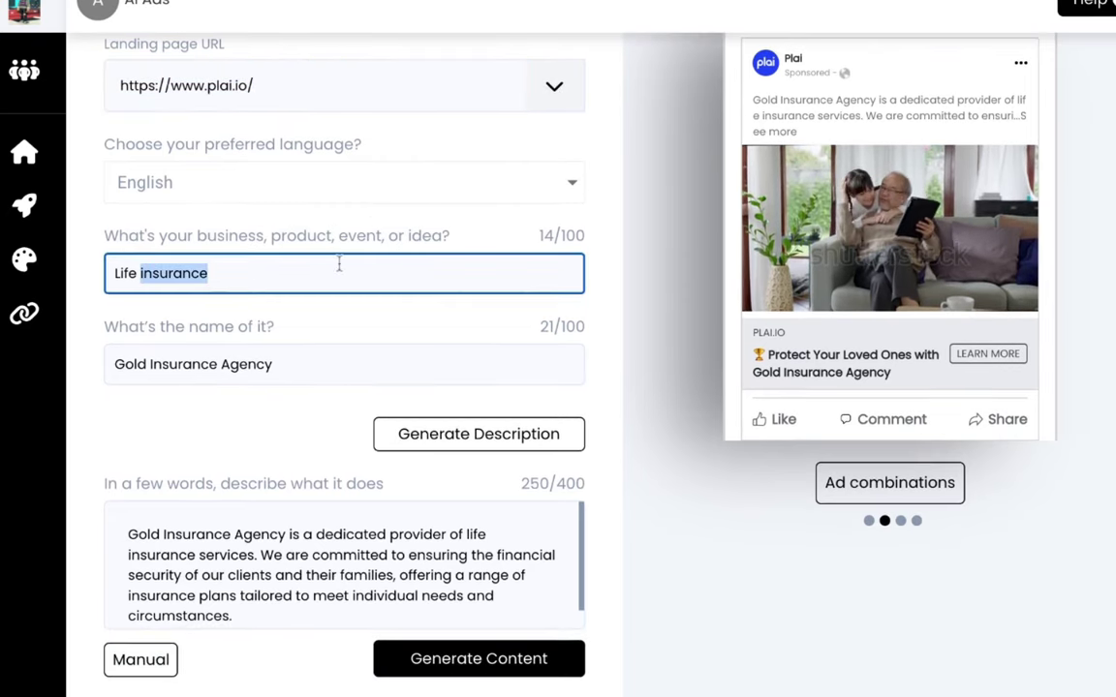
double_click(286, 378)
key(ctrl+a)
text(Plai)
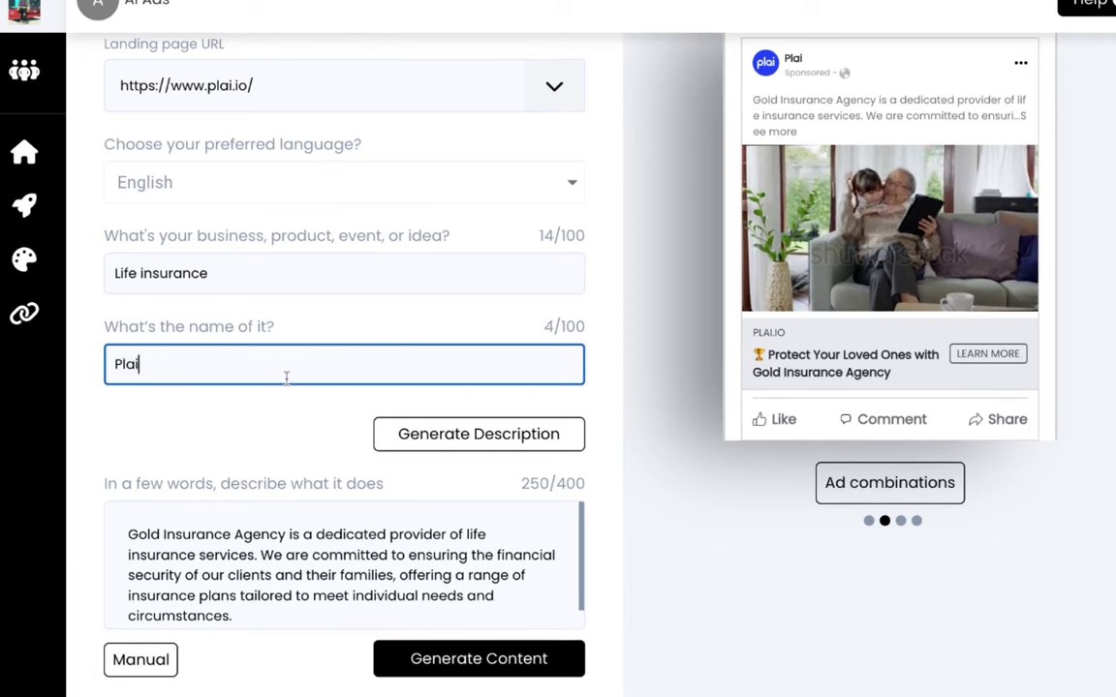
- Set the business idea to "Marketing app for running ads with AI" and generate a new description from it
click(271, 272)
key(ctrl+a)
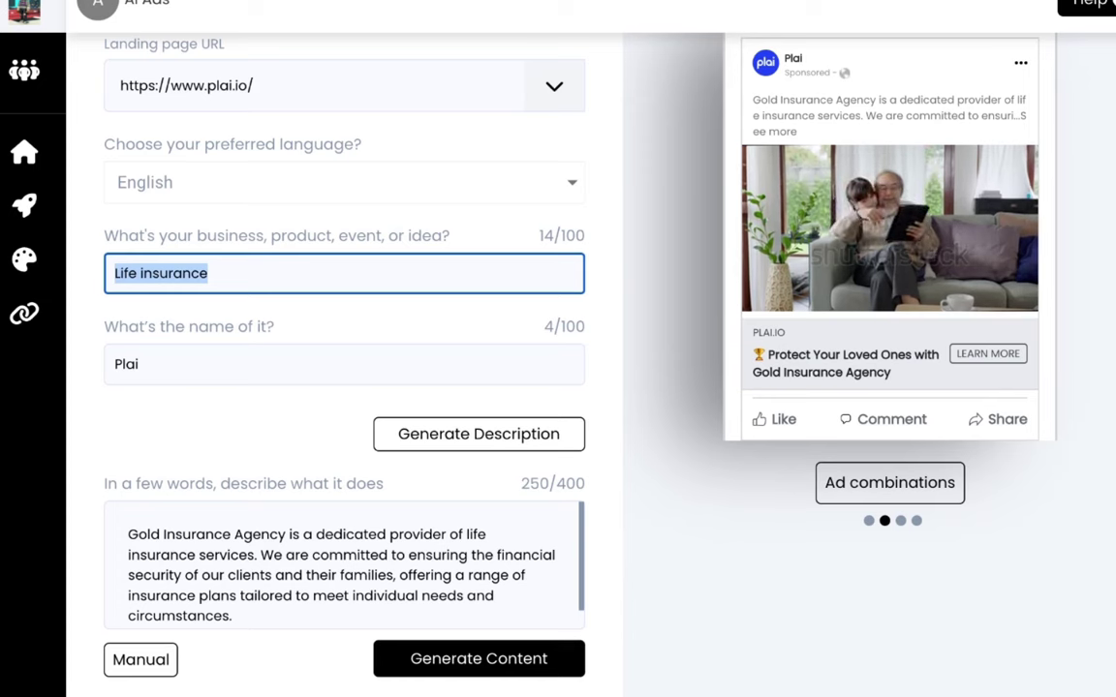
text(Mark)
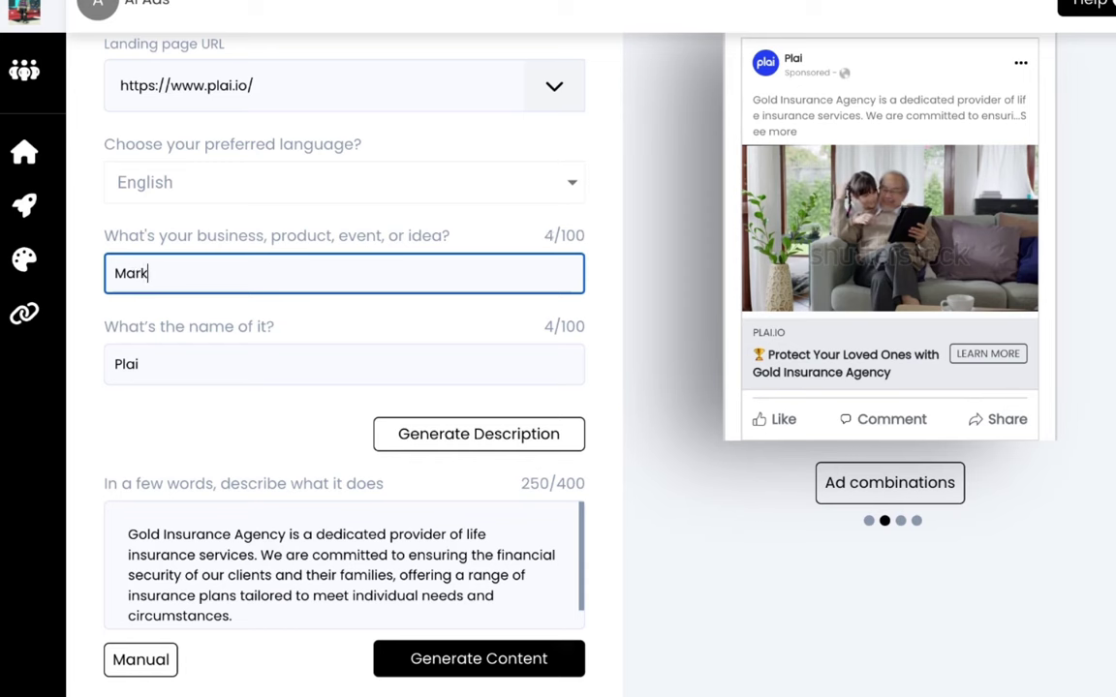
text(eting app for running ads with AI)
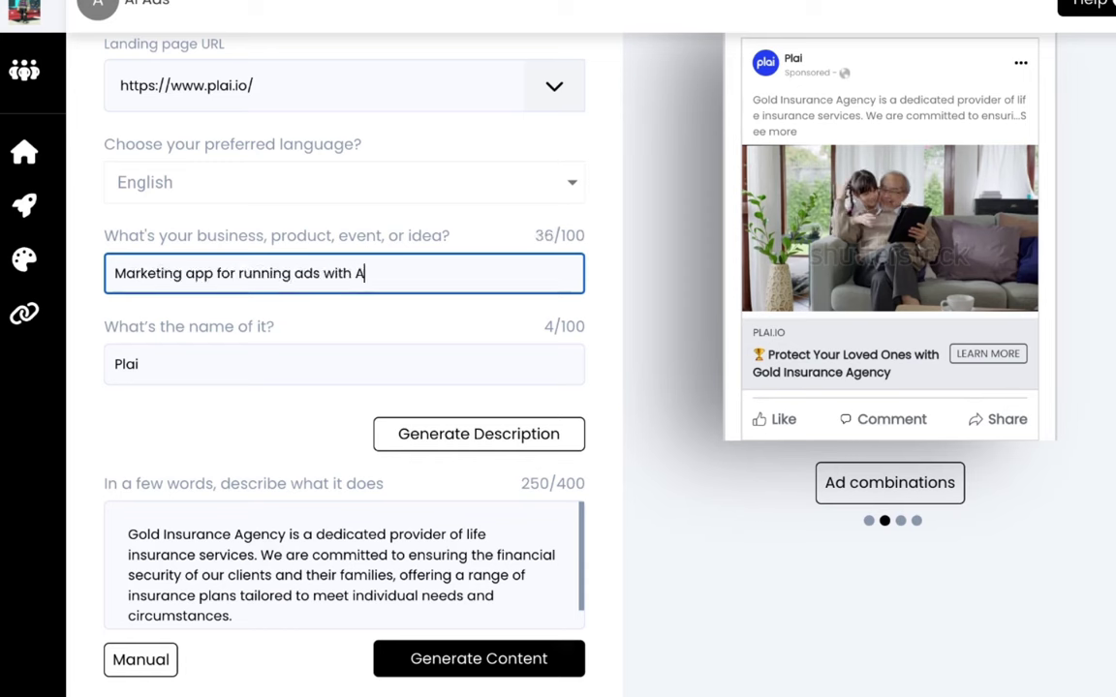
click(401, 431)
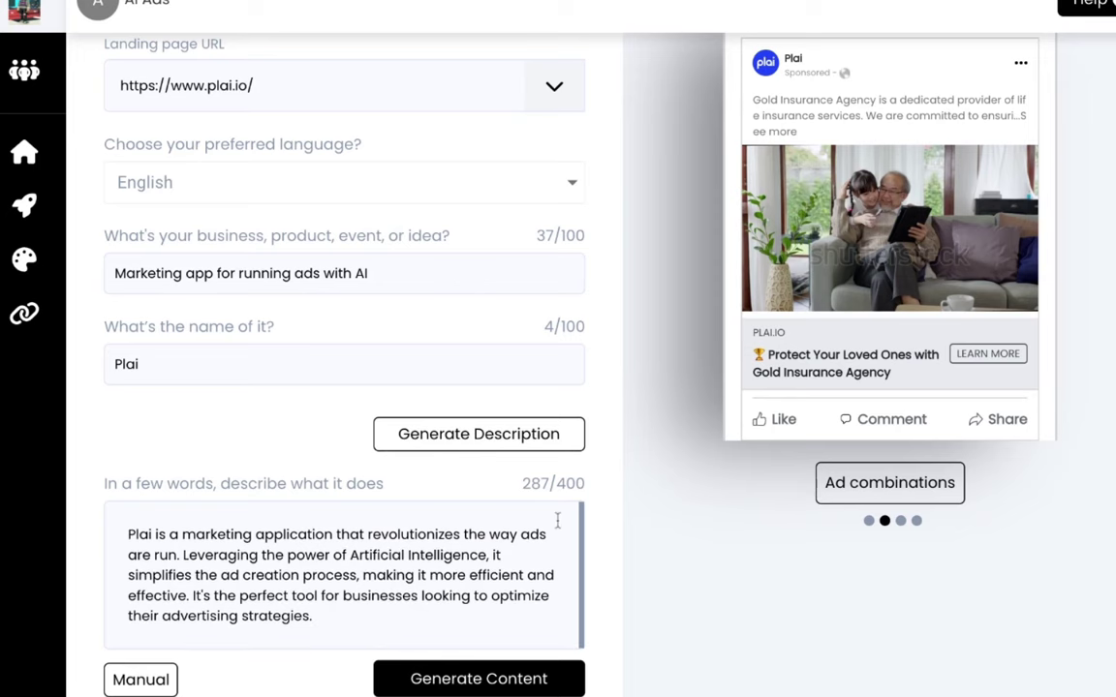
- Generate the ad content from the new business details and preview the first ad combination
click(484, 680)
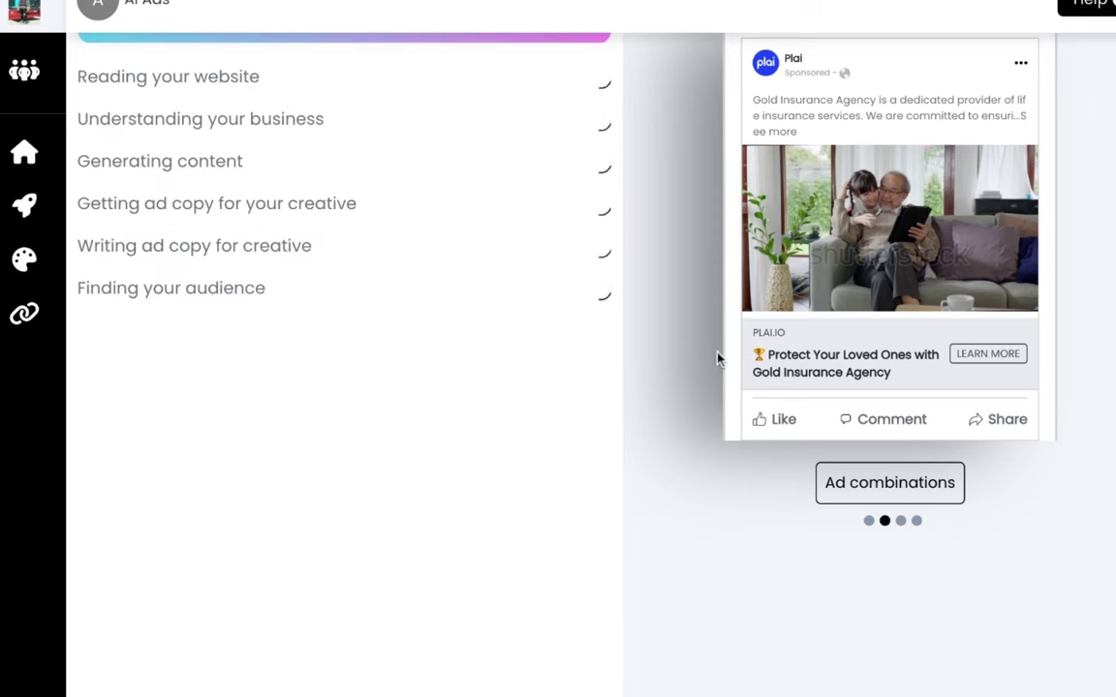
scroll(718, 357, up, 2)
scroll(720, 356, up, 1)
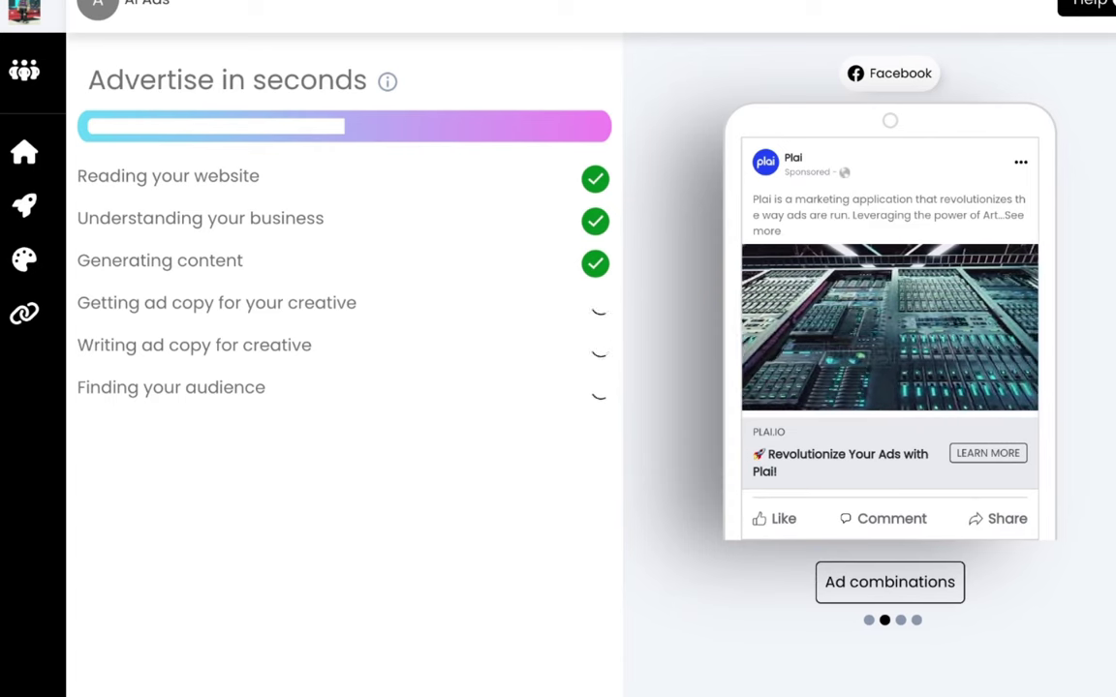
click(869, 620)
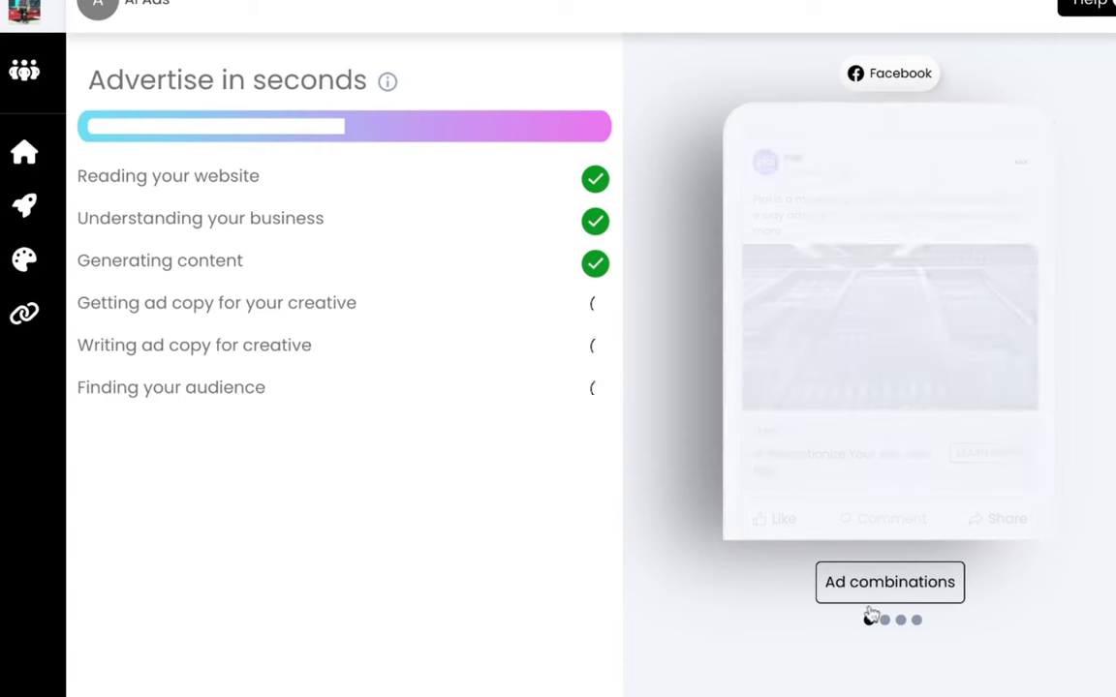
click(890, 324)
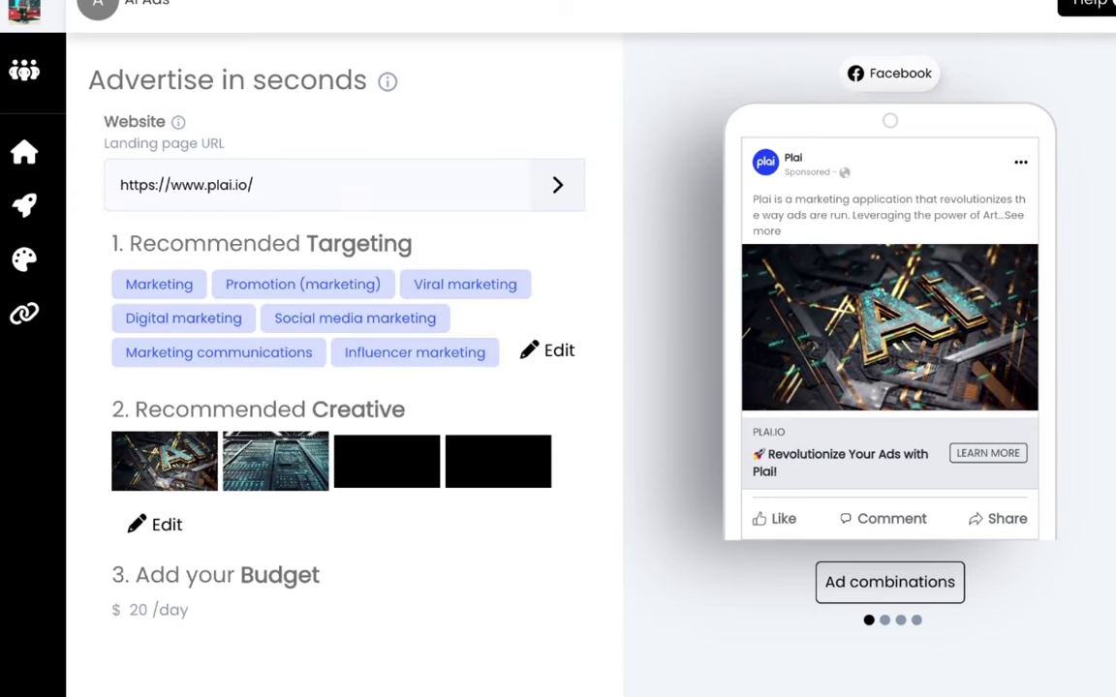
- Open the recommended creative for editing and review its generated primary texts, headlines and call to action
scroll(504, 377, down, 1)
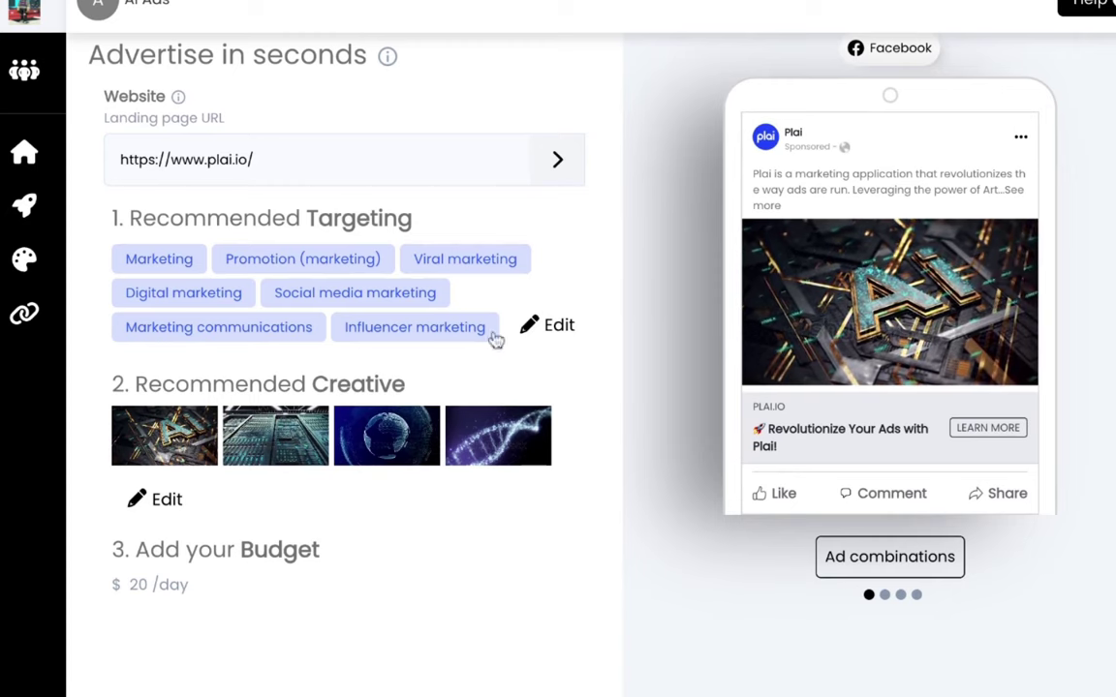
scroll(524, 363, down, 1)
scroll(524, 362, down, 2)
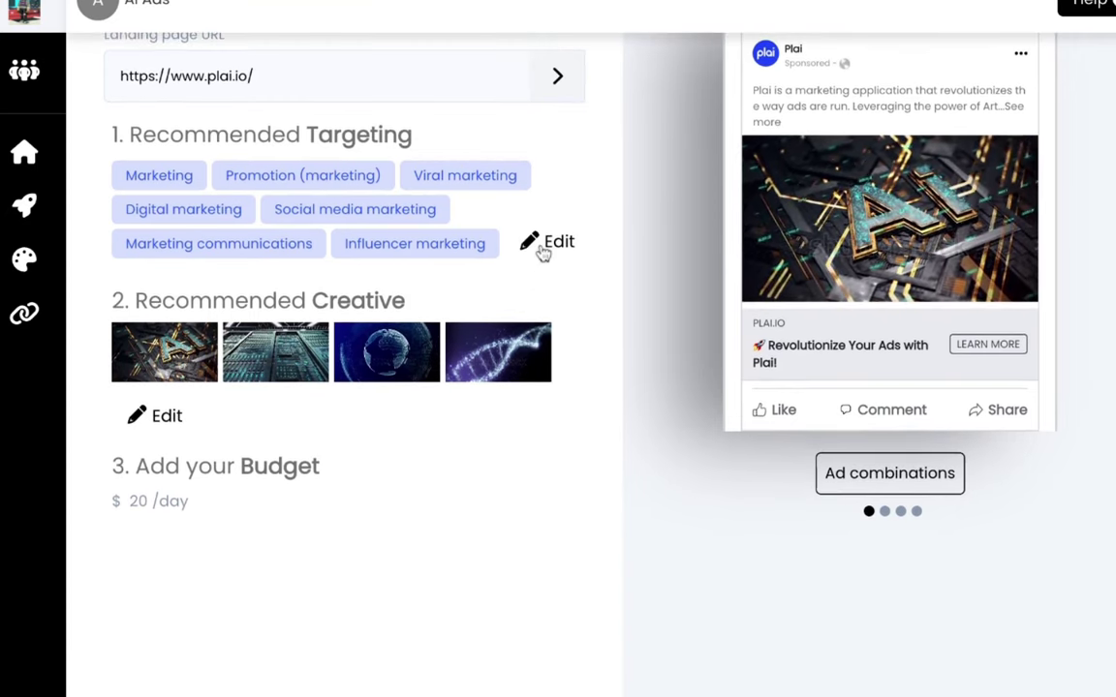
click(275, 381)
scroll(304, 421, down, 6)
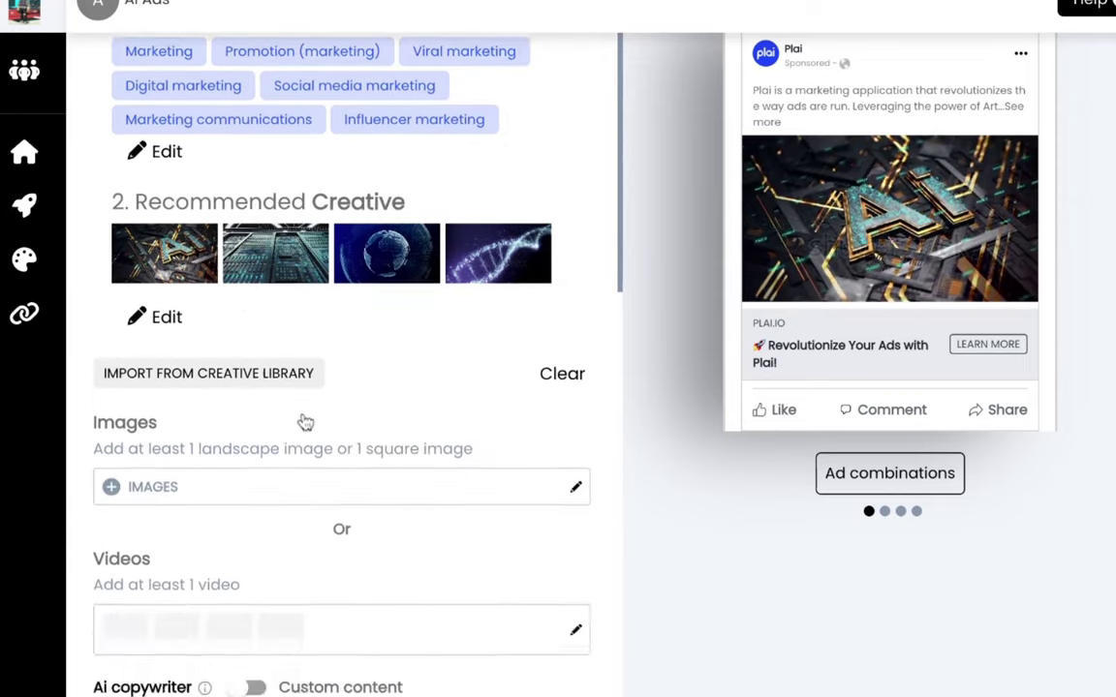
scroll(304, 420, down, 4)
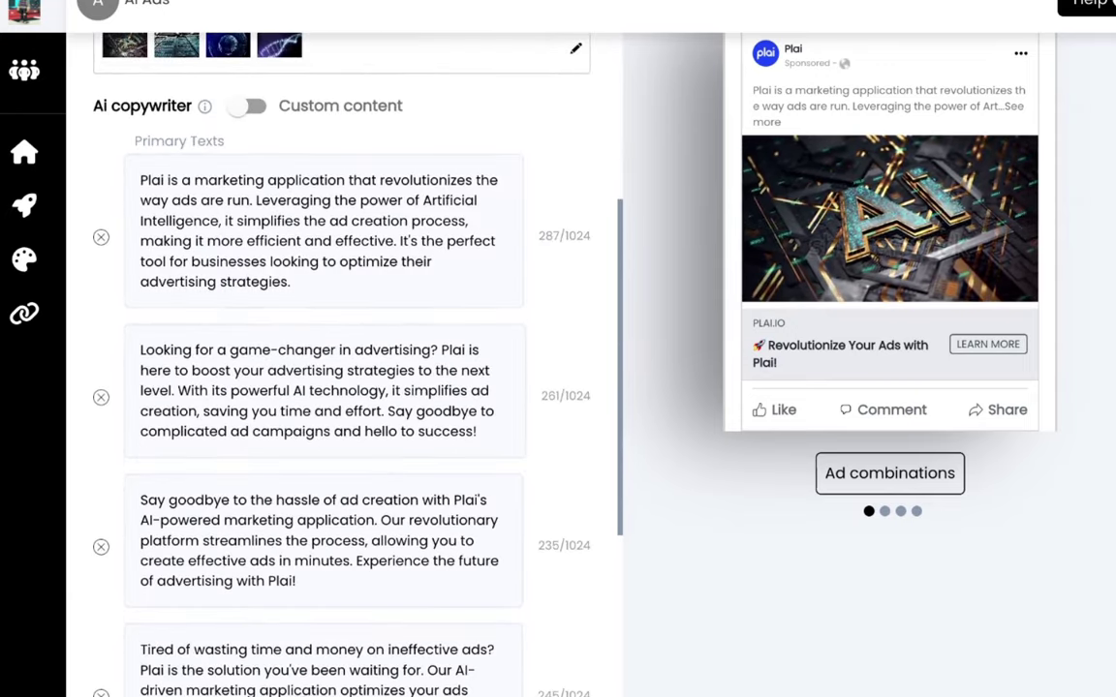
scroll(323, 368, down, 2)
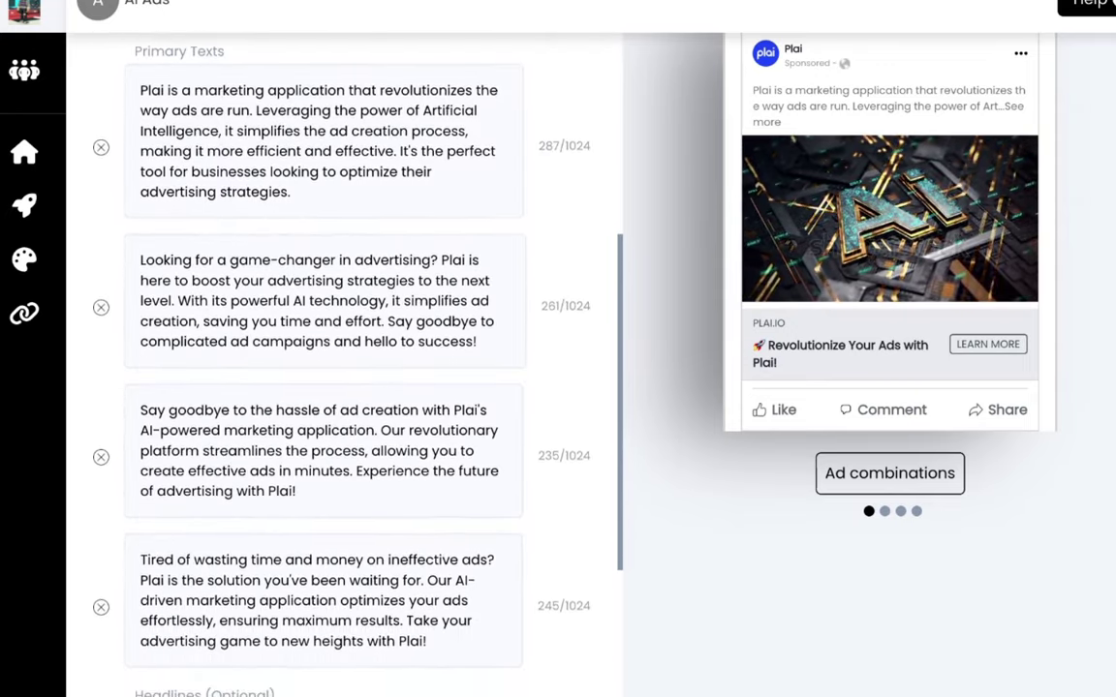
scroll(322, 368, down, 3)
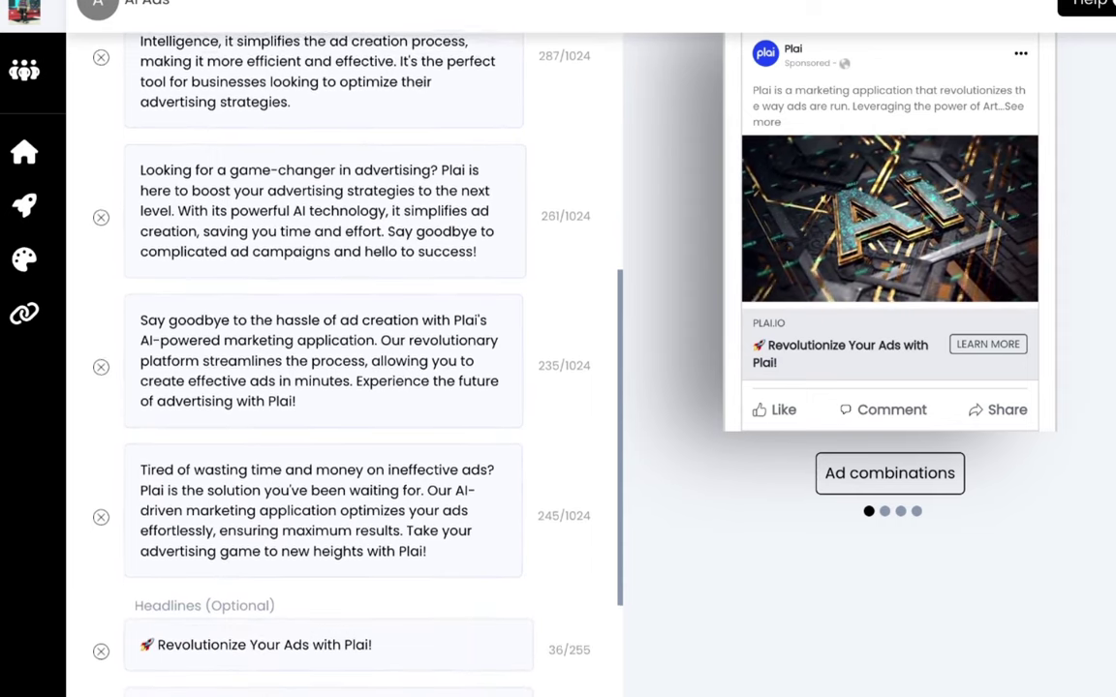
scroll(322, 368, down, 4)
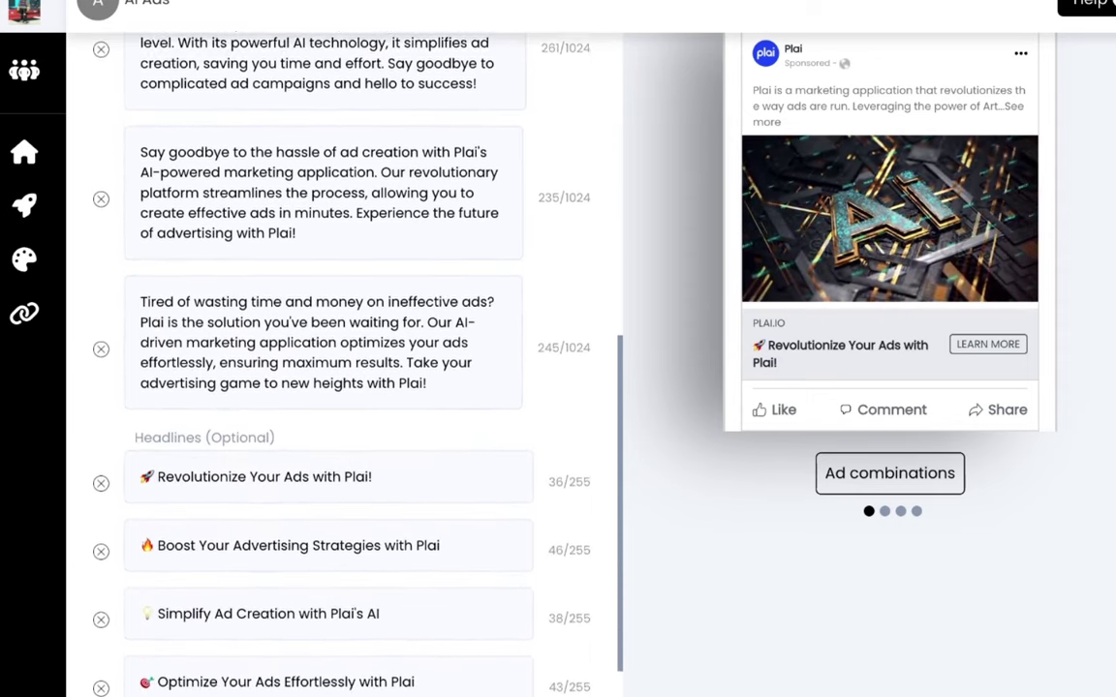
scroll(432, 577, down, 7)
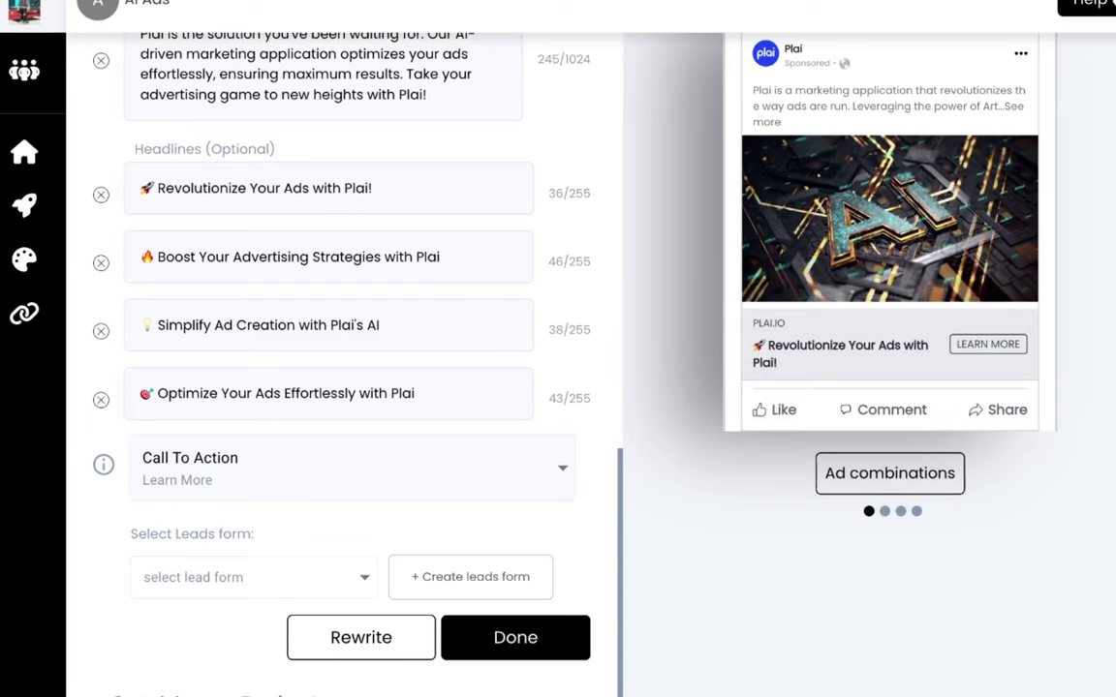
- View the options for creating a new leads form and close the form without saving
click(441, 584)
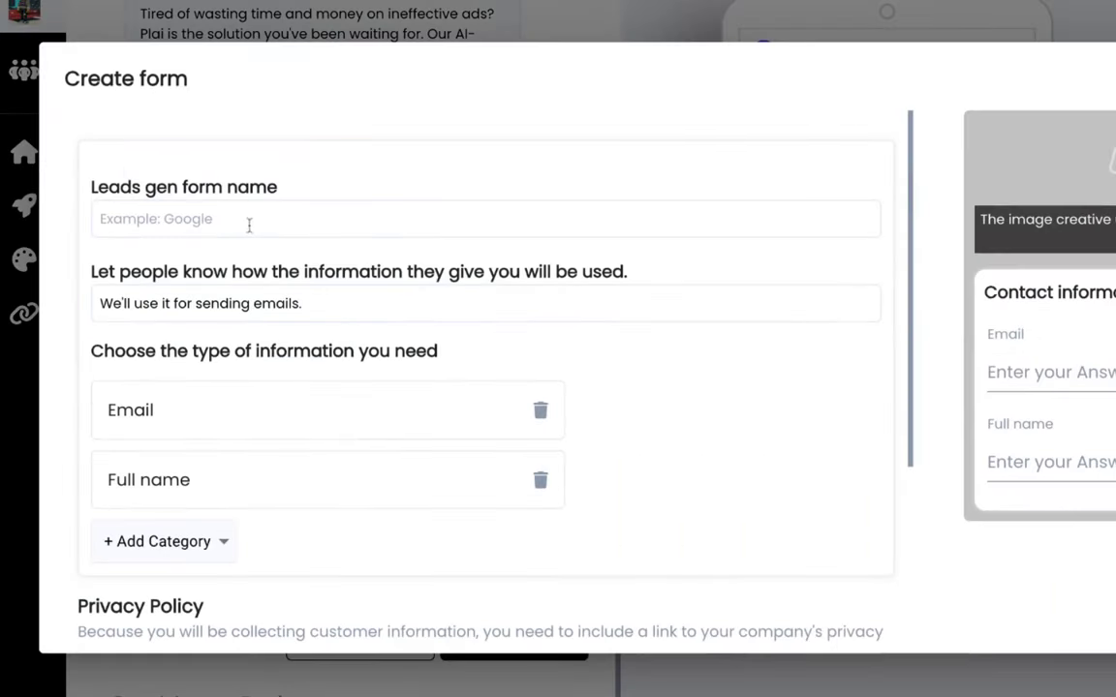
click(600, 12)
- Open the ad's video selection and look through the videos available from Instagram posts
scroll(528, 269, up, 10)
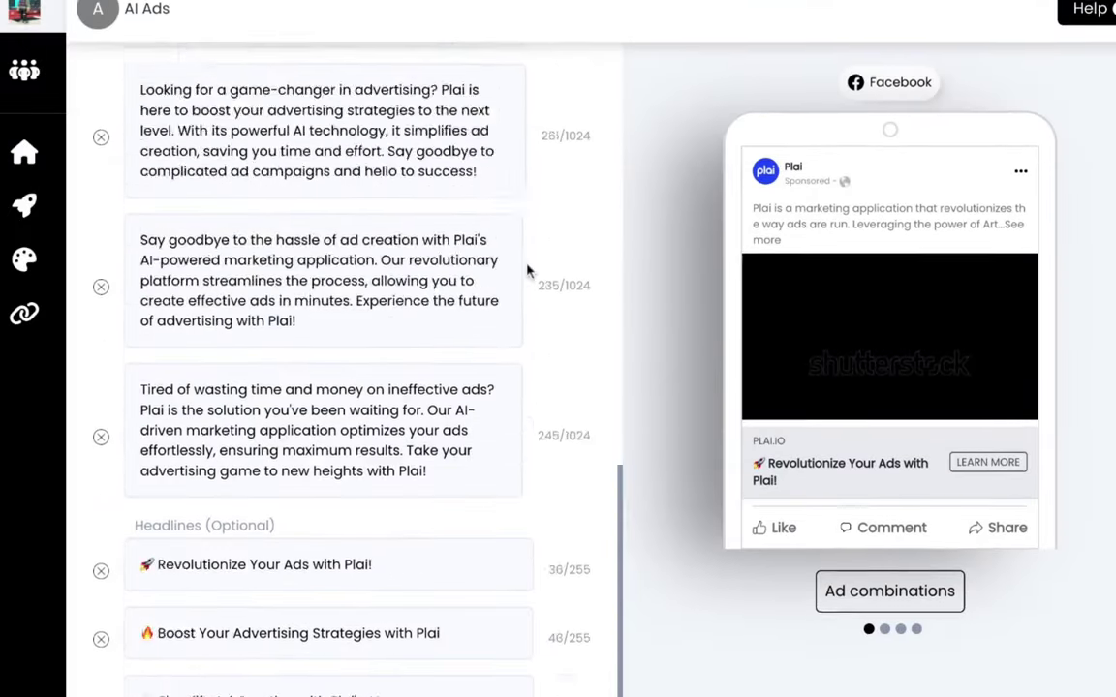
click(509, 334)
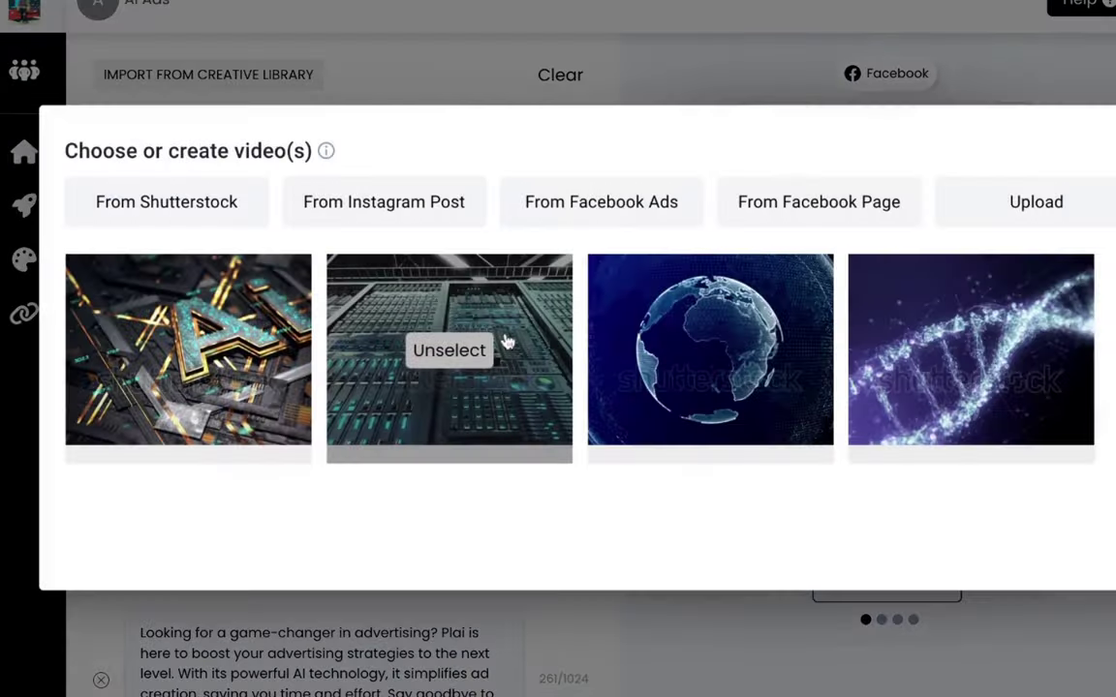
click(434, 205)
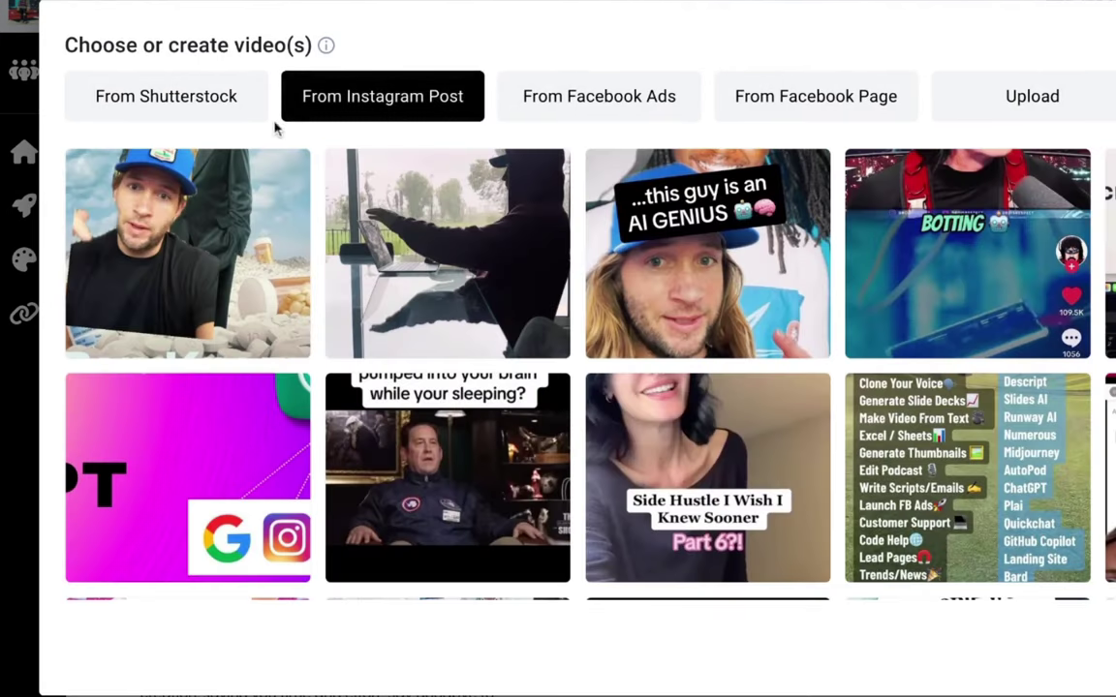
click(224, 105)
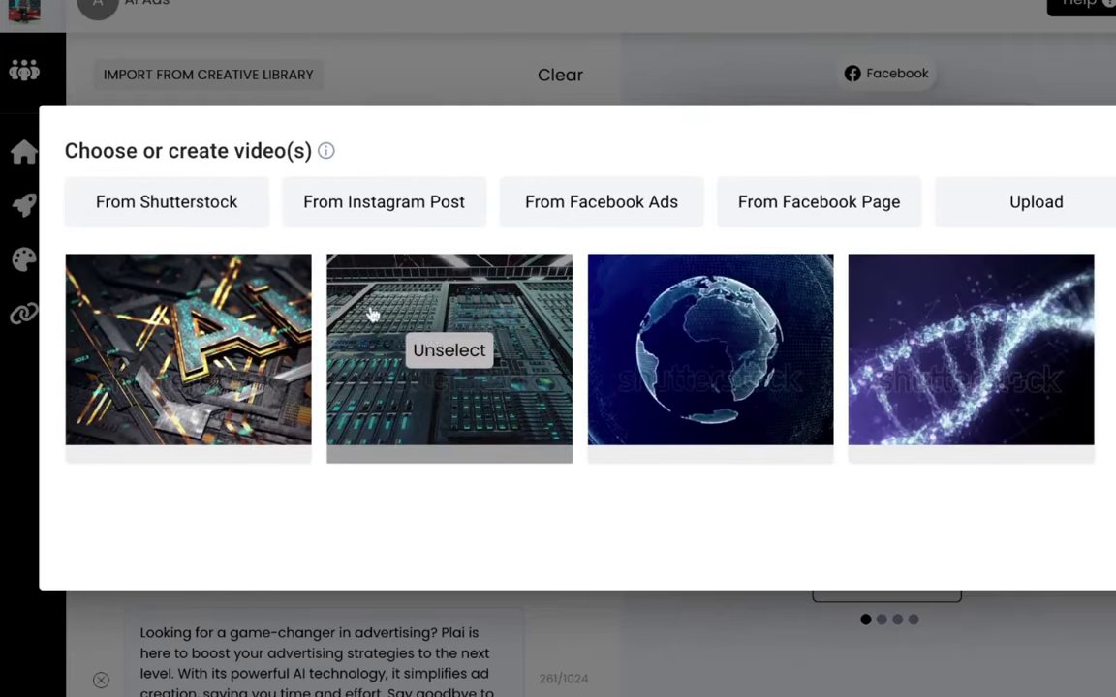
- Unselect all the recommended stock videos and close the video selection
click(445, 350)
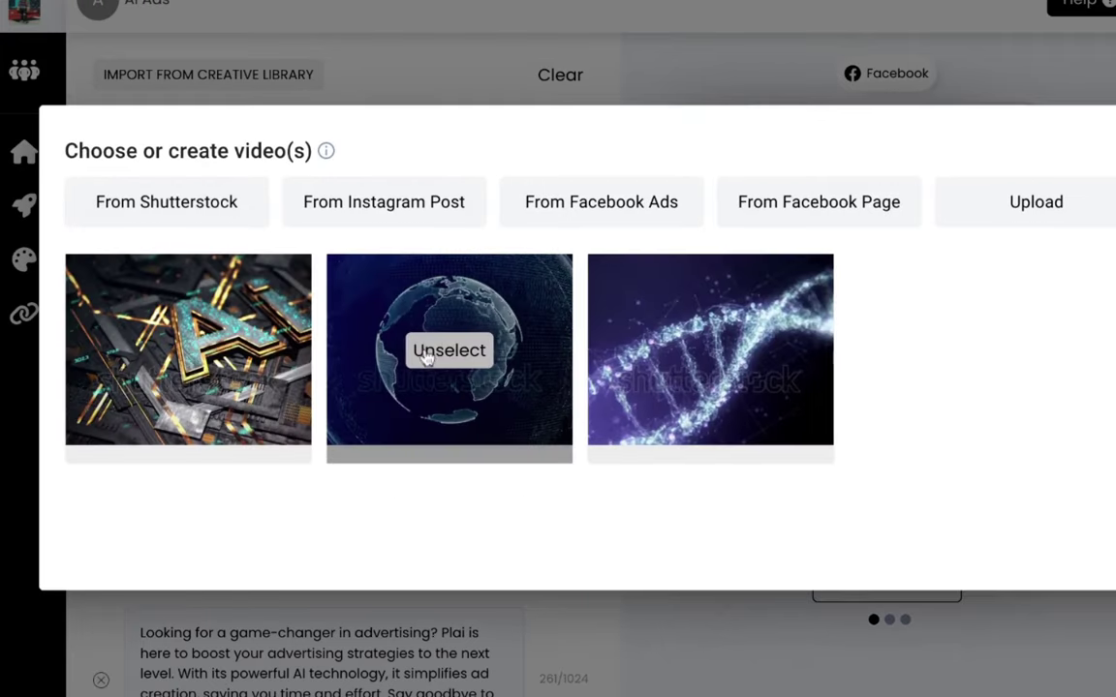
click(427, 356)
click(436, 352)
click(198, 350)
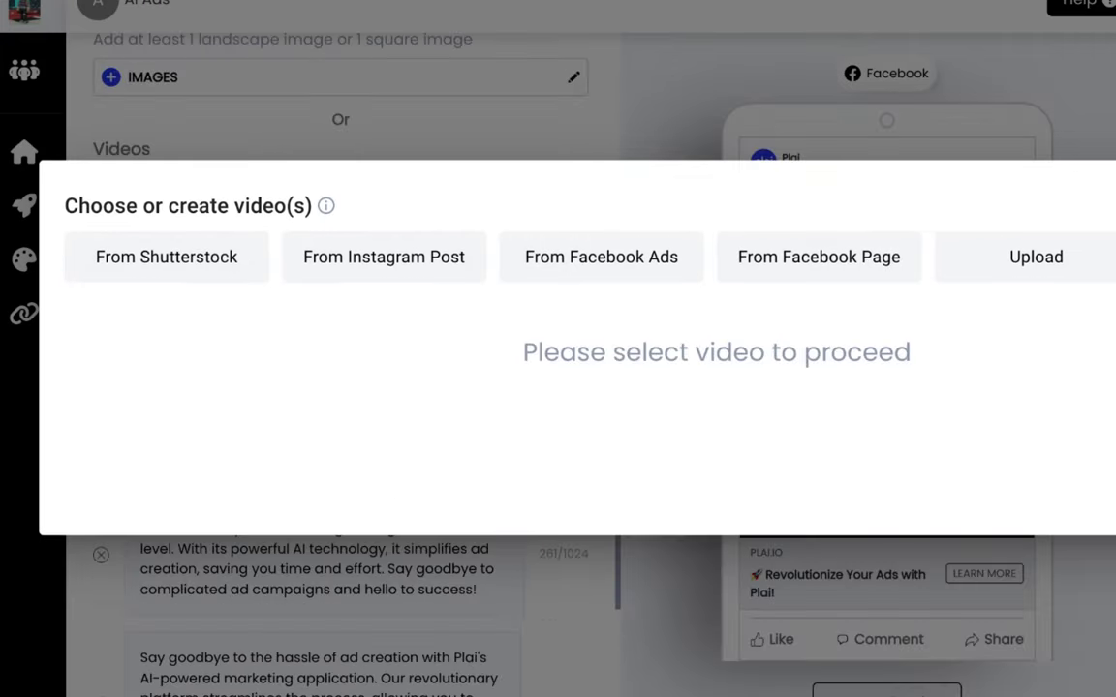
key(Escape)
- Upload the custom "Use ChatGPT, Launch Ads" graphic as the ad's images
scroll(580, 374, up, 1)
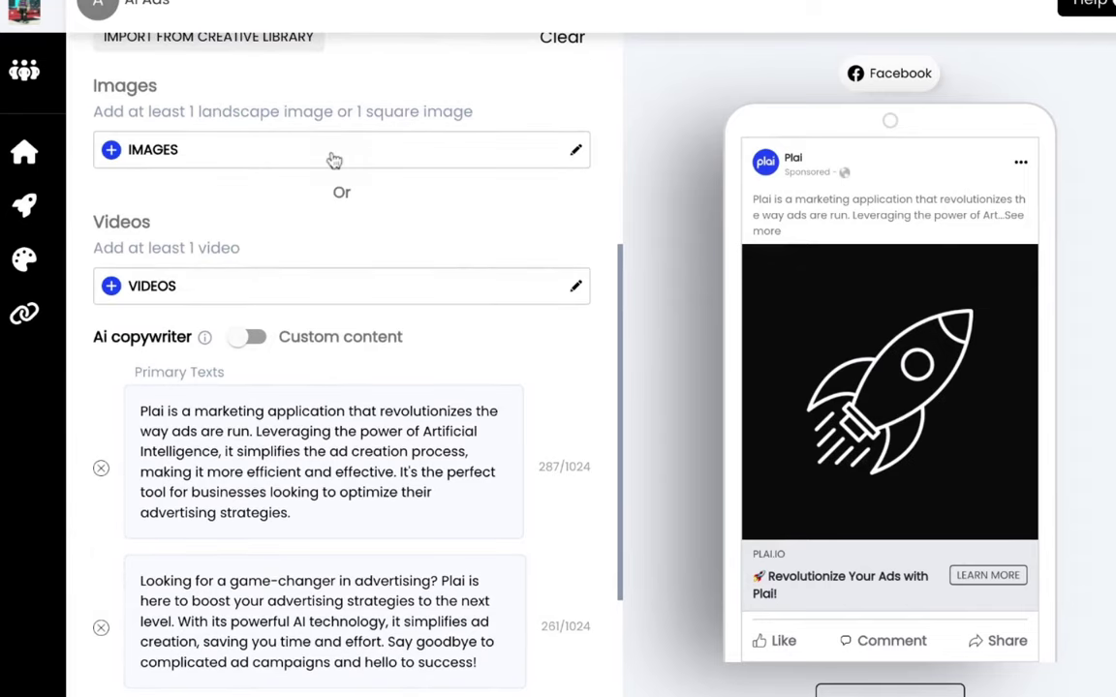
click(331, 155)
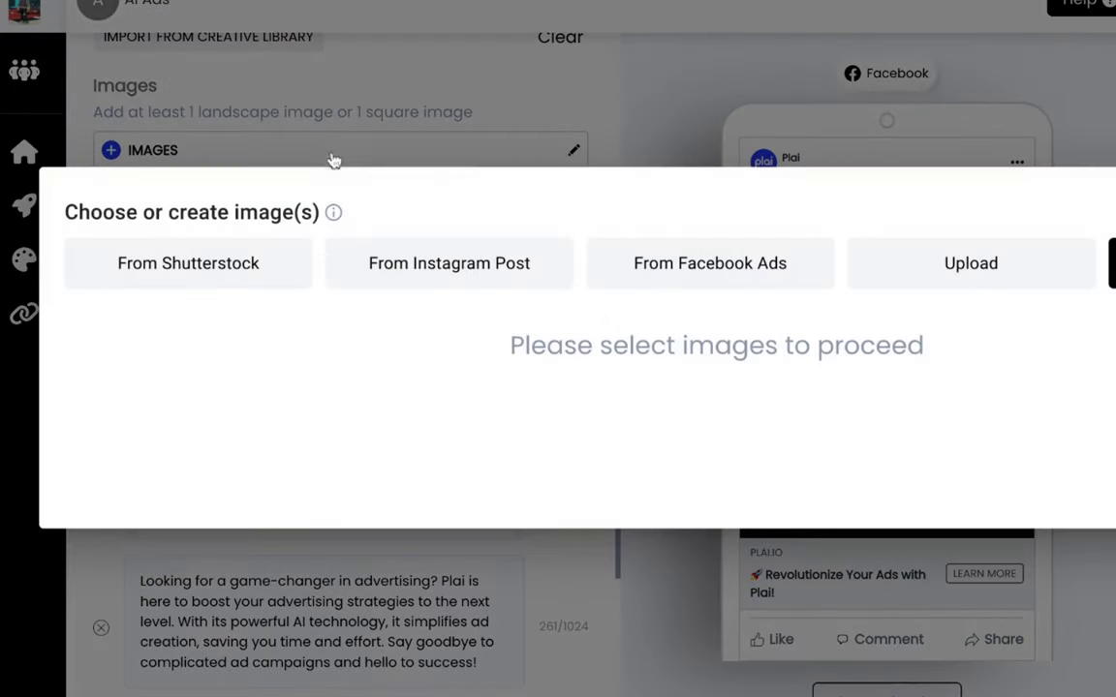
click(896, 275)
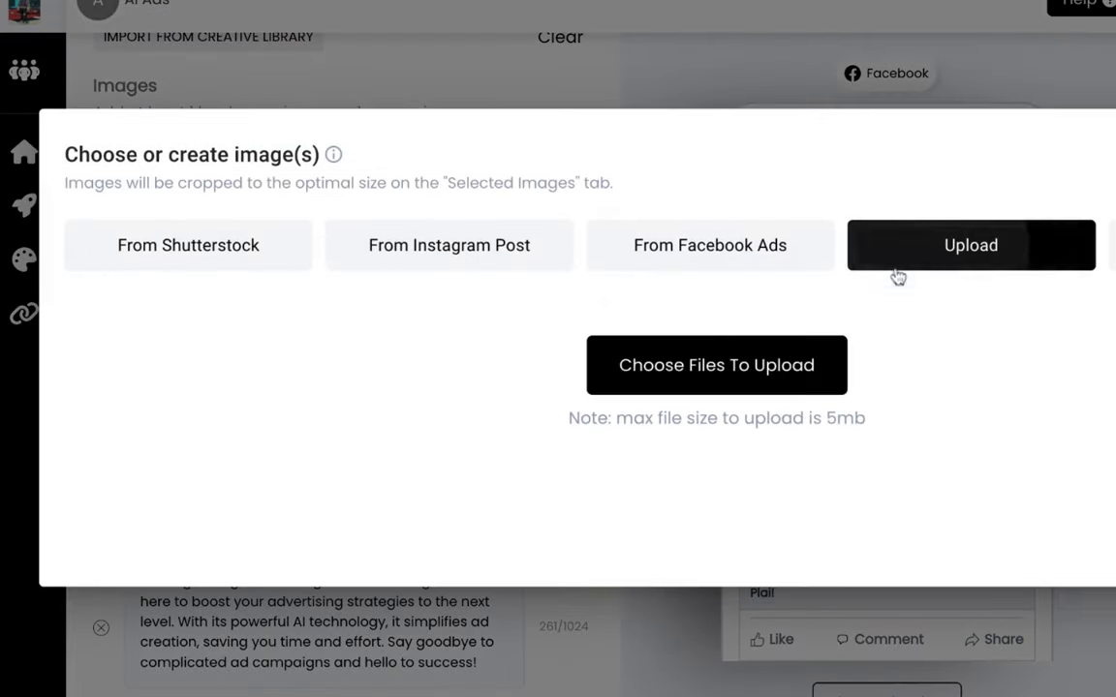
click(736, 383)
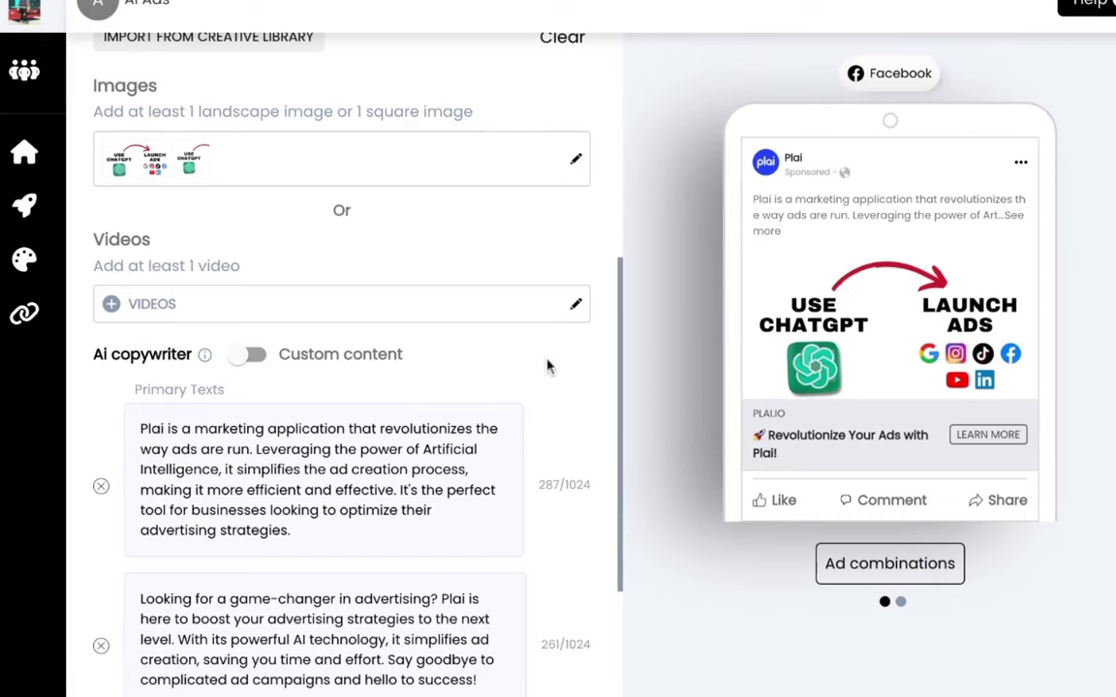
scroll(548, 367, down, 10)
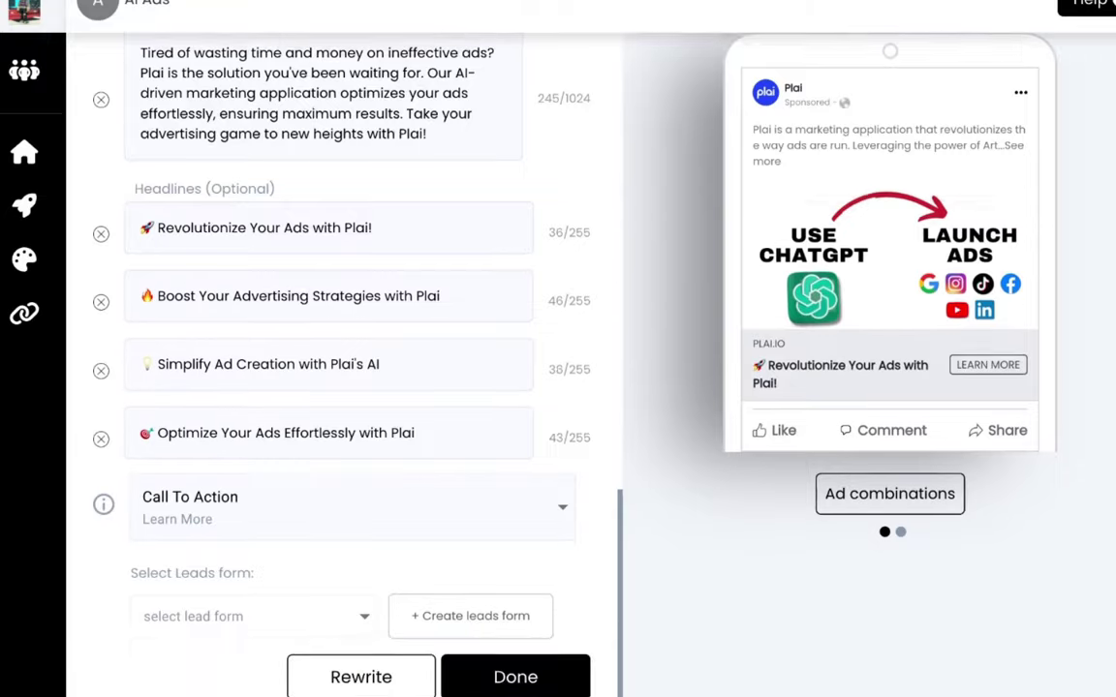
- Start a new leads form for the ad and look through the extra information categories it can collect
scroll(533, 348, down, 3)
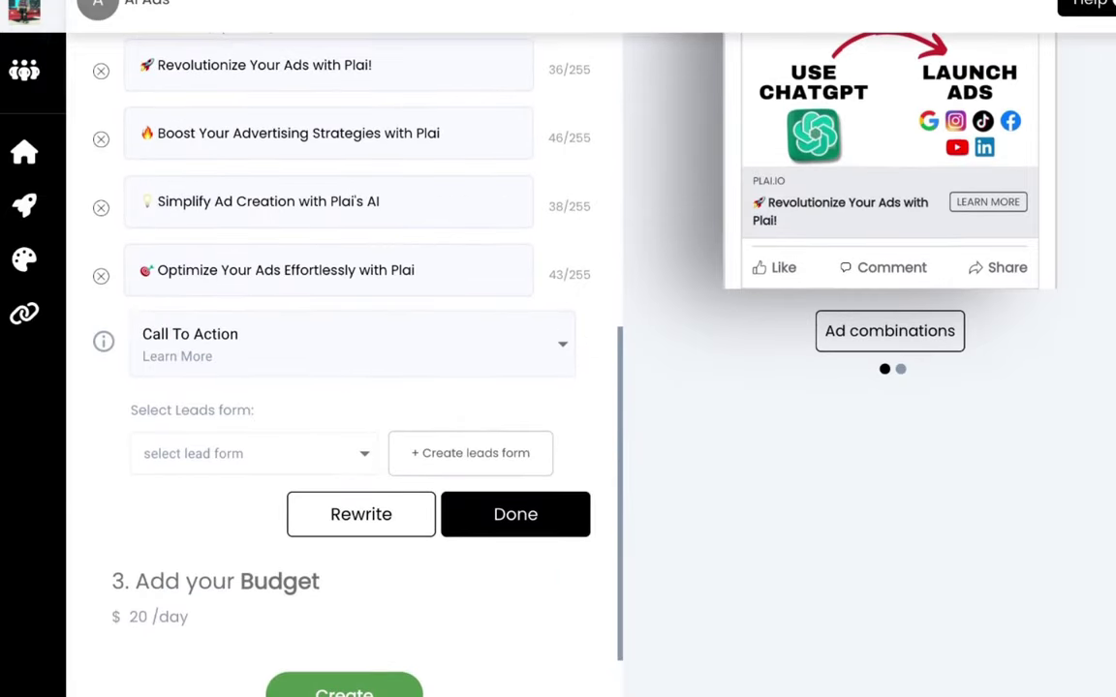
click(428, 454)
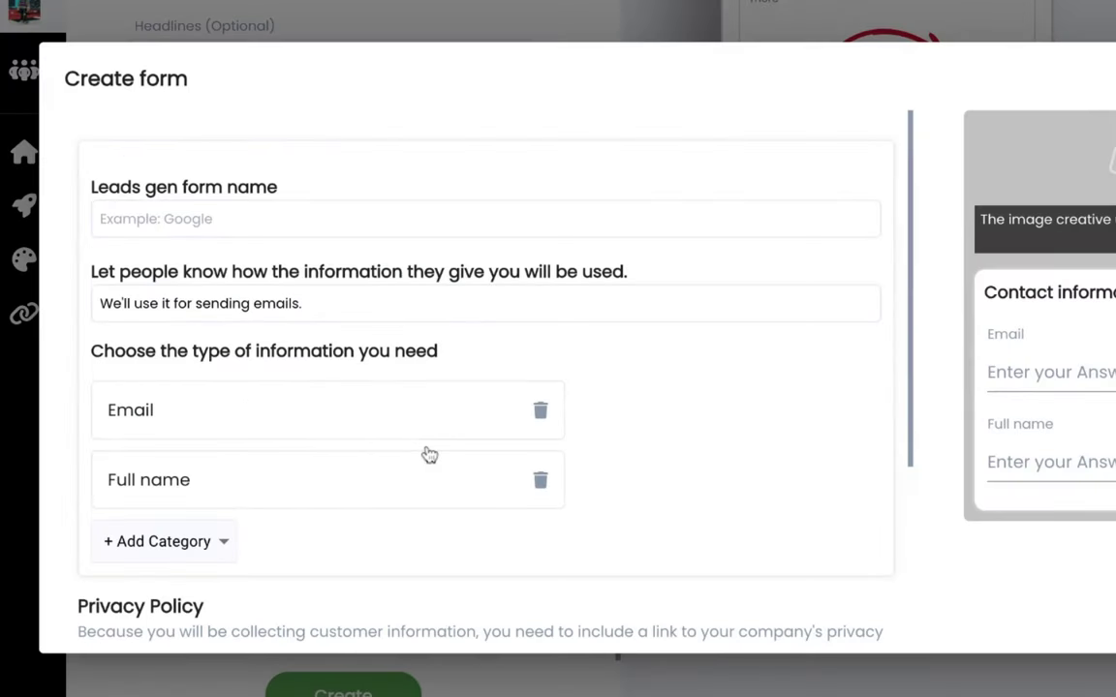
scroll(429, 455, down, 1)
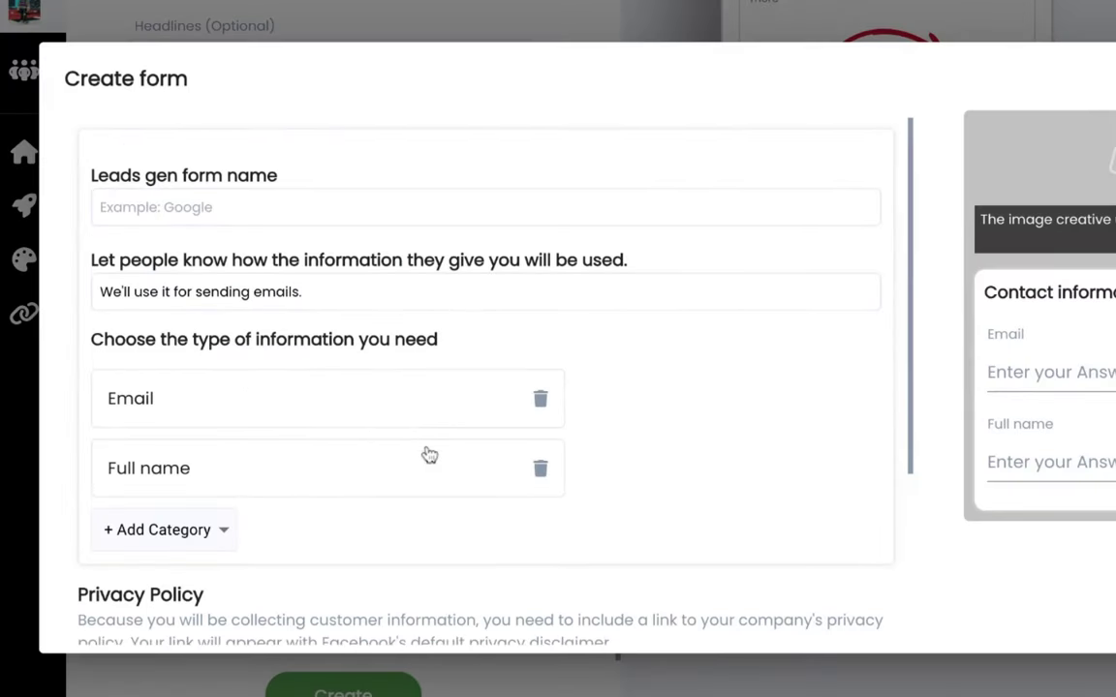
click(219, 533)
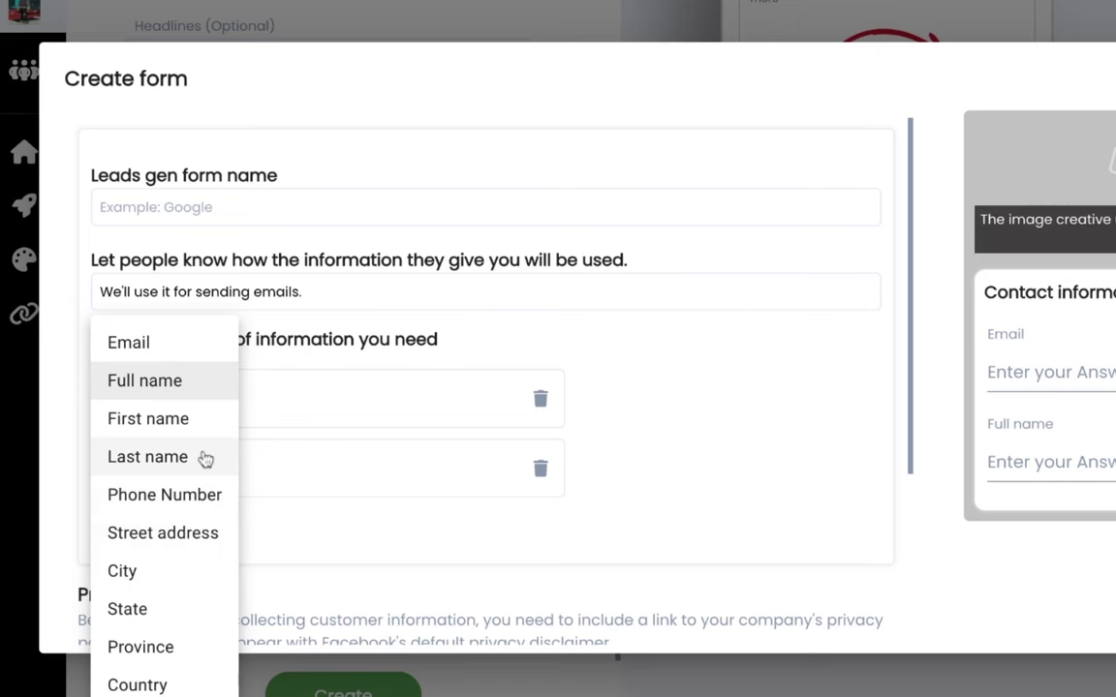
click(379, 543)
- Name the leads form "Run Ads with AI", keep the existing privacy policy link, and create the form
click(279, 211)
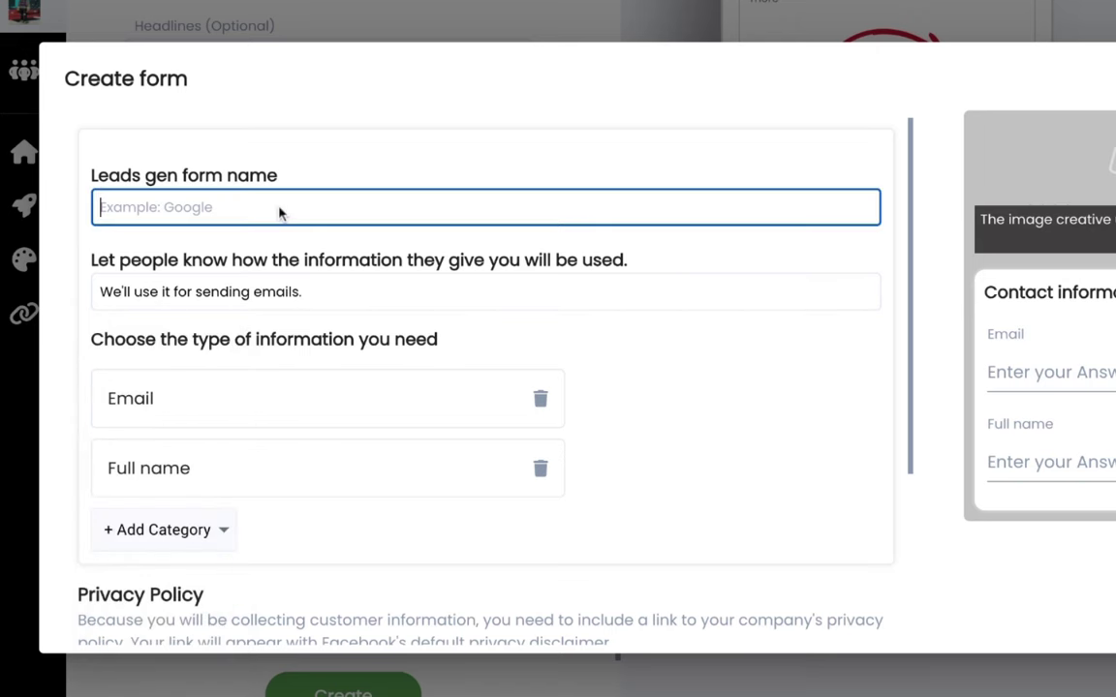
text(R)
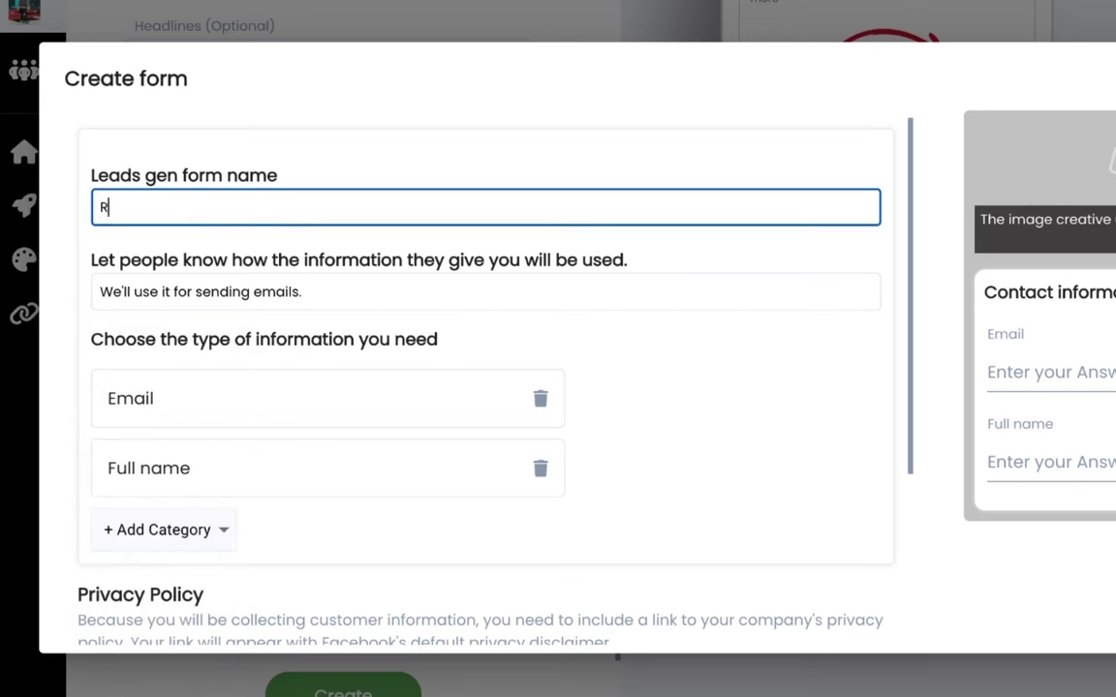
text(un Ads with AI)
scroll(438, 359, down, 4)
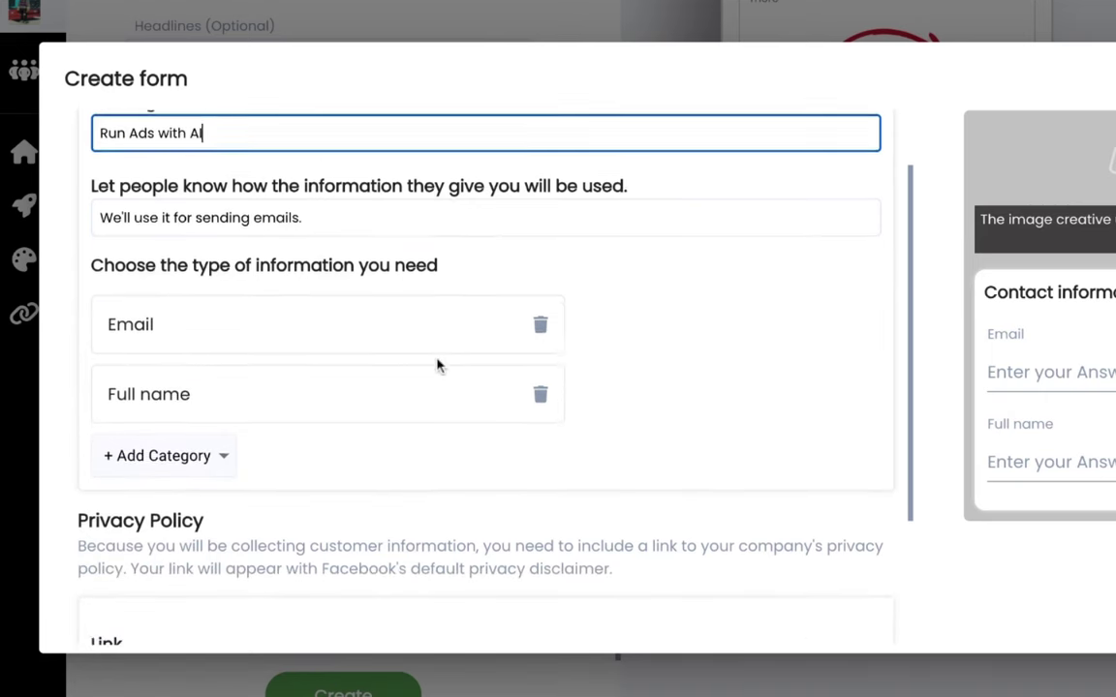
scroll(438, 365, down, 1)
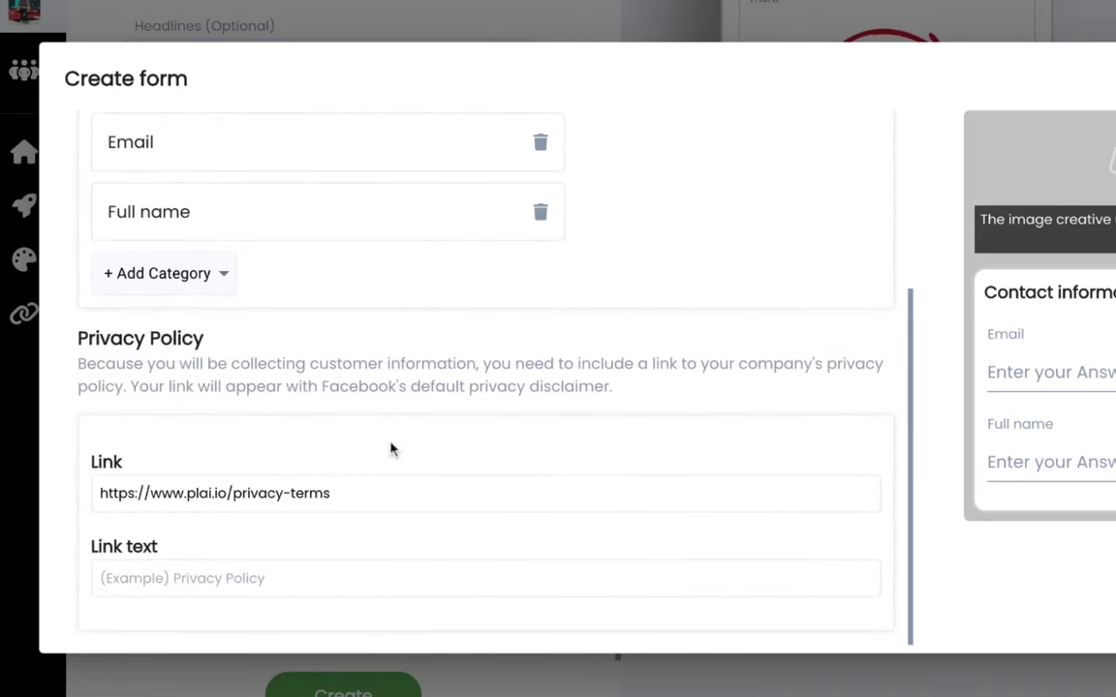
scroll(619, 485, up, 5)
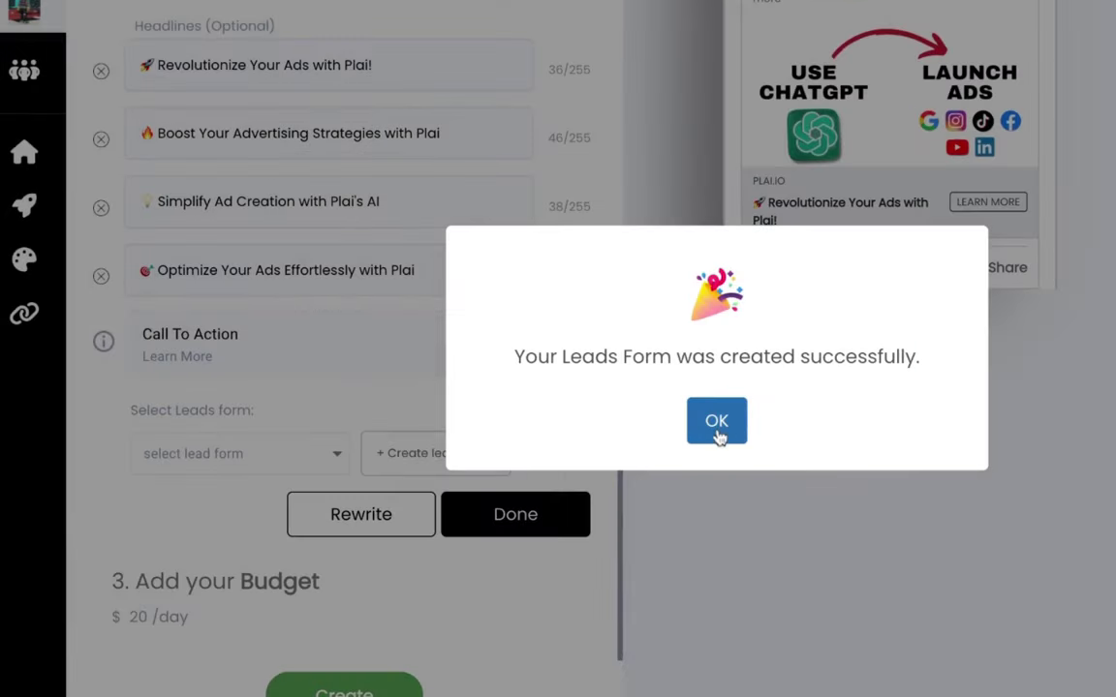
click(719, 426)
- Edit the recommended targeting to reach new people through Target Interests, keeping the suggested marketing interests
scroll(449, 391, up, 3)
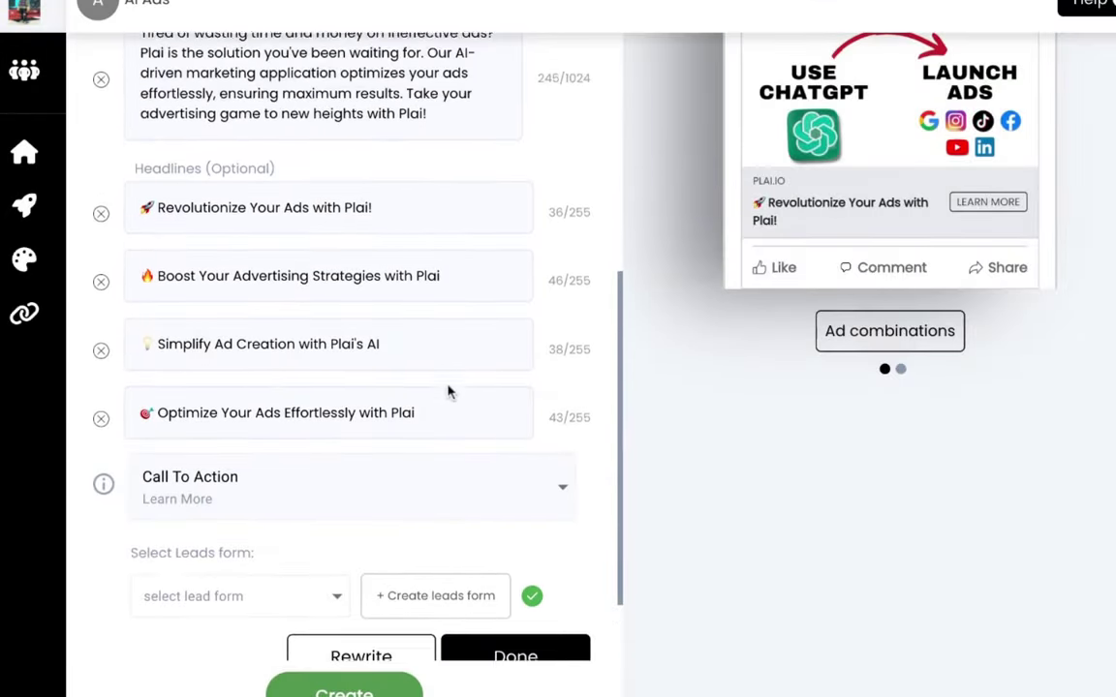
scroll(344, 339, up, 10)
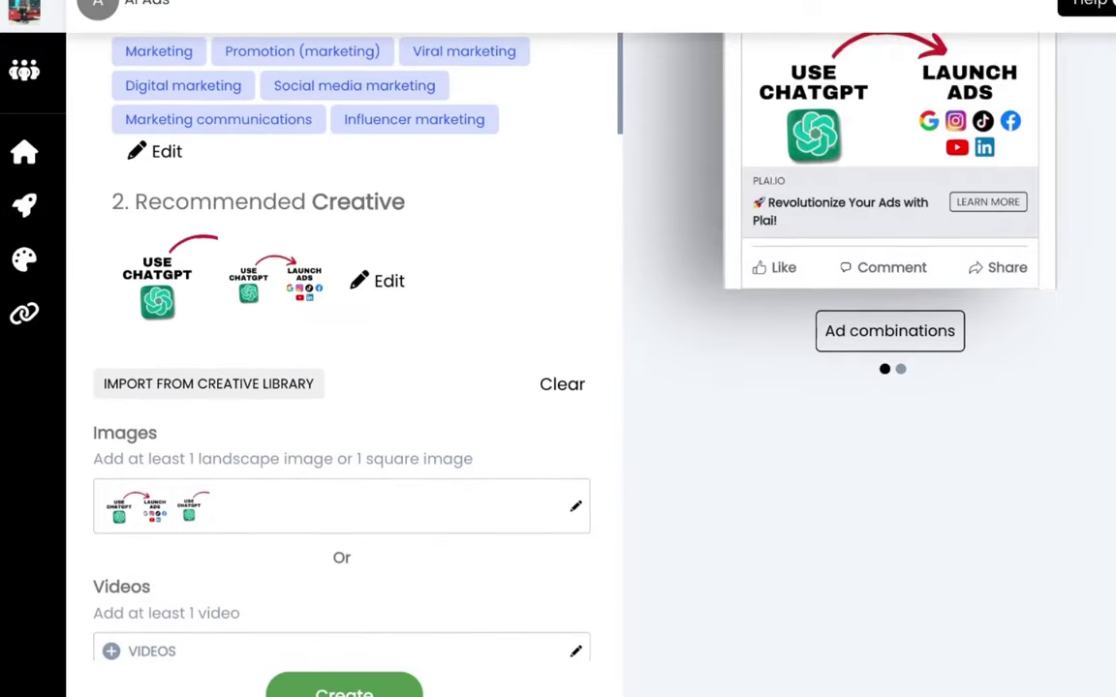
scroll(343, 339, up, 5)
scroll(344, 368, down, 15)
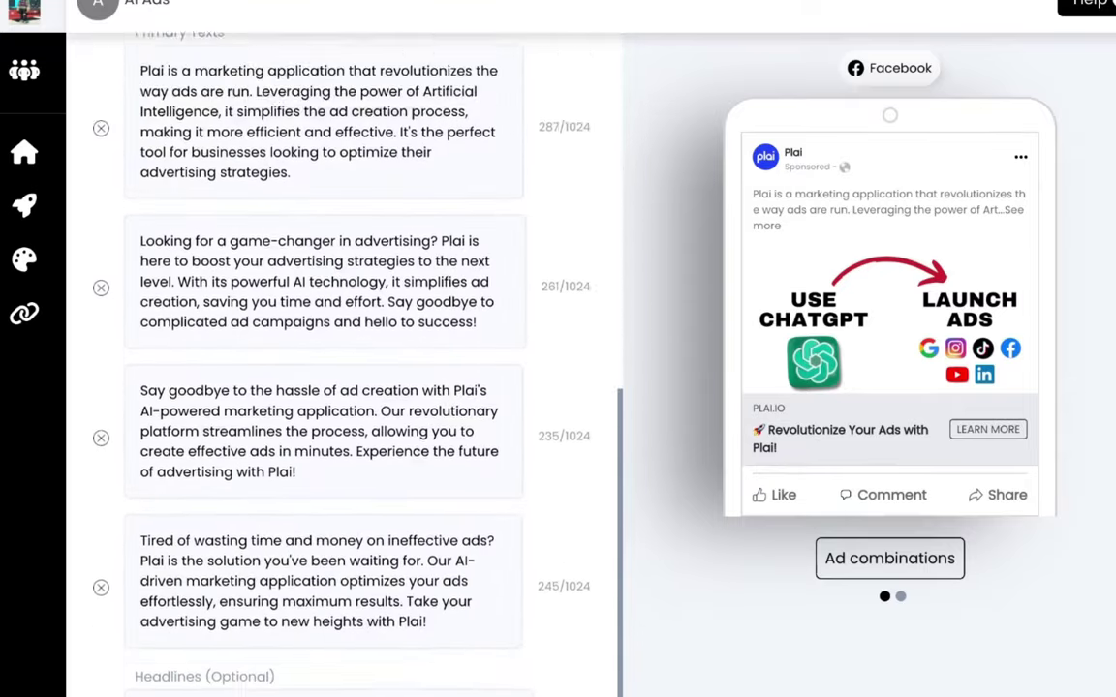
scroll(344, 369, down, 3)
scroll(344, 368, up, 20)
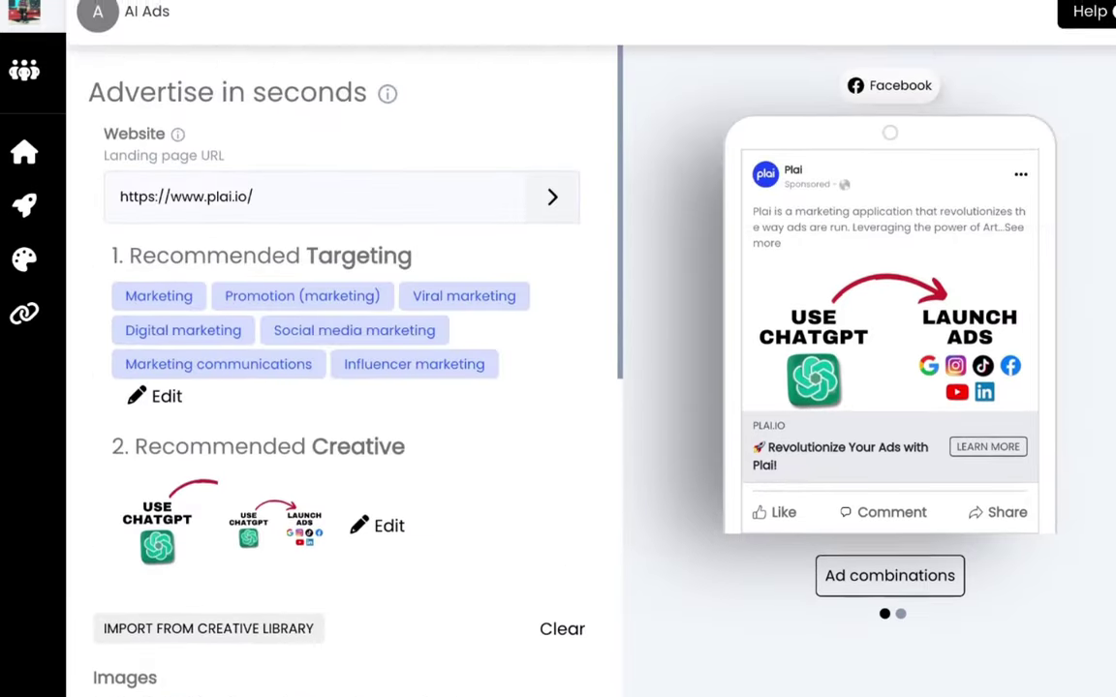
click(325, 366)
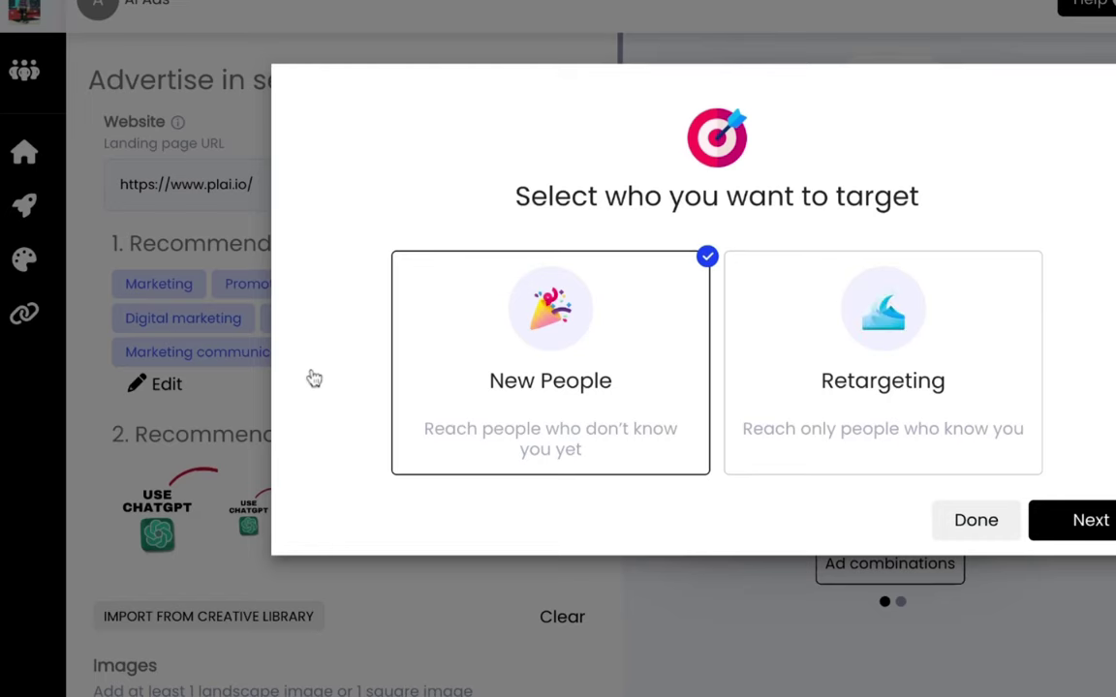
click(1099, 528)
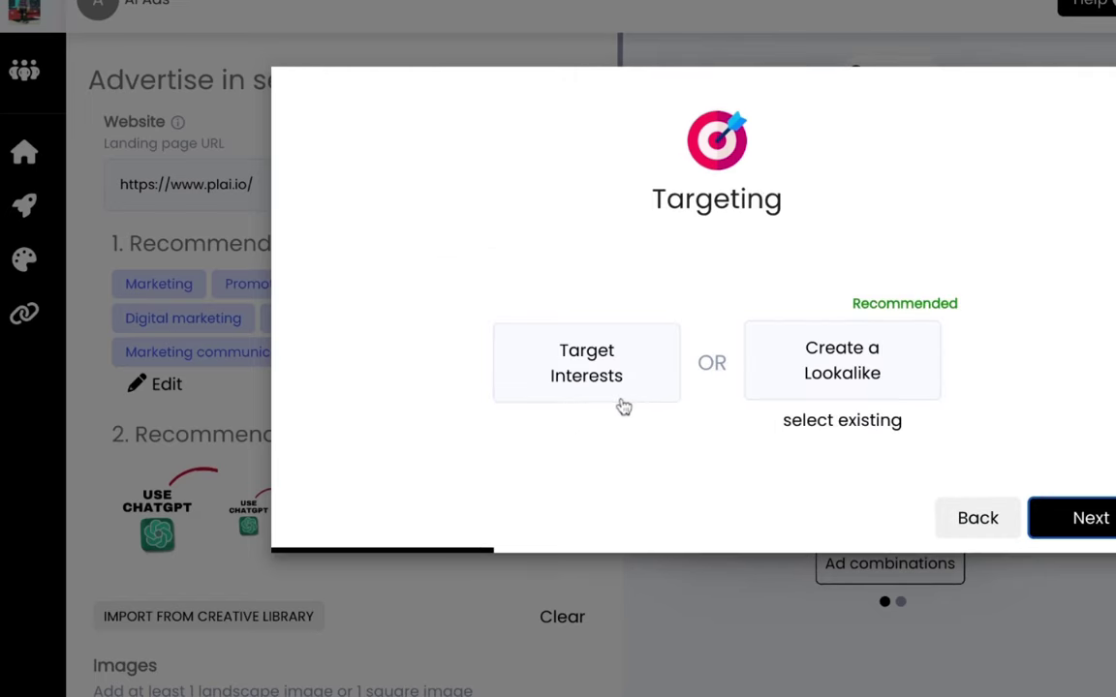
click(592, 366)
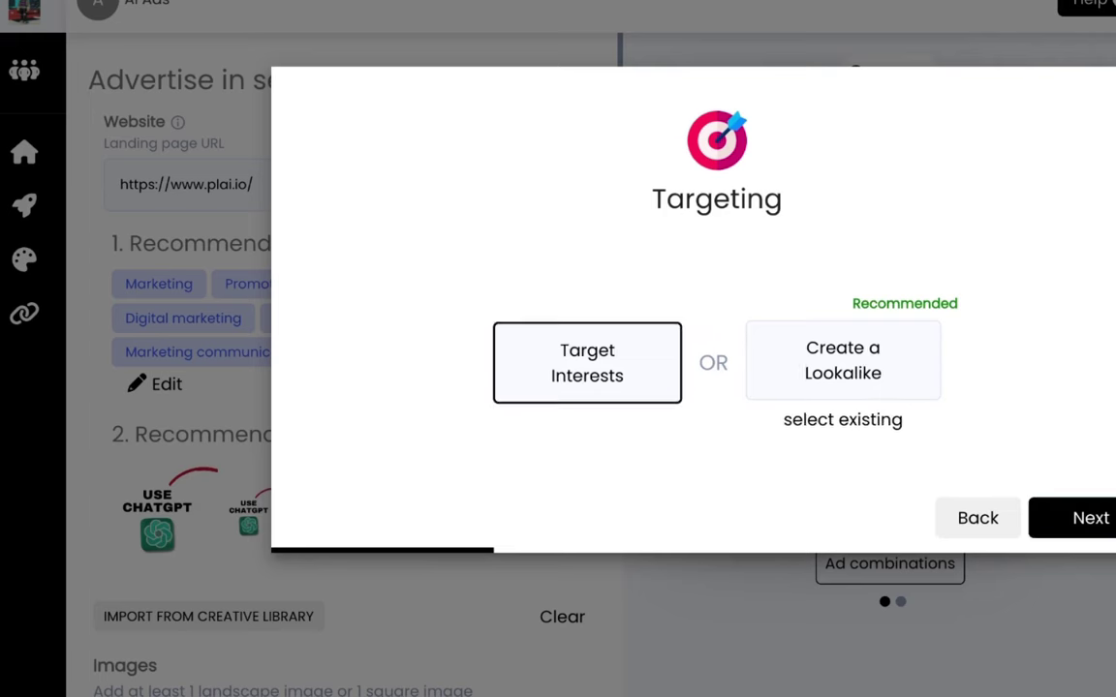
click(1091, 518)
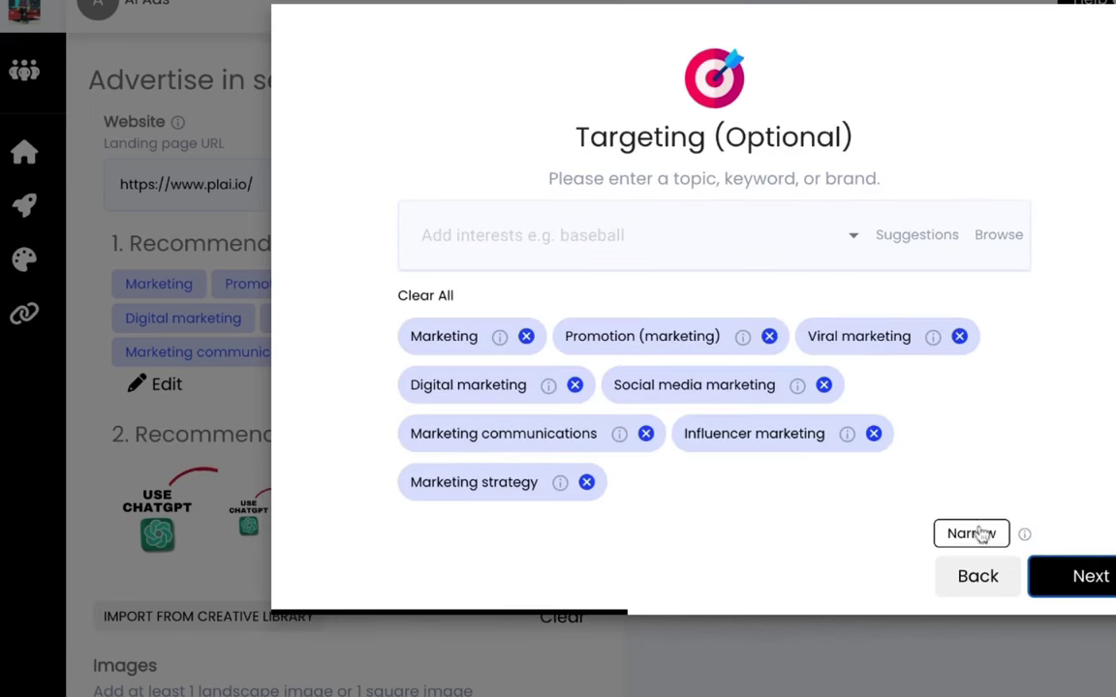
click(1110, 594)
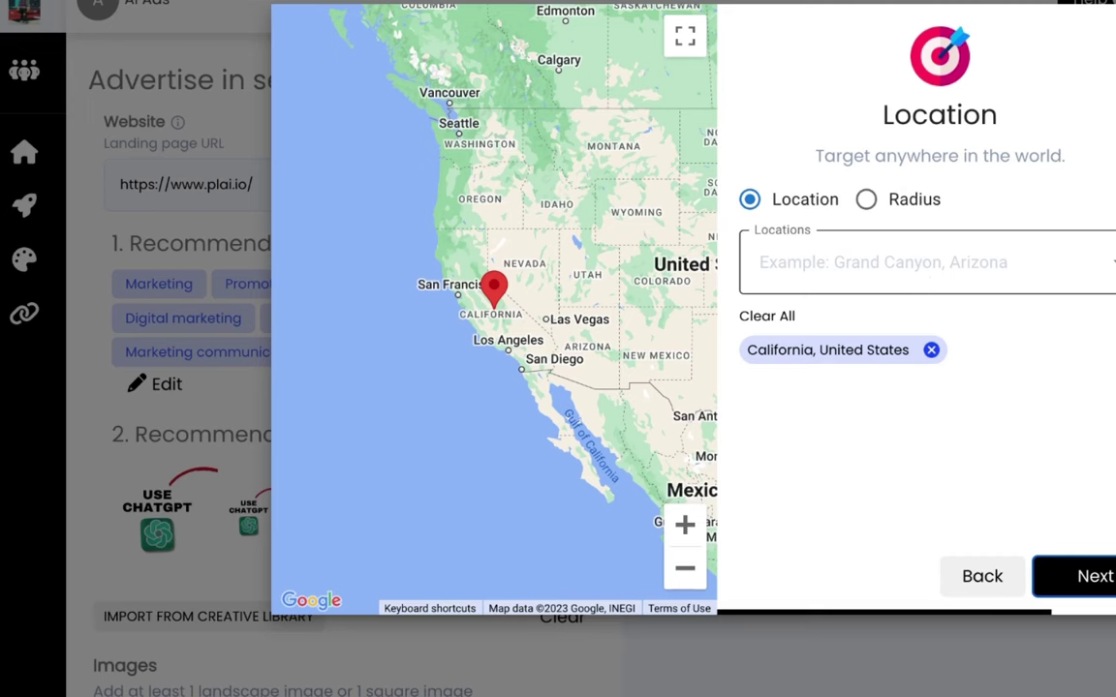
- Replace California with United States as the target location
click(931, 350)
click(857, 274)
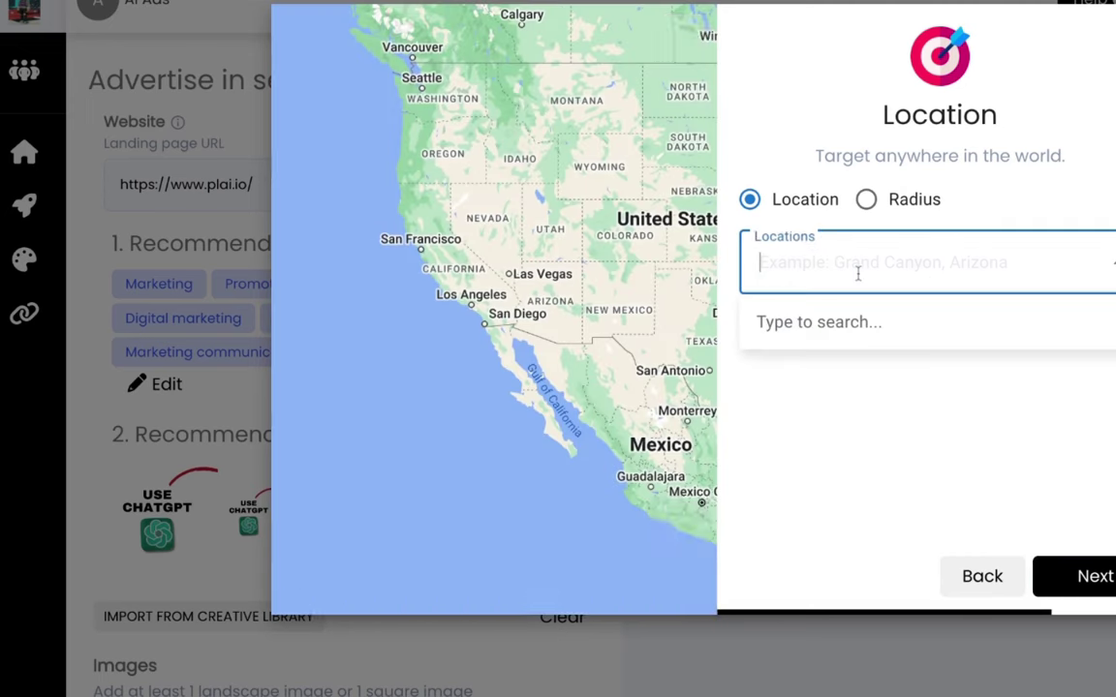
text(unite)
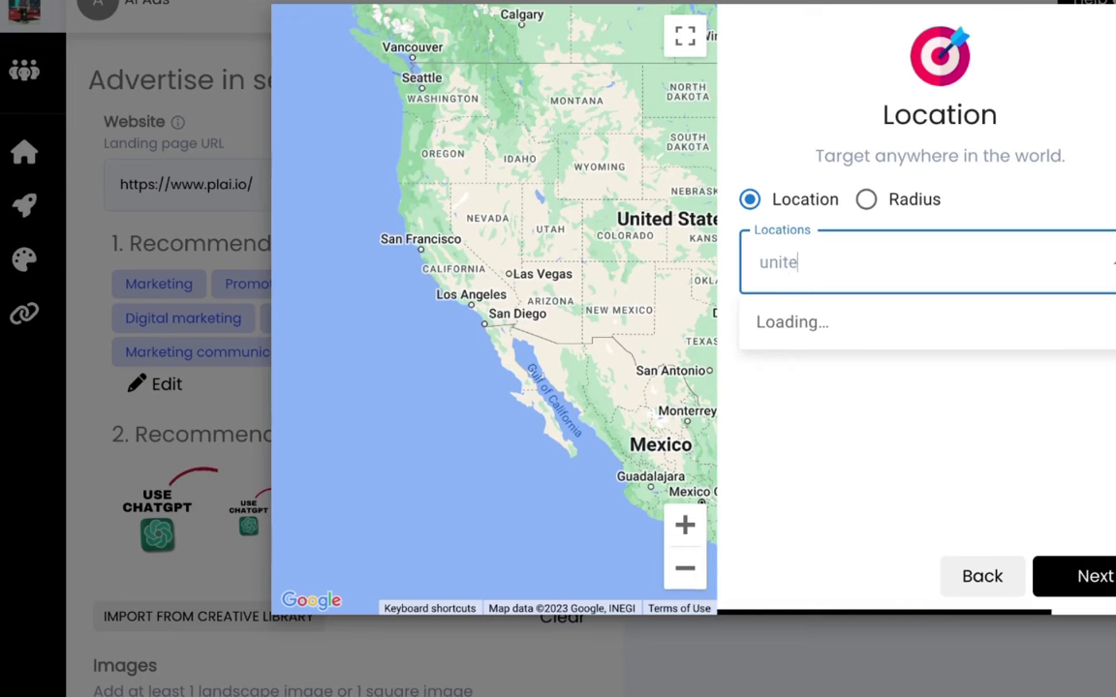
text(d stat)
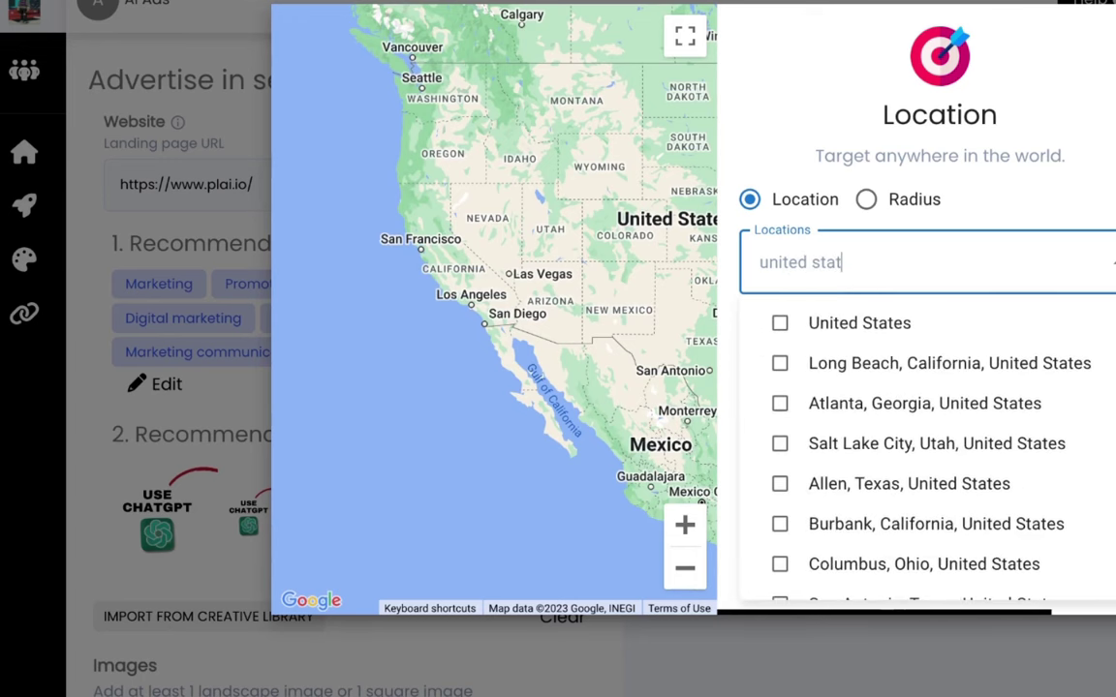
click(780, 326)
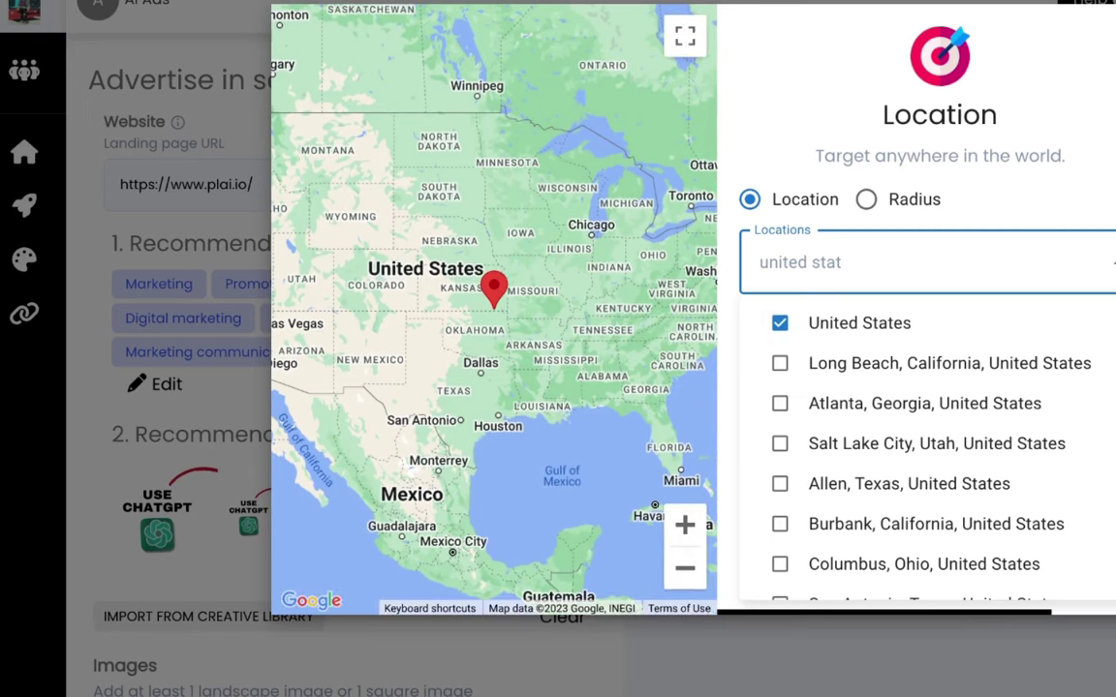
key(Escape)
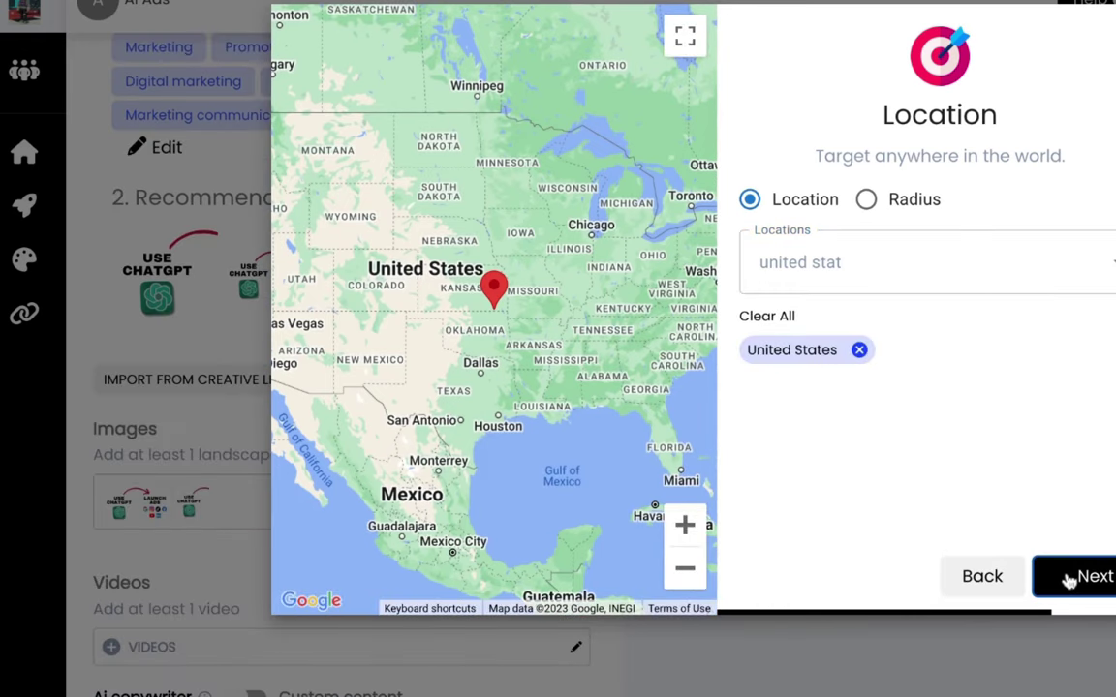
click(1066, 578)
- Set the audience's minimum age to 18 and finish the targeting setup
click(694, 348)
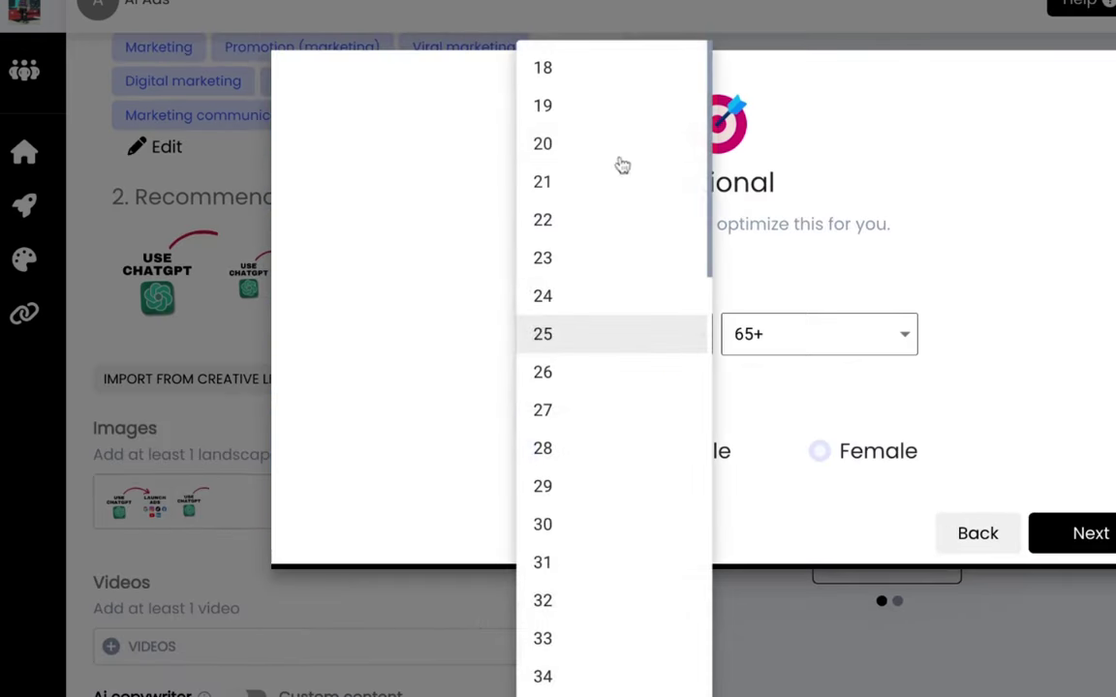
key(Escape)
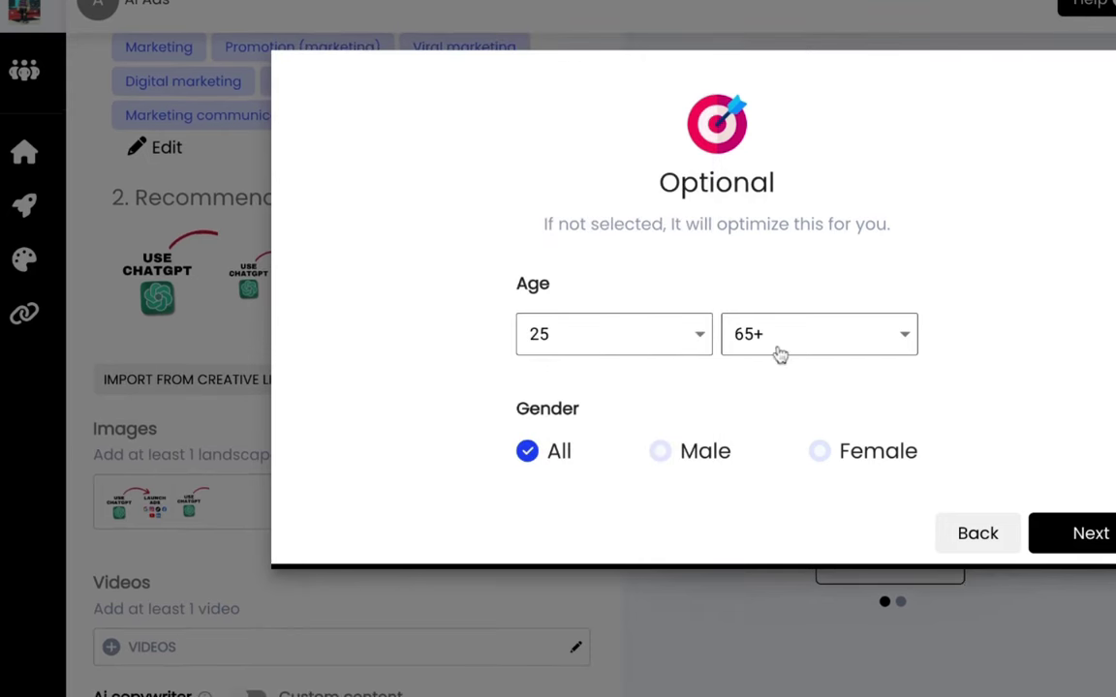
click(687, 346)
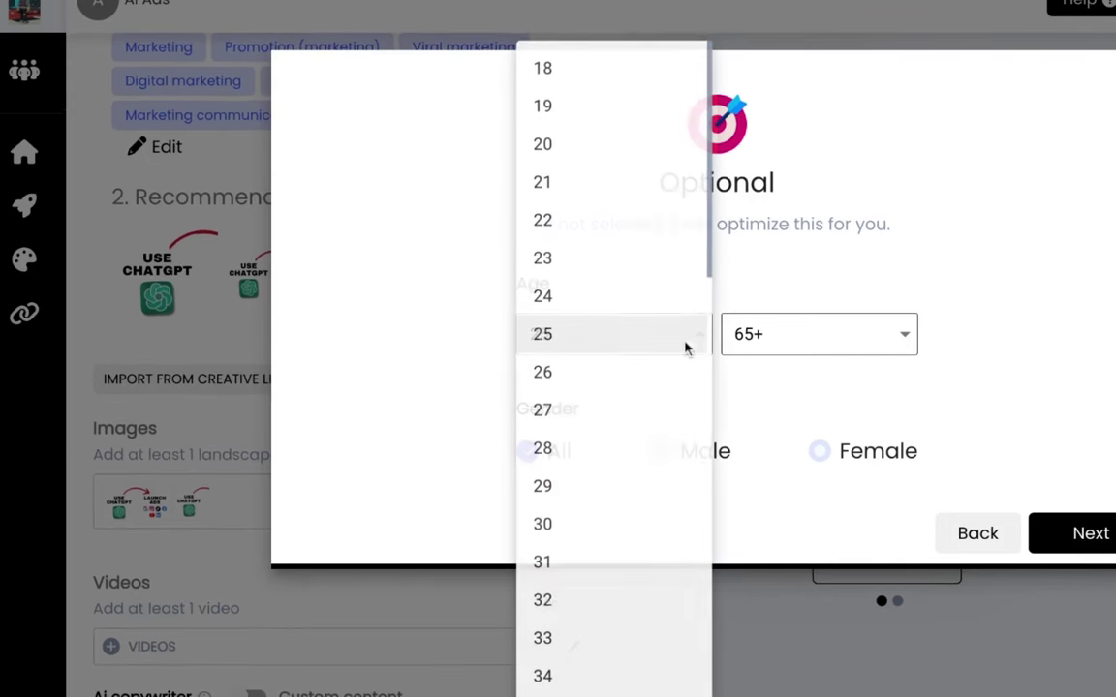
click(544, 70)
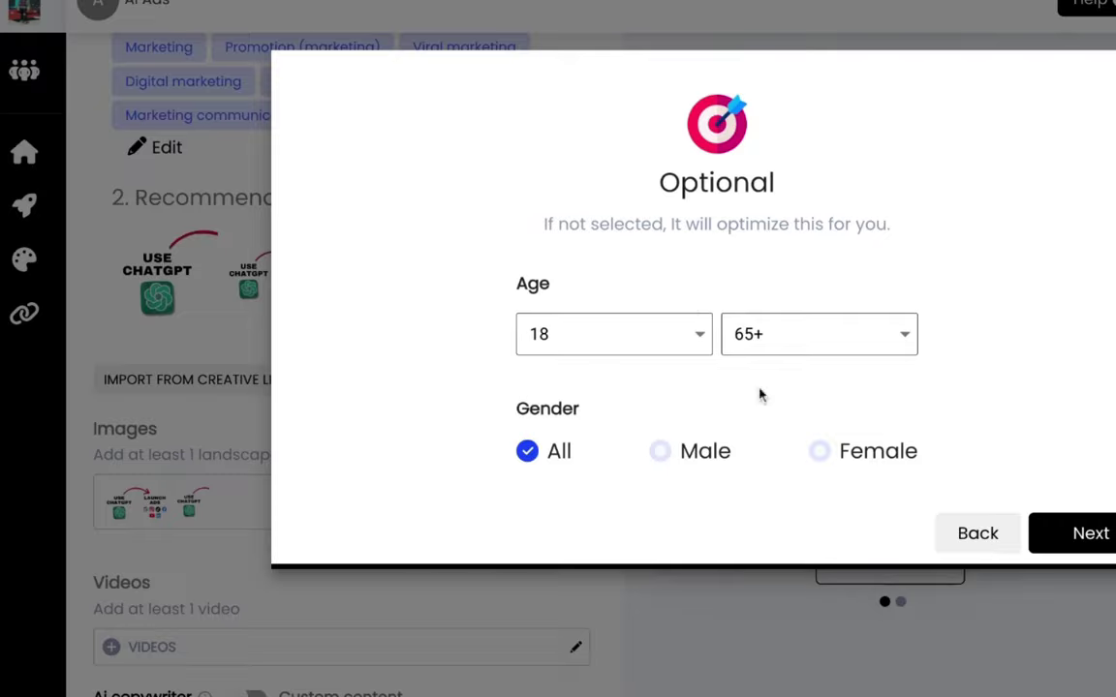
click(1065, 539)
- Finish the ad's creative section and confirm the creation of the Facebook ad
scroll(535, 535, down, 10)
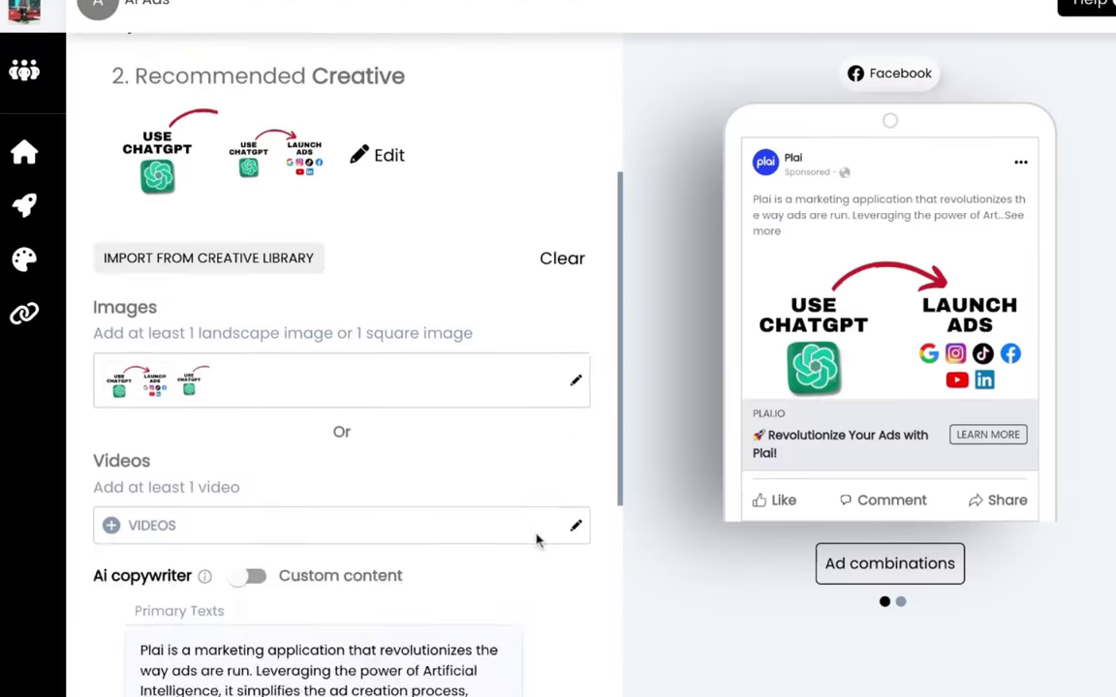
scroll(536, 537, down, 5)
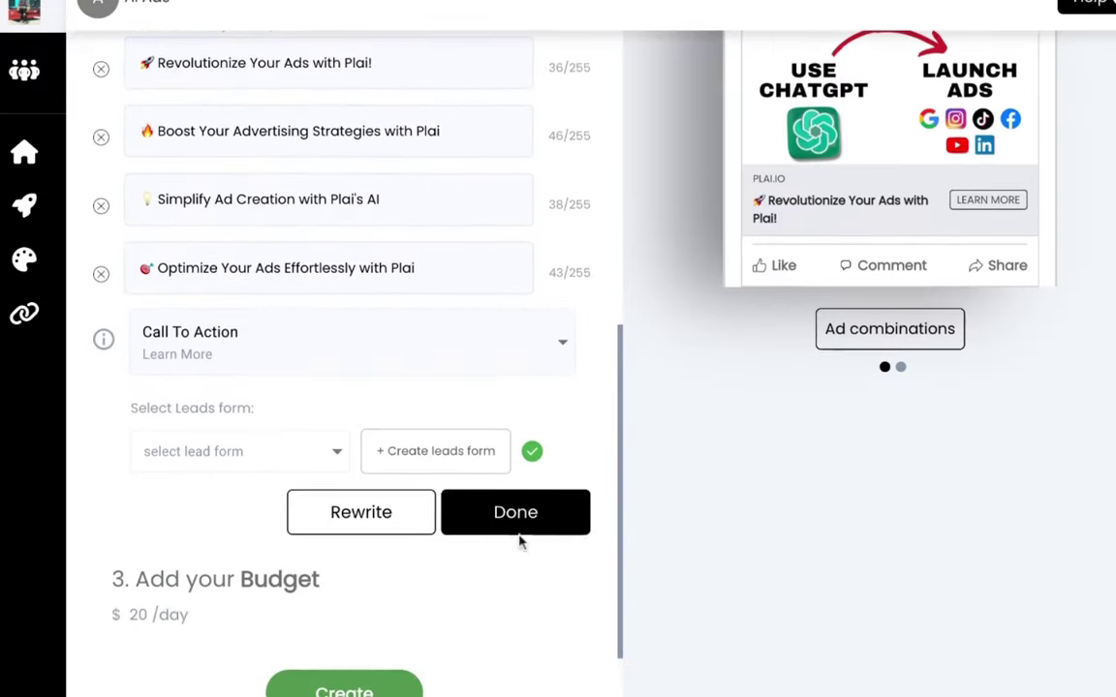
click(509, 525)
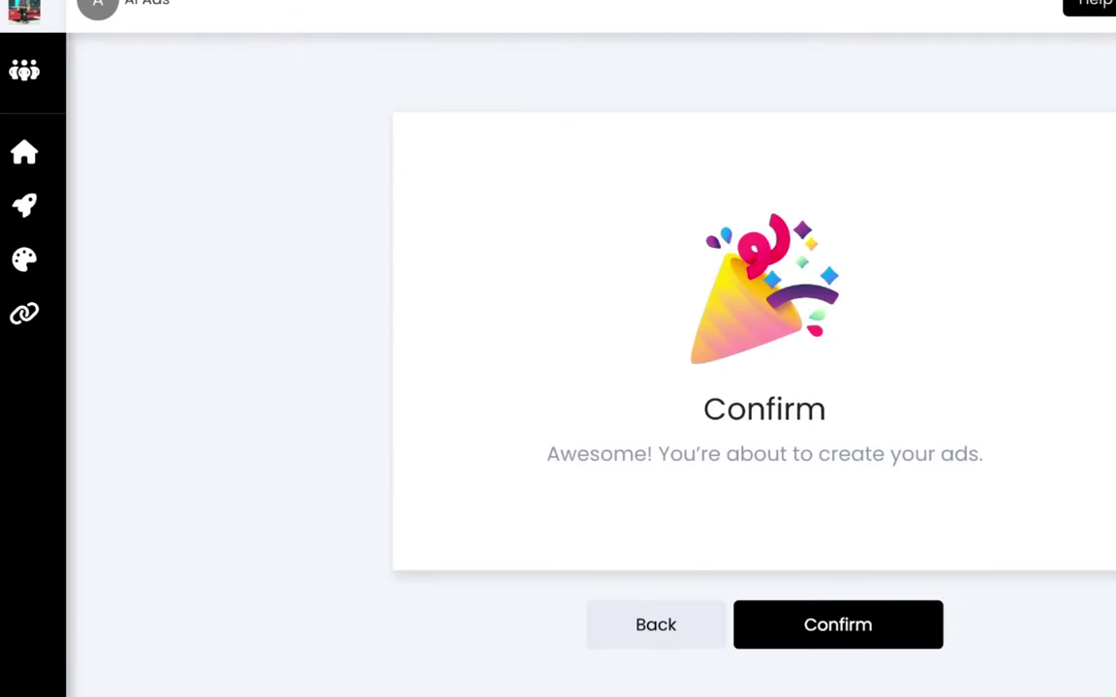
click(839, 632)
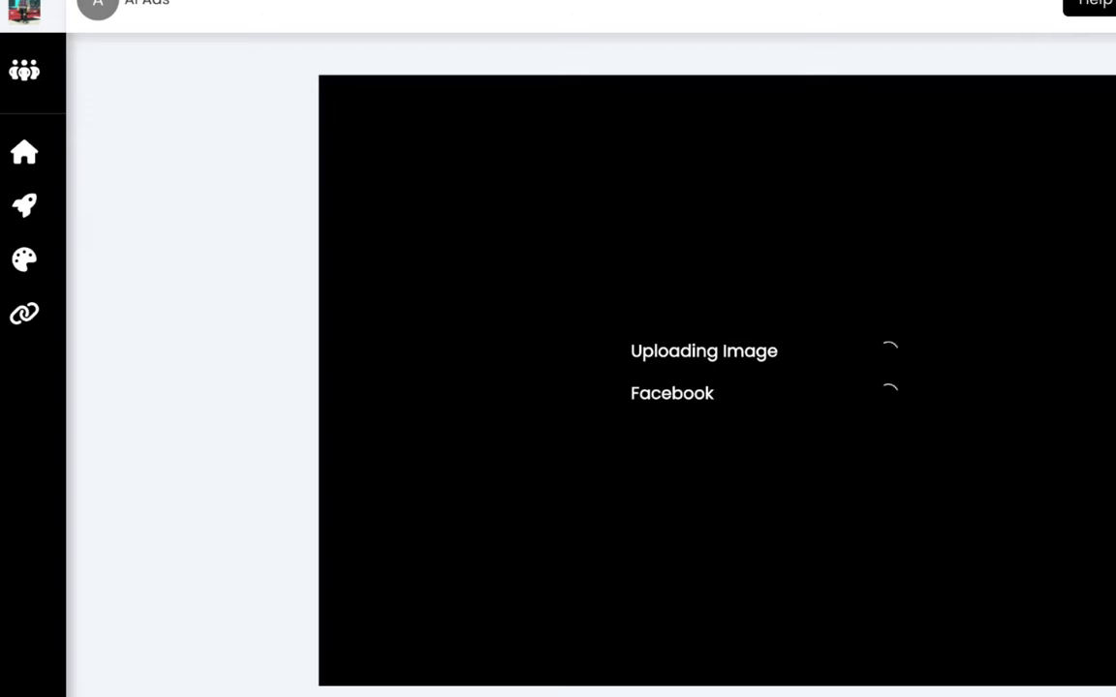
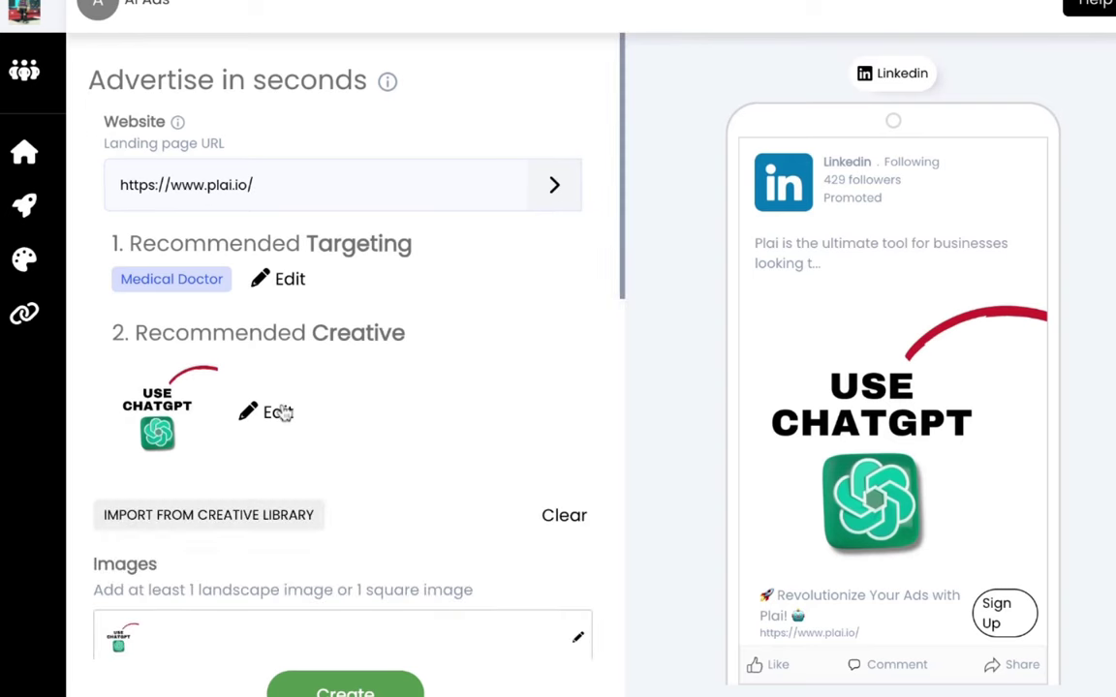
- Try to upload an additional image file for the LinkedIn ad's creative
scroll(280, 412, down, 3)
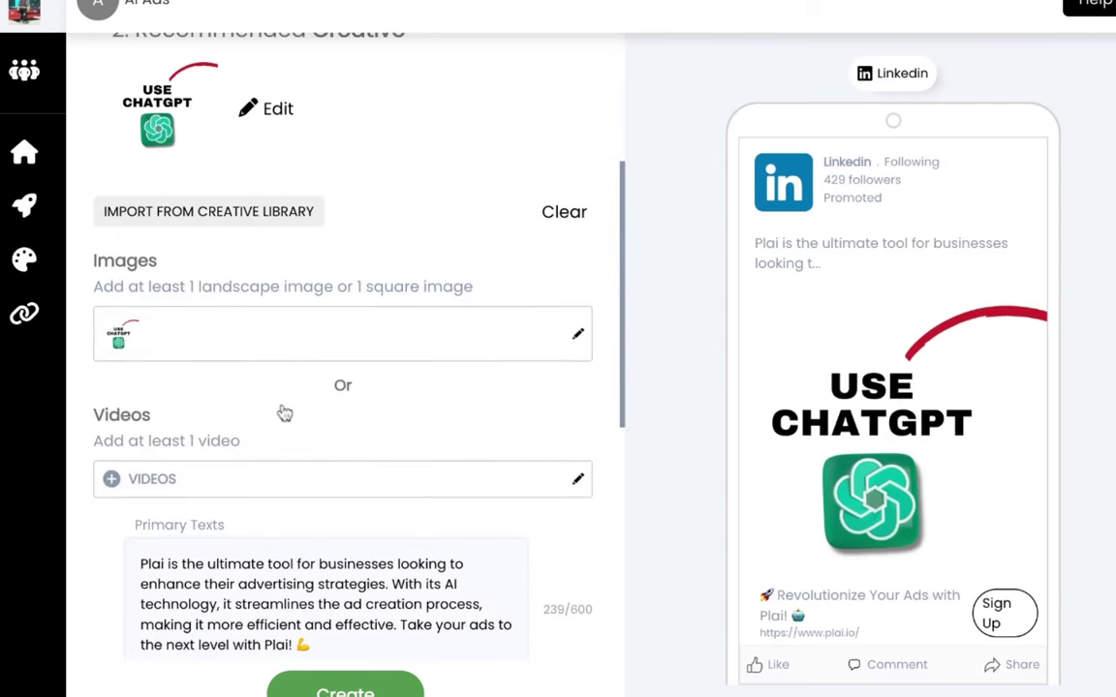
click(319, 338)
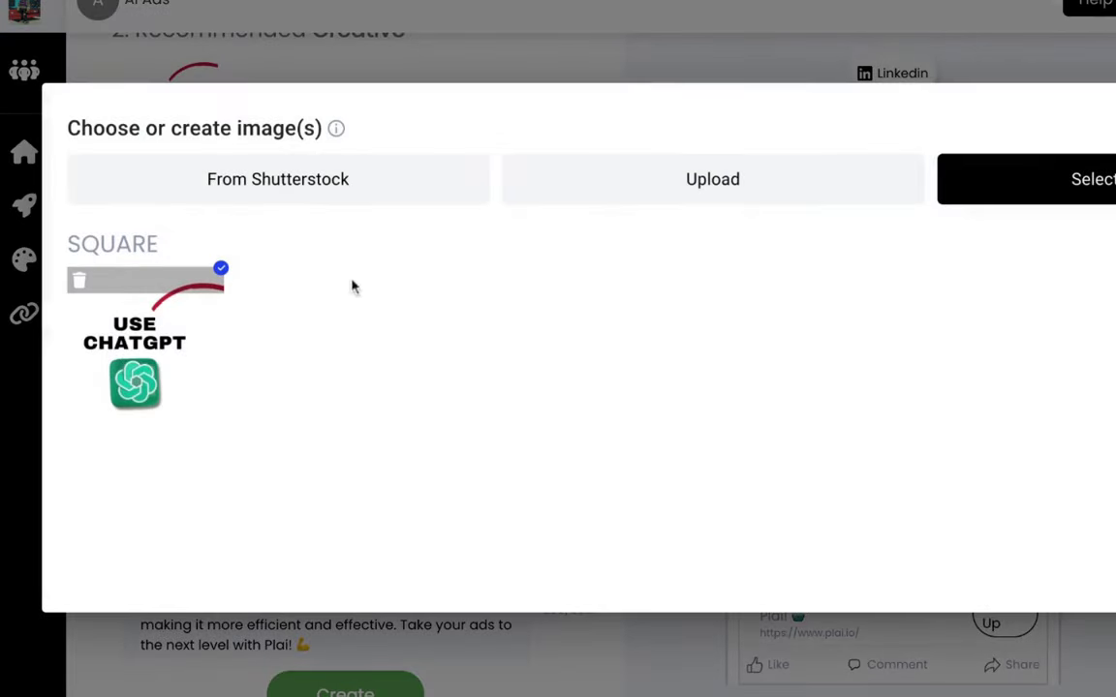
click(617, 185)
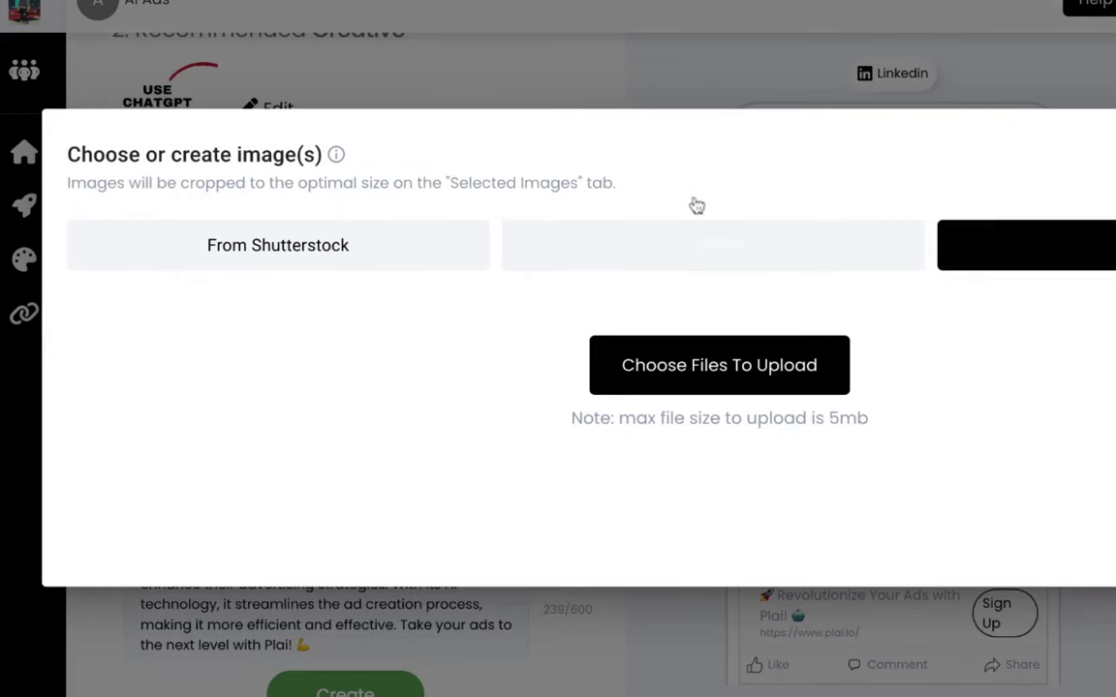
click(717, 377)
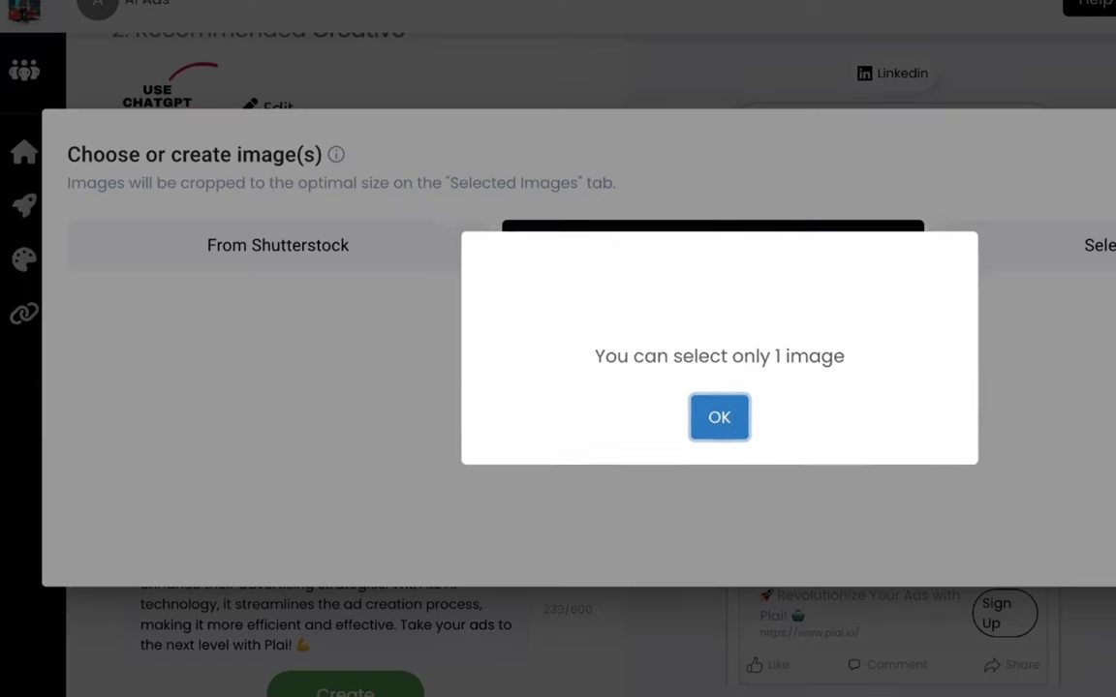
click(721, 422)
- Delete the selected square "Use ChatGPT" image and upload the "Use ChatGPT, Launch Ads" image file
click(1102, 248)
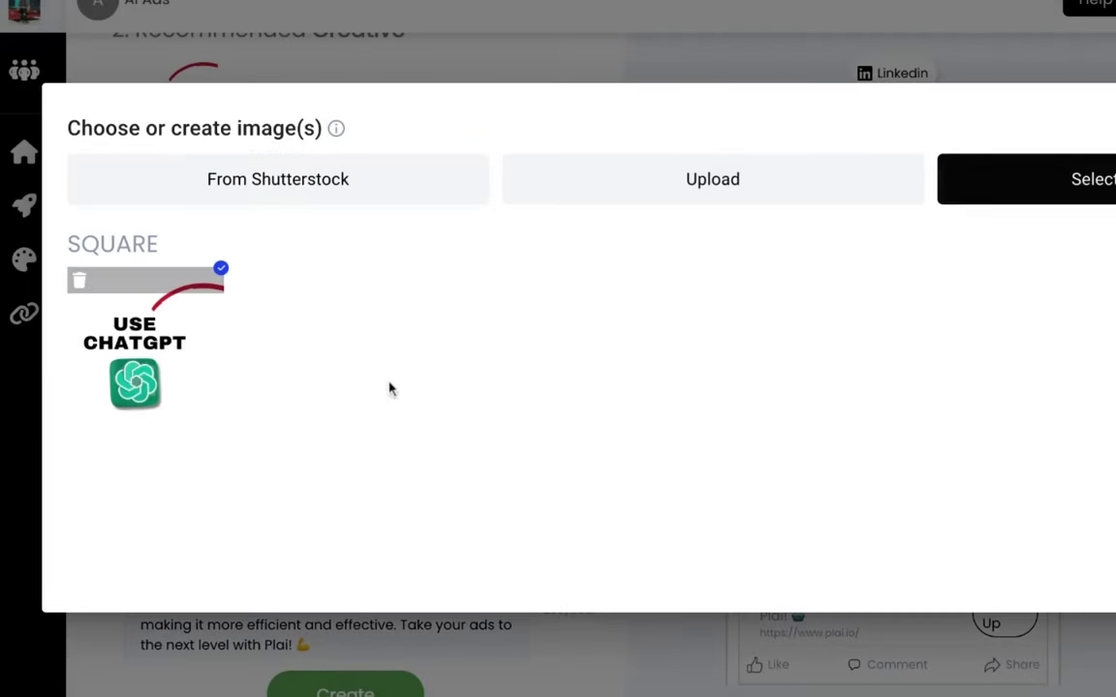
click(75, 264)
click(657, 277)
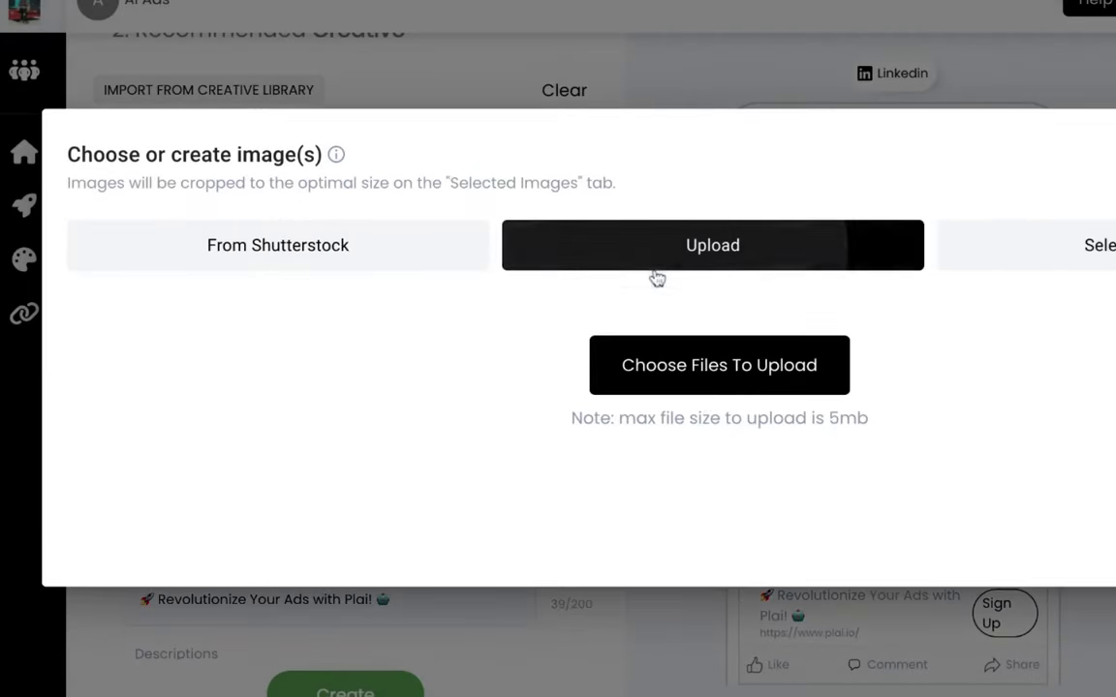
click(733, 383)
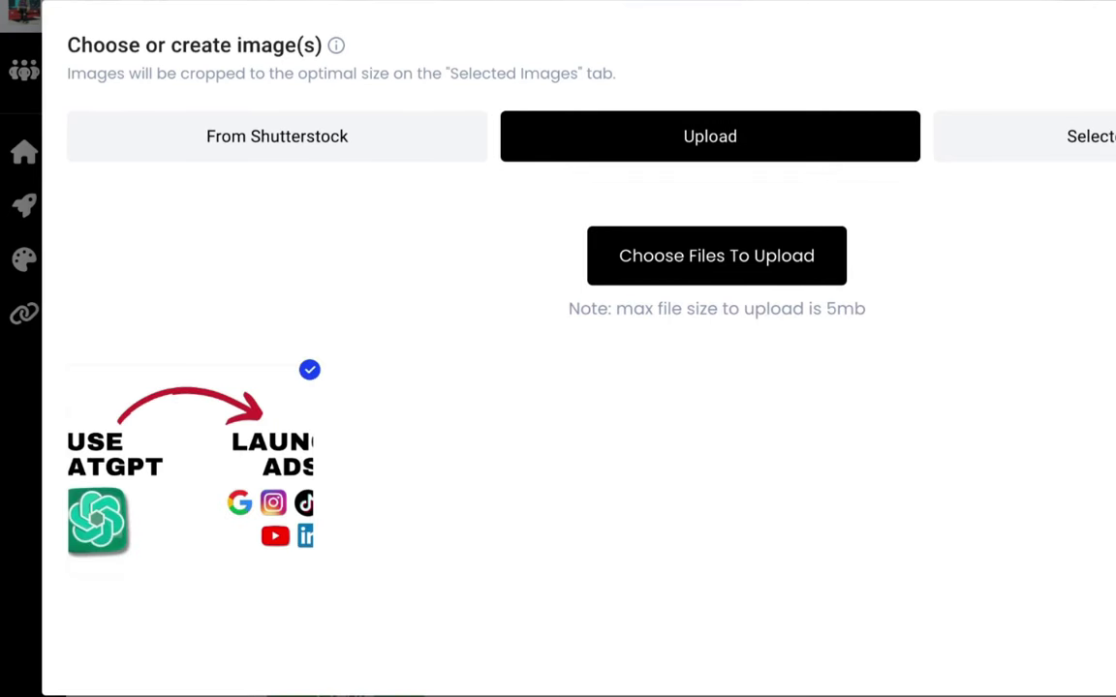
- Remove the square crop of the uploaded image, keep only the rectangle version, and close the image selection
mouse_move(175, 266)
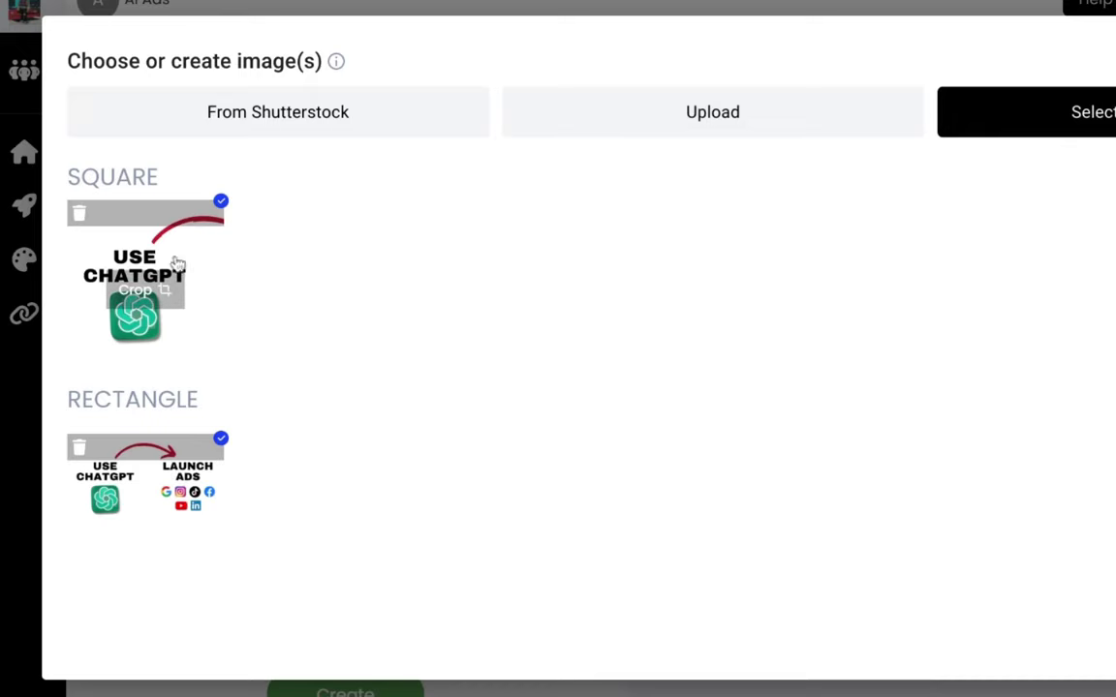
click(78, 211)
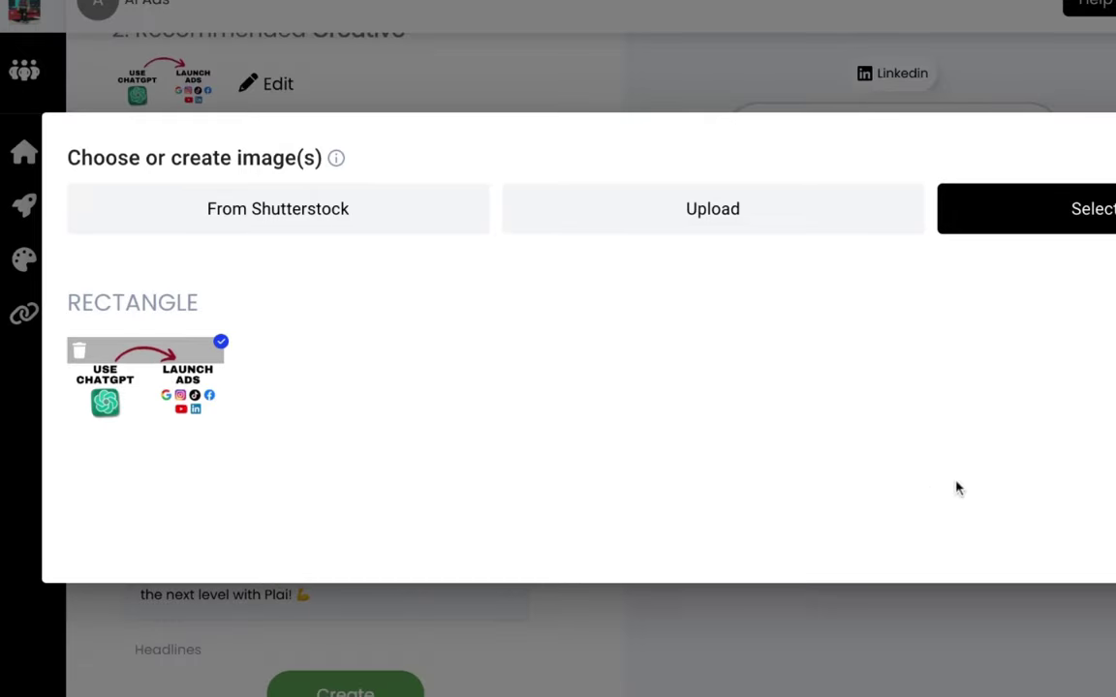
click(1066, 209)
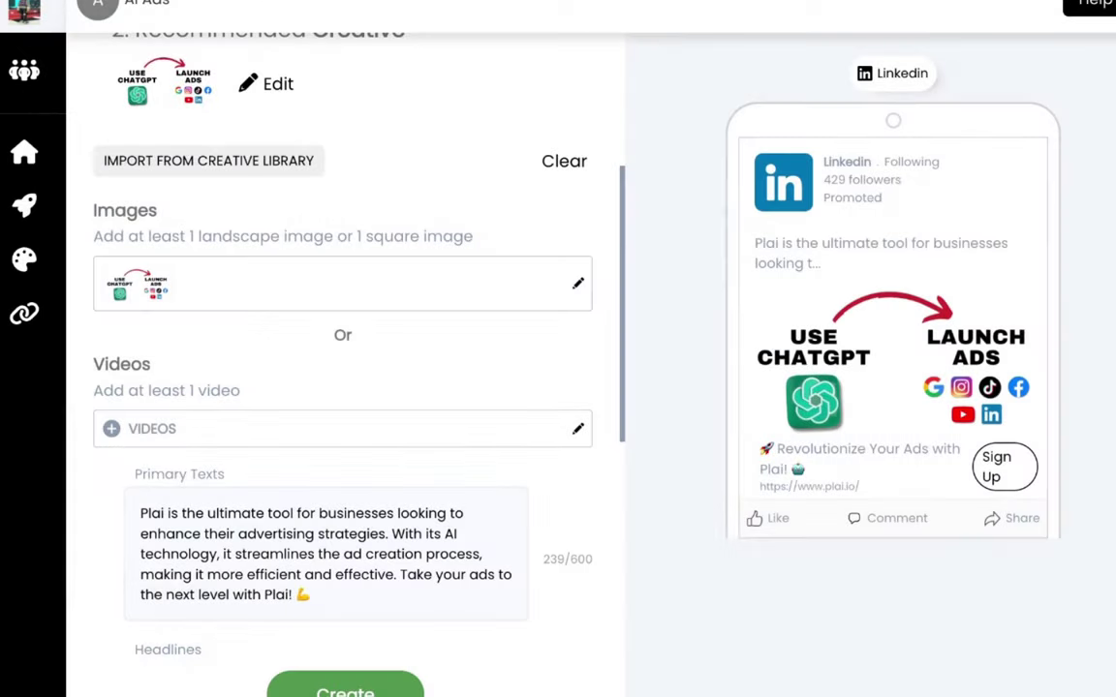
- Review the LinkedIn ad's generated texts and set its call to action to Learn more
scroll(470, 418, down, 1)
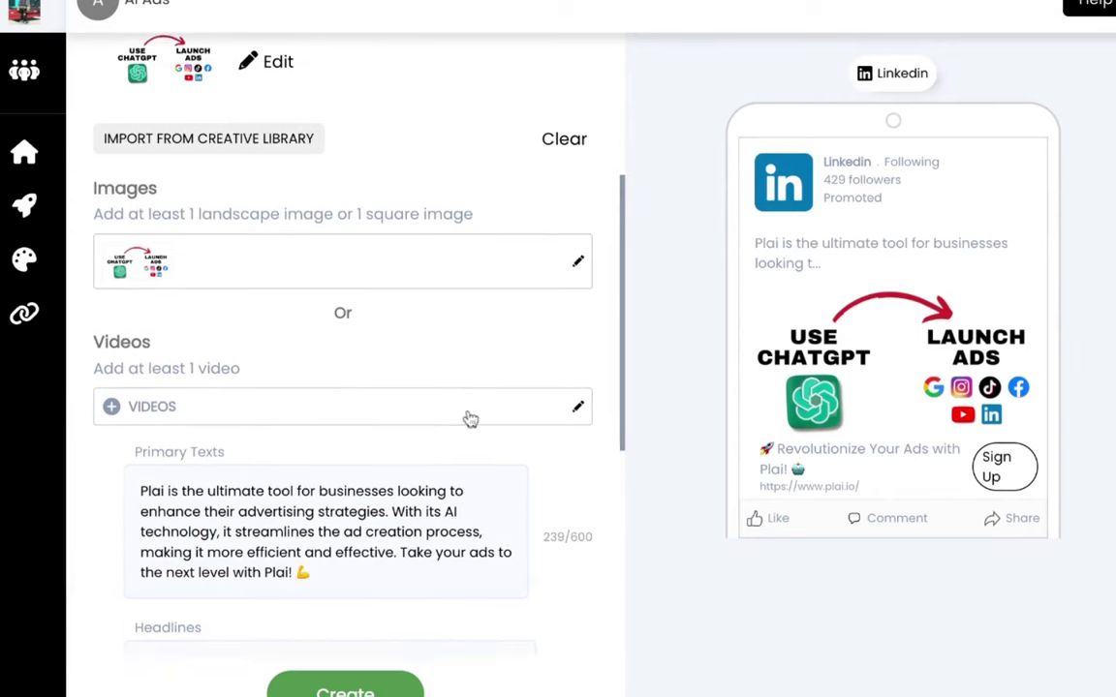
scroll(323, 319, down, 1)
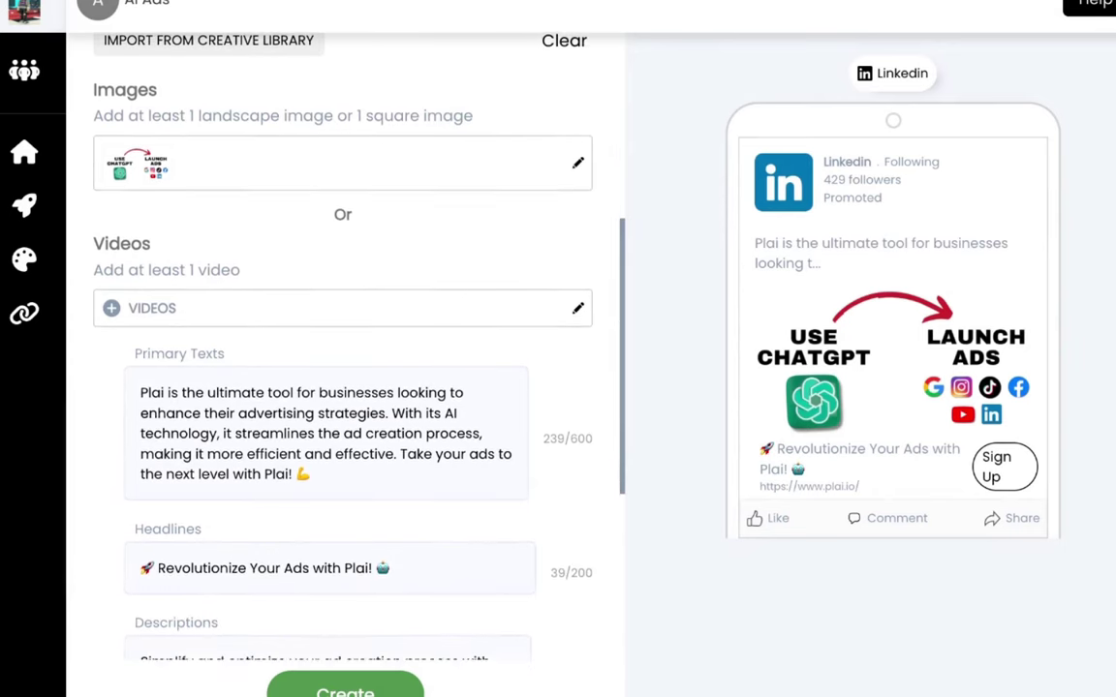
scroll(323, 339, down, 1)
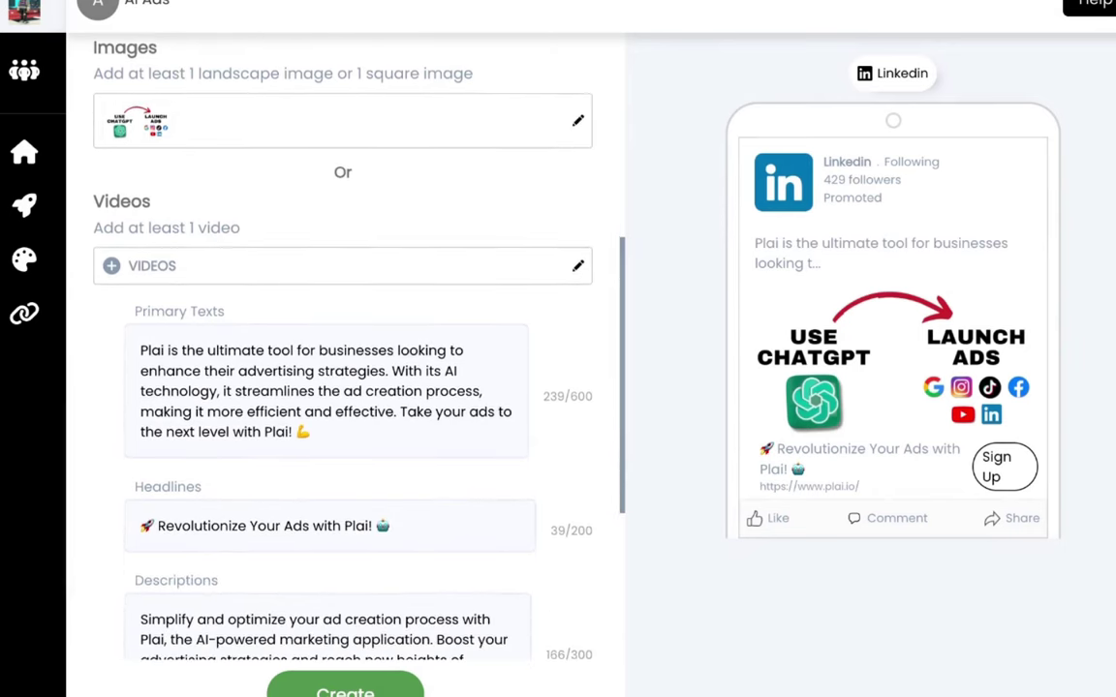
scroll(322, 339, down, 2)
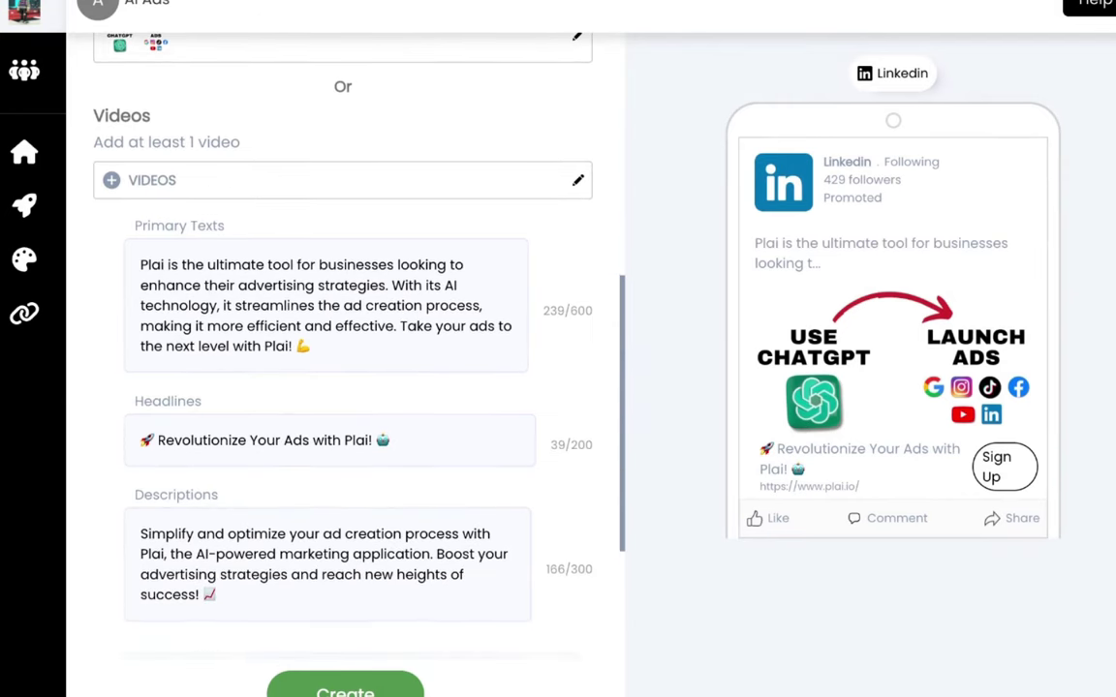
scroll(323, 339, down, 1)
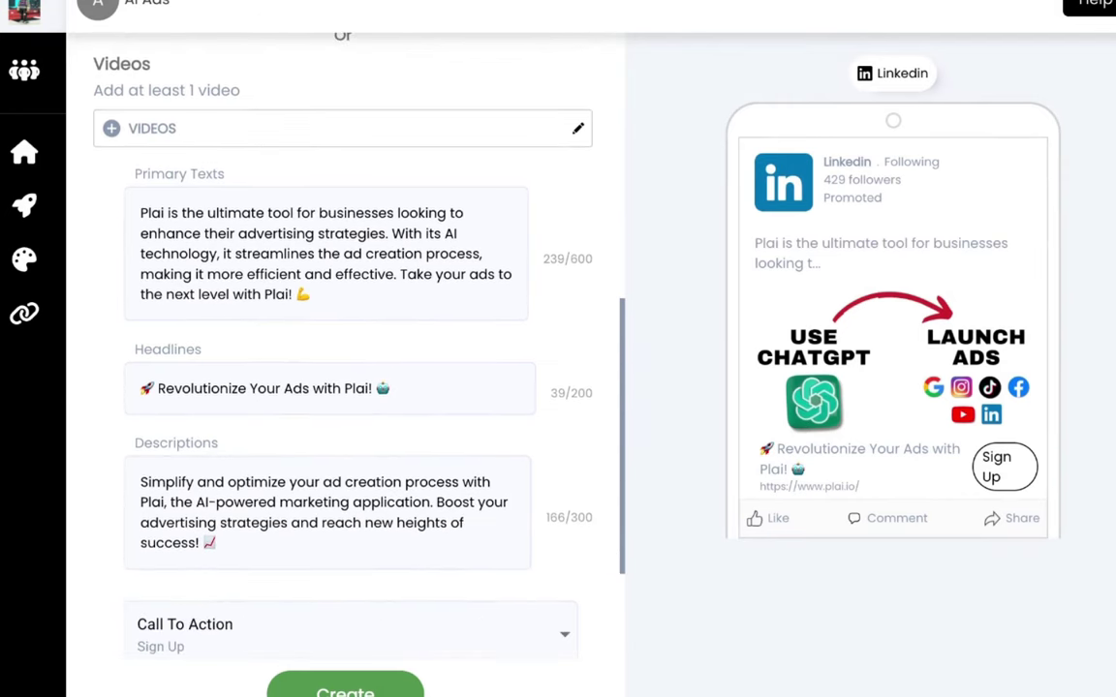
scroll(322, 339, down, 3)
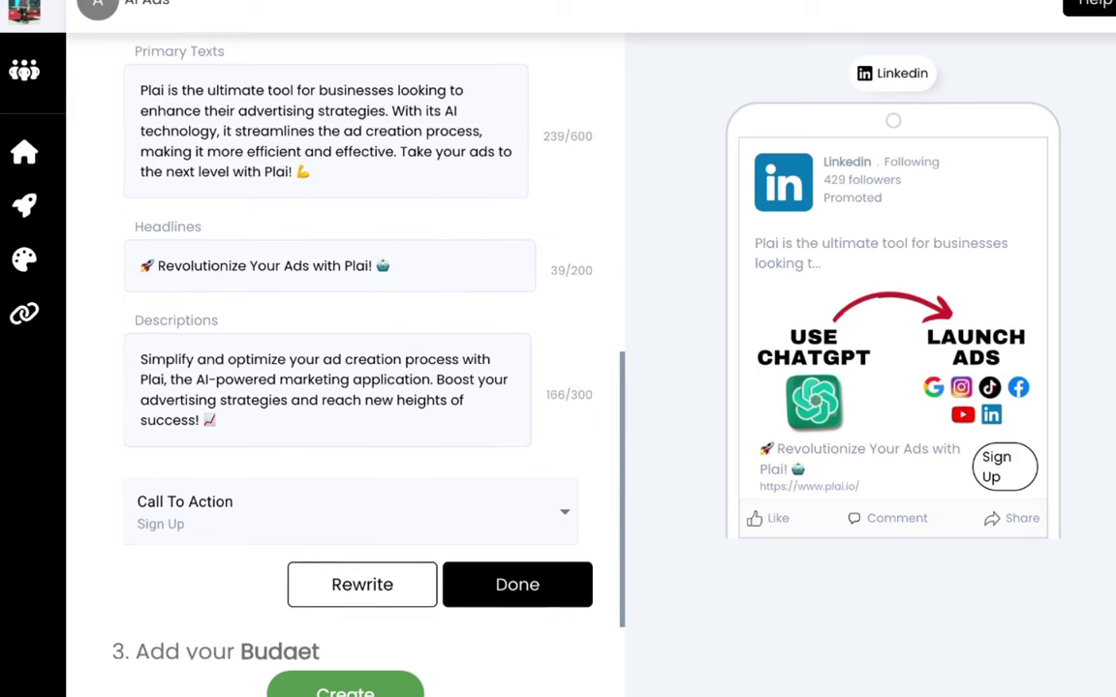
scroll(471, 441, down, 2)
click(471, 440)
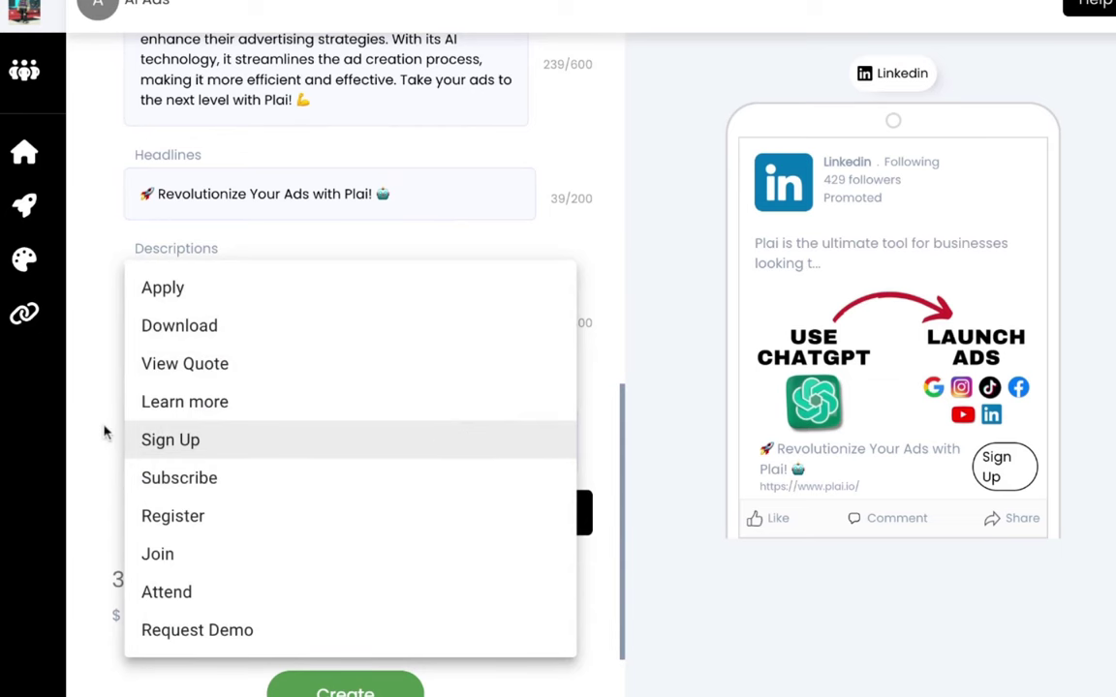
click(226, 412)
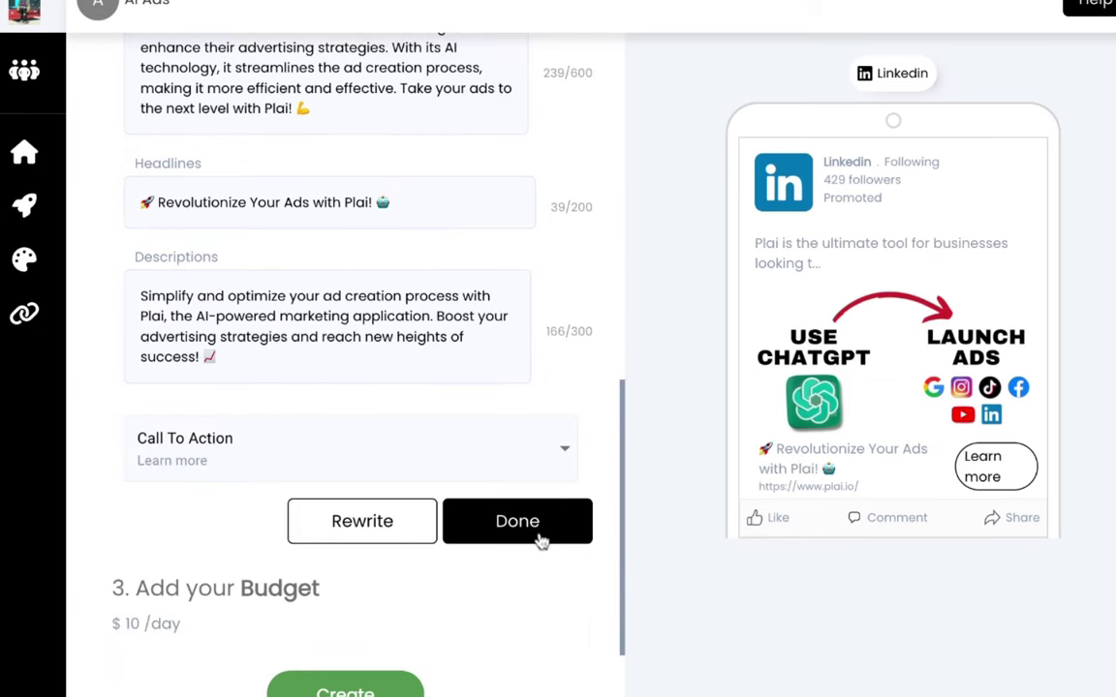
- Finish the ad's creative section and decline the suggestion to add more primary texts
scroll(493, 411, up, 3)
scroll(492, 411, down, 1)
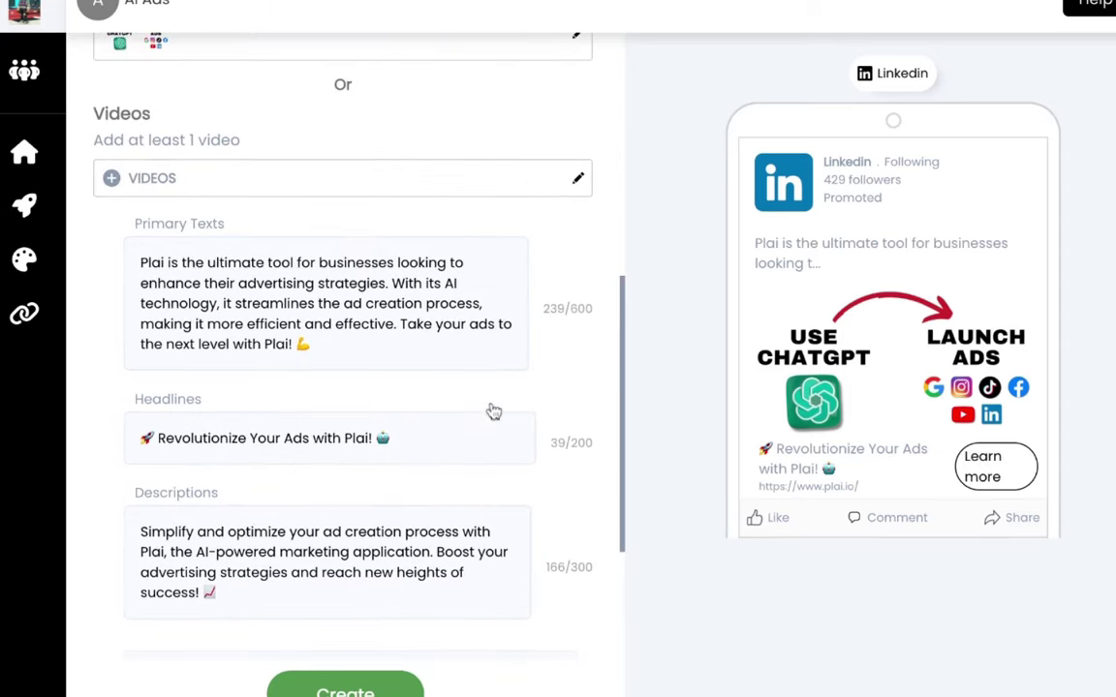
scroll(492, 411, down, 3)
click(511, 593)
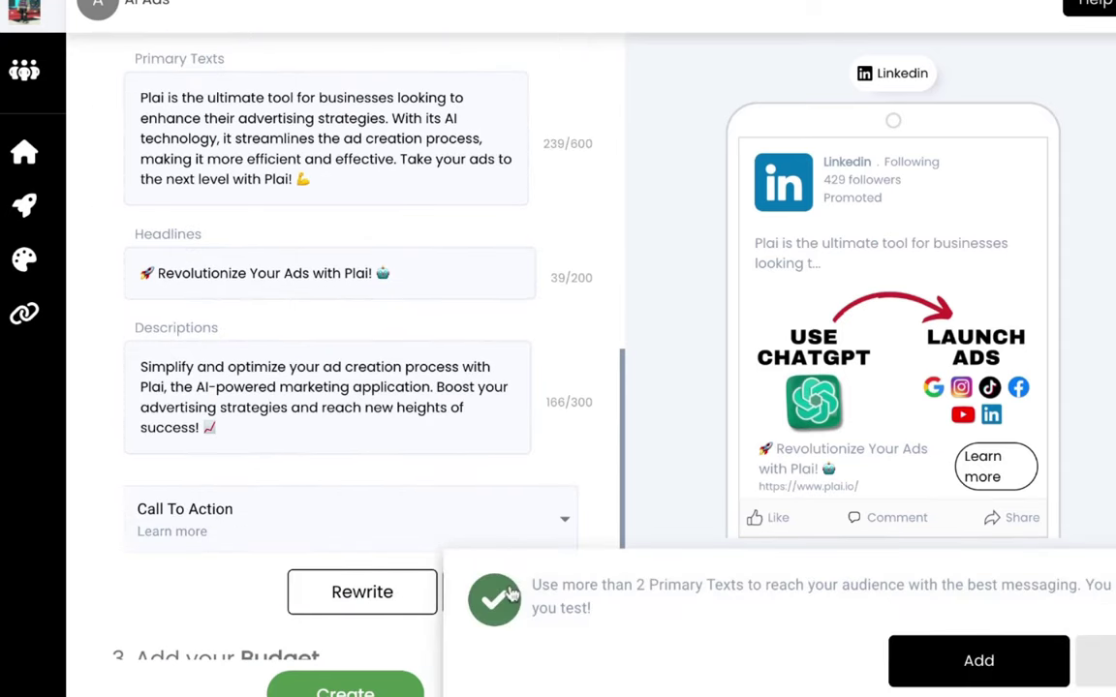
click(1105, 646)
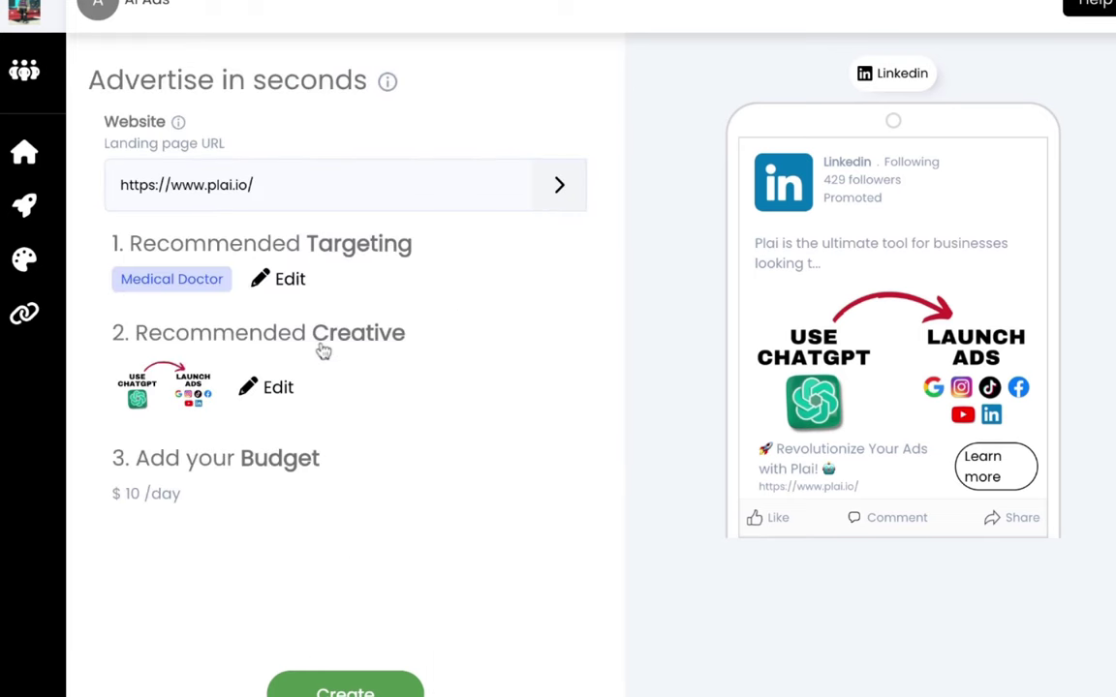
- Replace the Medical Doctor job title in the recommended targeting with Marketing Manager, Marketing Director and Market Specialist
click(269, 274)
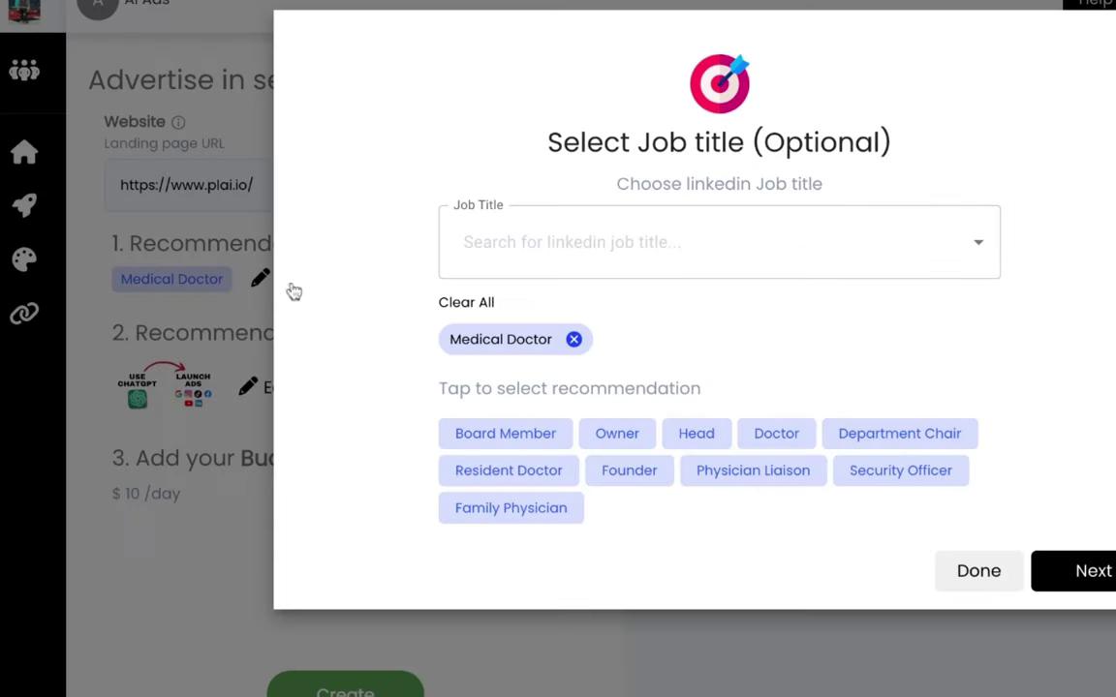
click(576, 338)
click(536, 282)
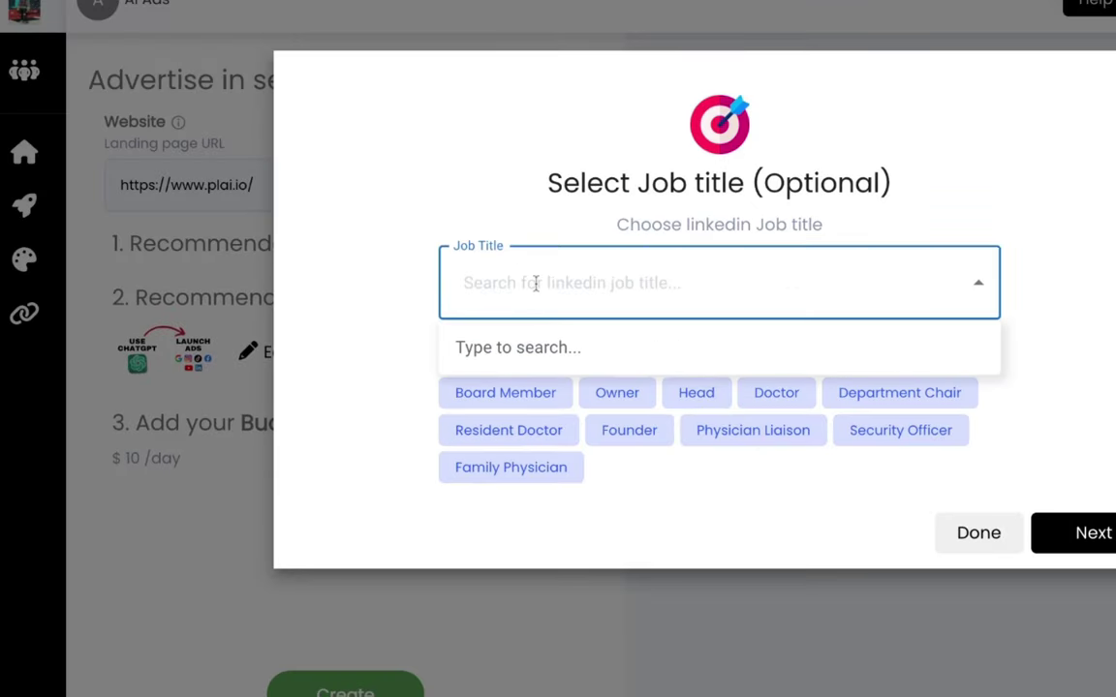
text(marke)
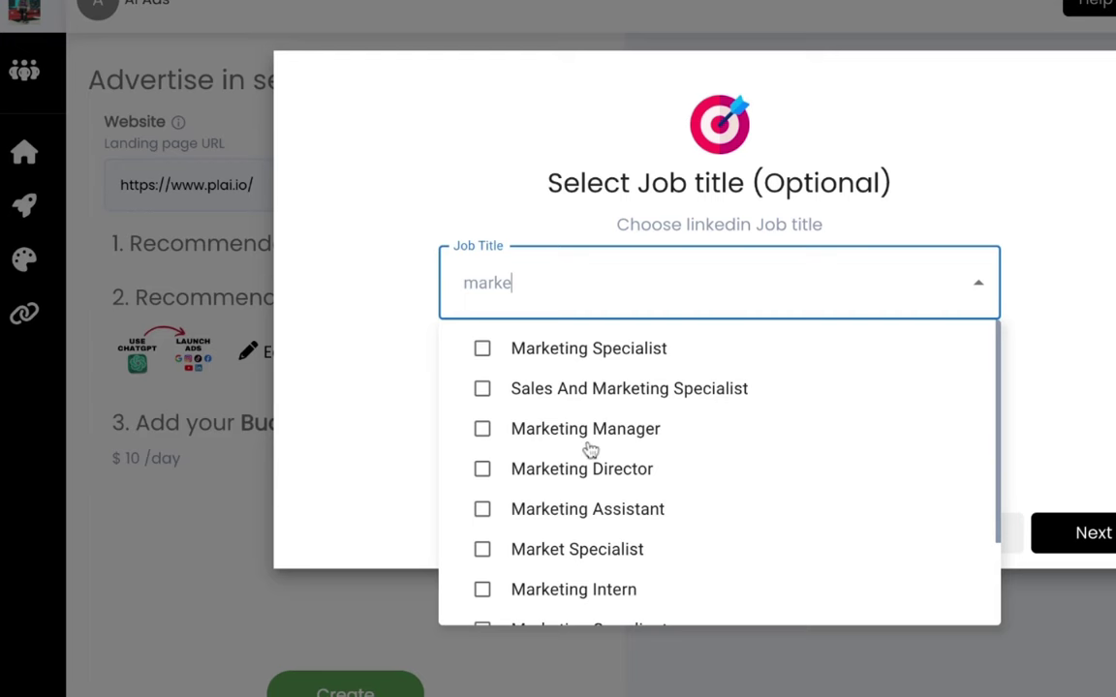
click(483, 430)
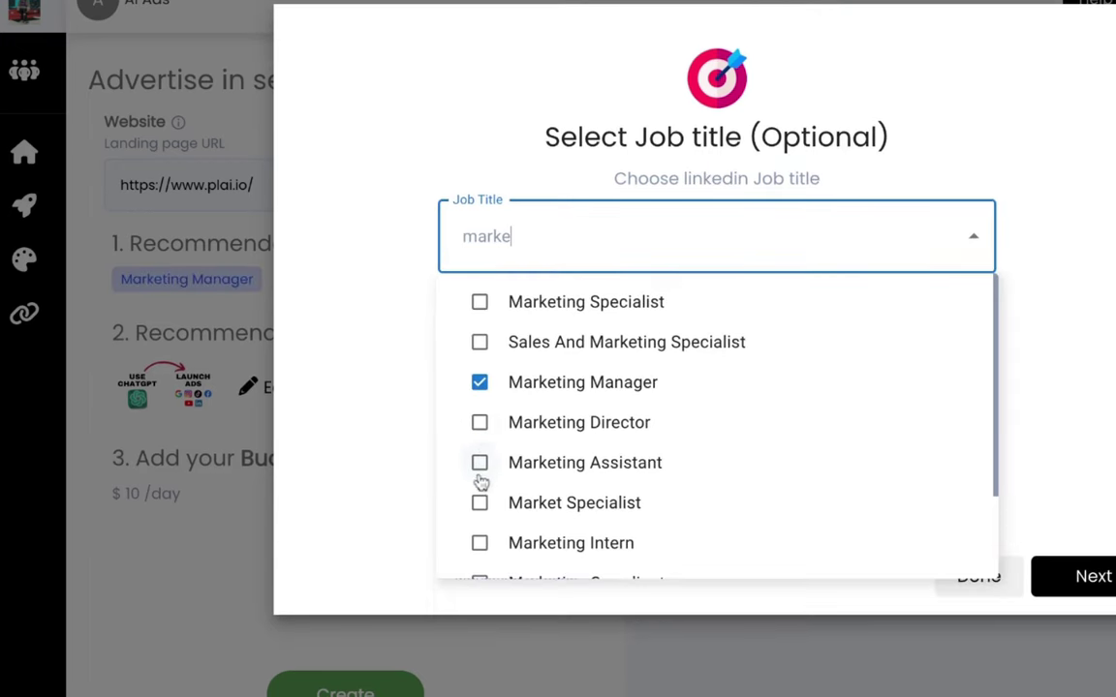
click(480, 424)
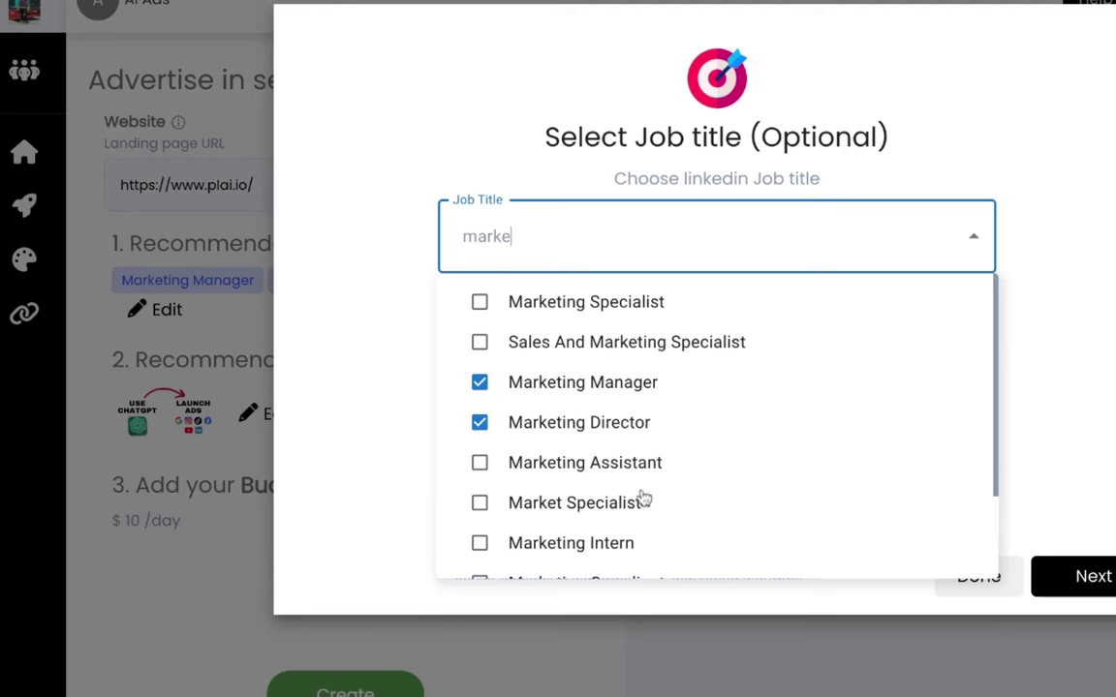
scroll(644, 499, down, 1)
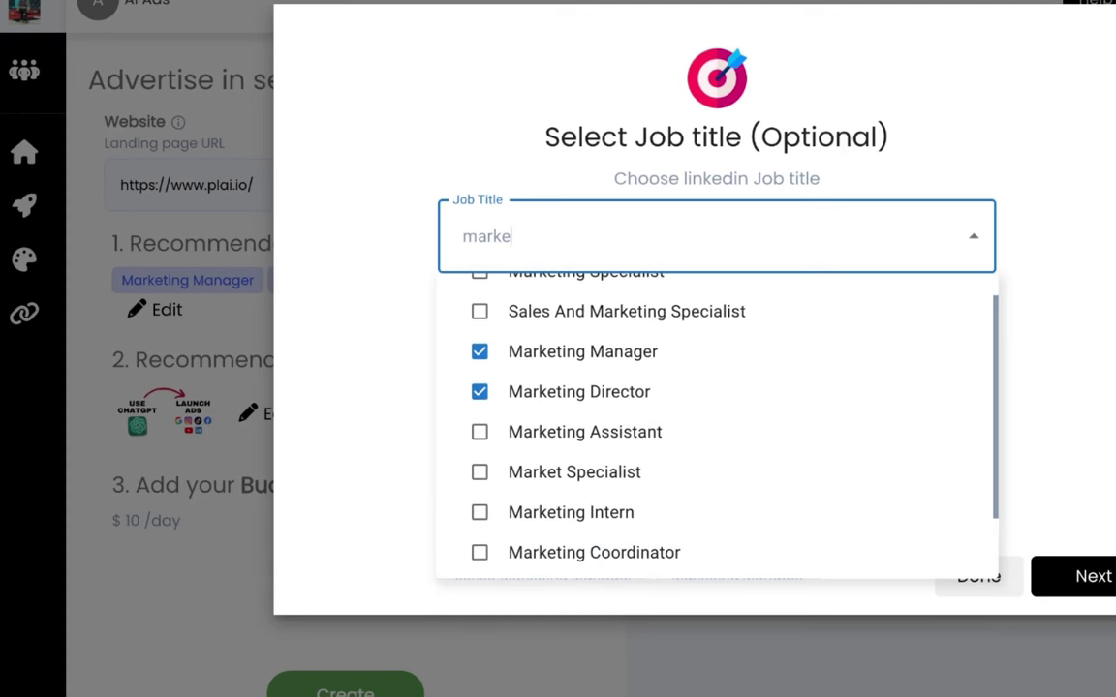
scroll(717, 426, down, 3)
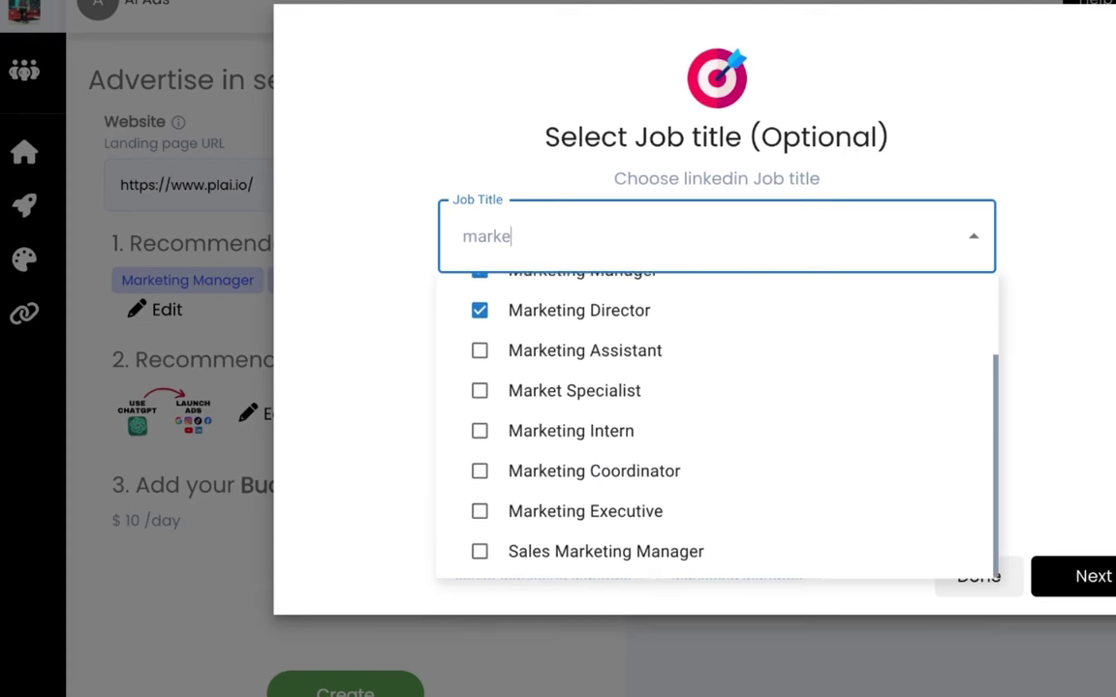
click(481, 390)
- Search the LinkedIn job titles for "facebook" and clear the search text
double_click(513, 230)
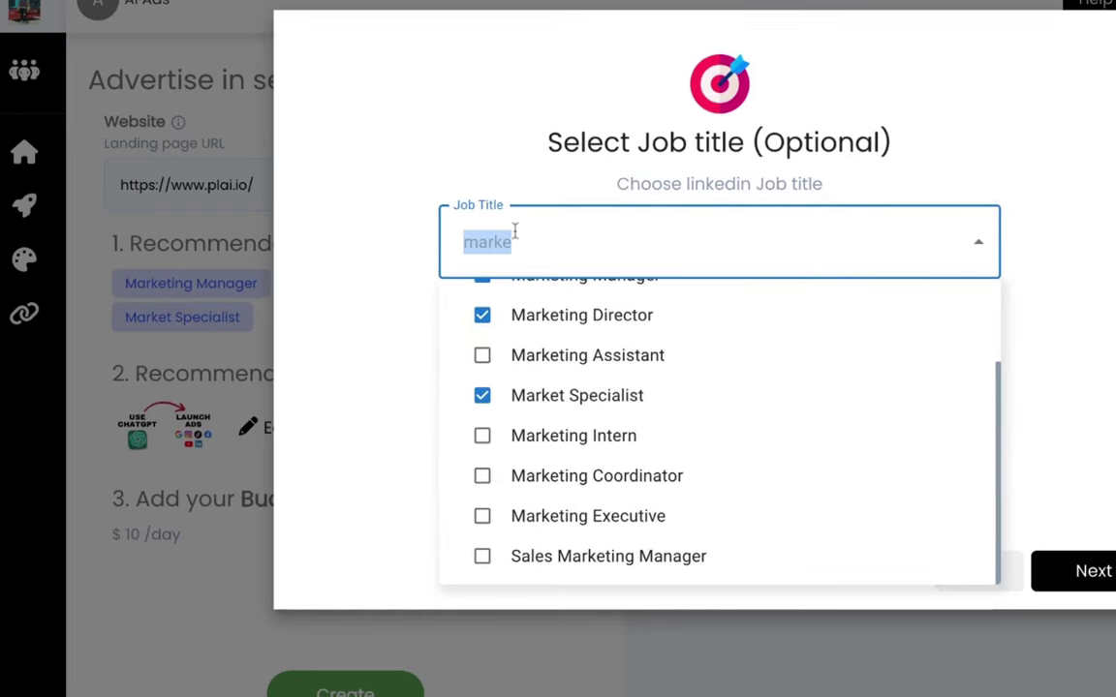
text(faceboo)
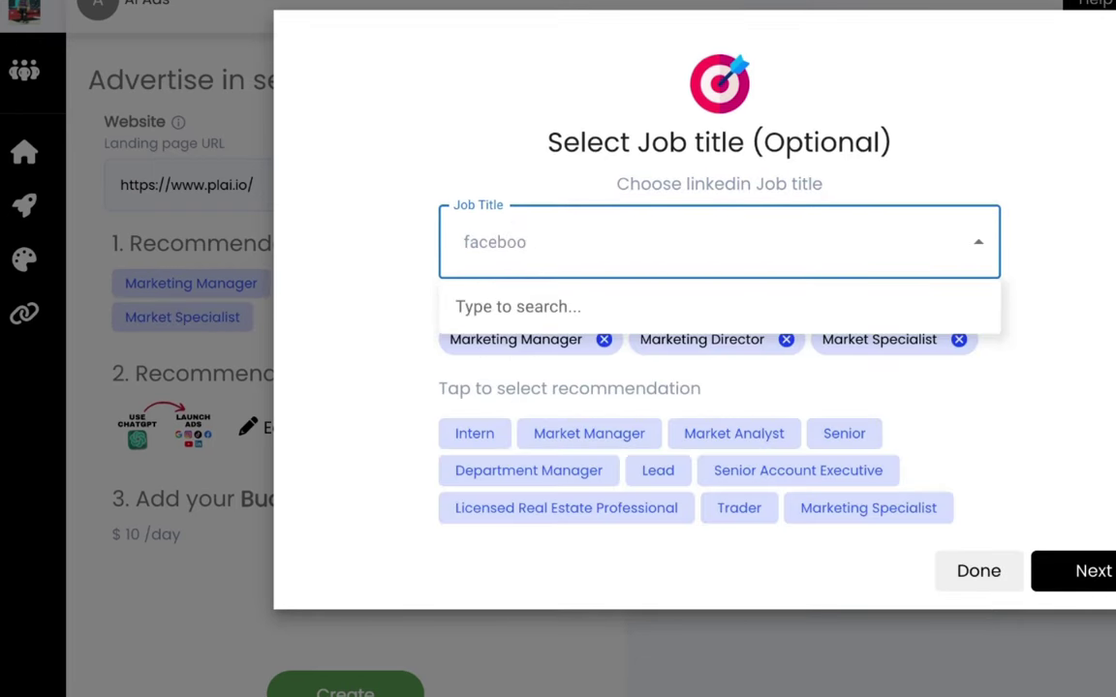
text(k)
key(BackSpace)
key(BackSpace)
key(BackSpace)
key(BackSpace)
key(BackSpace)
key(BackSpace)
key(BackSpace)
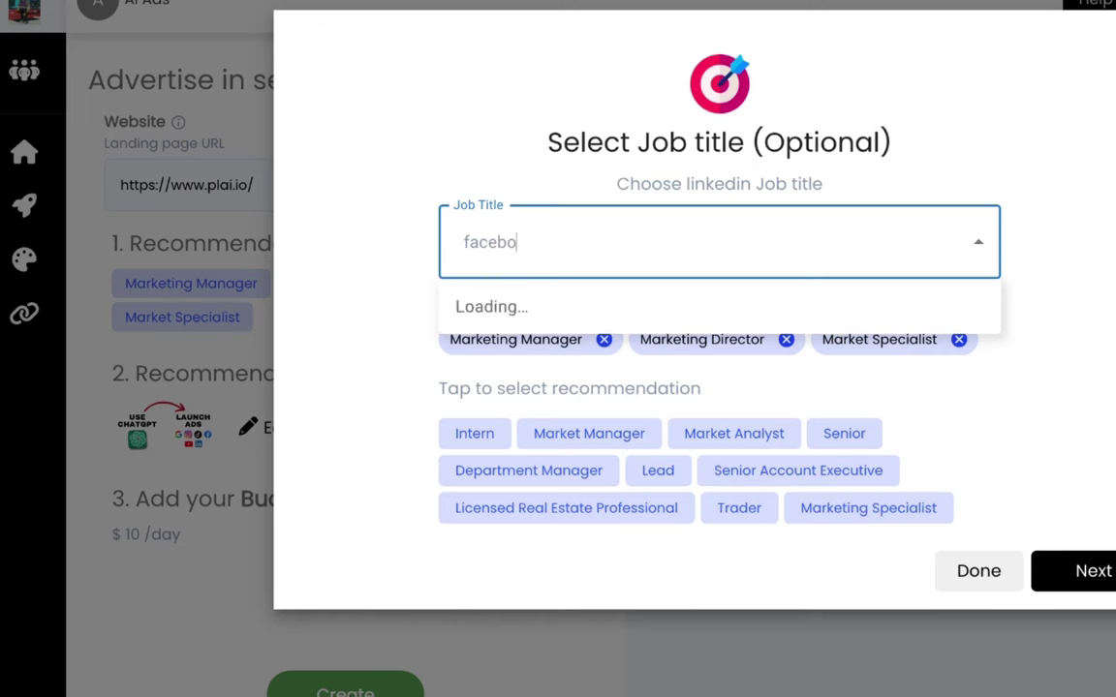
key(BackSpace)
- Search the job titles for "digital" and add Digital Marketing Manager, Digital Marketing Specialist and Head of Digital to the targeting
text(digital)
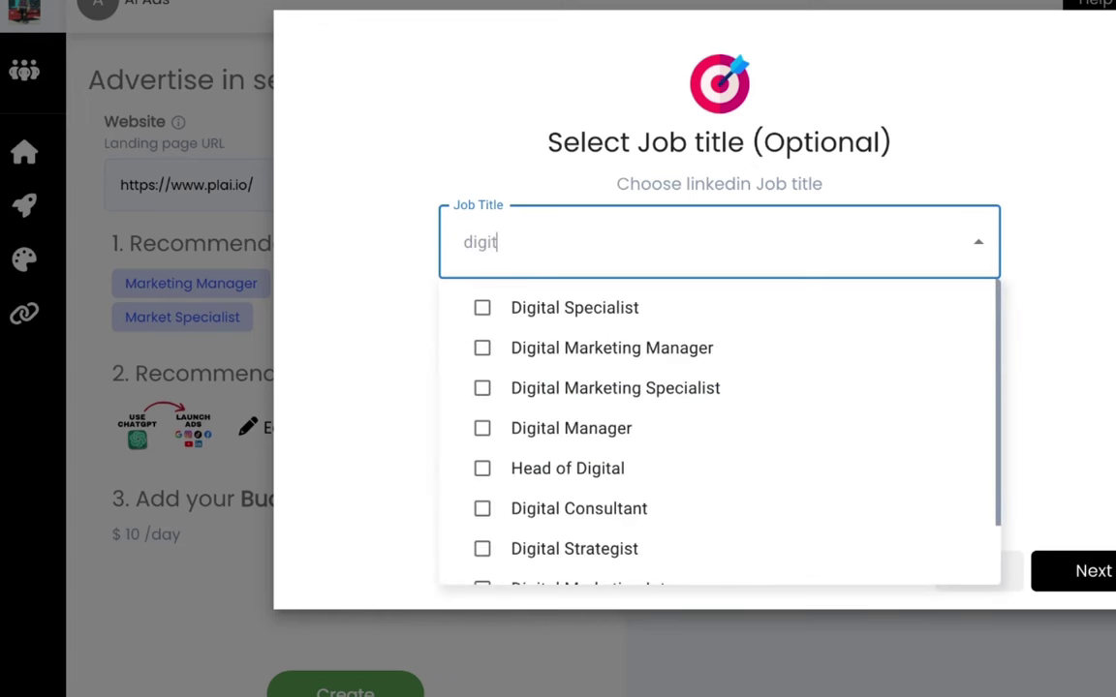
click(482, 348)
click(482, 421)
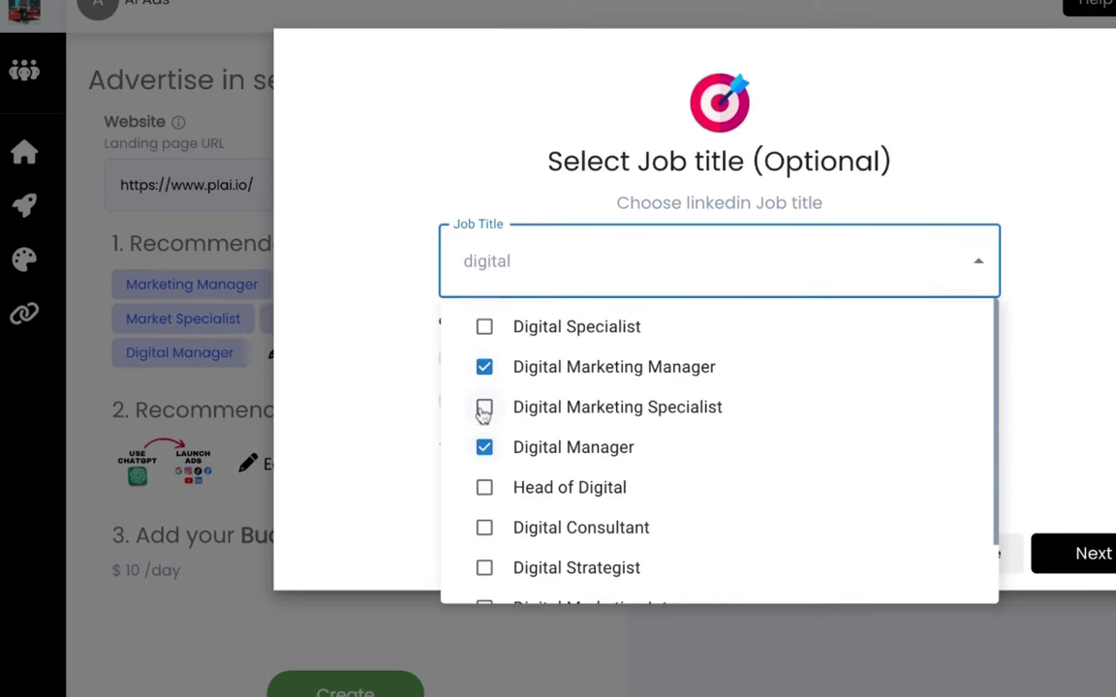
click(484, 437)
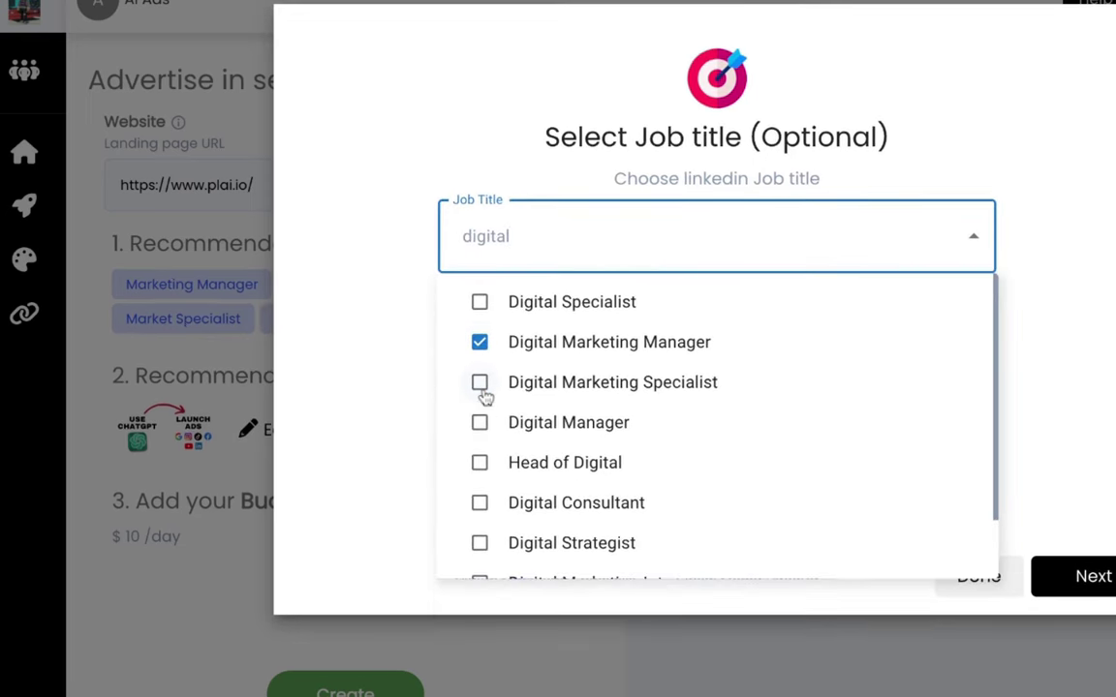
click(484, 399)
click(484, 464)
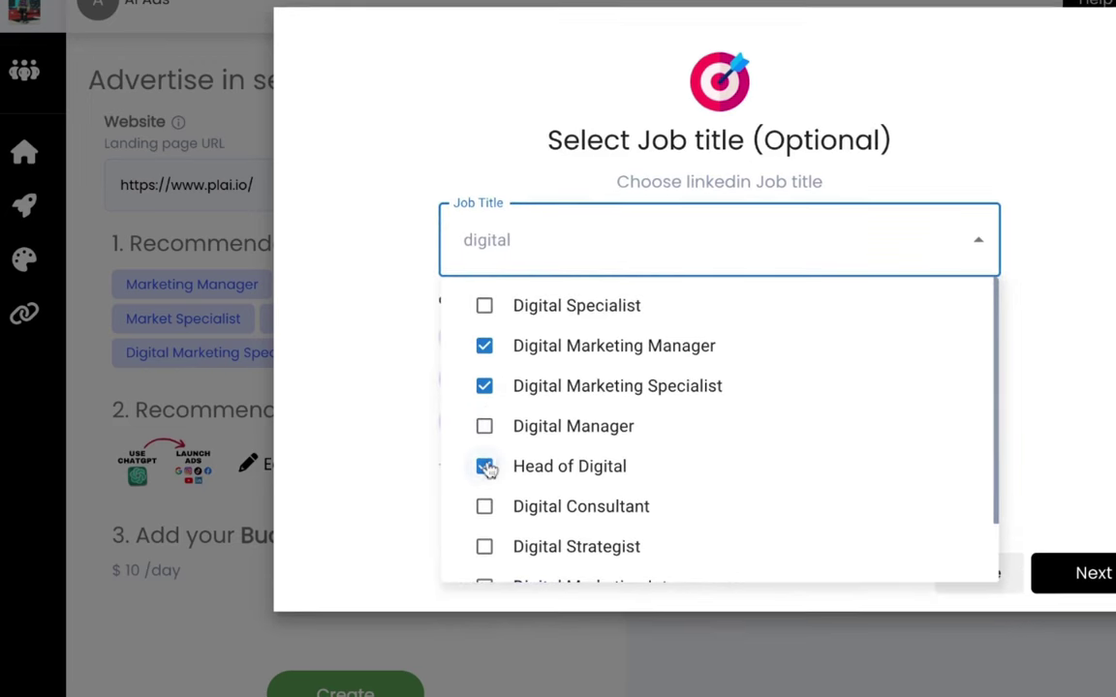
- Search the LinkedIn job titles for "chief mark" and add Chief Marketing Officer to the targeting
click(1054, 468)
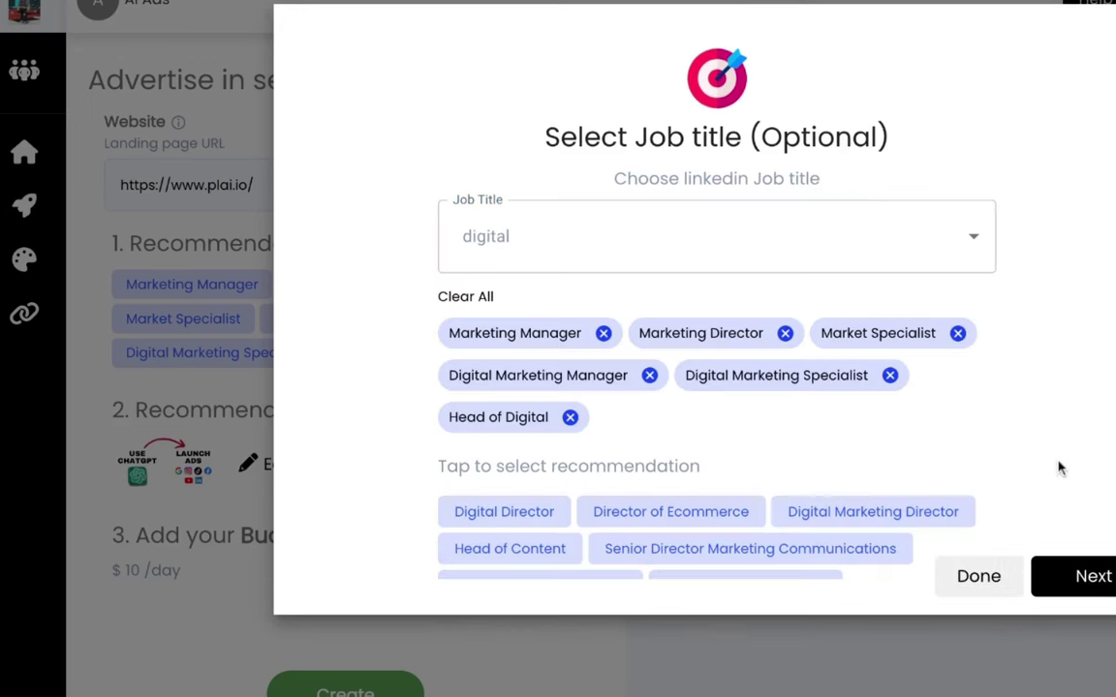
scroll(779, 452, down, 2)
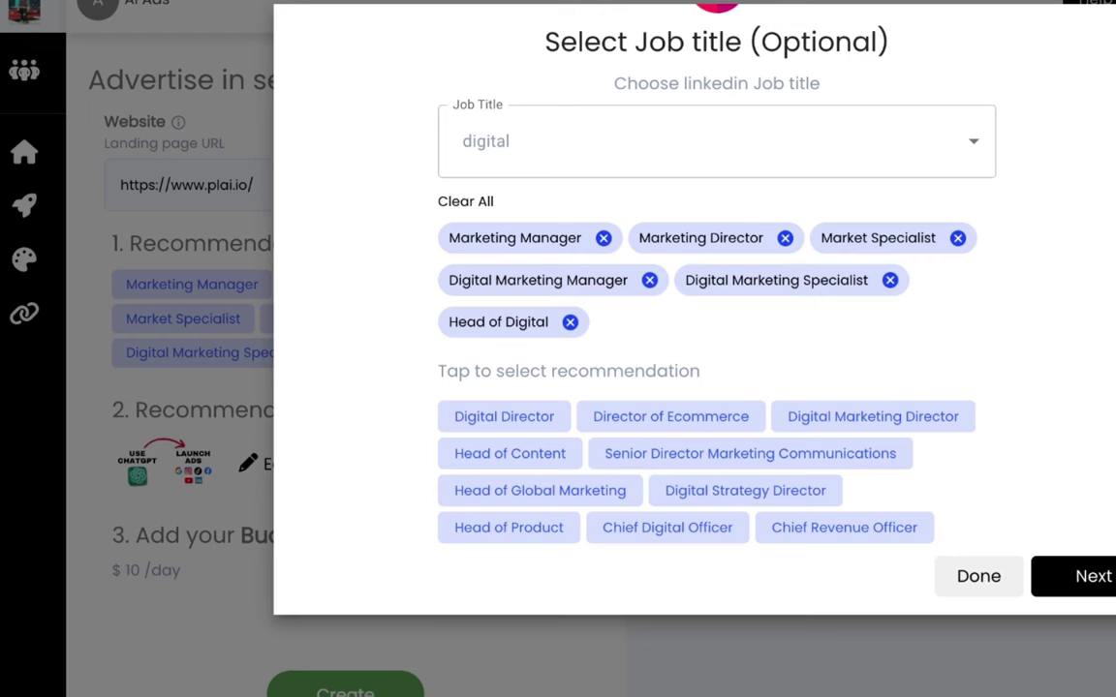
click(590, 136)
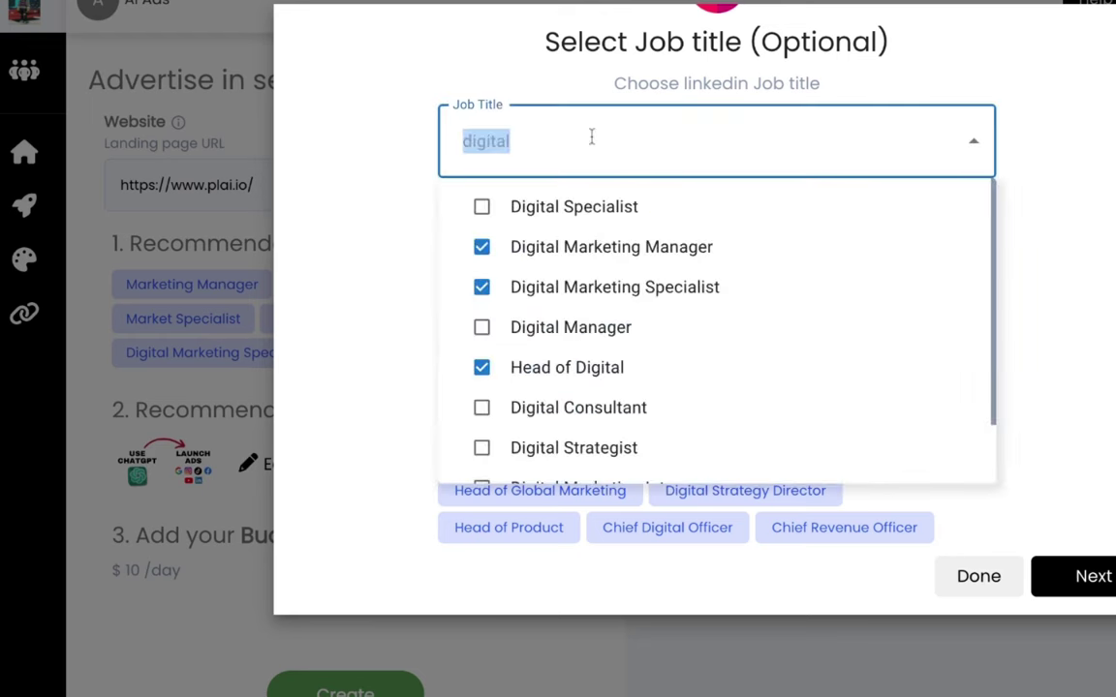
text(cmo)
key(BackSpace)
key(BackSpace)
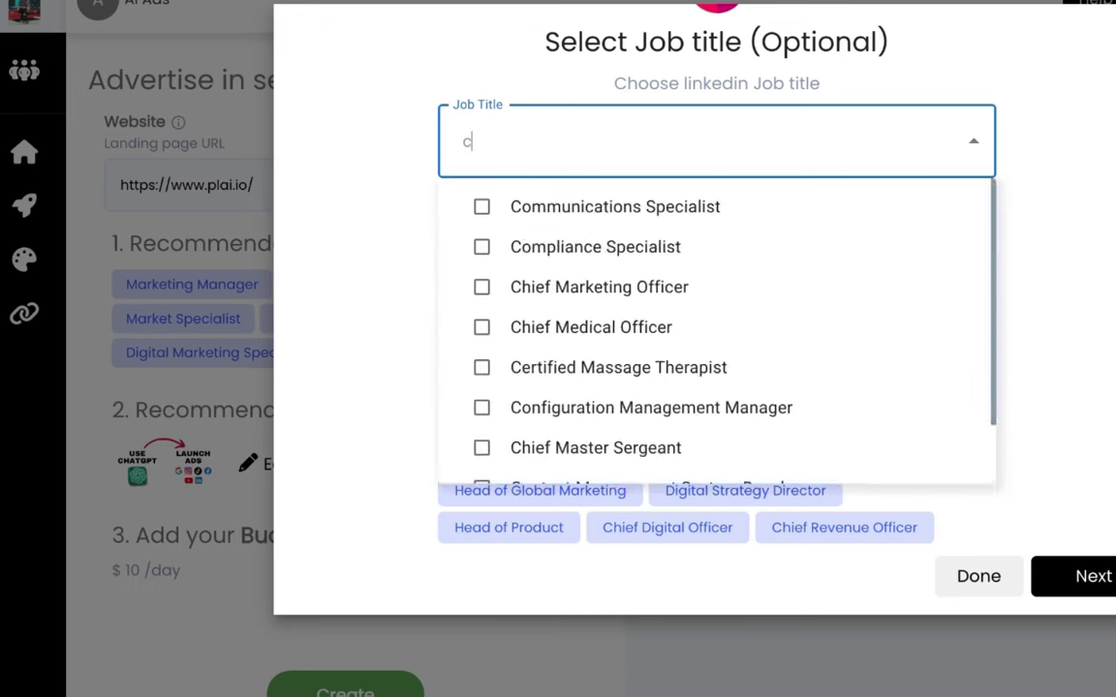
text(hie)
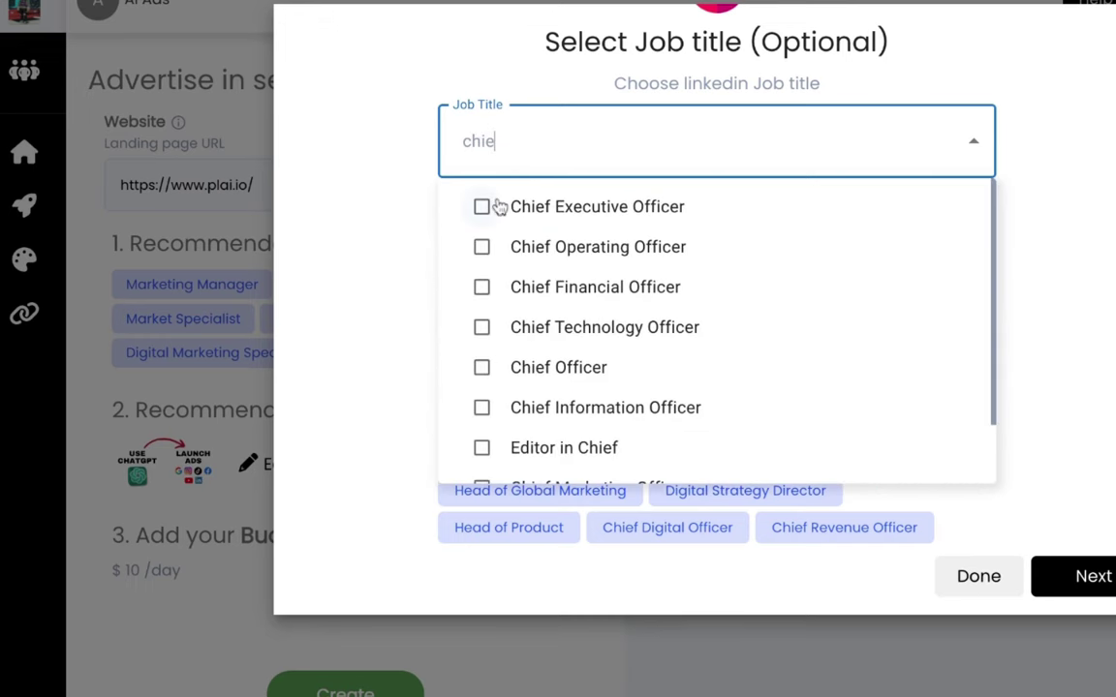
text(f mark)
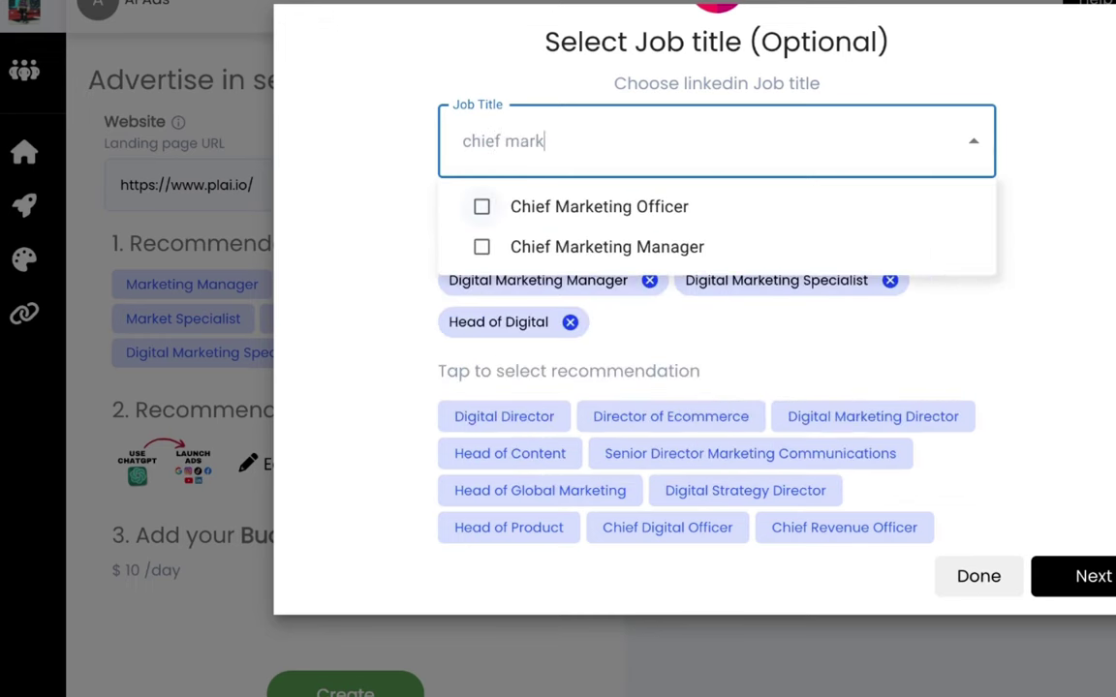
click(482, 211)
click(366, 264)
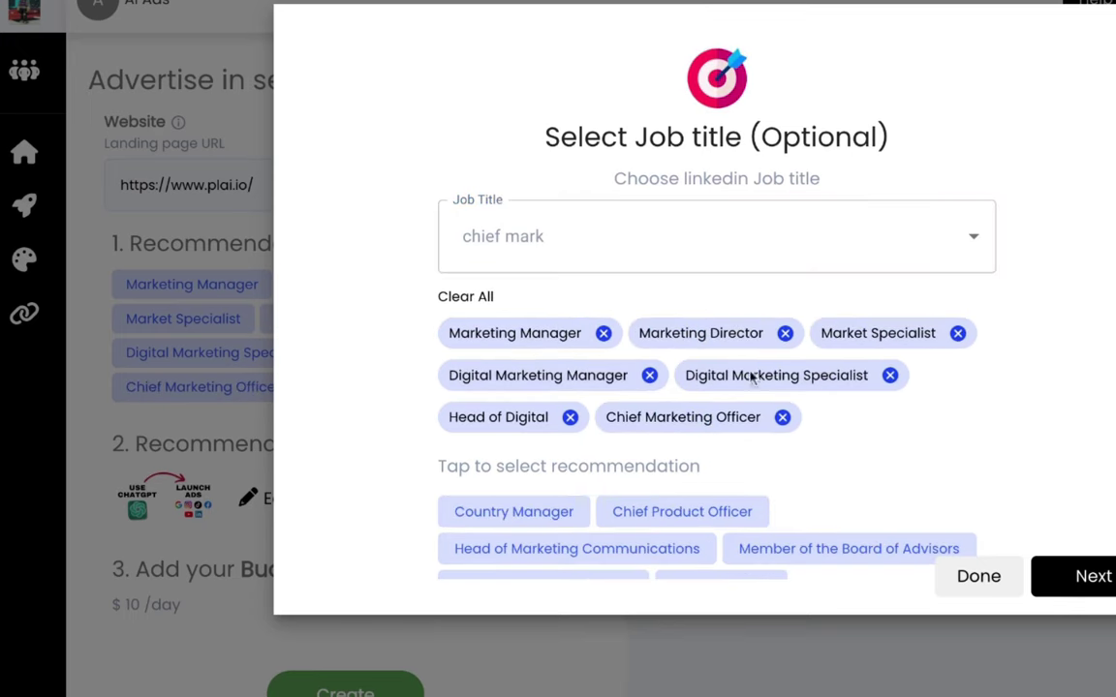
- Leave the target companies empty, keep United States as the LinkedIn location and finish the targeting
click(1087, 586)
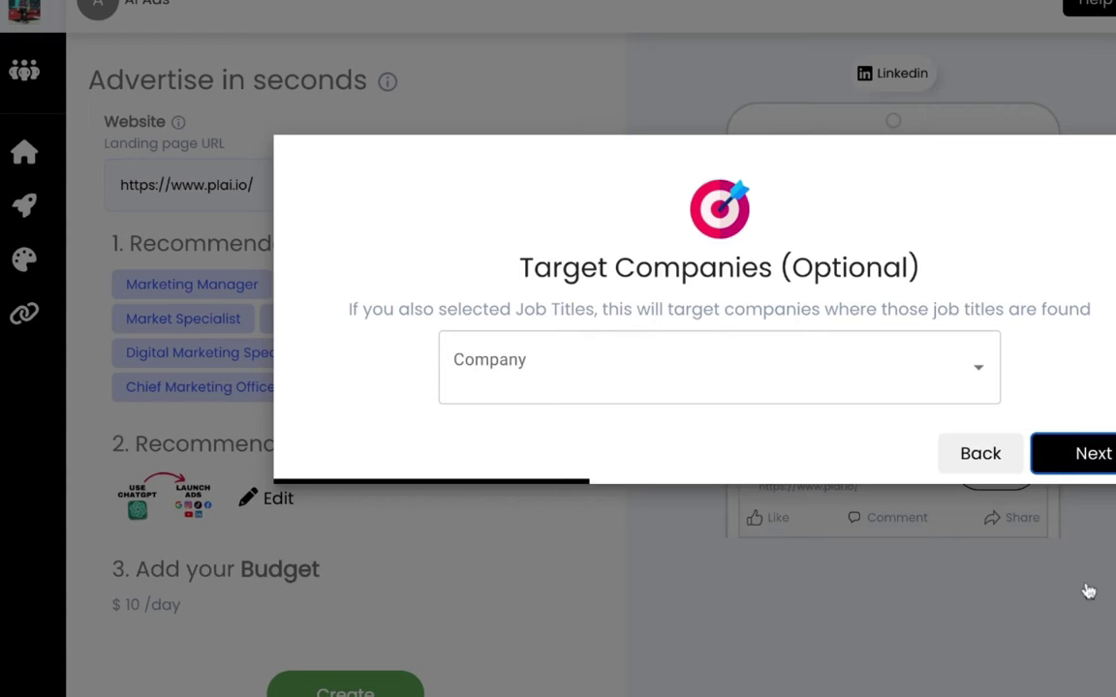
click(784, 354)
click(1076, 453)
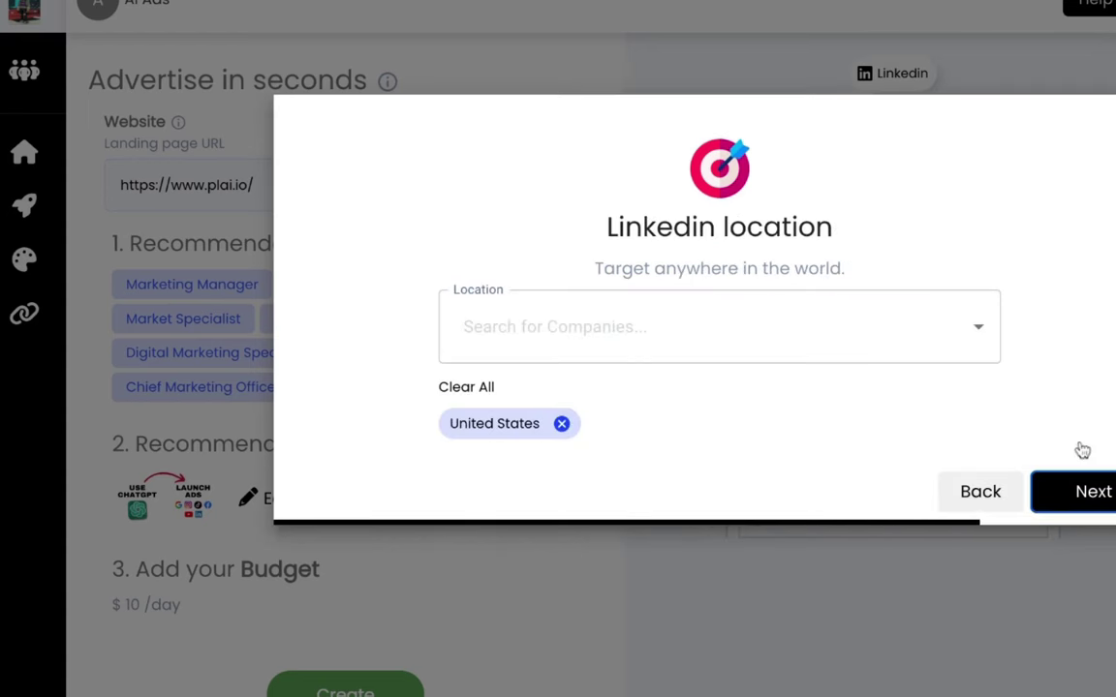
click(1075, 495)
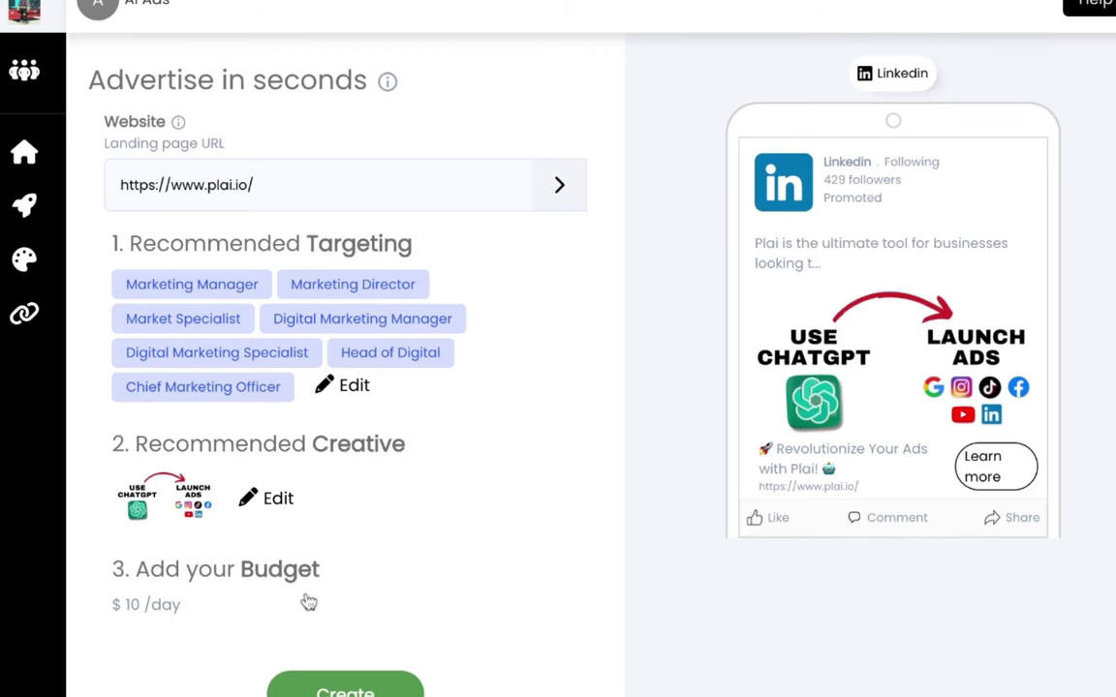
- Set the LinkedIn ad's budget to $20 per day and save it
click(146, 604)
scroll(249, 571, down, 3)
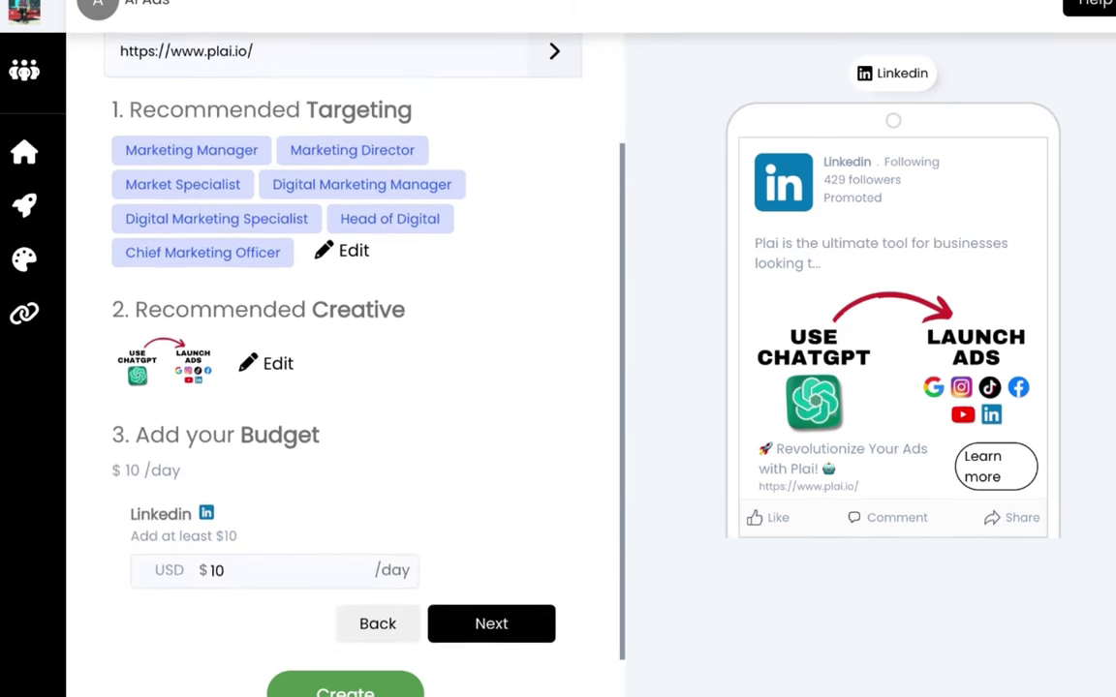
double_click(249, 572)
text(20)
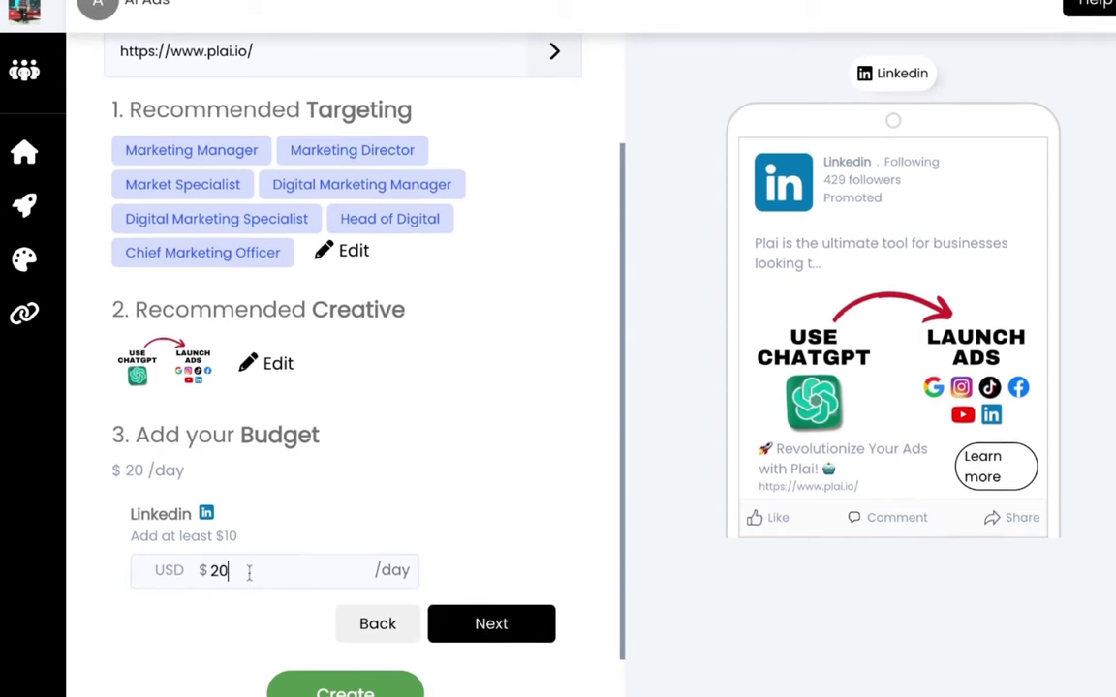
click(490, 626)
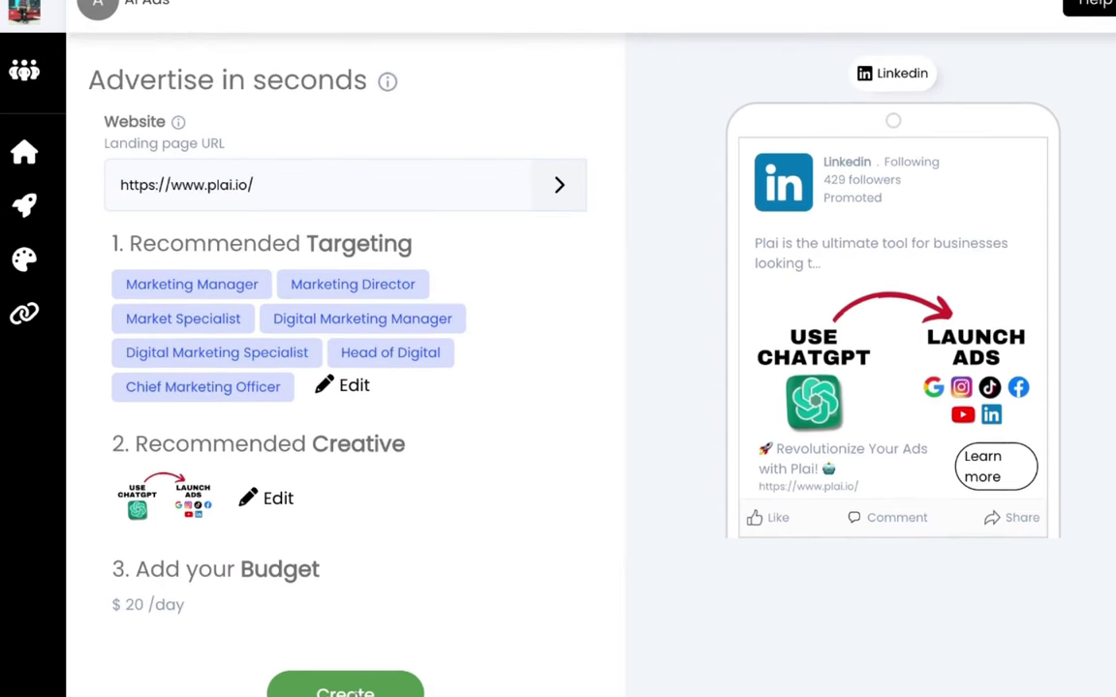
- Create and confirm the LinkedIn ad, and check it among the recent ads
click(344, 689)
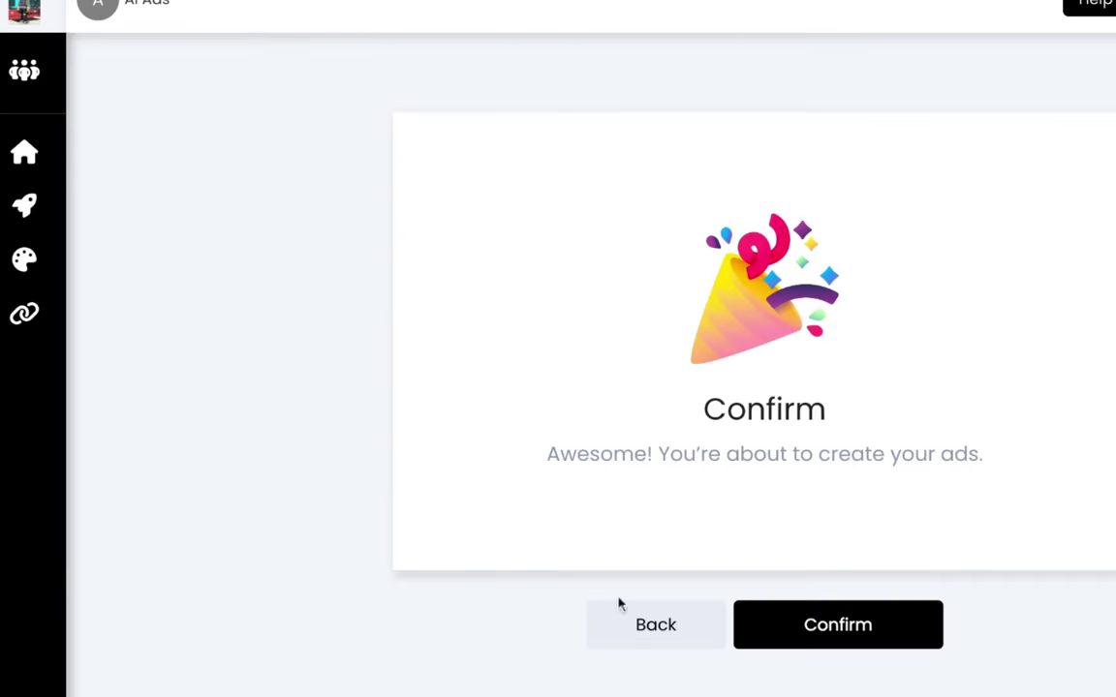
click(794, 627)
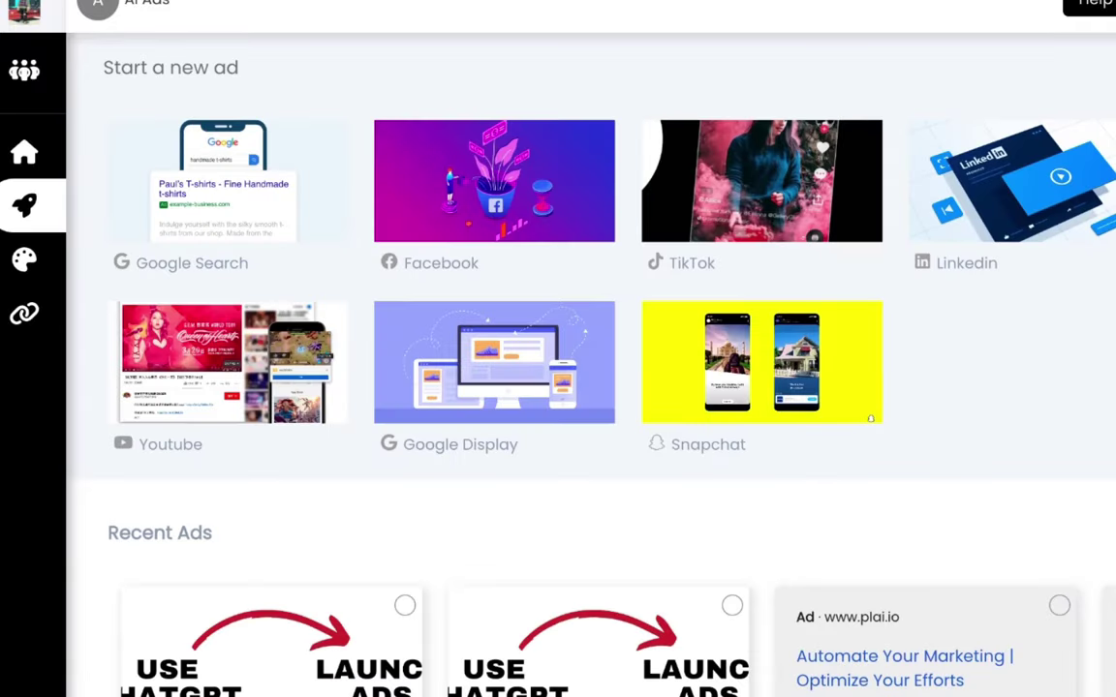
scroll(767, 567, down, 4)
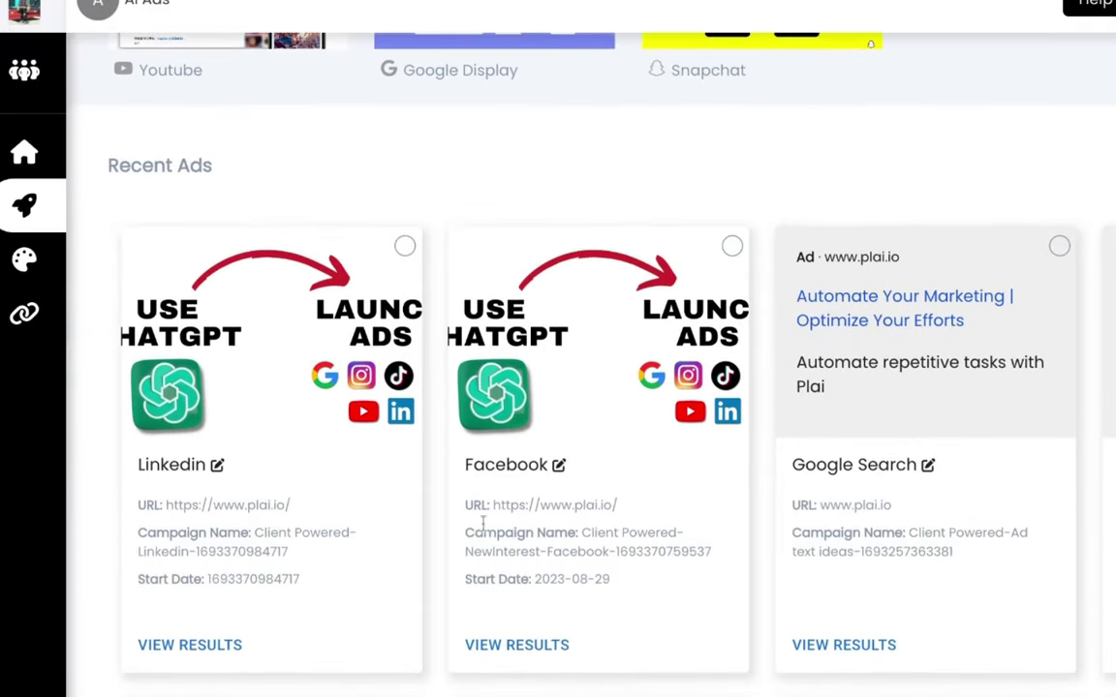
scroll(508, 461, up, 4)
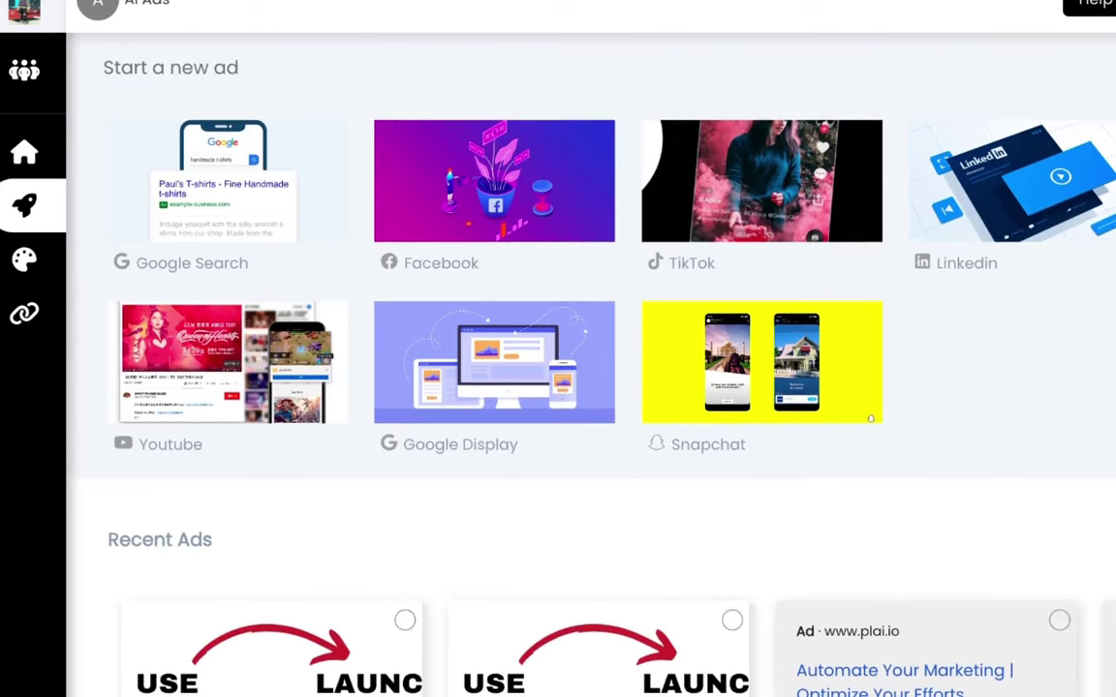
- Start a Google Display ad for the Plai website and upload the "Use ChatGPT, Launch Ads" image to its creative
scroll(434, 314, down, 1)
click(434, 314)
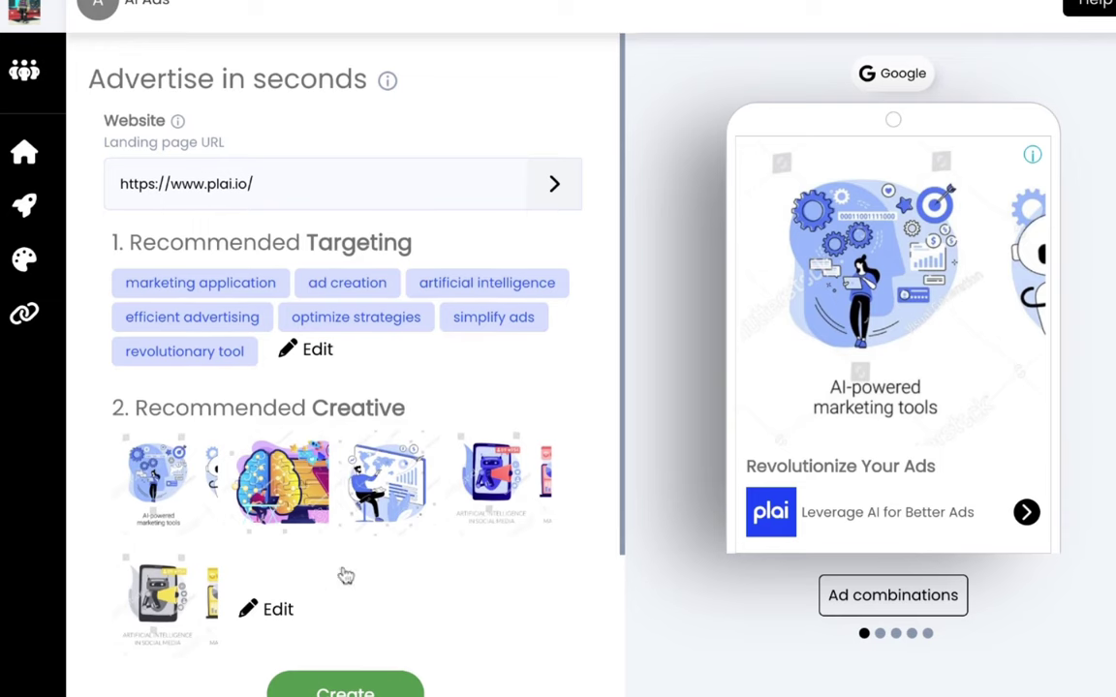
scroll(344, 575, down, 1)
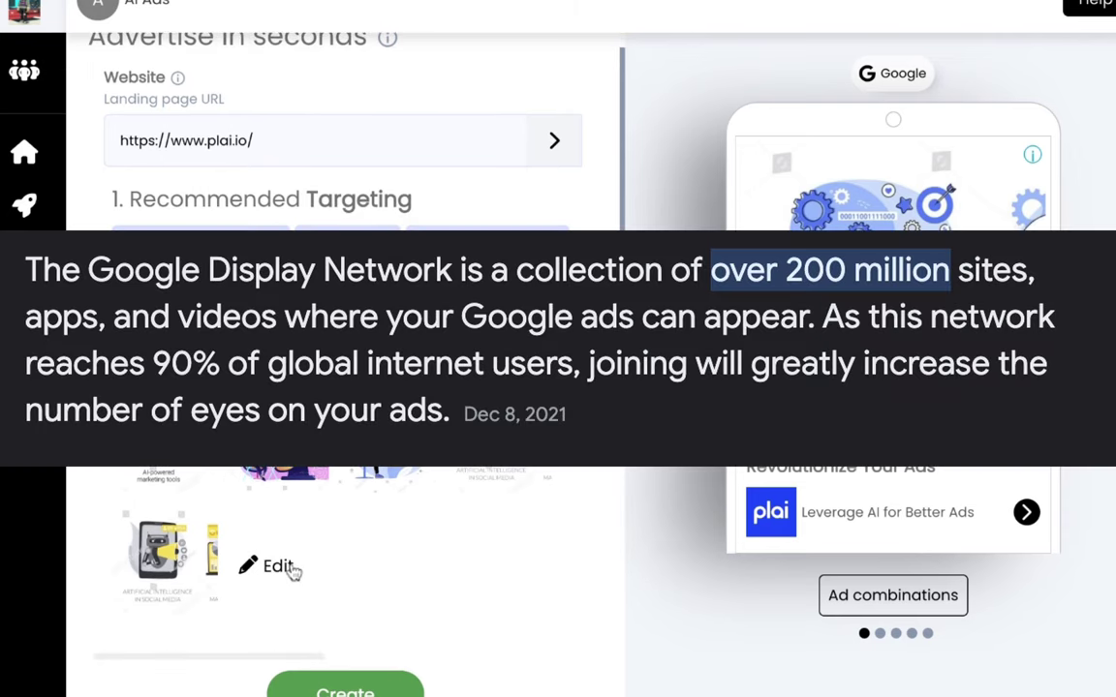
scroll(293, 572, down, 5)
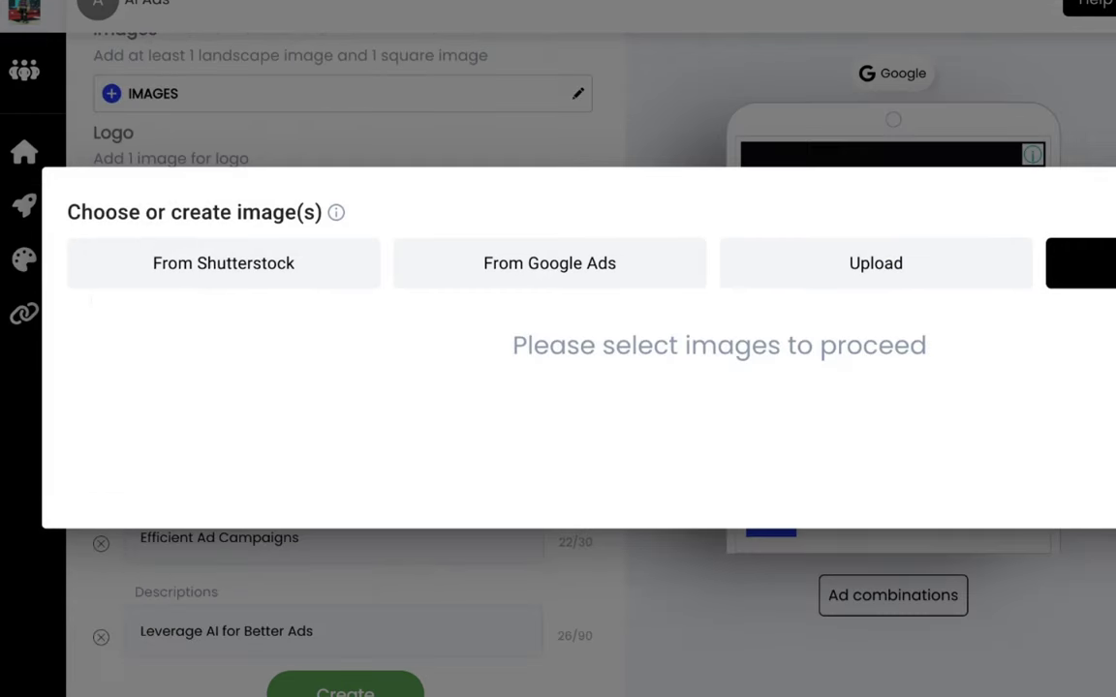
click(848, 279)
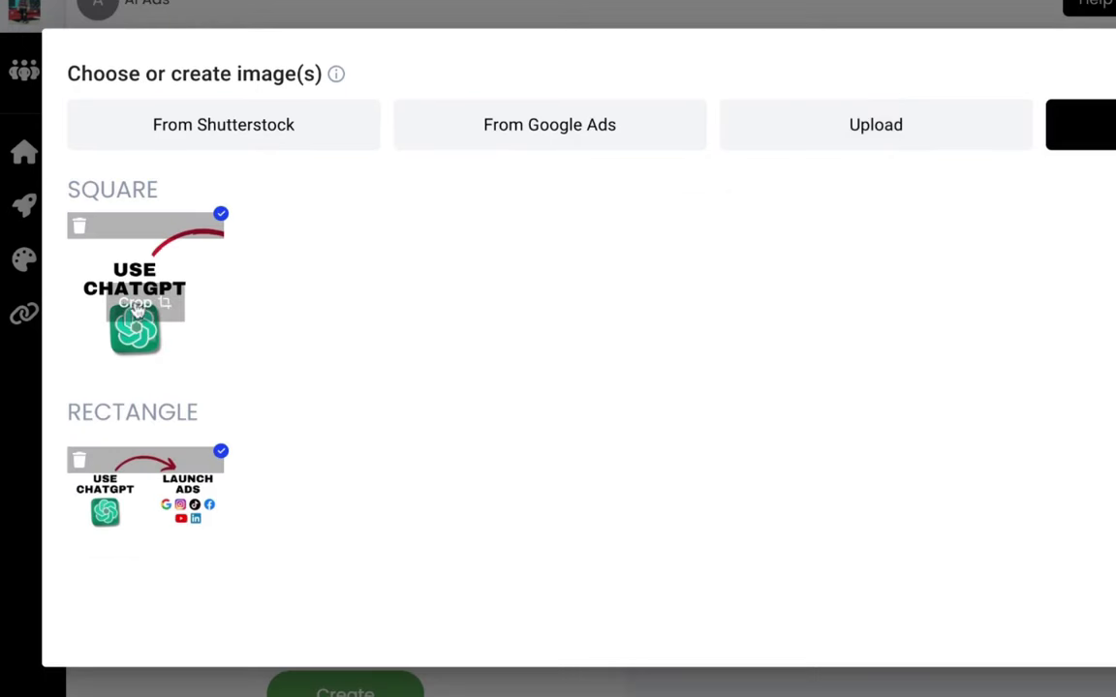
click(137, 305)
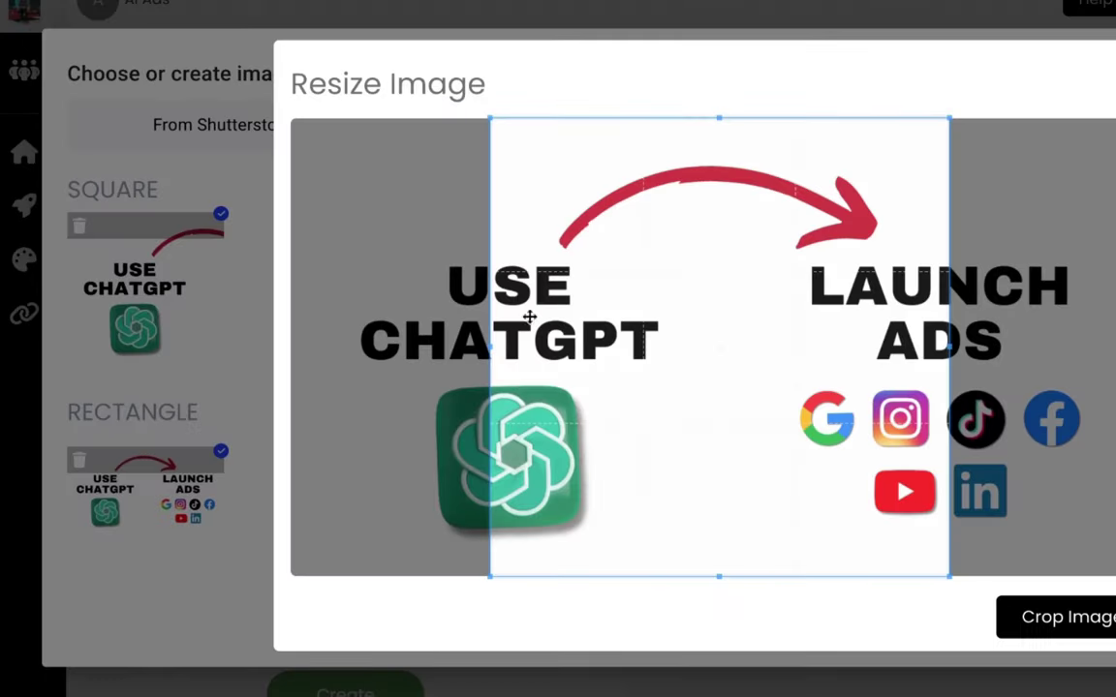
drag(743, 377, 922, 376)
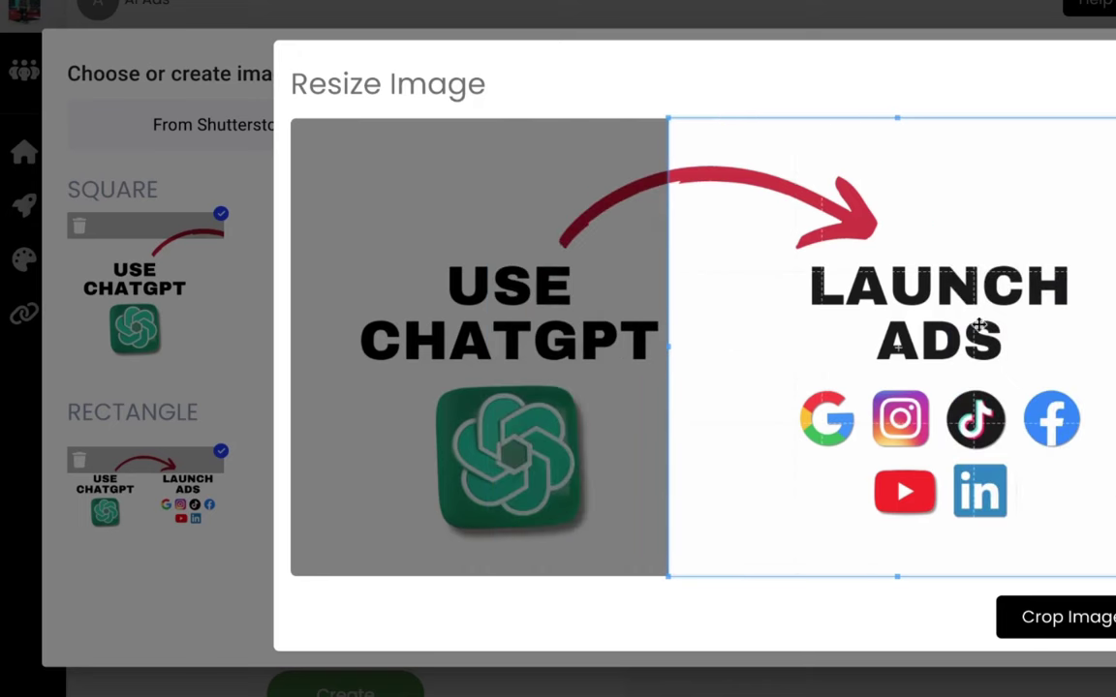
key(Escape)
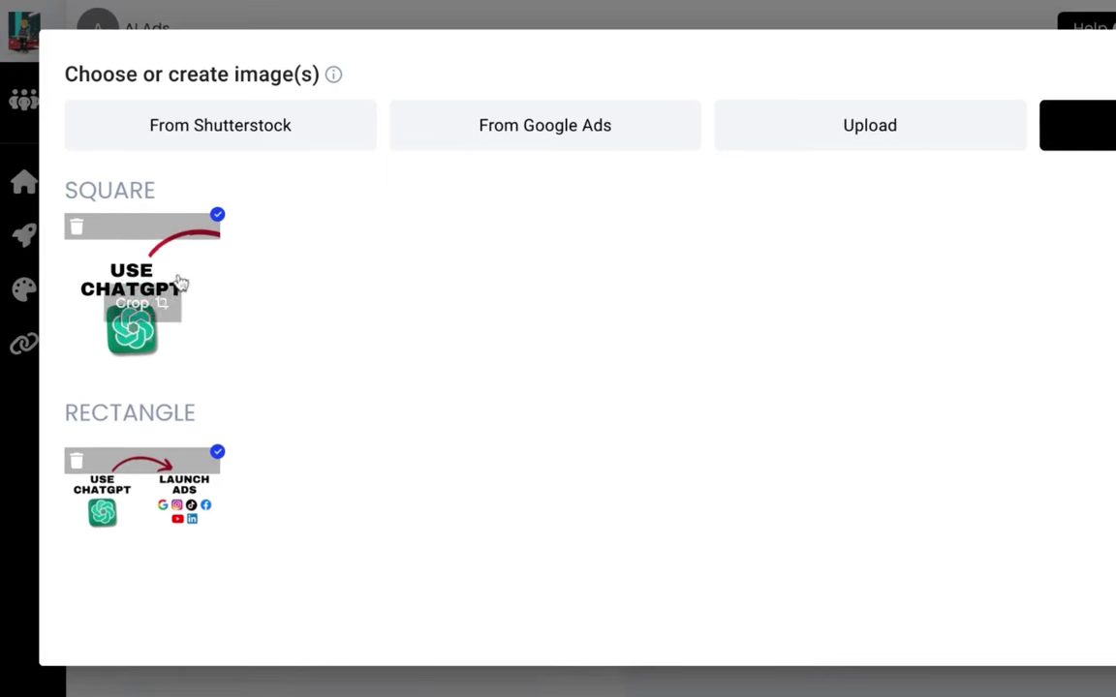
- Upload a square version of the ad image and delete the cut-off square and rectangle variants
click(797, 130)
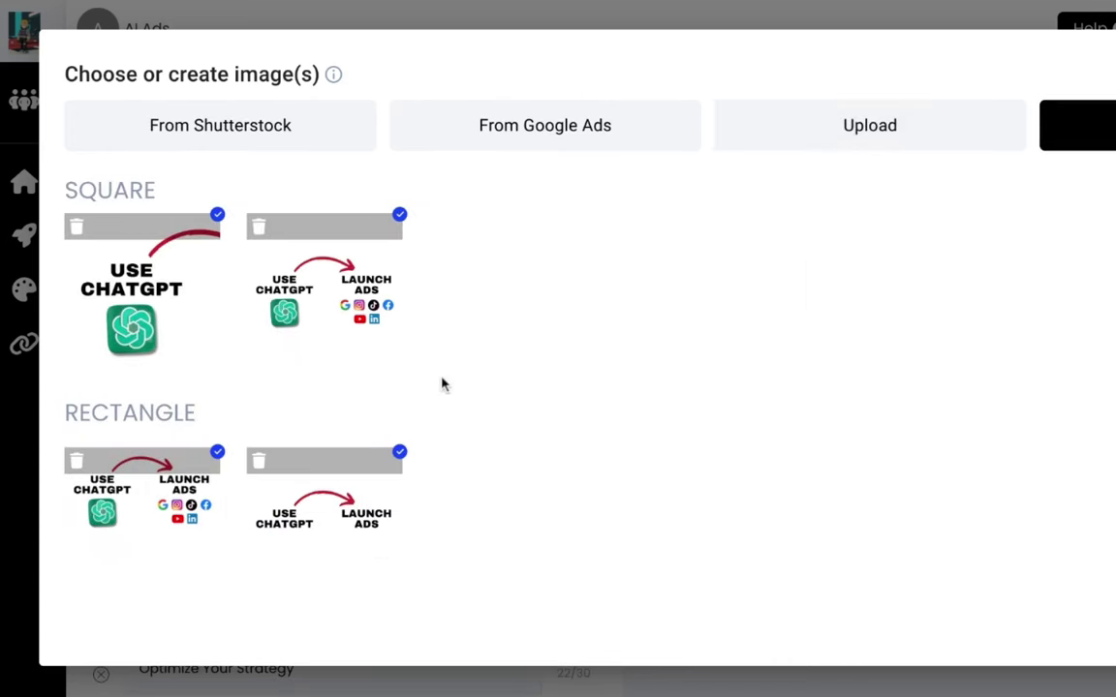
click(76, 226)
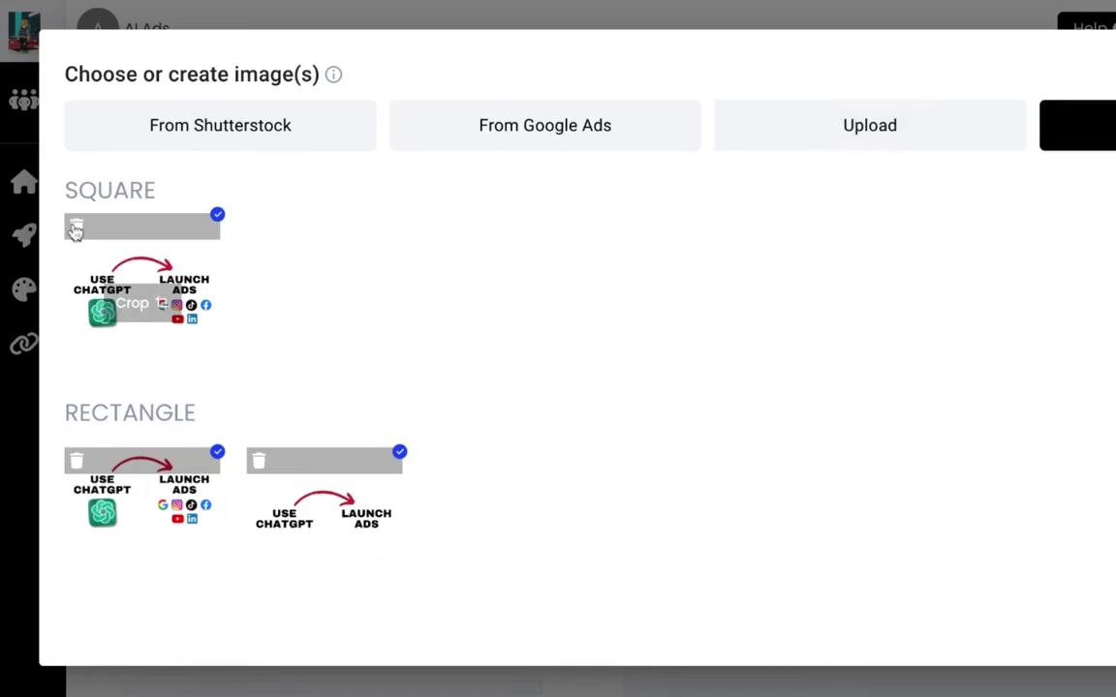
click(257, 461)
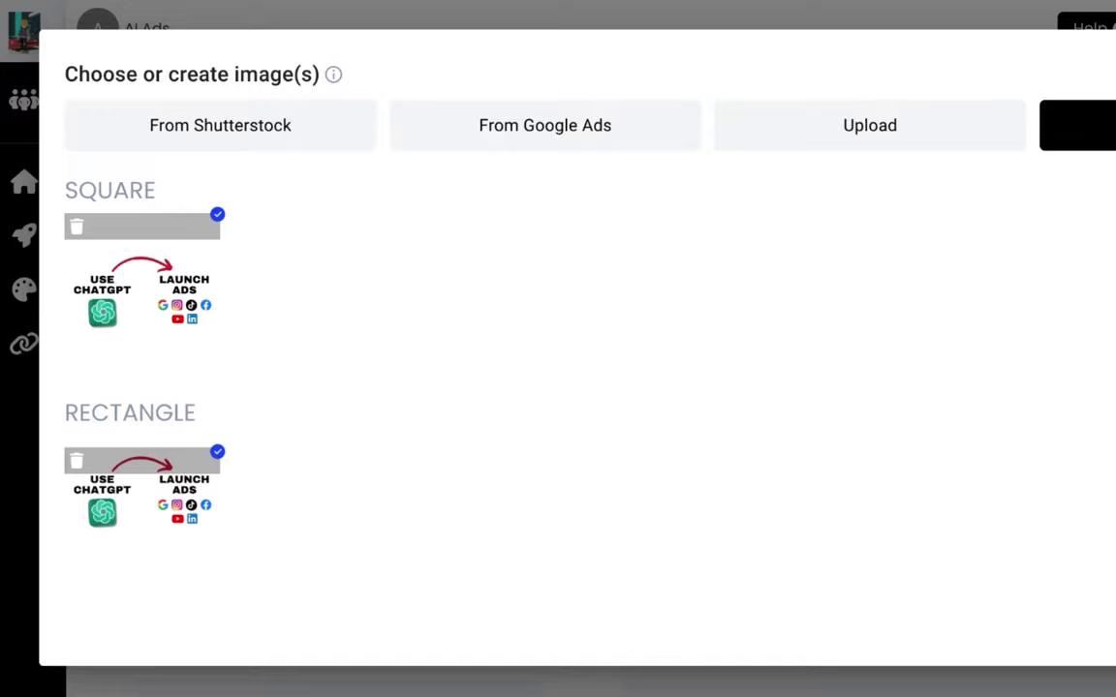
- Close the image selection and finish the creative section with the AI-written headlines and descriptions
scroll(414, 436, down, 3)
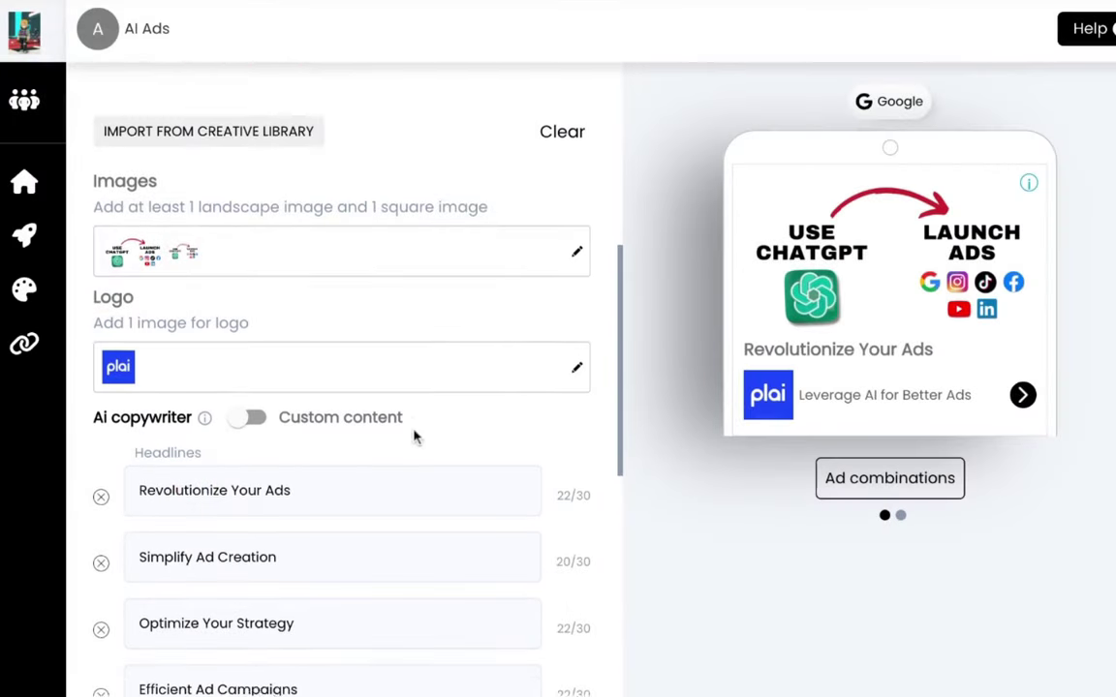
scroll(414, 437, down, 5)
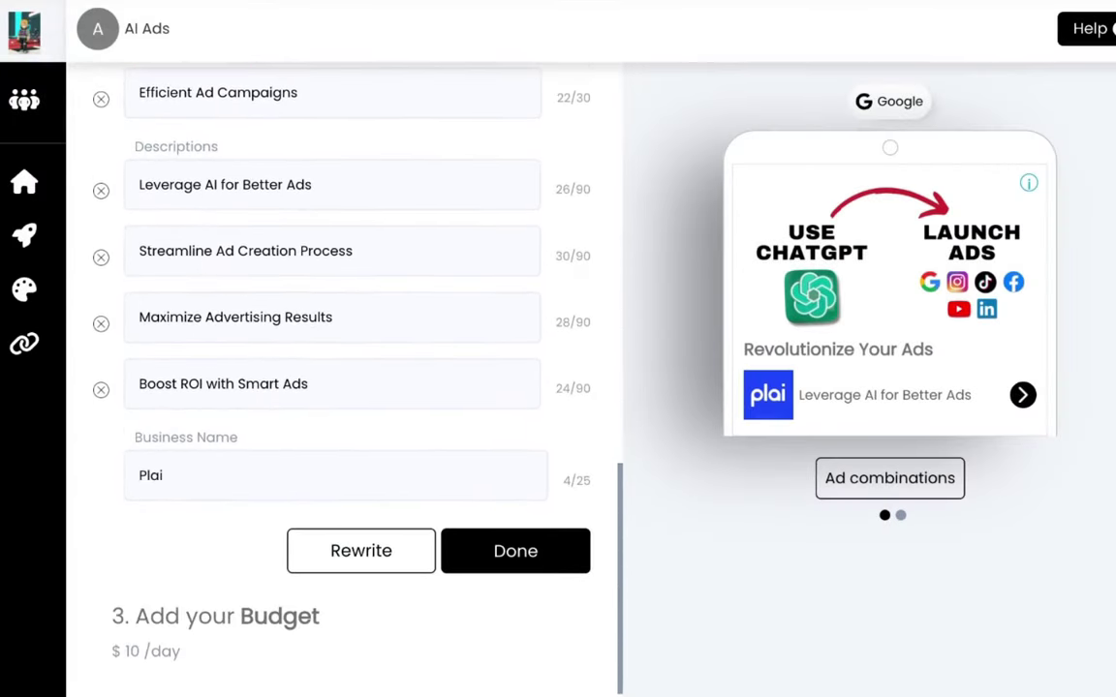
click(503, 562)
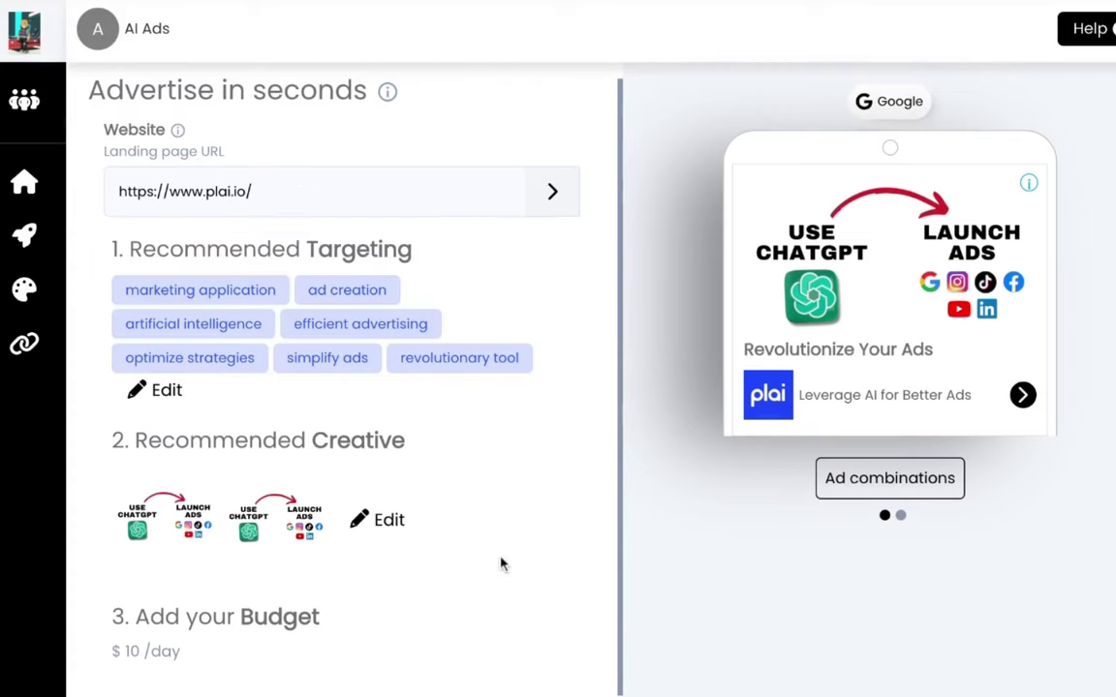
- Begin creating the Google Display ad, keep New People as the target audience and proceed to the location settings
scroll(501, 564, down, 1)
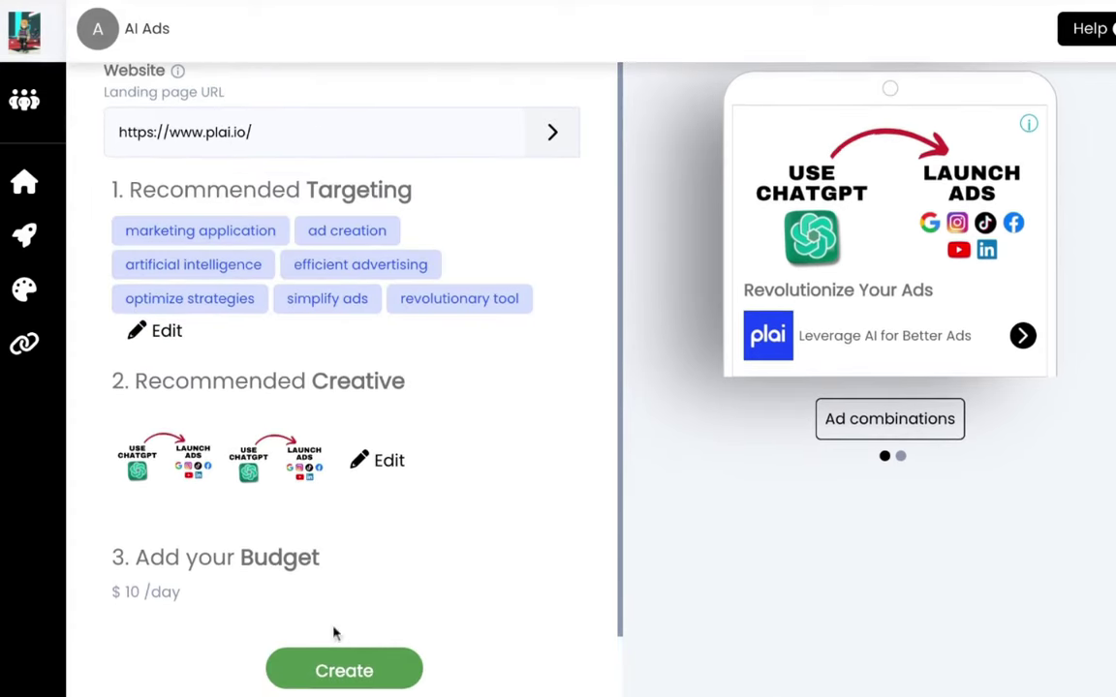
click(344, 671)
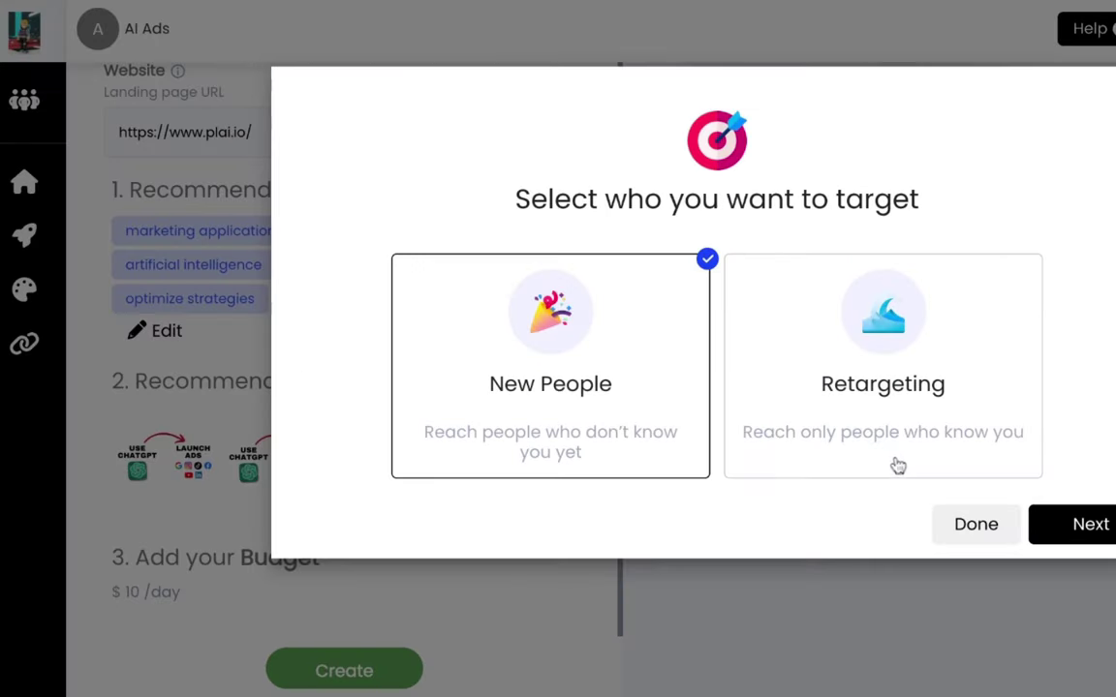
click(1075, 524)
click(1083, 564)
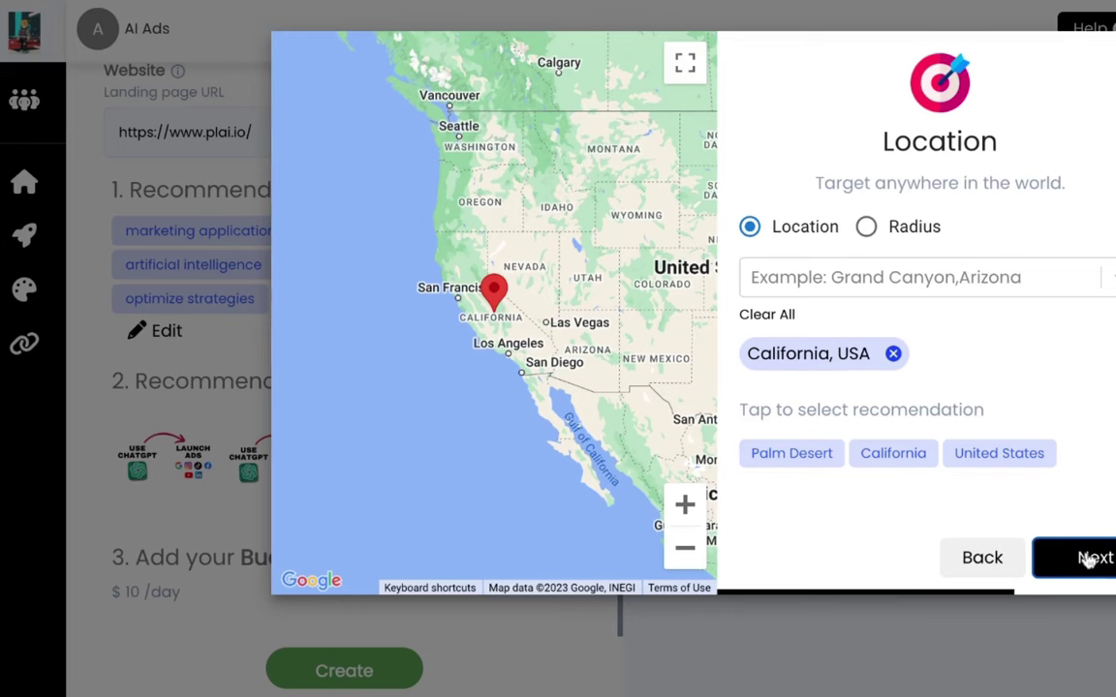
- Replace California, USA with United States as the Google Display ad's target location and proceed to the optional demographics
click(892, 354)
click(822, 290)
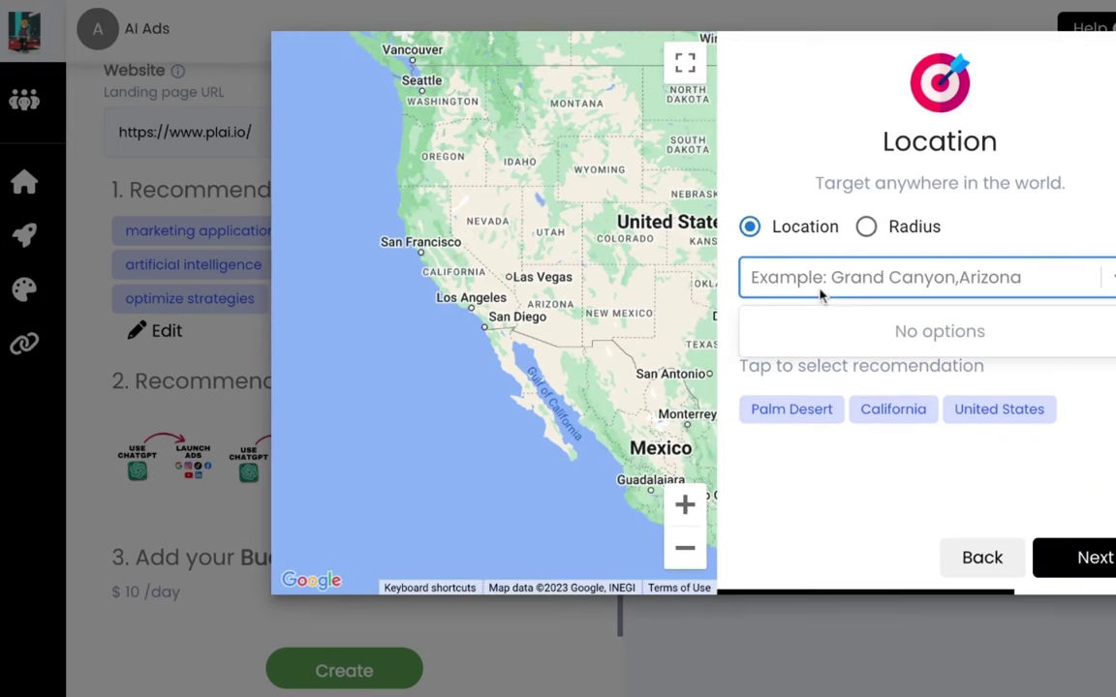
text(united)
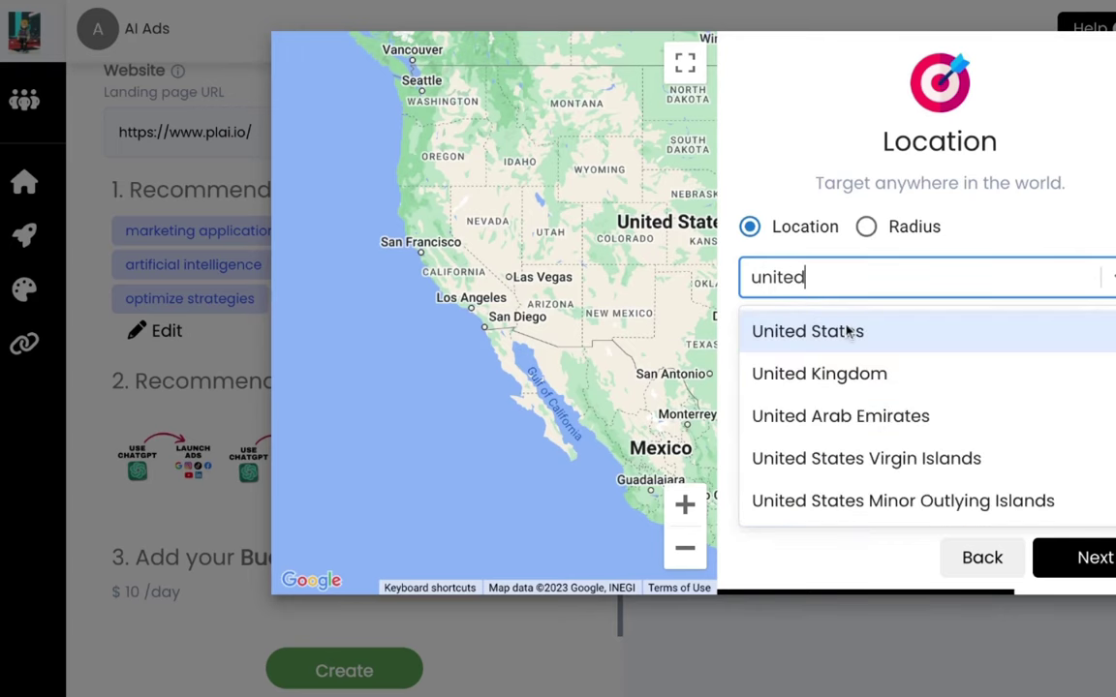
click(847, 332)
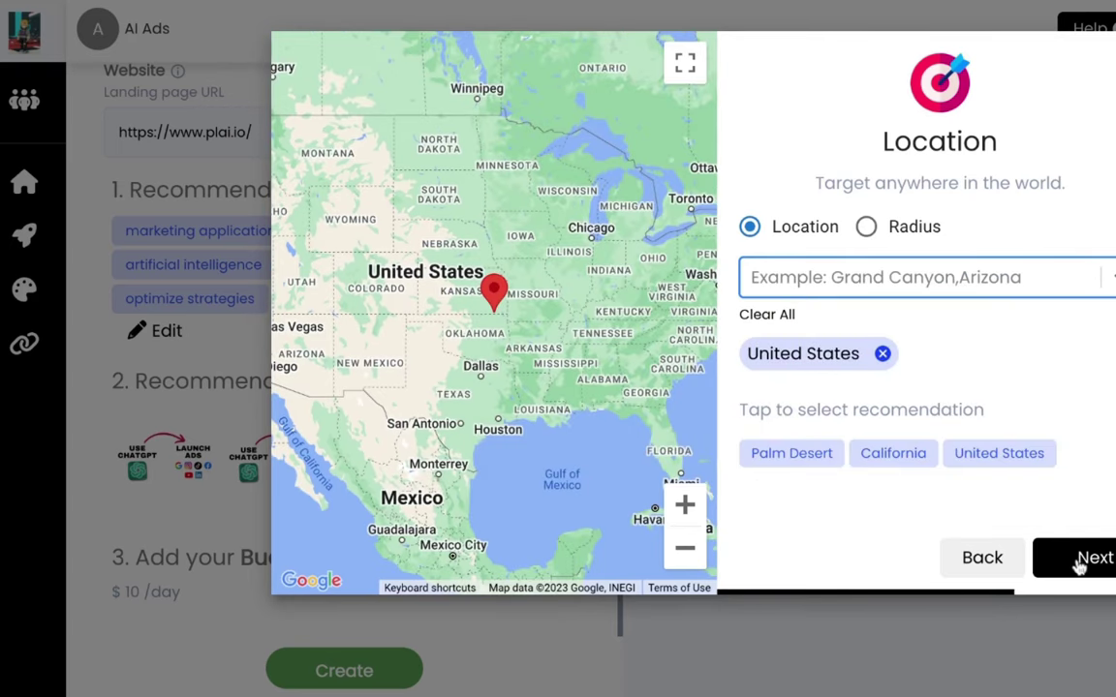
click(1083, 561)
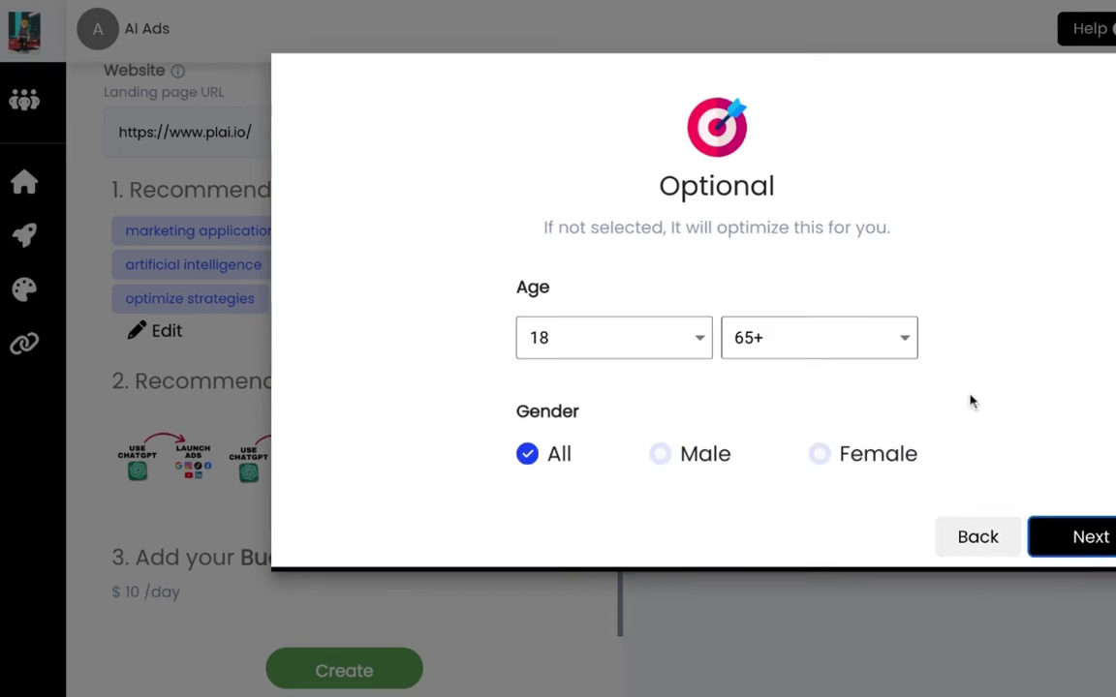
- Keep ages 18 to 65+ and all genders, and confirm creation of the Google Display ad
click(1096, 541)
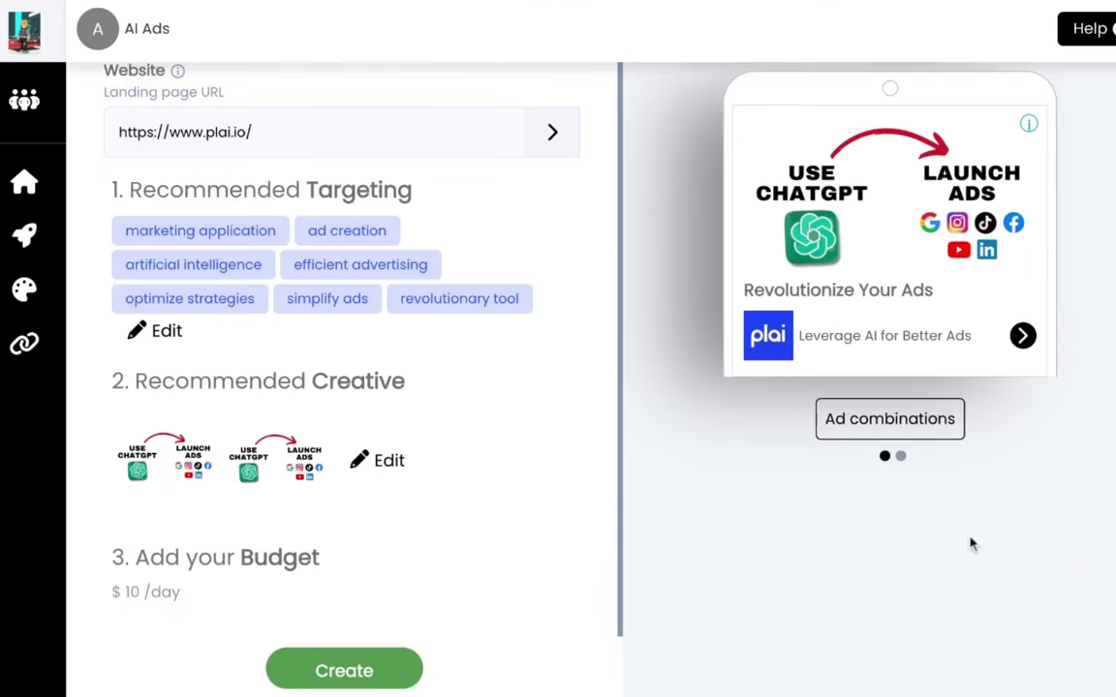
click(352, 672)
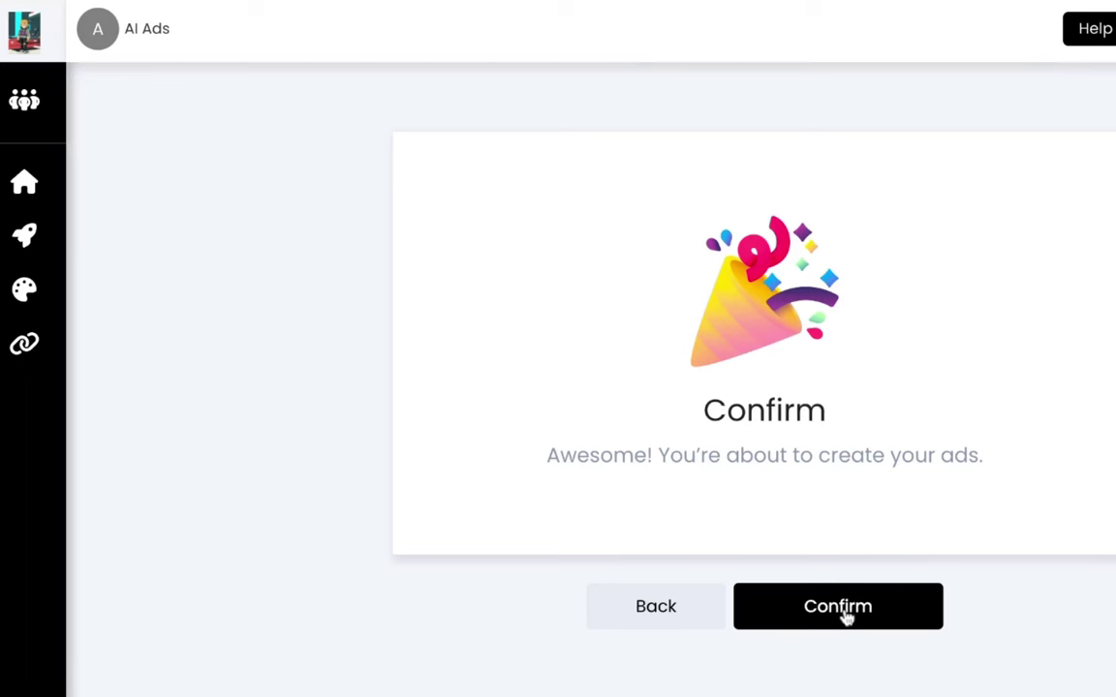
click(843, 610)
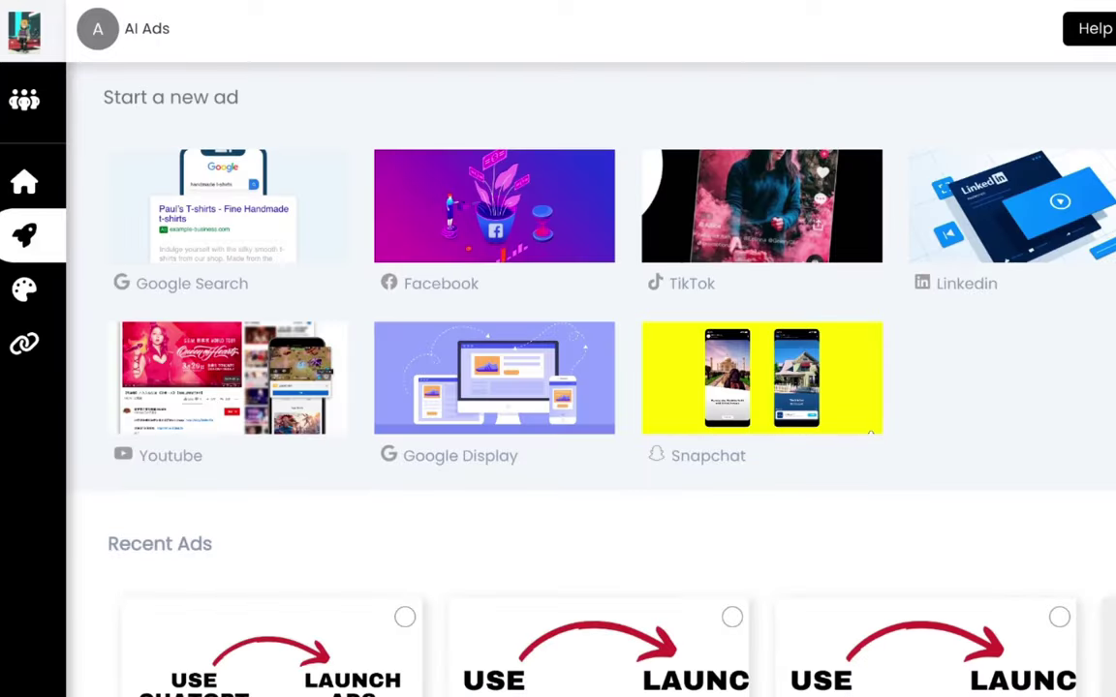
- Start an Instagram ad for the Plai website and open its recommended creative for editing
scroll(558, 377, down, 2)
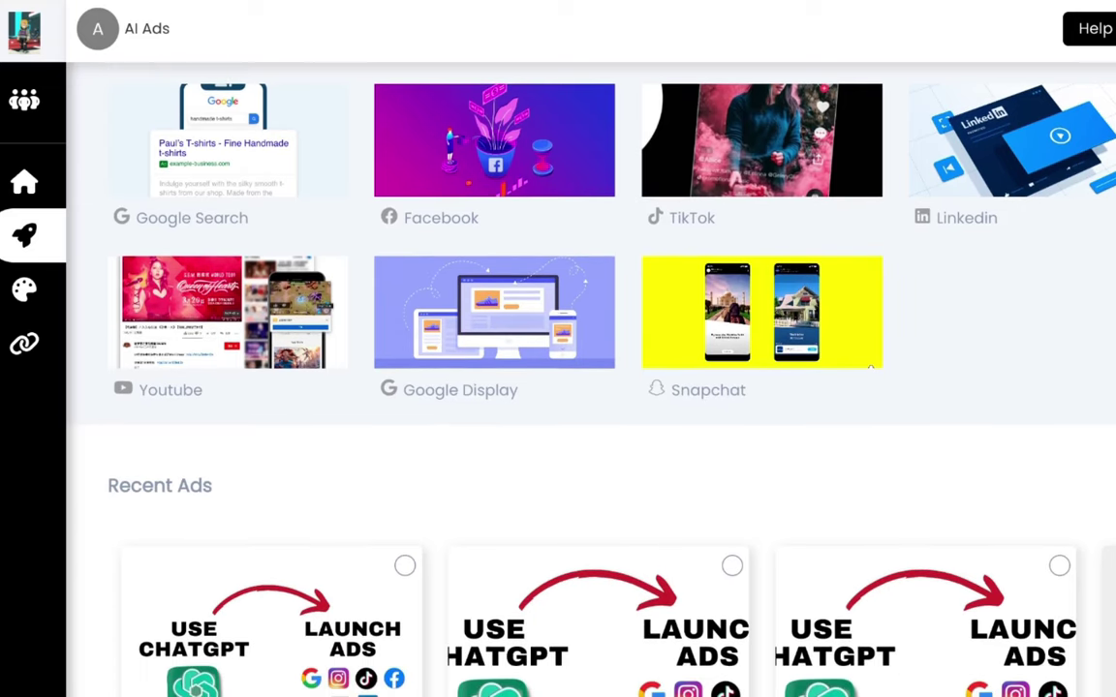
click(870, 366)
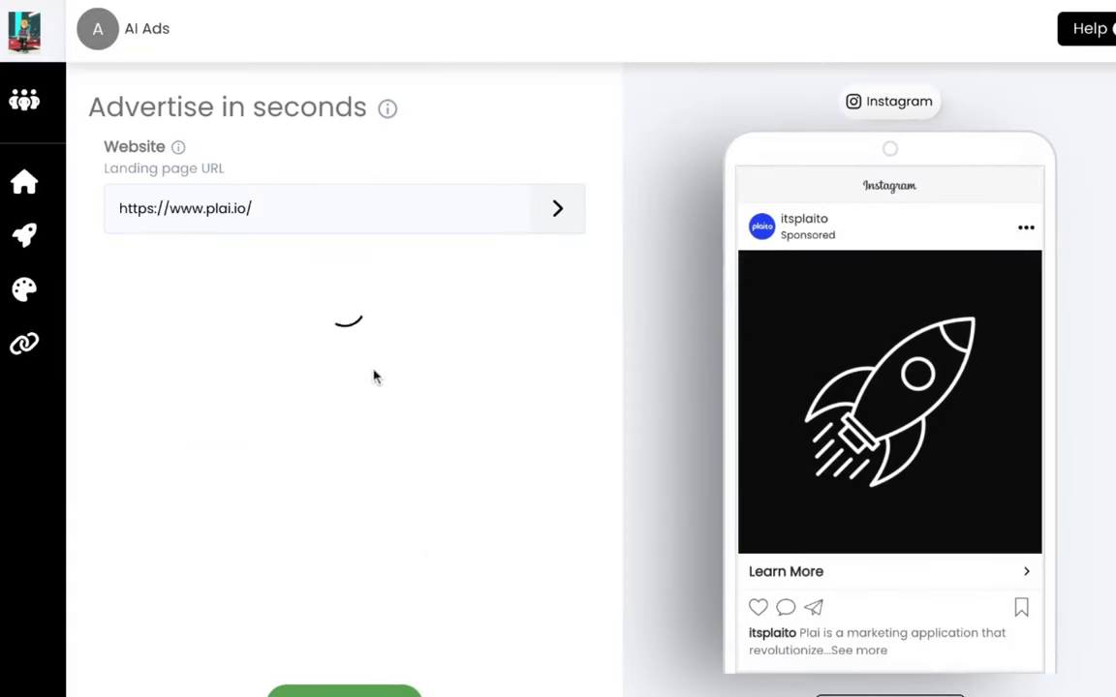
scroll(374, 378, down, 1)
click(222, 533)
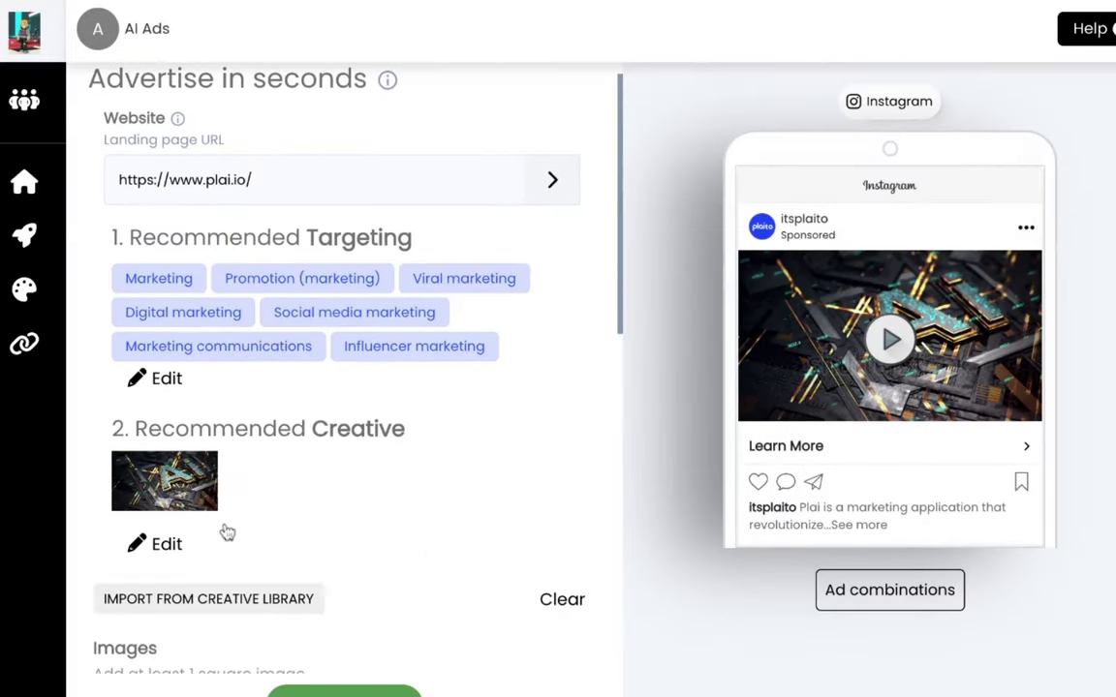
- Select the "Run Ads with AI" lead form for the Instagram ad
scroll(366, 506, down, 8)
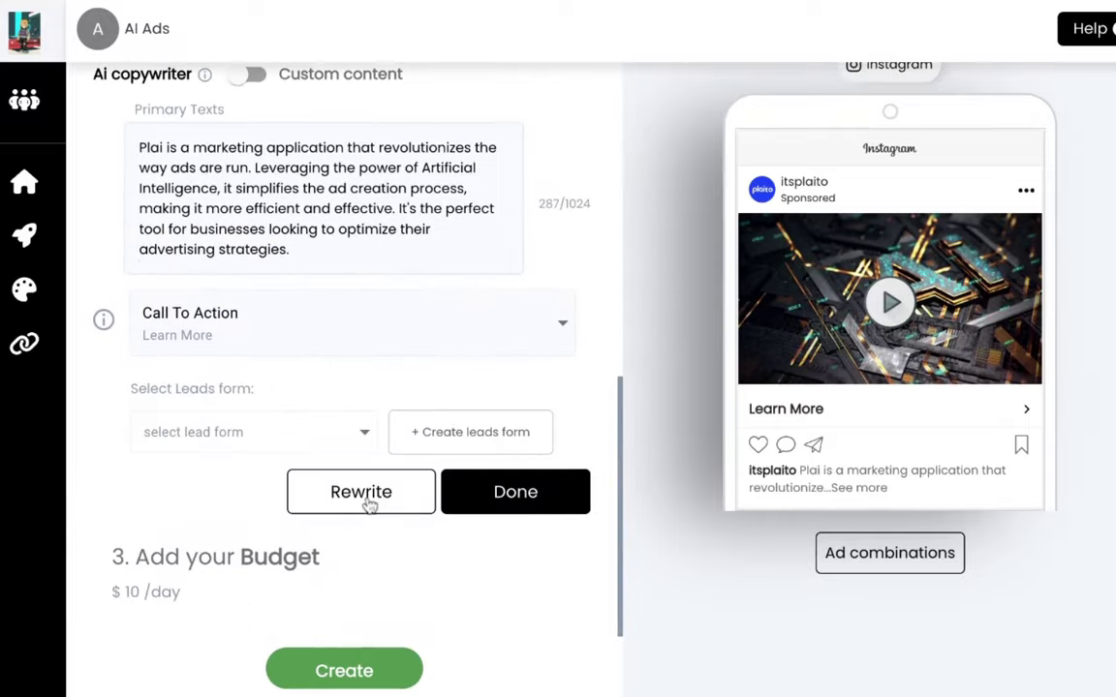
click(331, 432)
key(Escape)
click(260, 432)
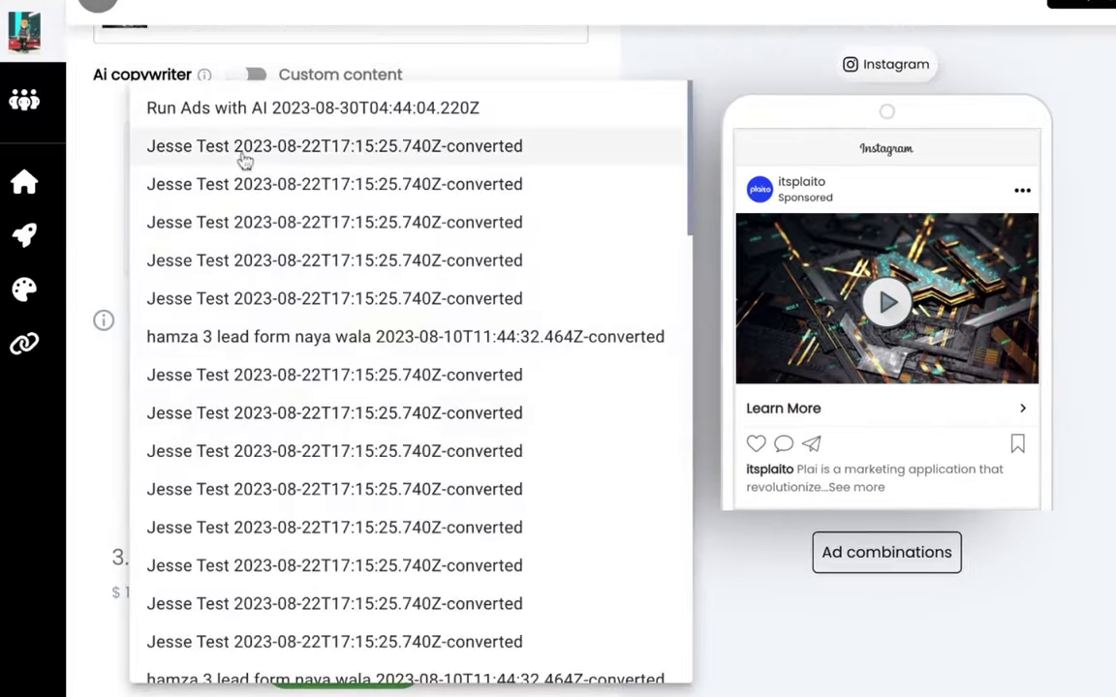
click(220, 109)
- Remove the AI video from the Instagram ad's creative and close the video selection
scroll(357, 374, up, 3)
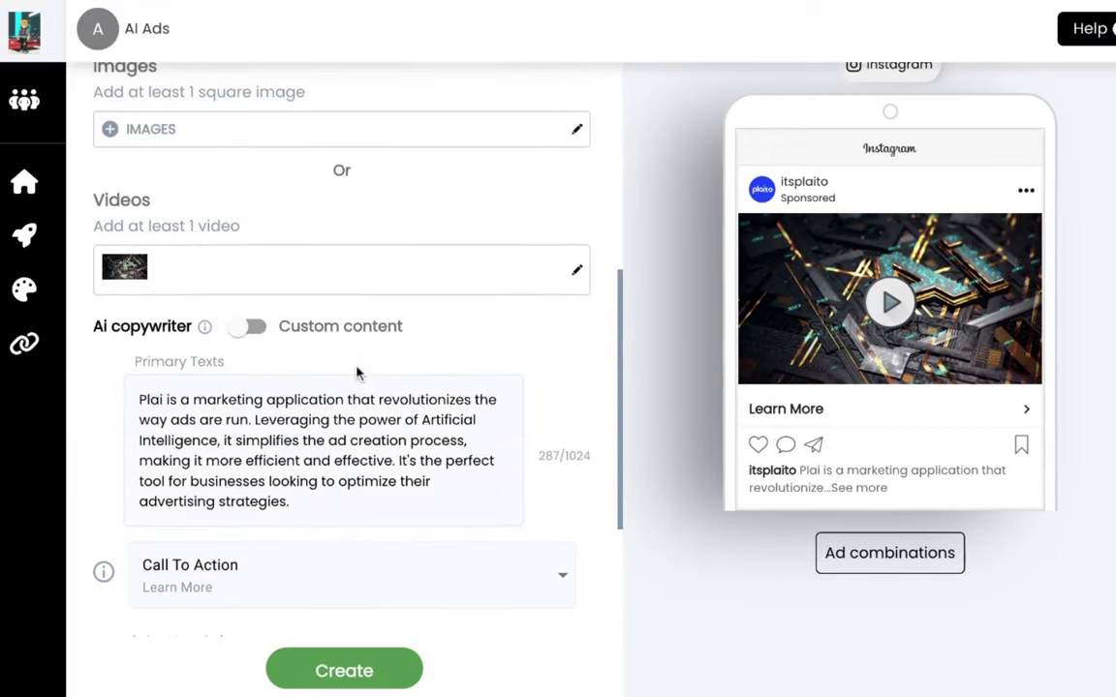
click(344, 309)
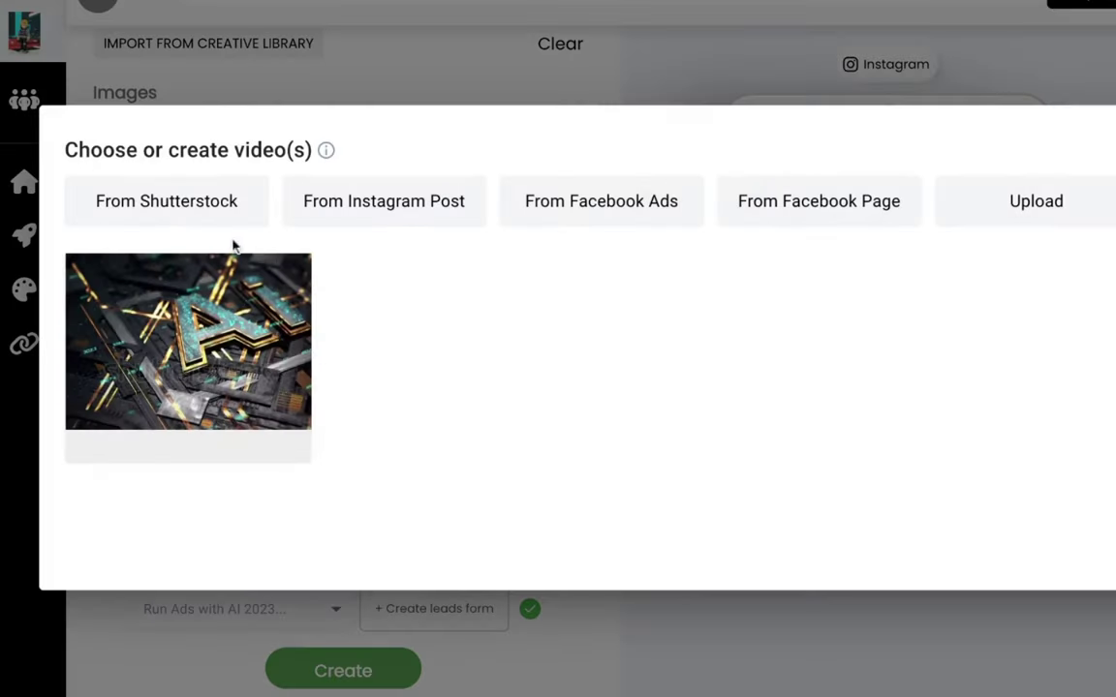
mouse_move(215, 327)
click(188, 350)
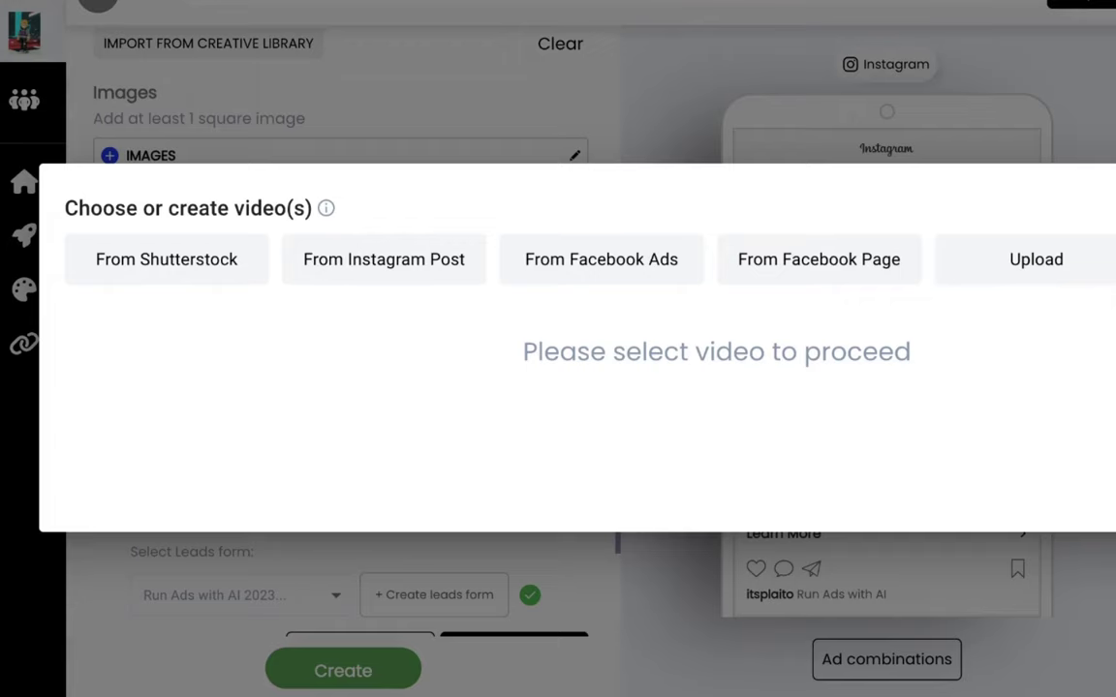
key(Escape)
- Upload the "Use ChatGPT, Launch Ads" image as the Instagram ad's creative
scroll(365, 251, up, 1)
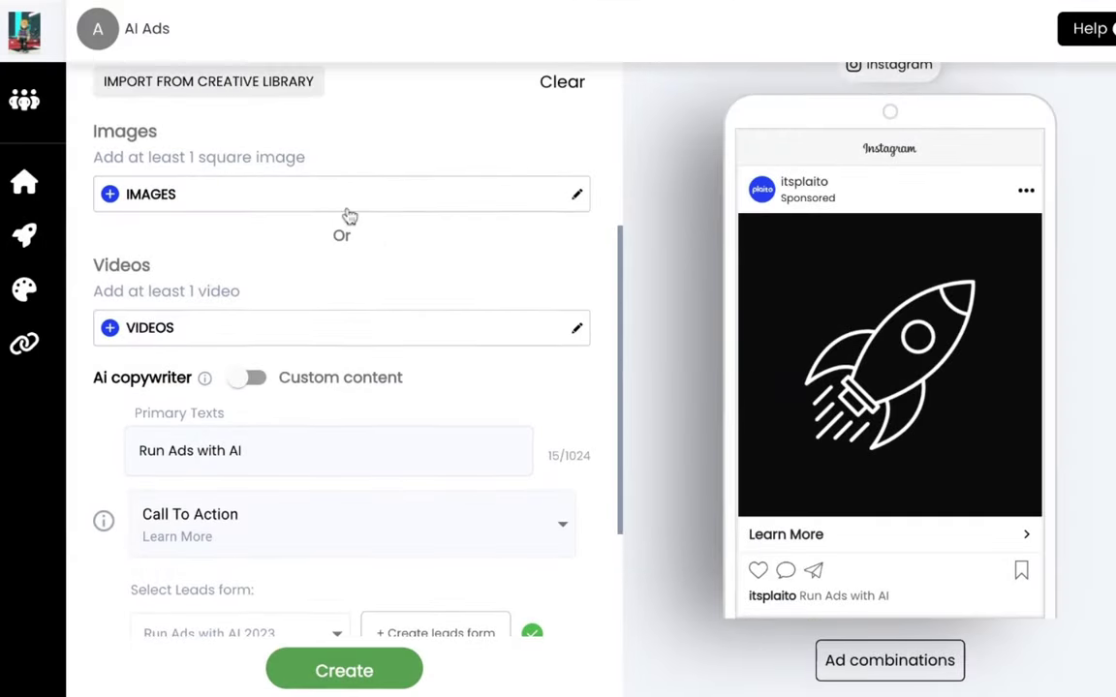
click(349, 215)
click(441, 287)
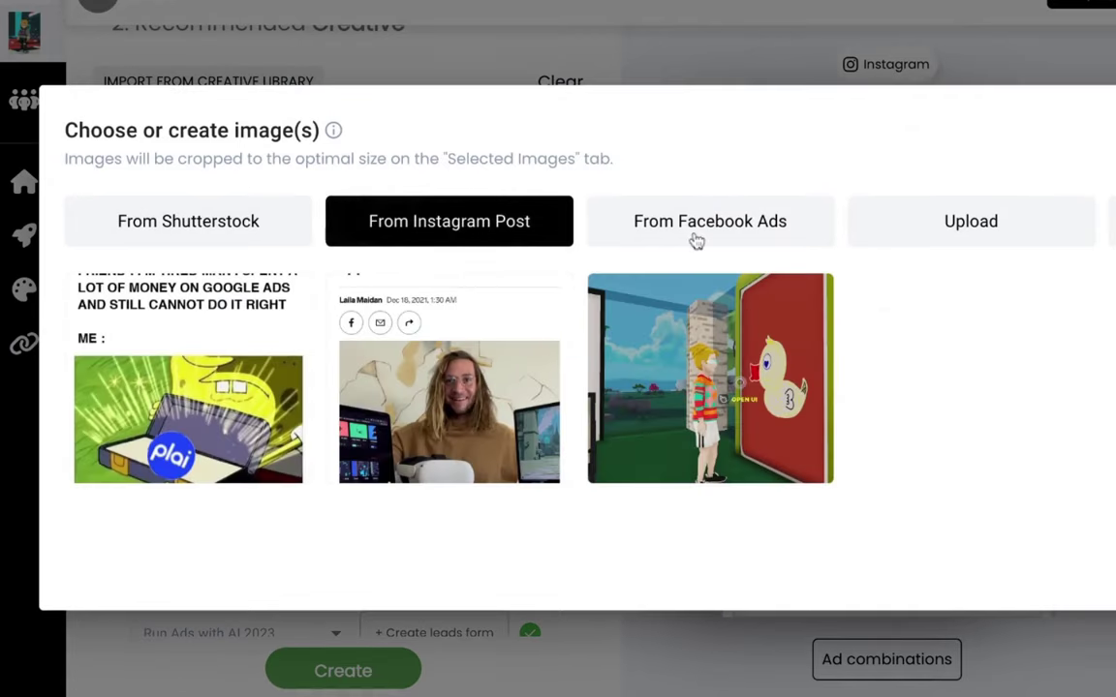
click(695, 241)
click(966, 170)
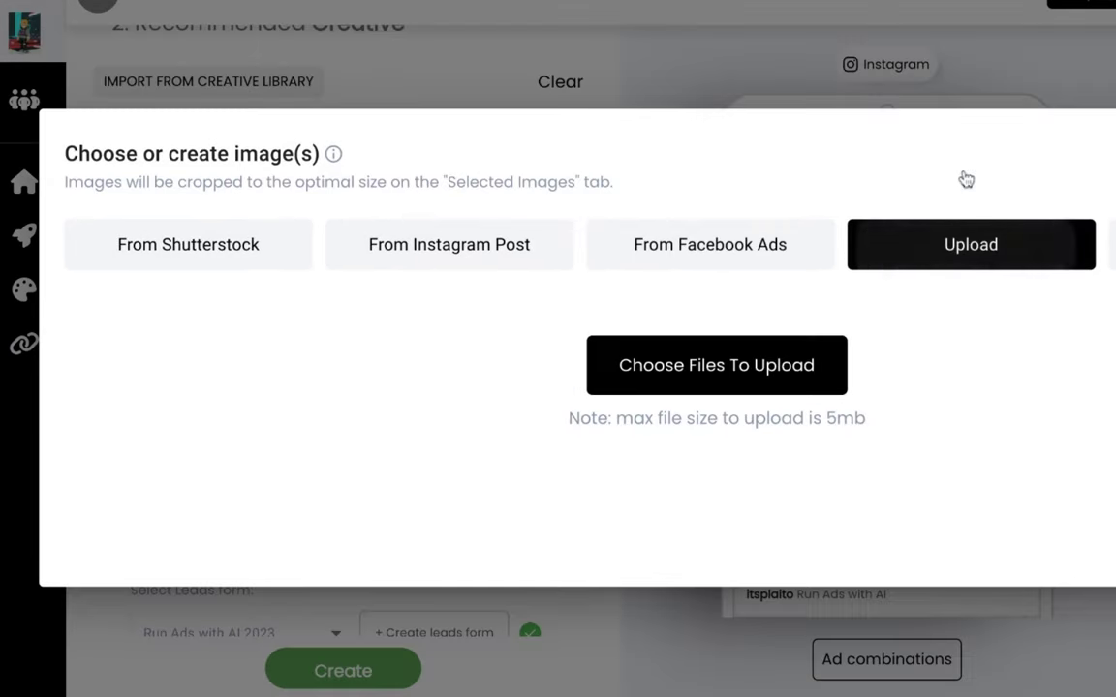
click(751, 233)
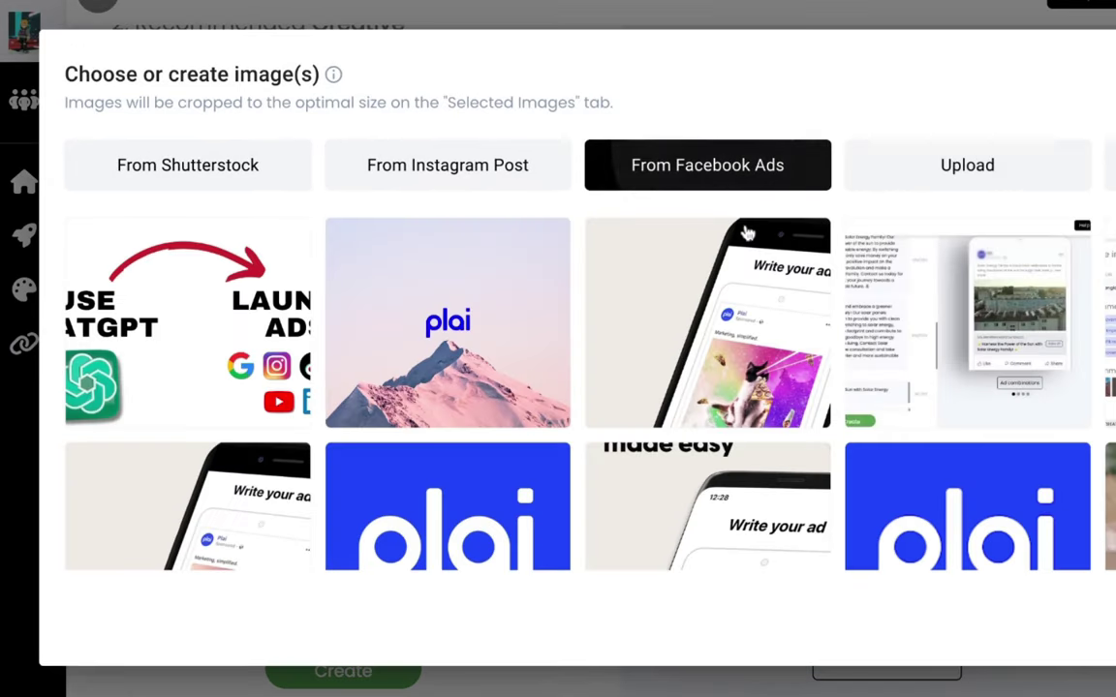
click(1007, 188)
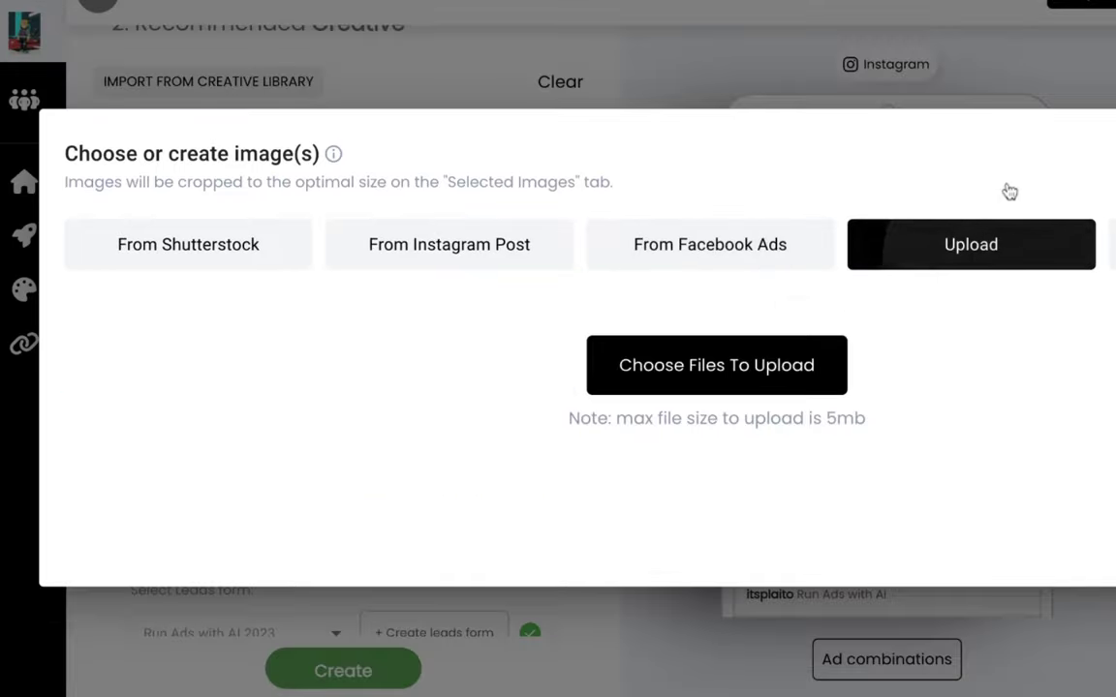
click(710, 392)
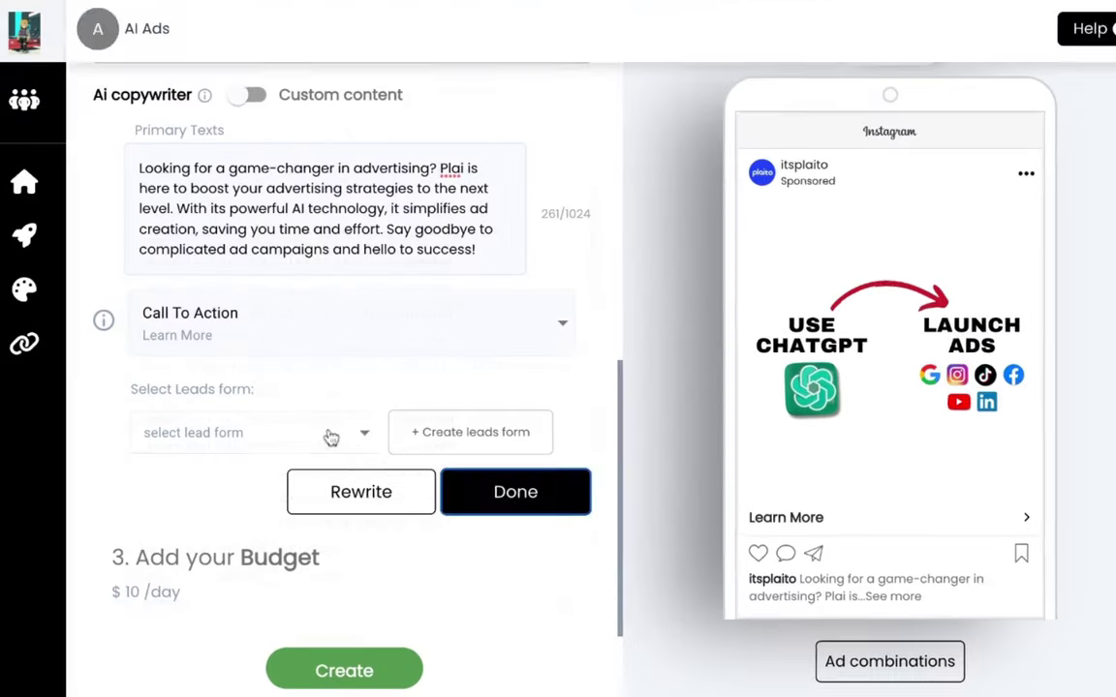
- Attach the "Run Ads with AI" lead form and finish the creative without adding more primary texts
click(331, 436)
click(283, 121)
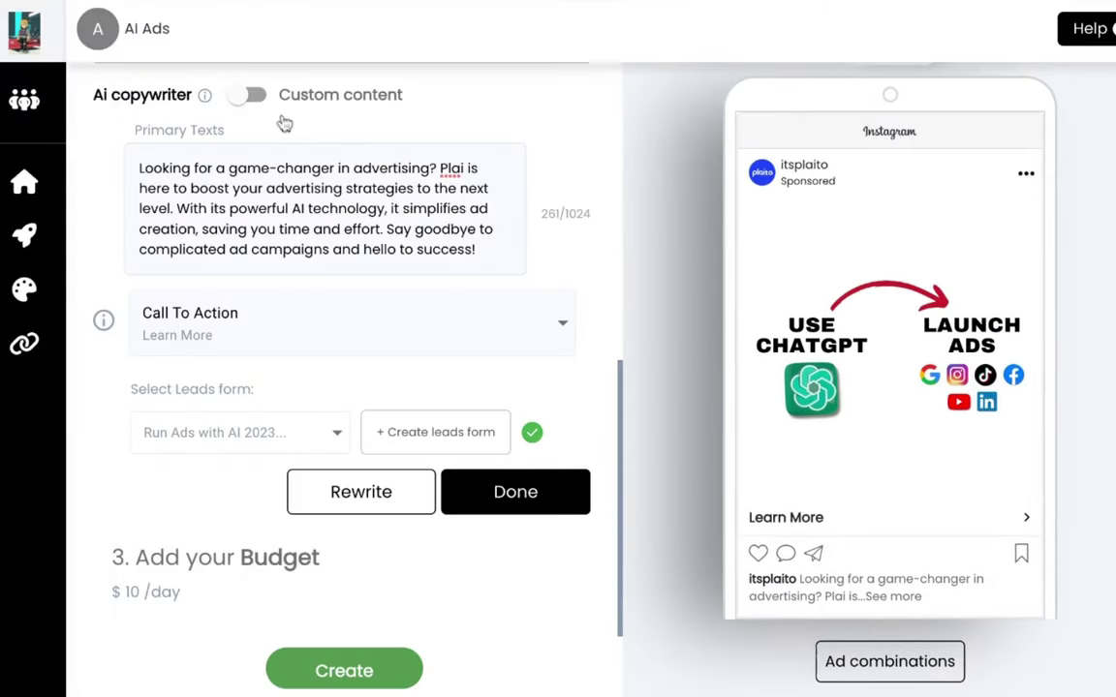
click(520, 496)
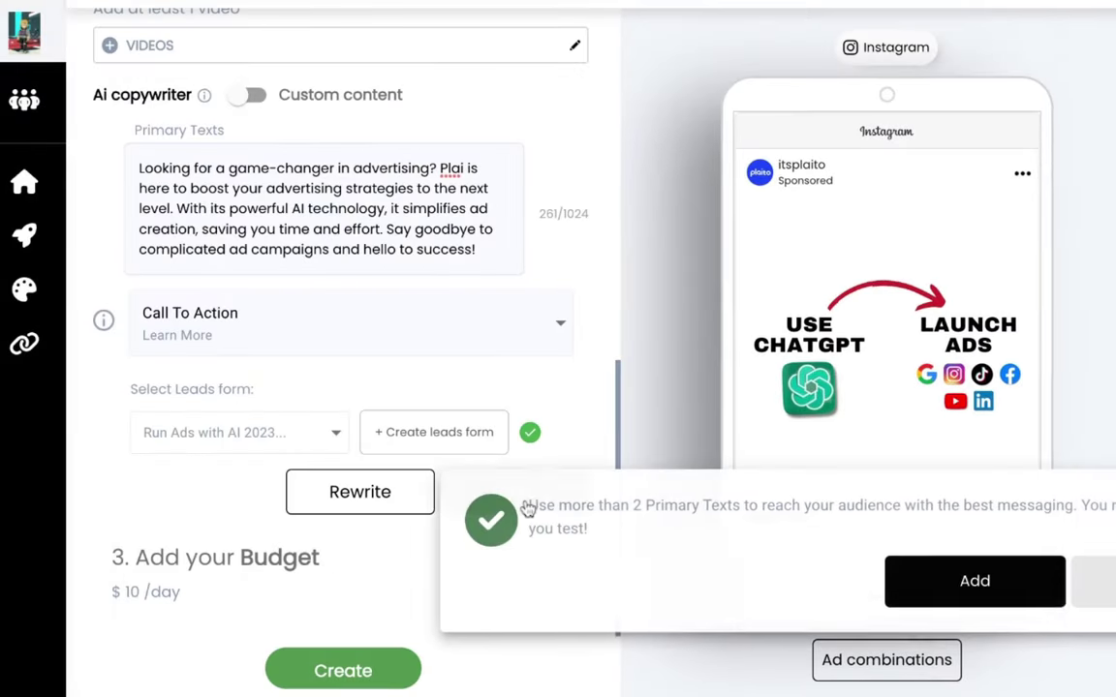
click(1090, 581)
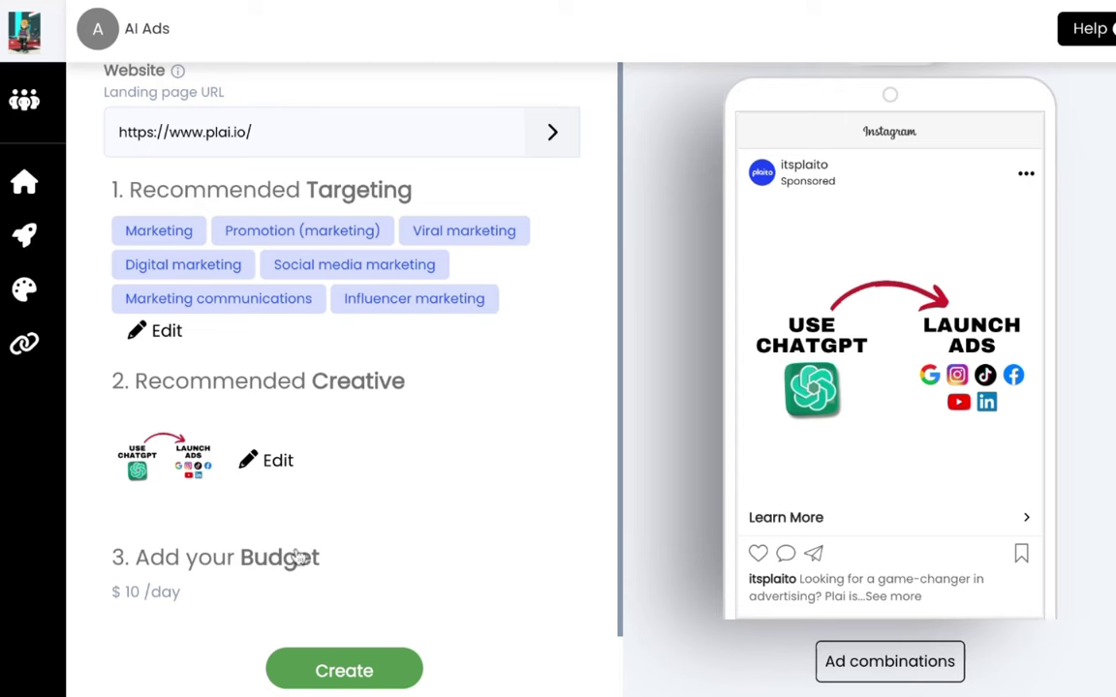
- Create the Instagram ad with the $10 daily budget and confirm it
click(335, 672)
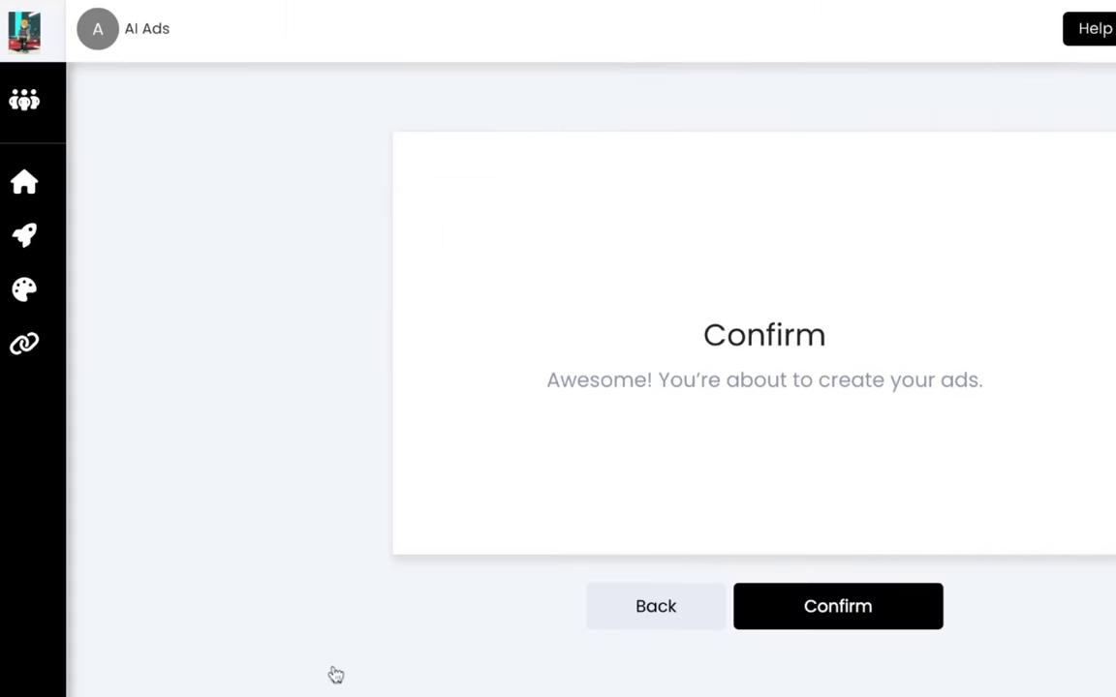
click(856, 614)
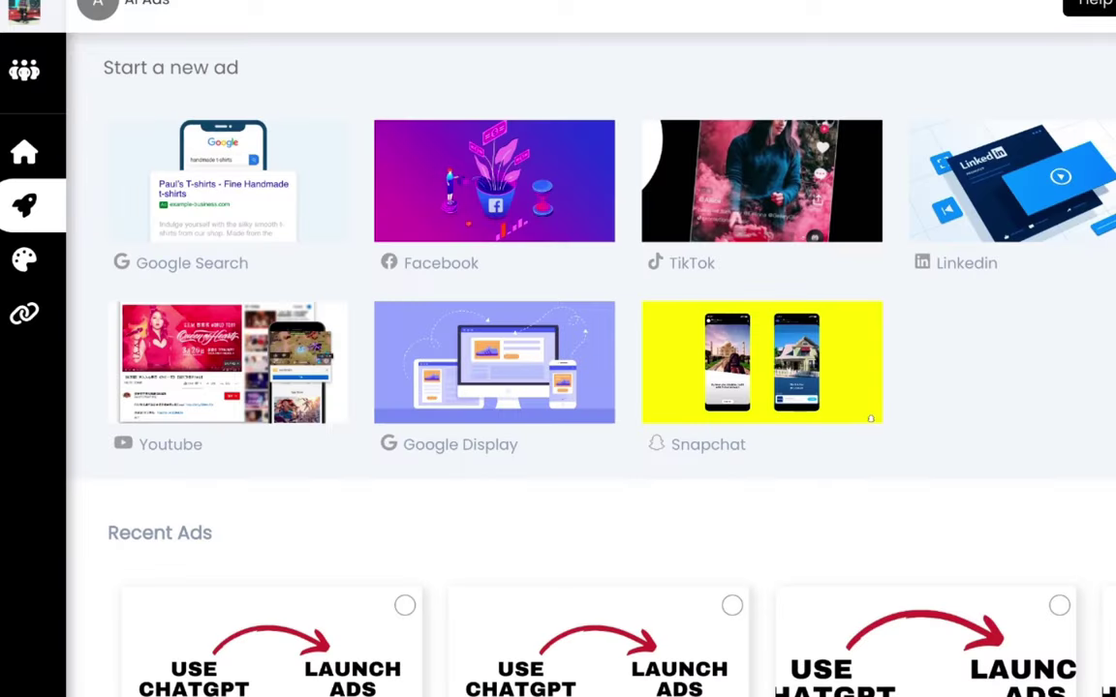
- Review the recent ads, and examine the results timeline, reach chart and campaign insights
scroll(590, 388, down, 5)
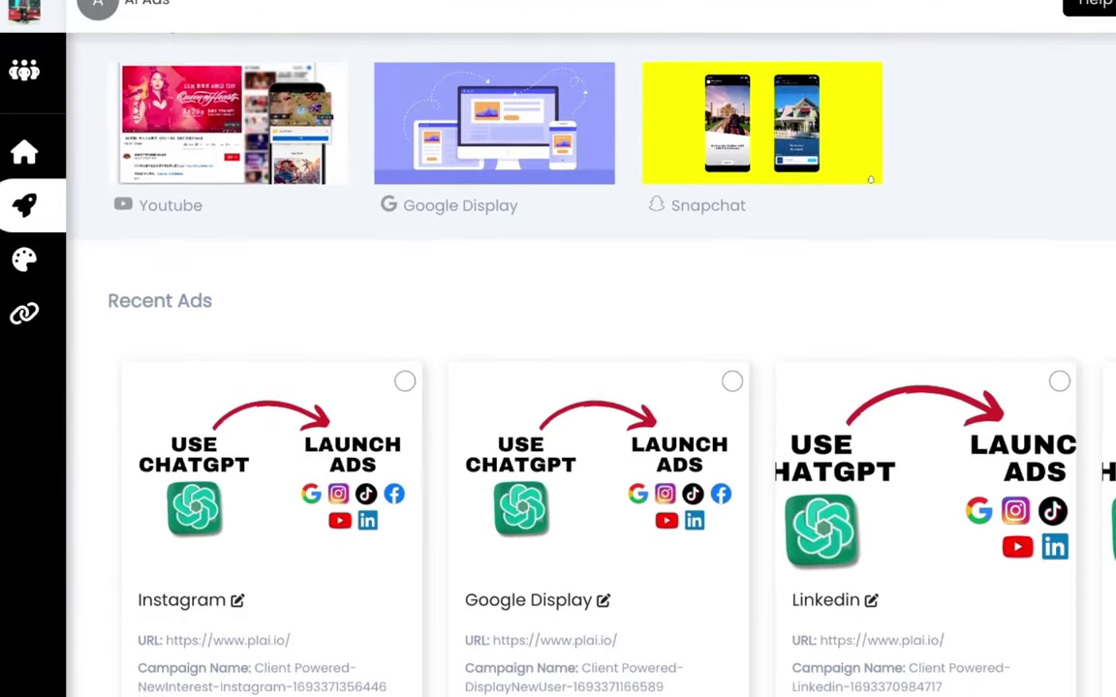
scroll(591, 387, down, 10)
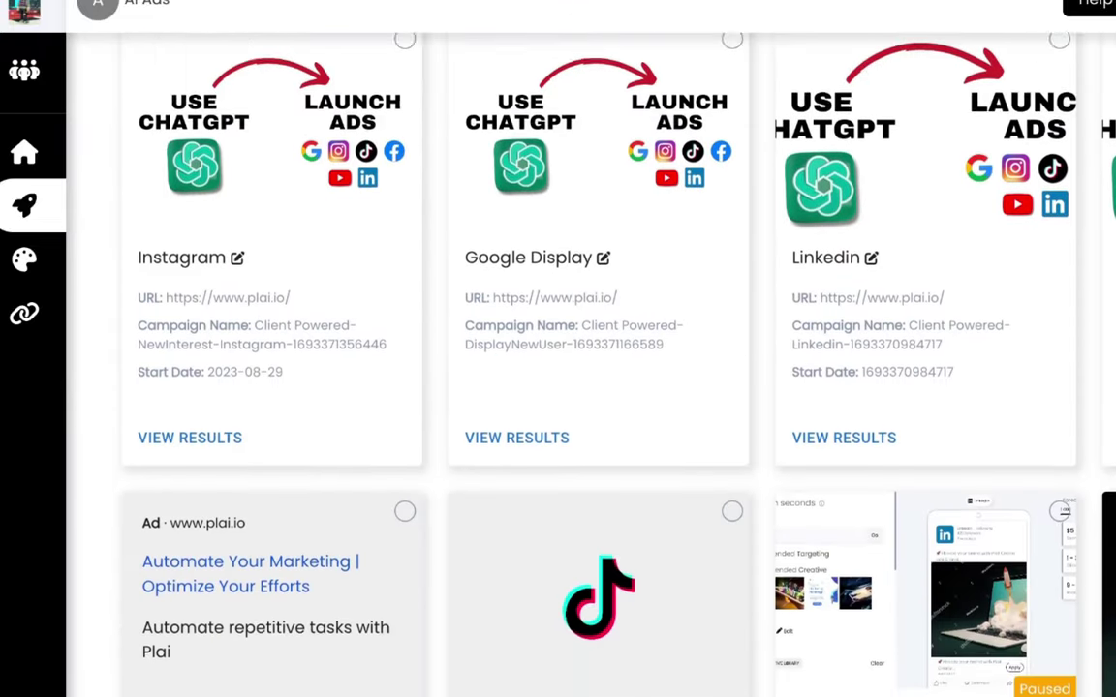
scroll(780, 406, up, 4)
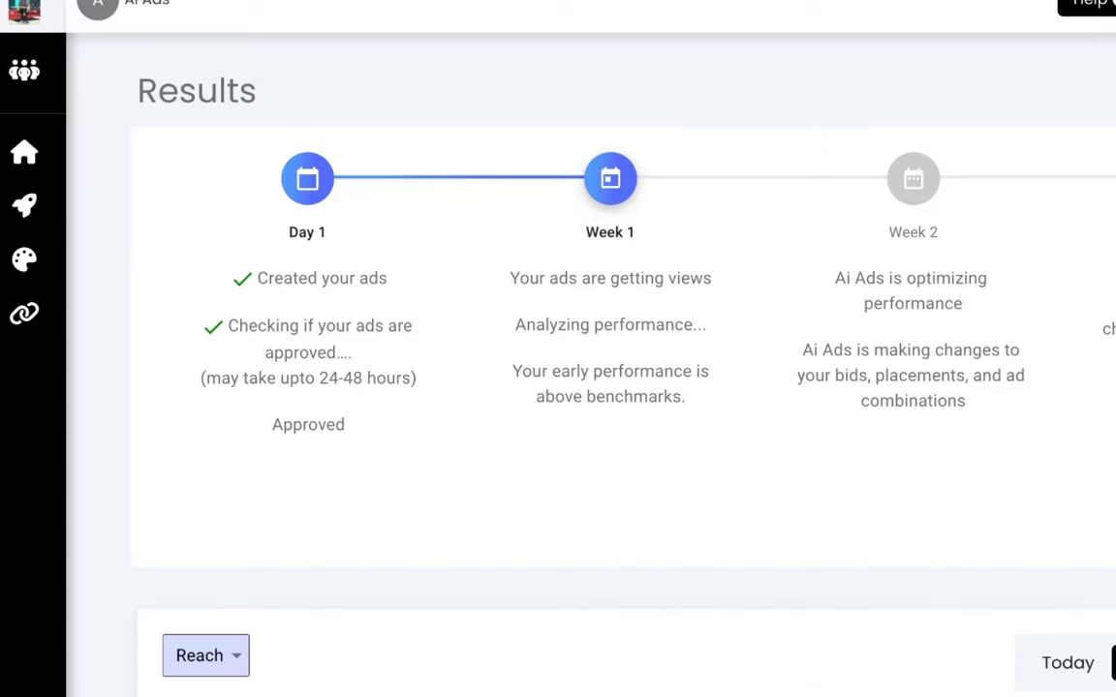
scroll(620, 387, down, 3)
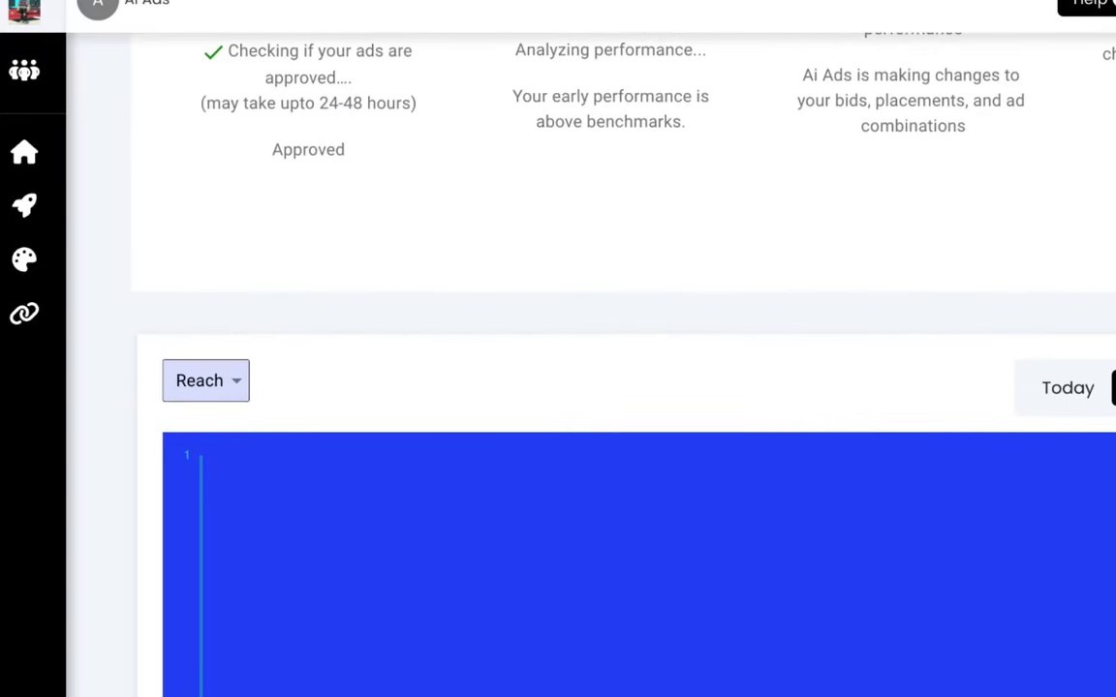
scroll(620, 387, up, 3)
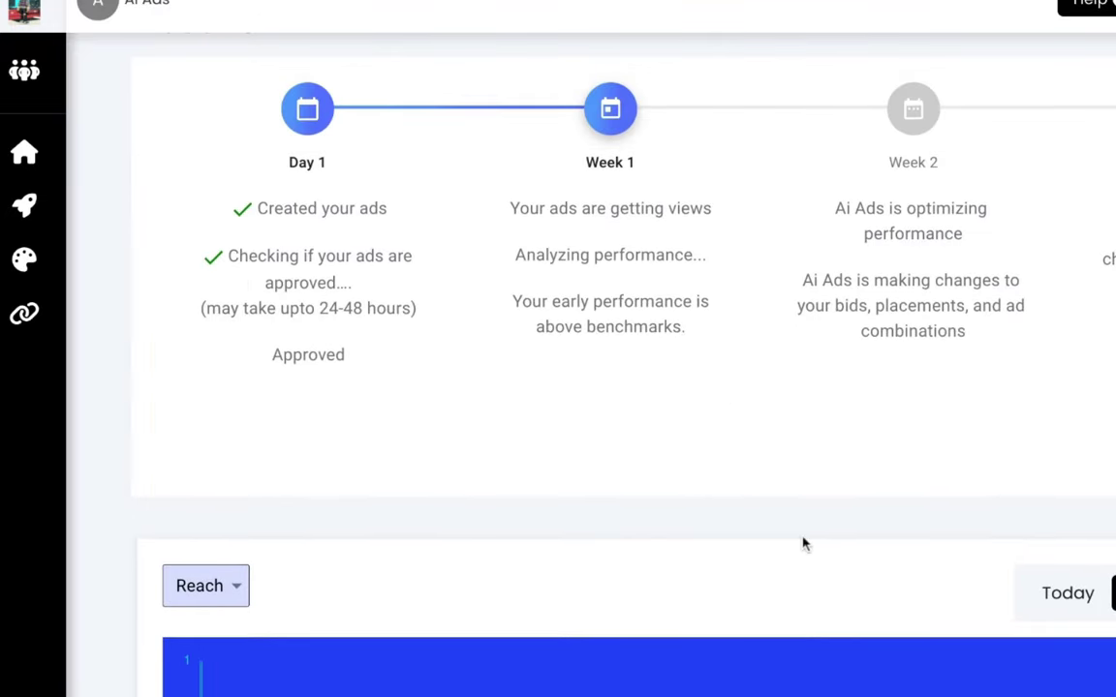
scroll(647, 534, down, 15)
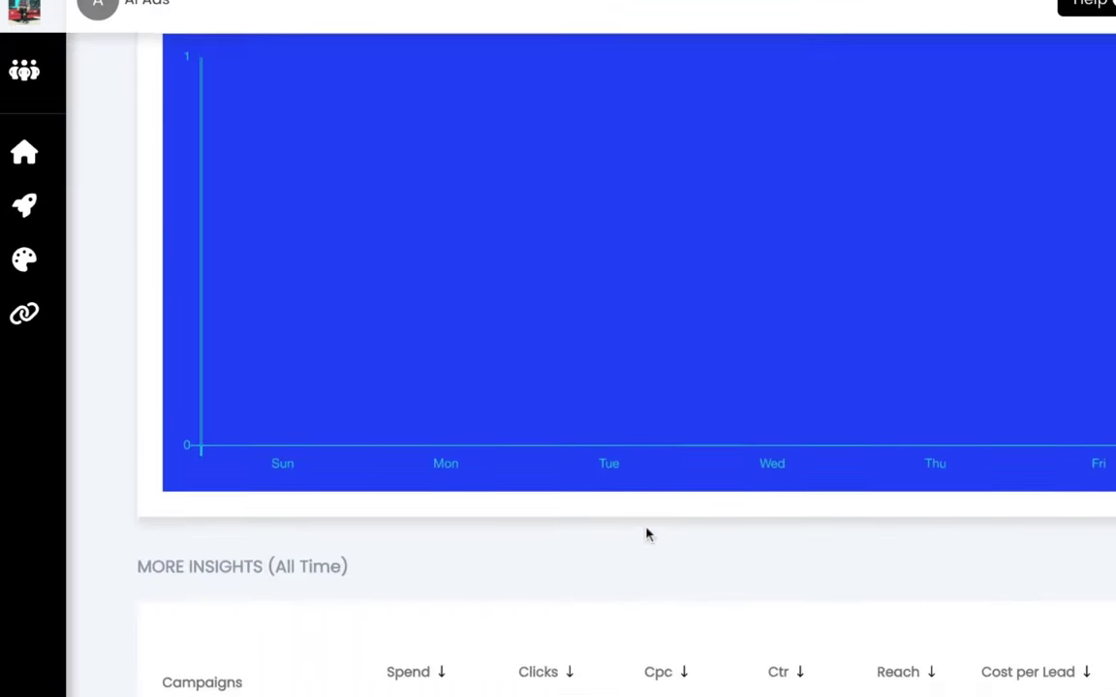
scroll(647, 534, down, 2)
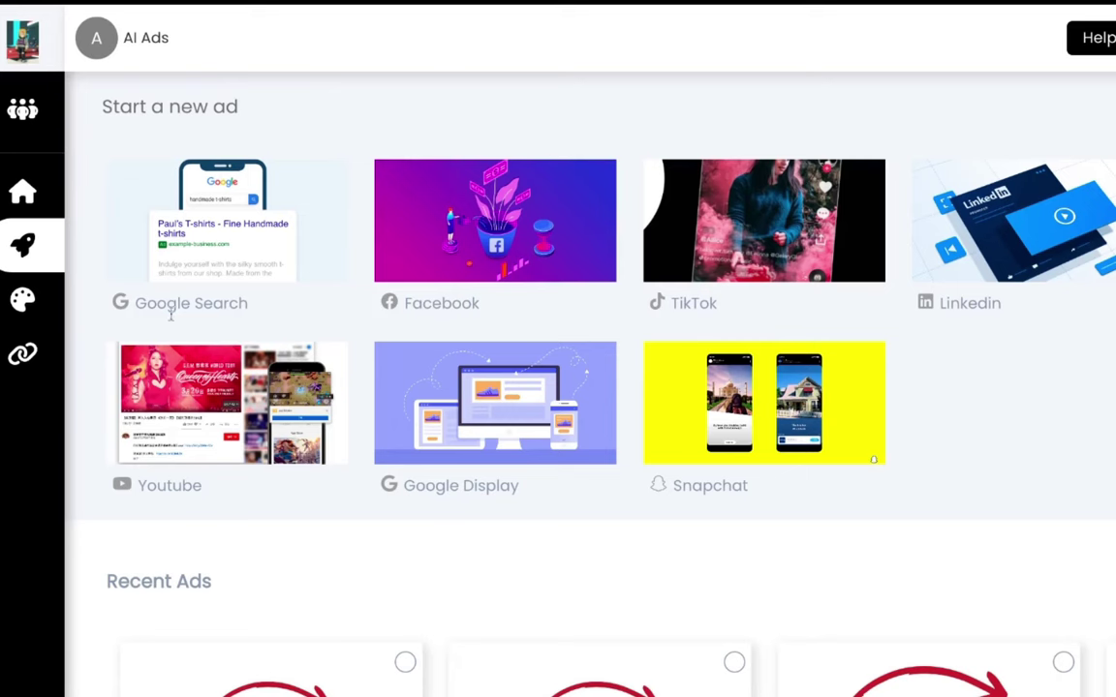
- Open the connected ad accounts and expand the Facebook and Instagram connection's settings
click(27, 360)
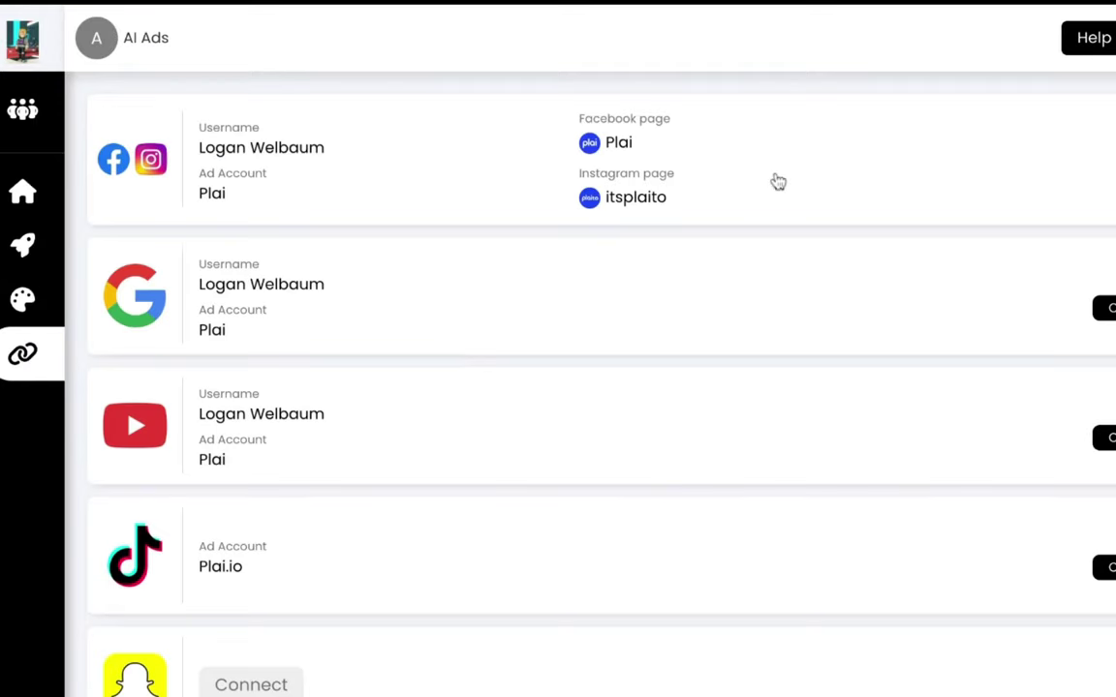
click(777, 182)
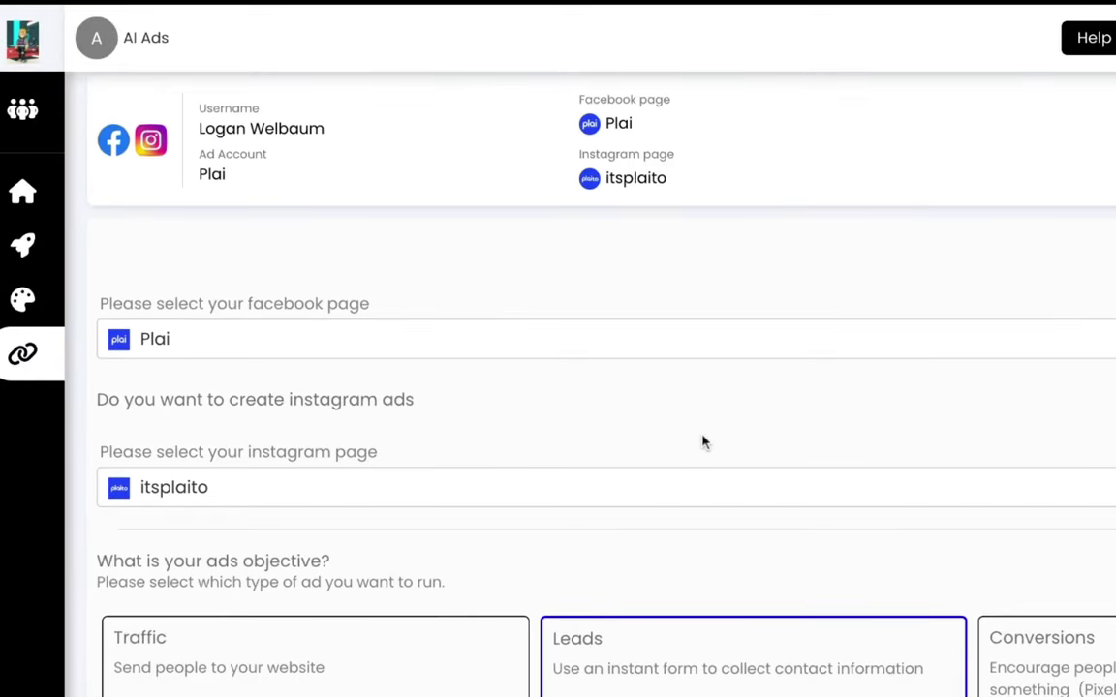
- Try Traffic as the ads objective, and settle on Conversions for the Facebook and Instagram connection
scroll(704, 442, down, 2)
click(392, 636)
scroll(393, 638, down, 1)
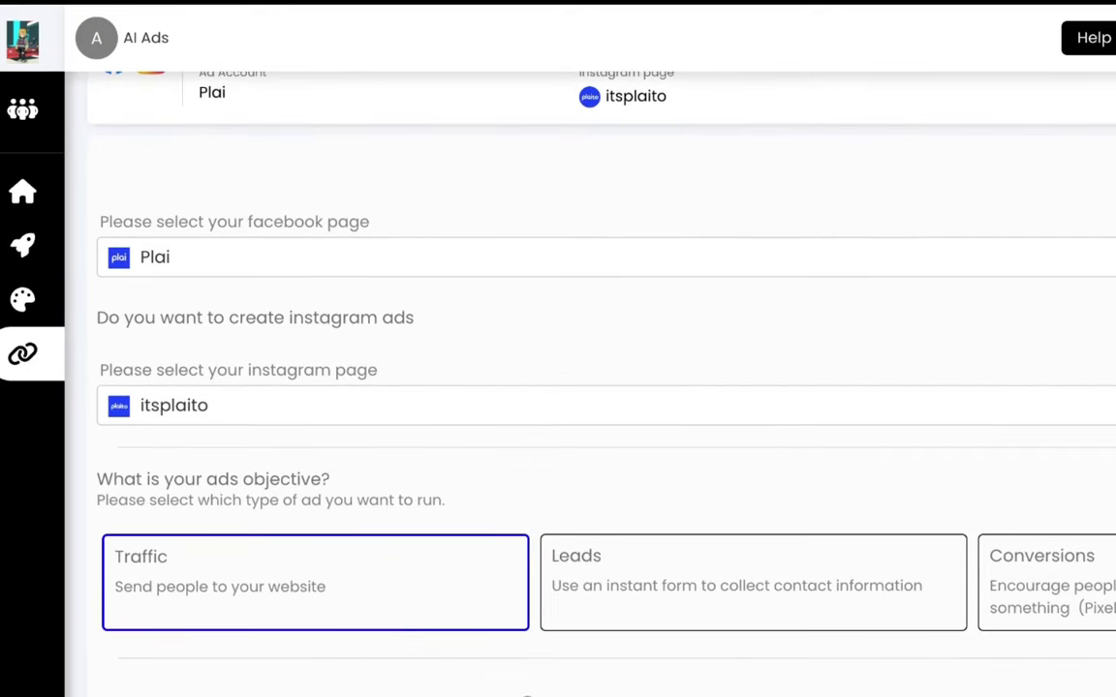
scroll(543, 388, up, 1)
click(1053, 623)
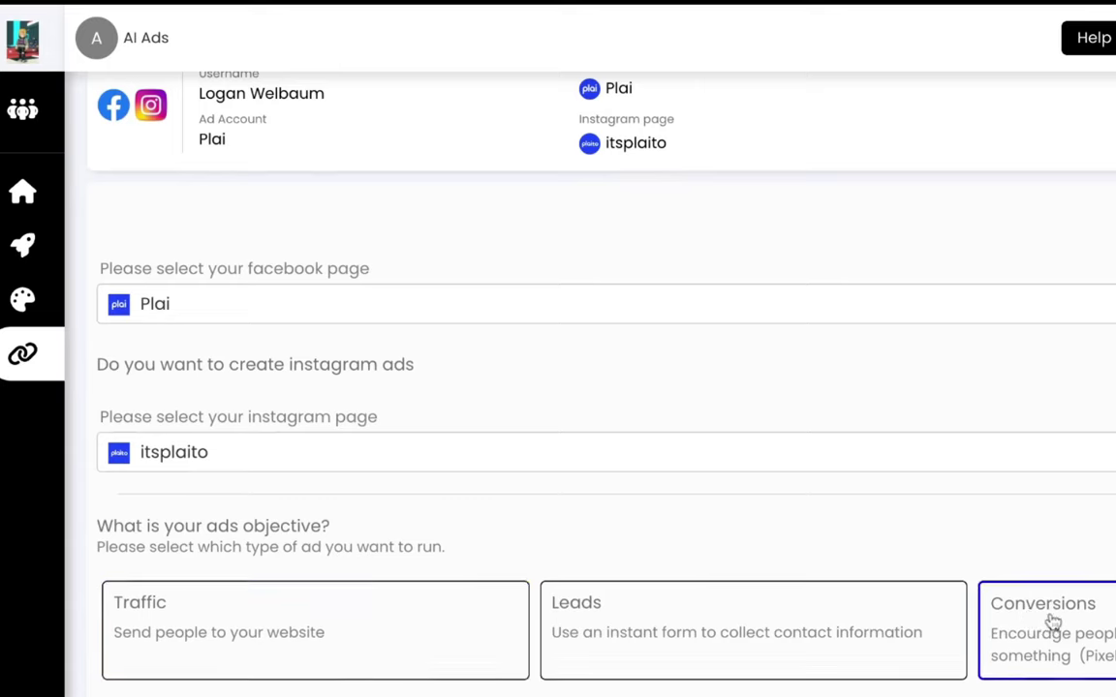
- Select the Plai Website Facebook pixel and open the list of conversion goals
scroll(1053, 620, down, 2)
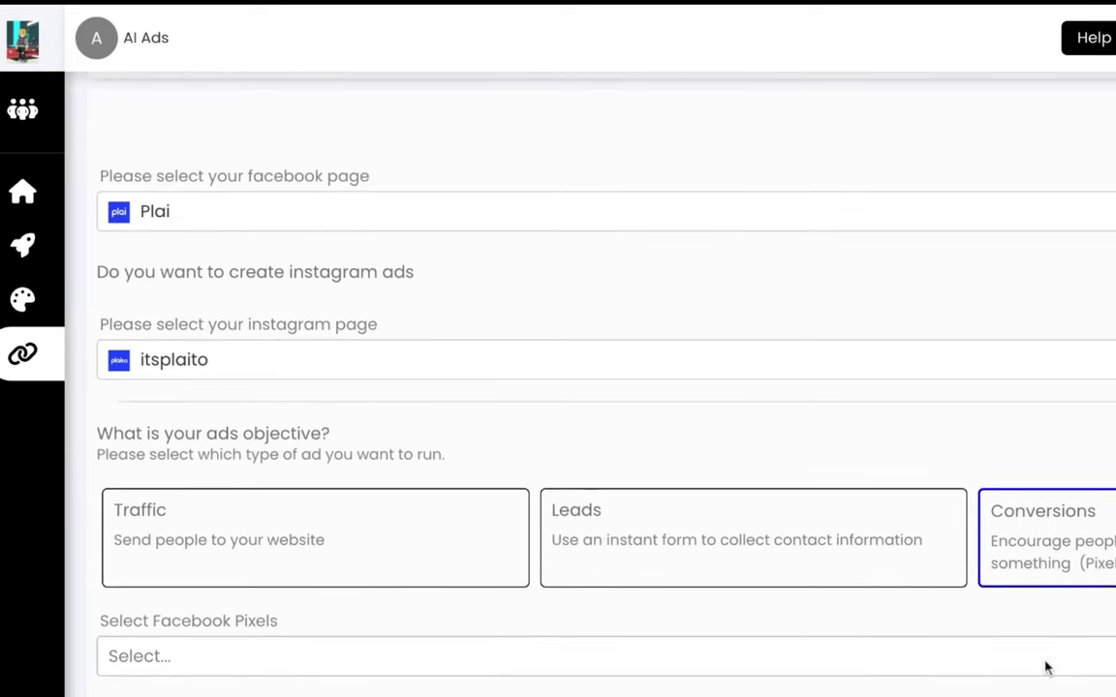
click(1046, 667)
click(896, 690)
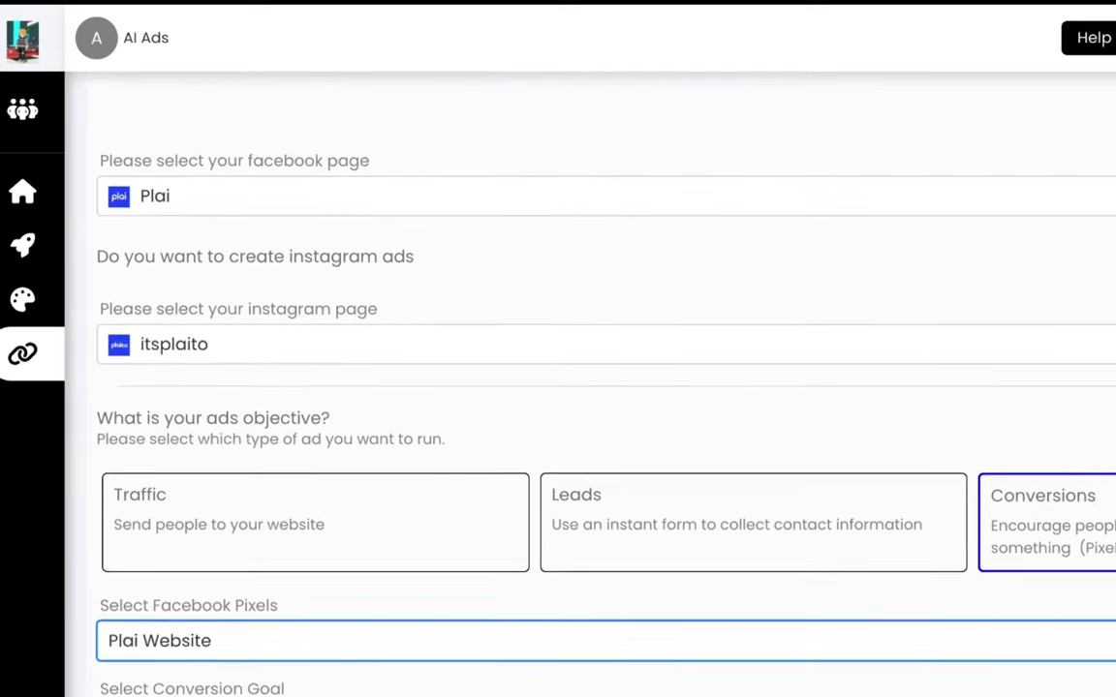
scroll(892, 664, down, 2)
click(886, 629)
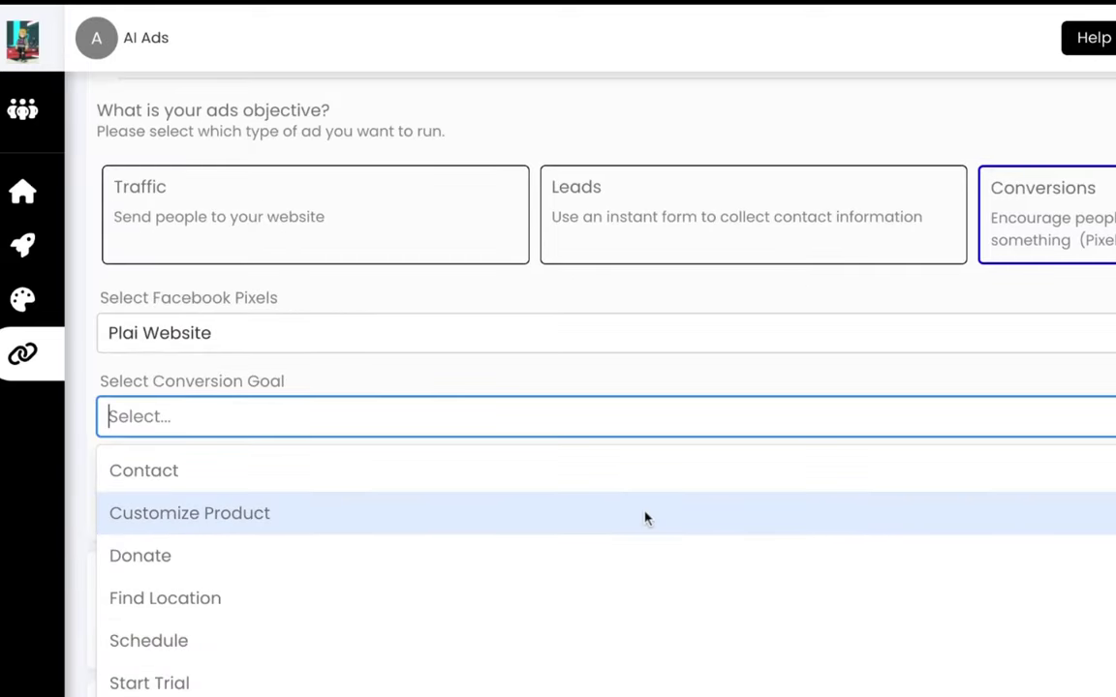
scroll(646, 520, down, 1)
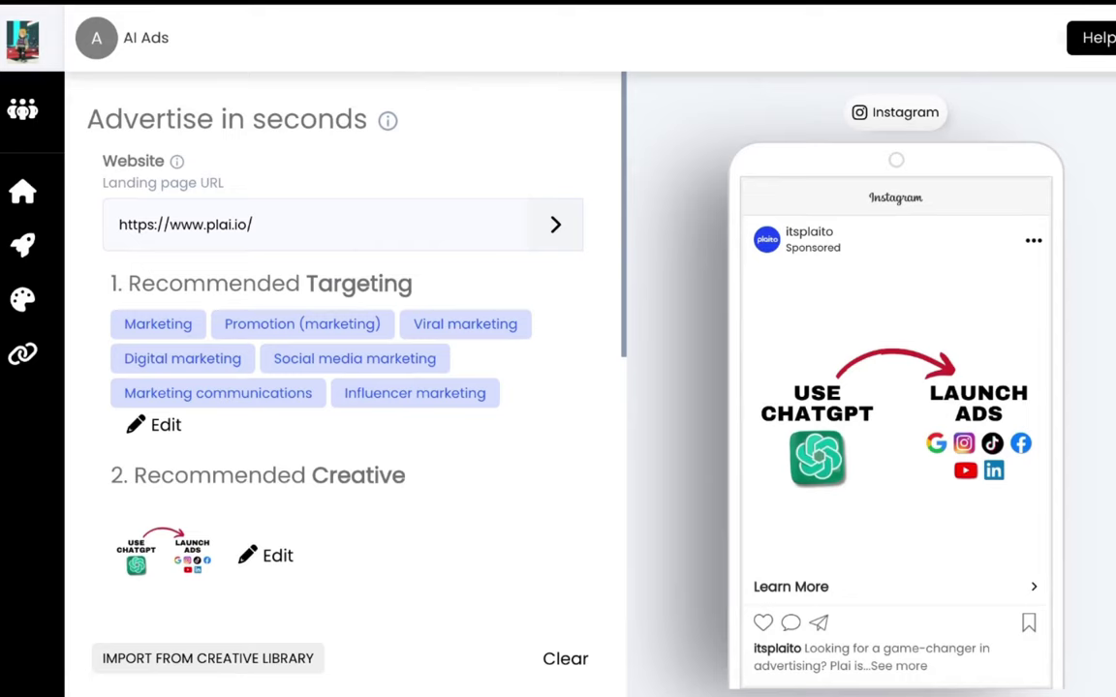
- Switch the Instagram ad's targeting to Retargeting with the existing custom audience New Web Visits
click(279, 431)
click(815, 464)
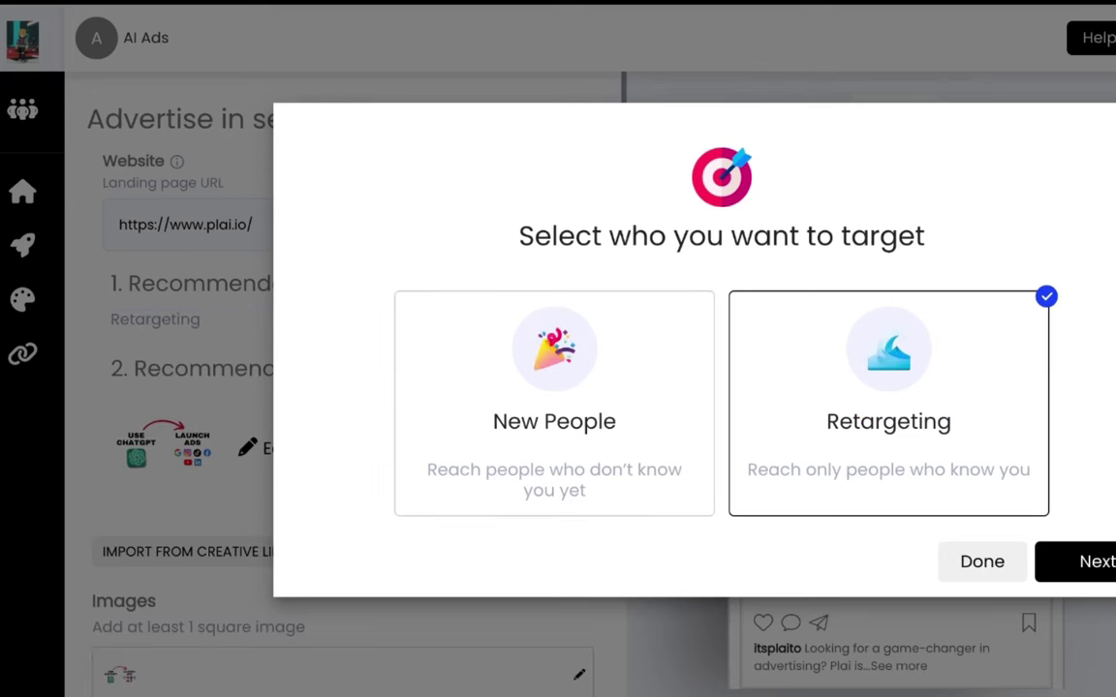
key(Return)
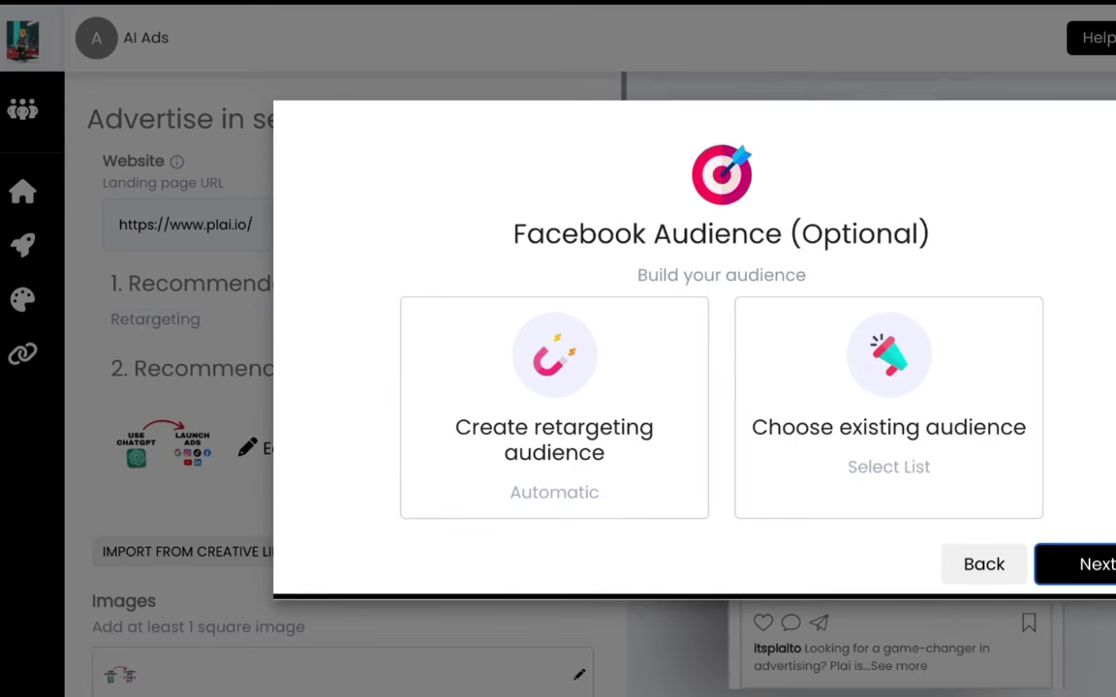
click(917, 463)
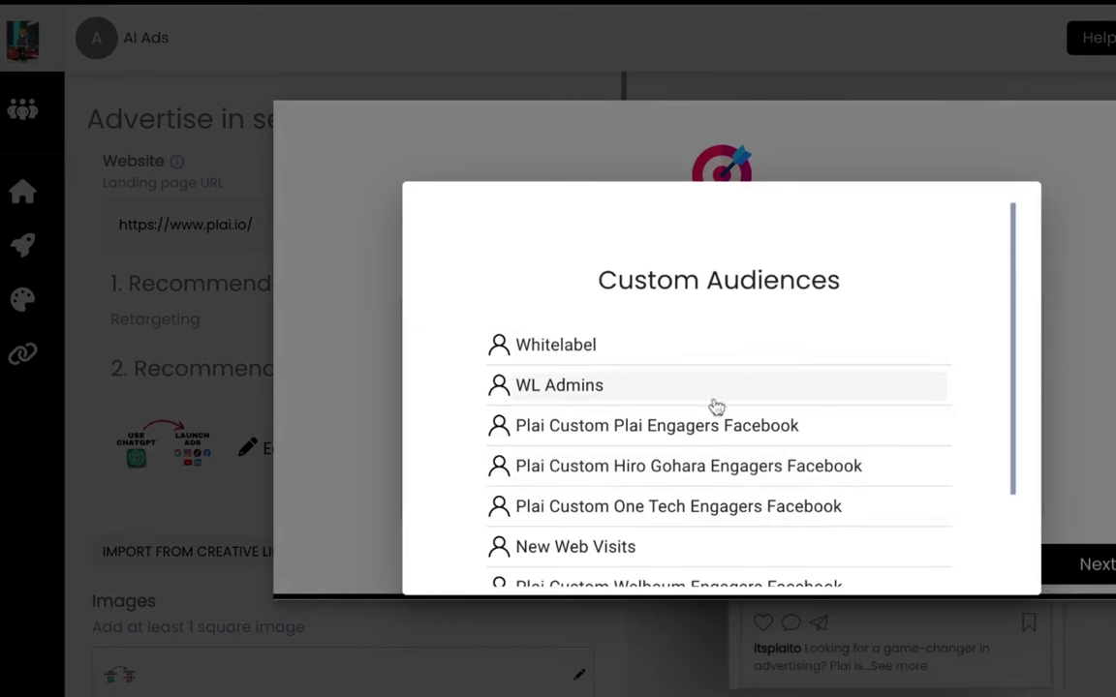
scroll(722, 453, down, 2)
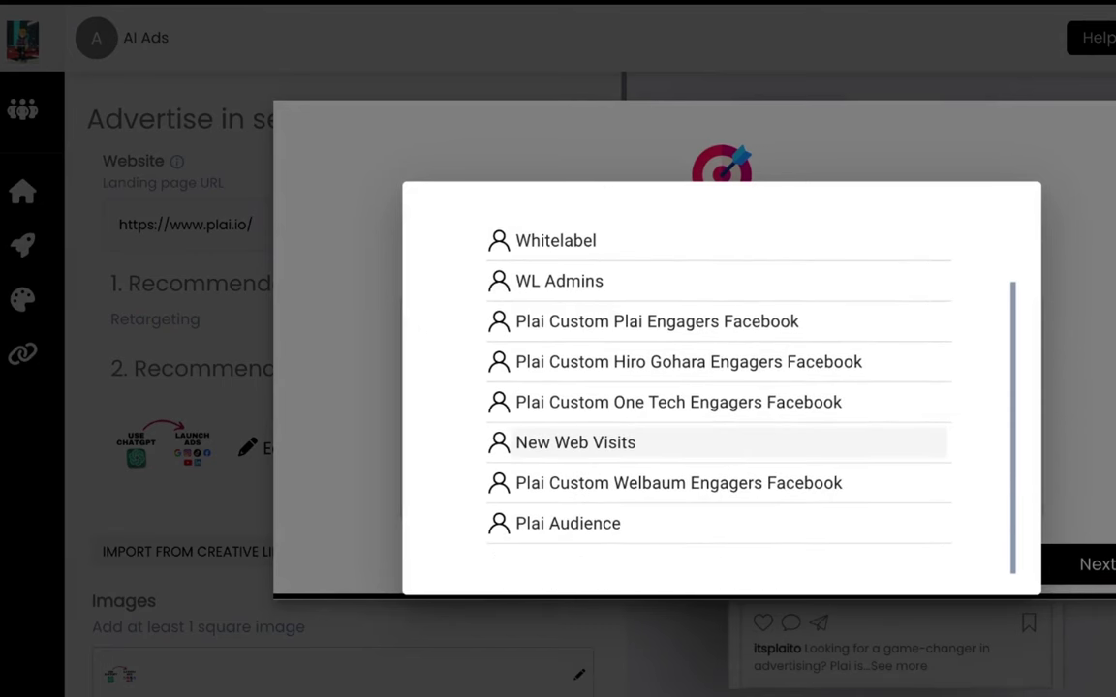
key(Escape)
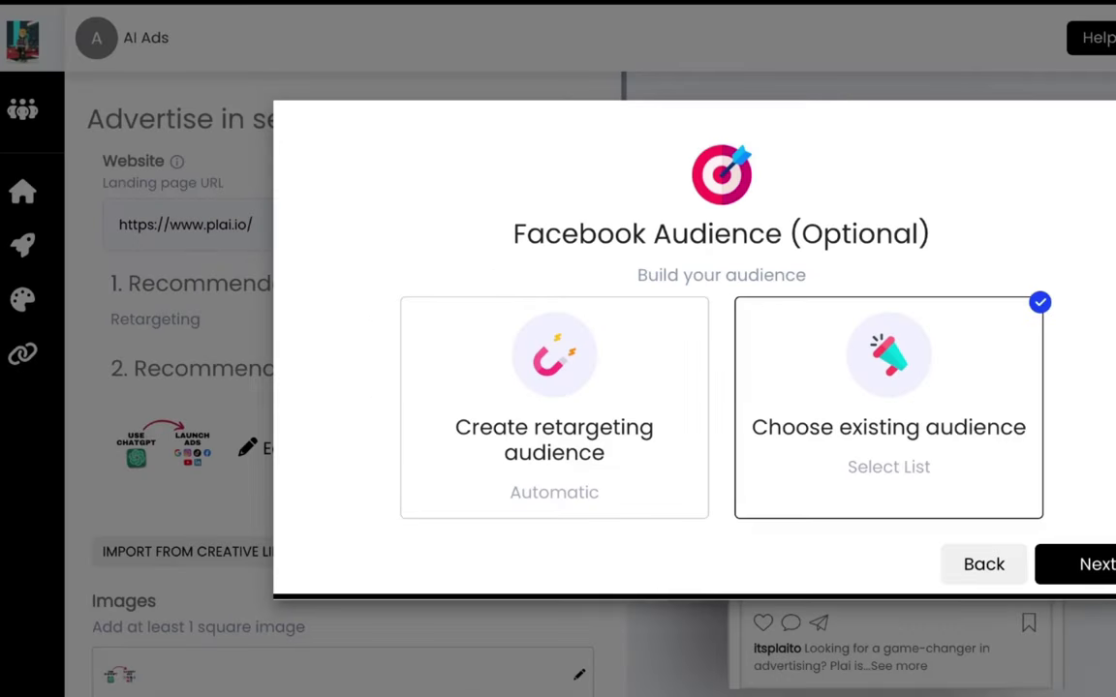
click(1096, 566)
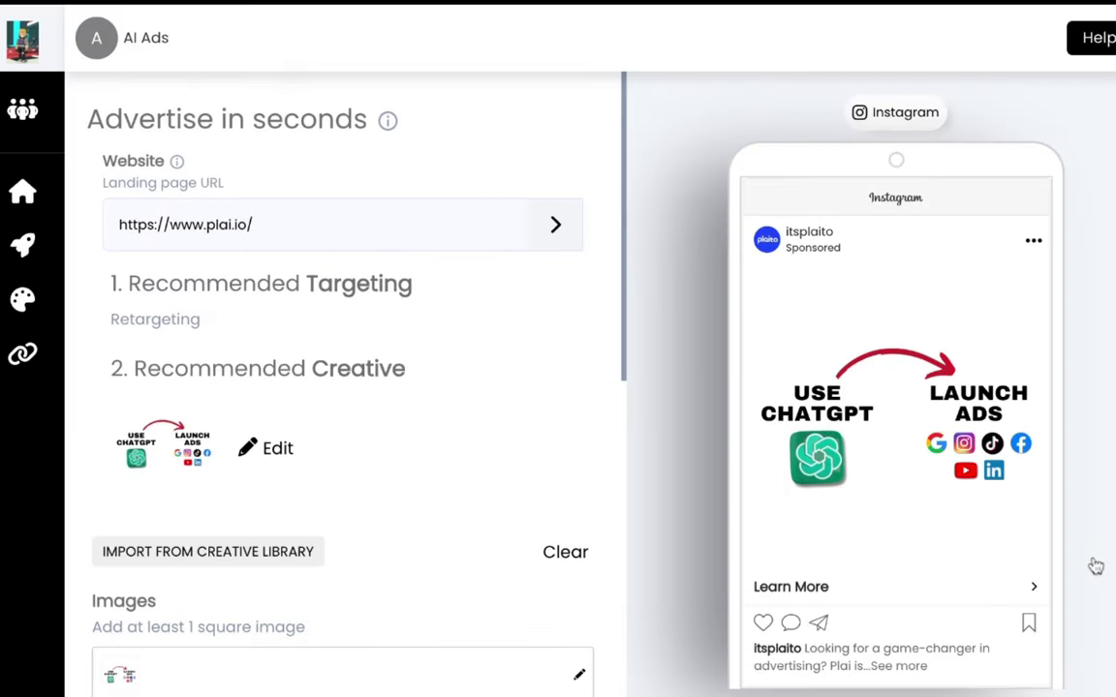
- Finish the Instagram creative with the Learn More call to action, confirm the ad's creation, and check the recent ads
scroll(422, 433, down, 5)
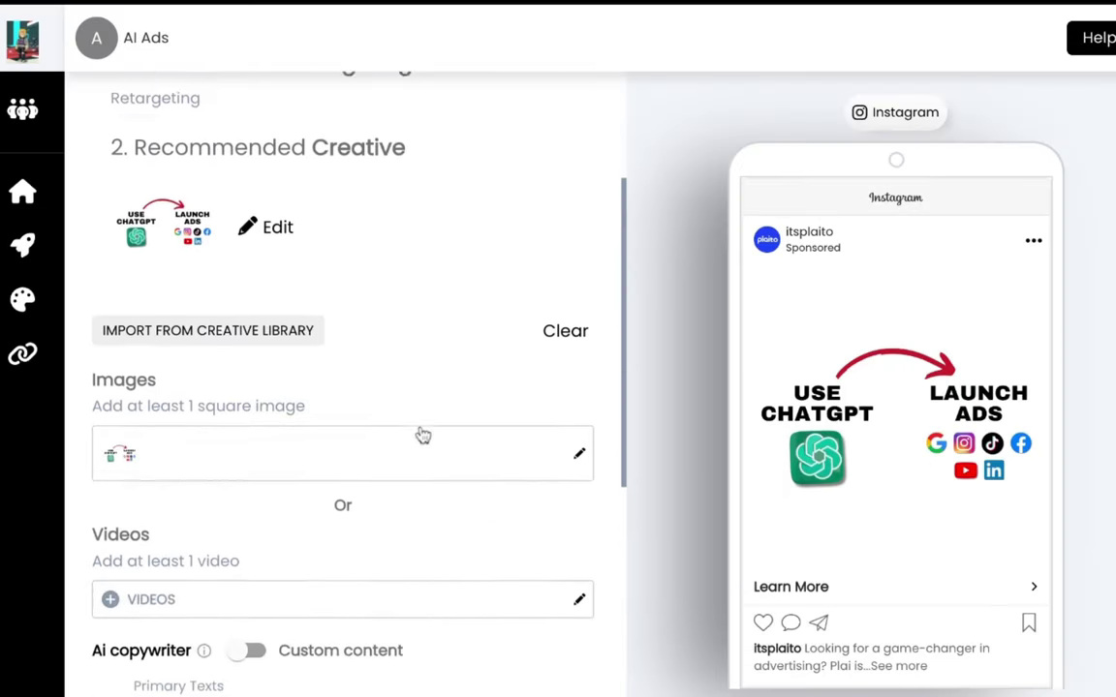
scroll(423, 436, down, 2)
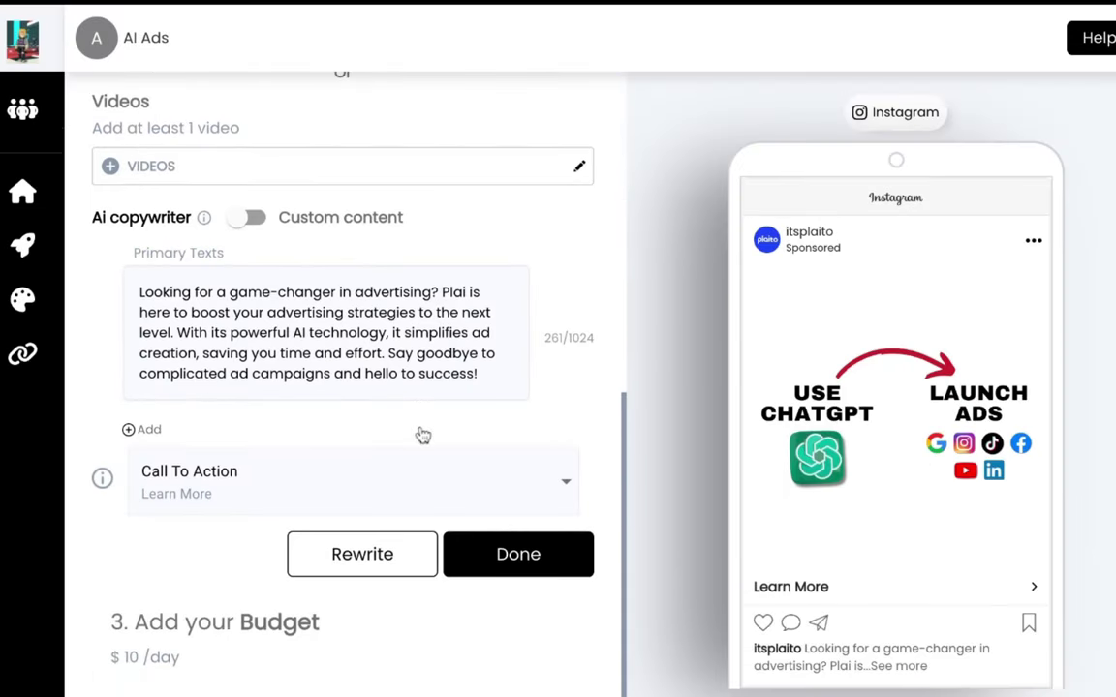
click(528, 576)
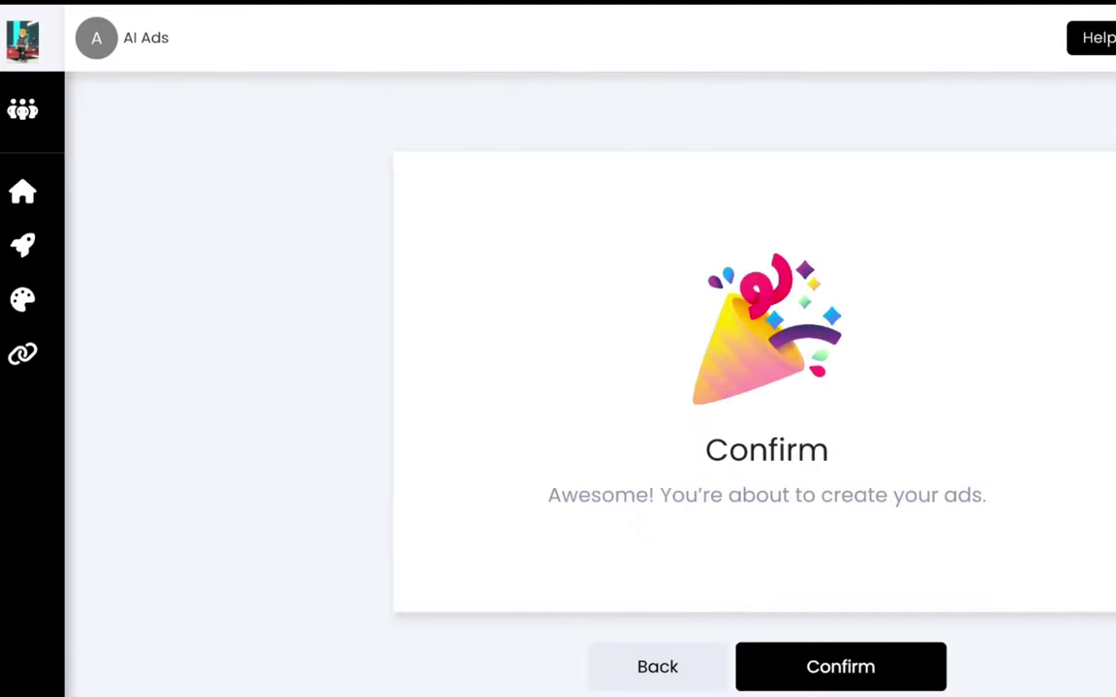
click(804, 668)
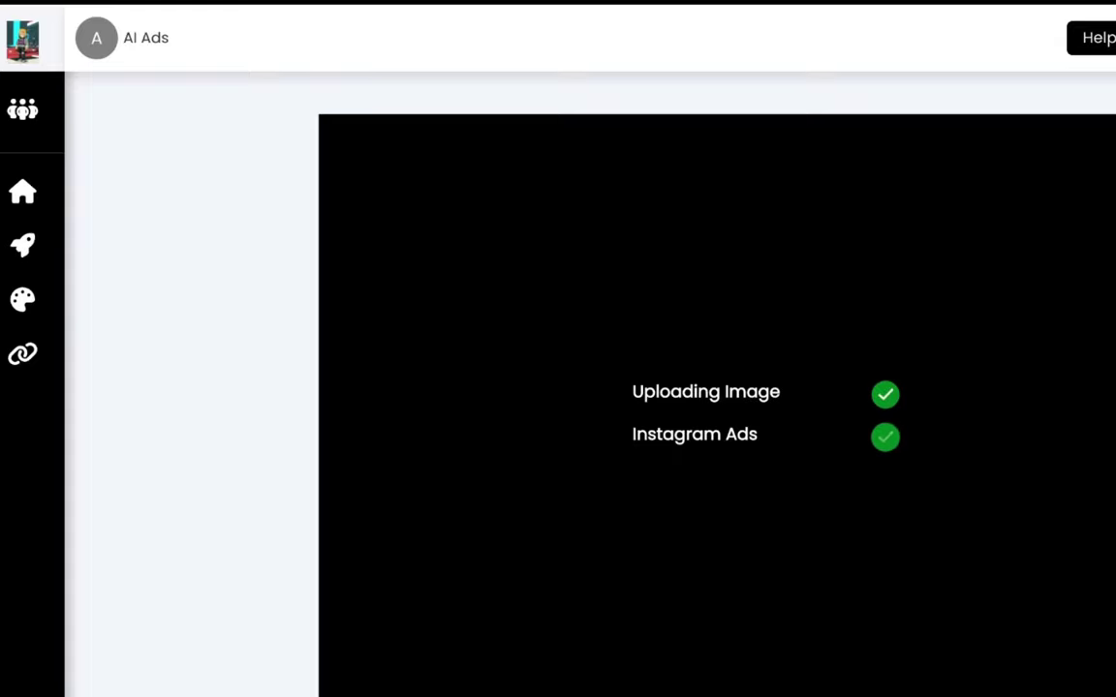
scroll(581, 388, down, 4)
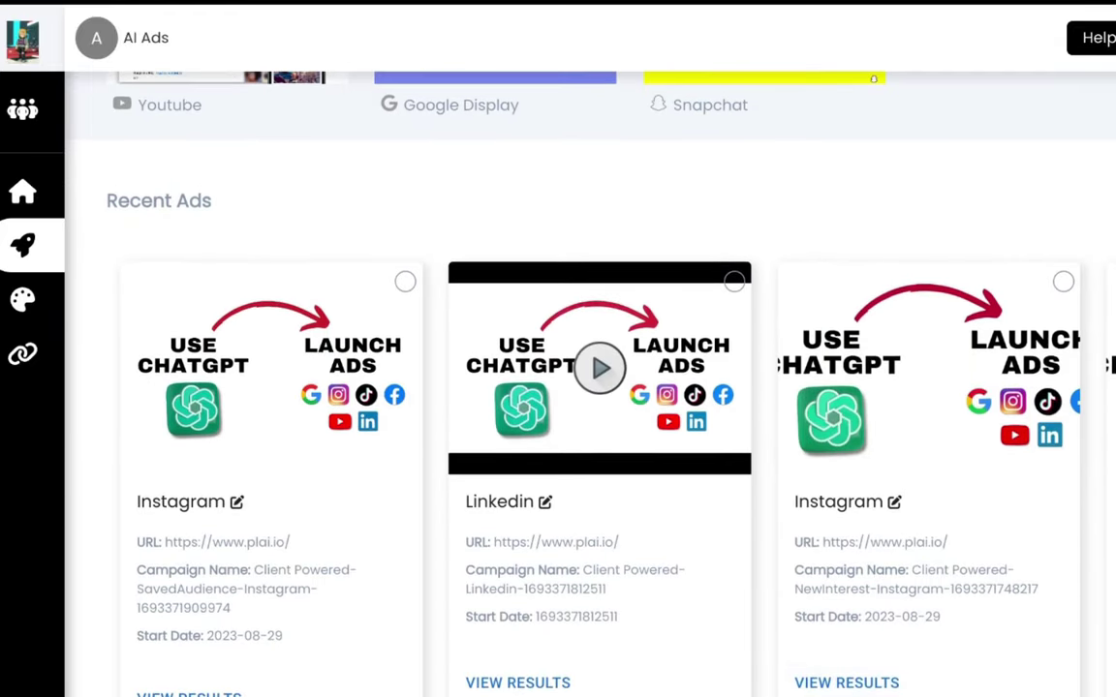
- Start a Google Display ad for the Plai website and target its retargeting at the existing audience Highly Engaged - 360 days
scroll(582, 388, up, 4)
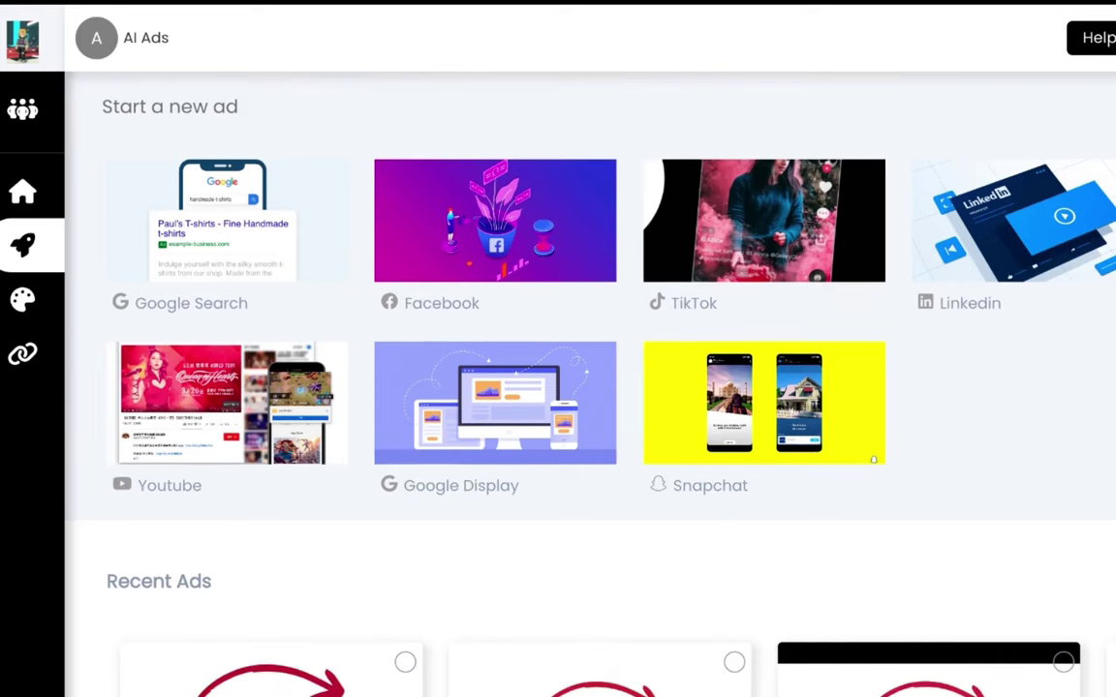
click(513, 378)
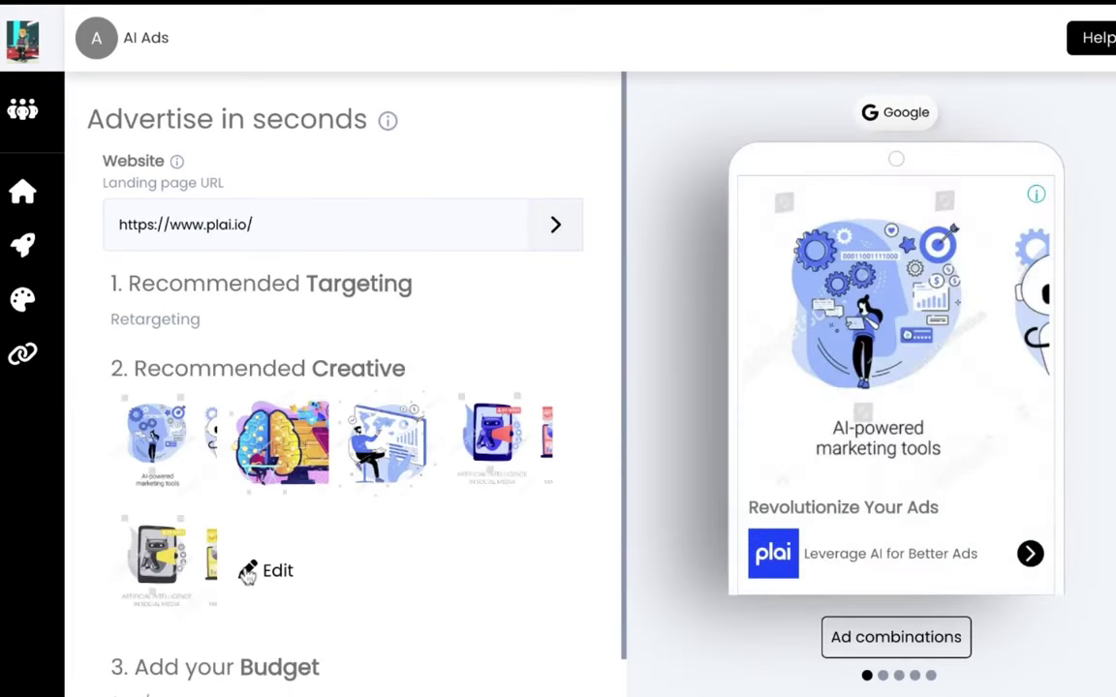
click(243, 315)
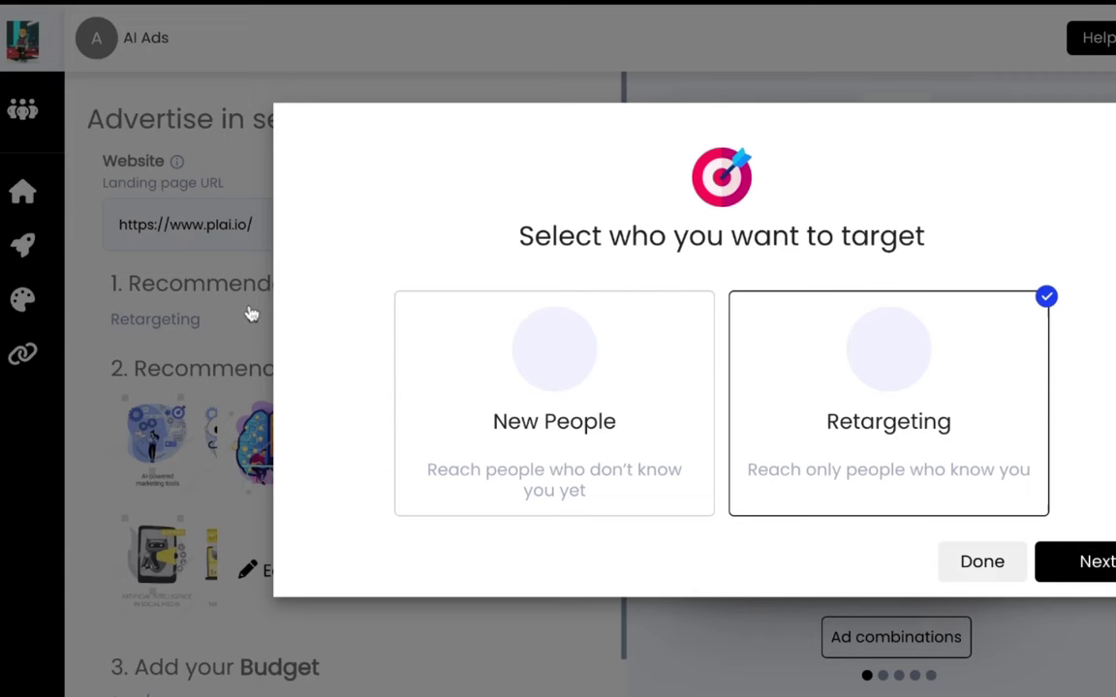
click(1066, 570)
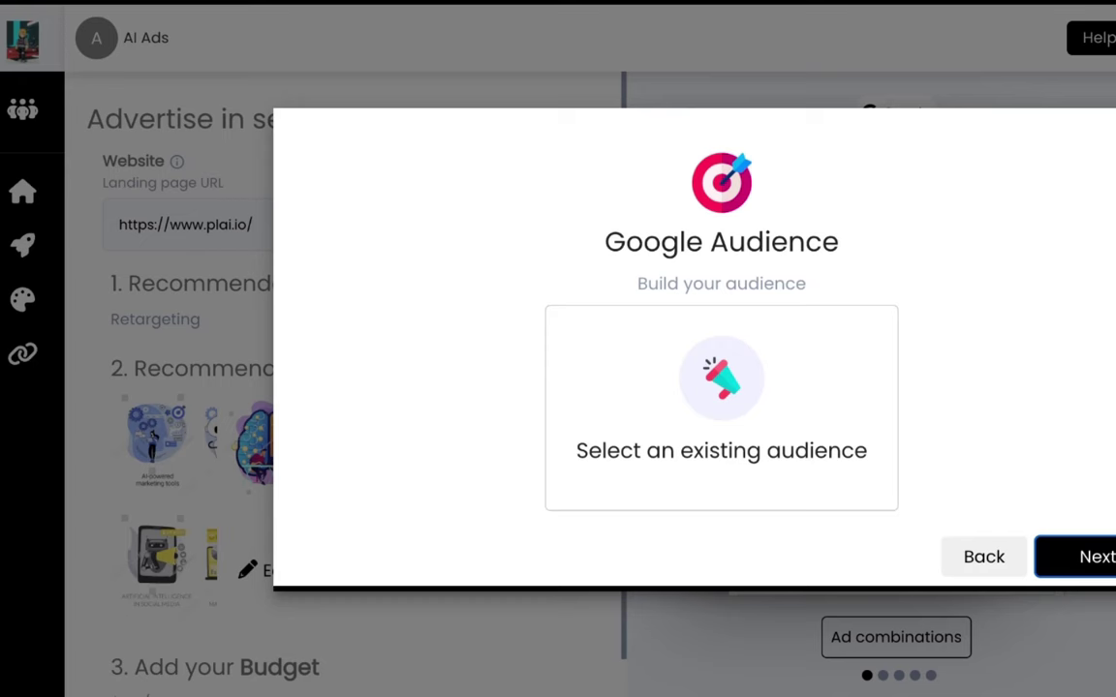
click(737, 404)
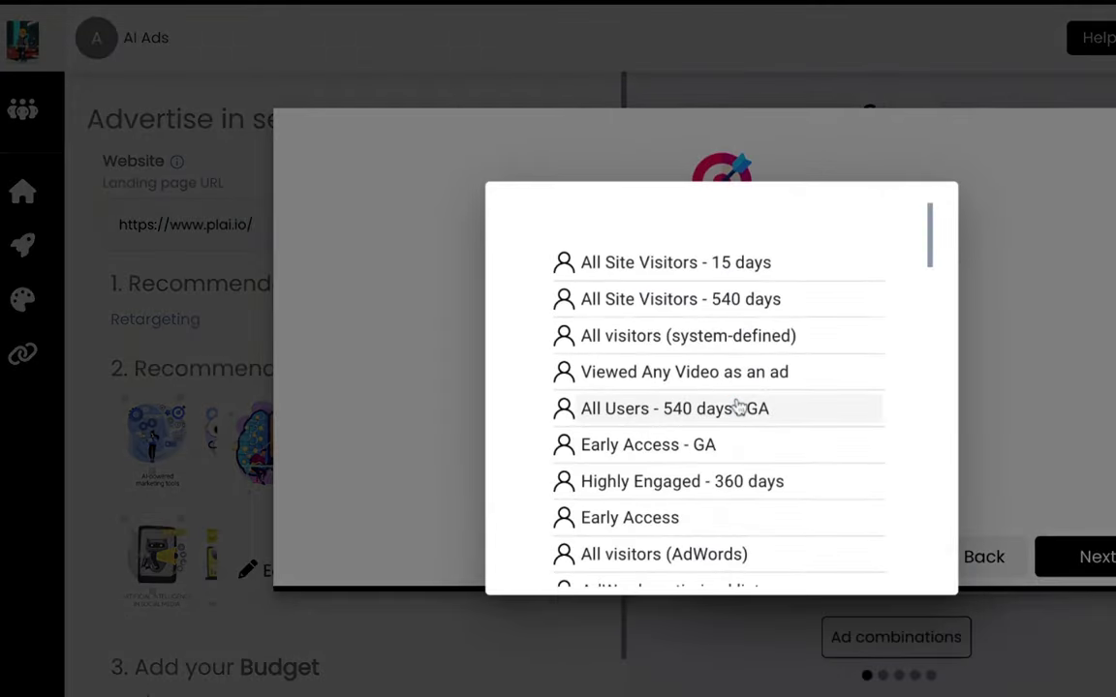
scroll(738, 409, down, 1)
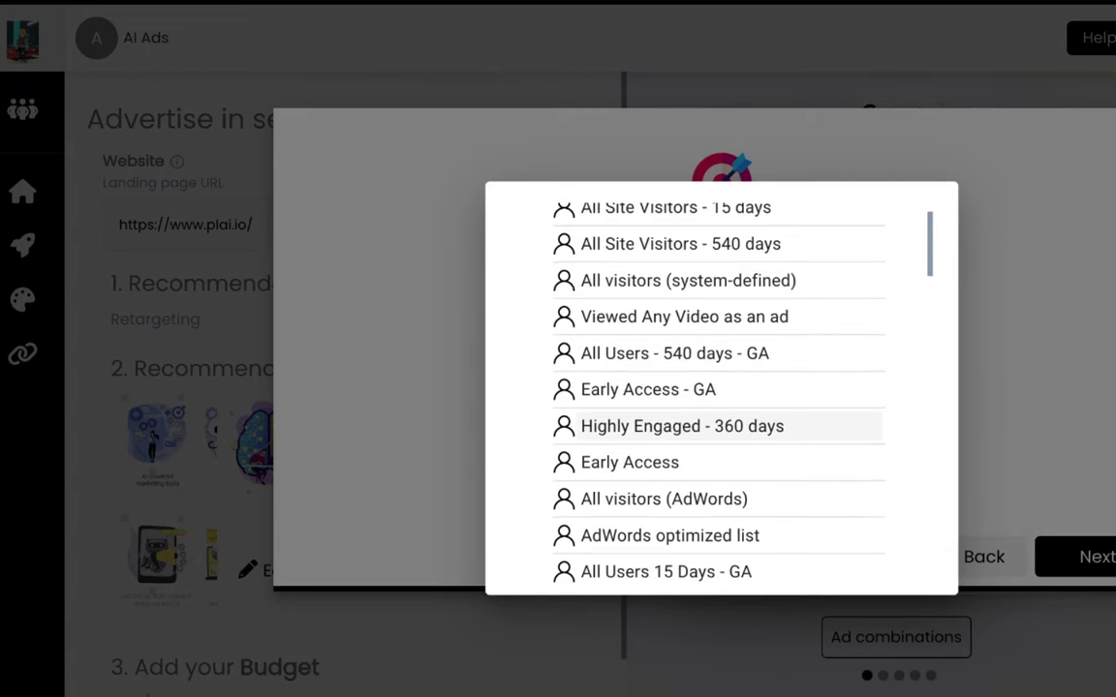
click(717, 426)
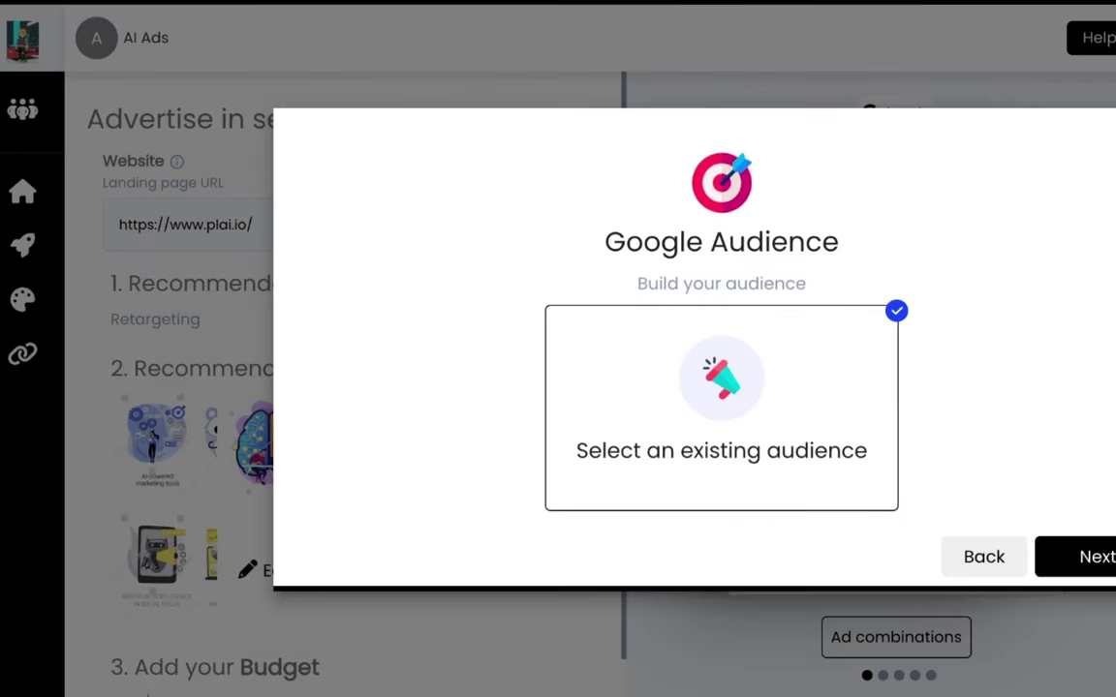
click(1064, 571)
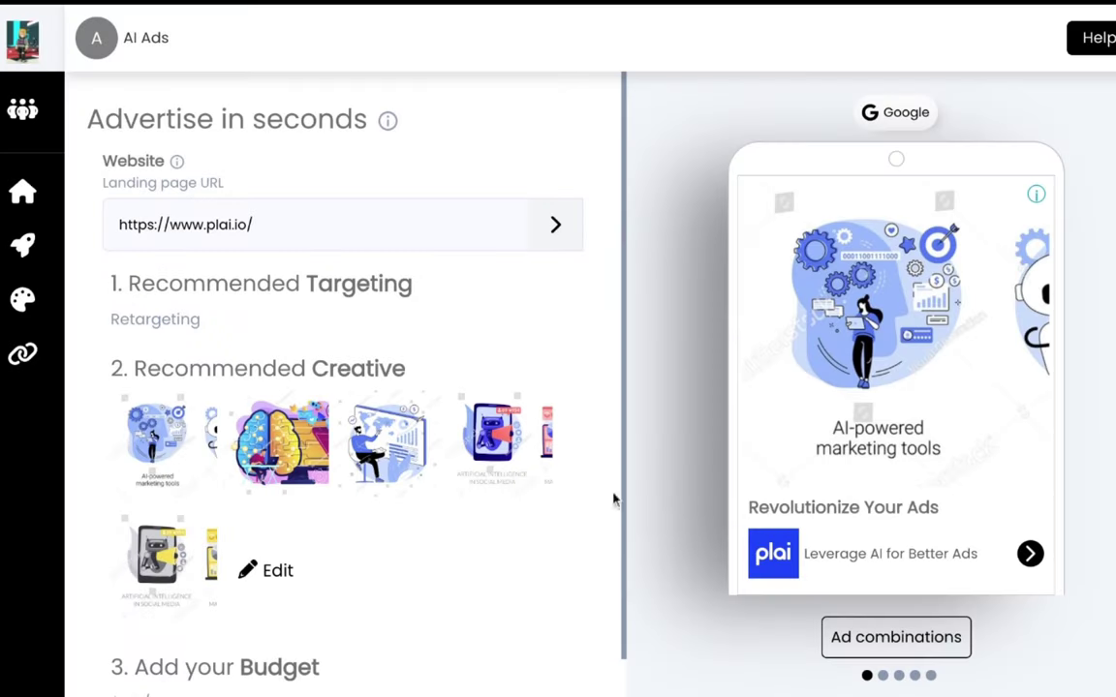
- Edit the Google creative's images, removing the cropped square and cropped rectangle versions and keeping one full image of each shape
scroll(312, 557, down, 5)
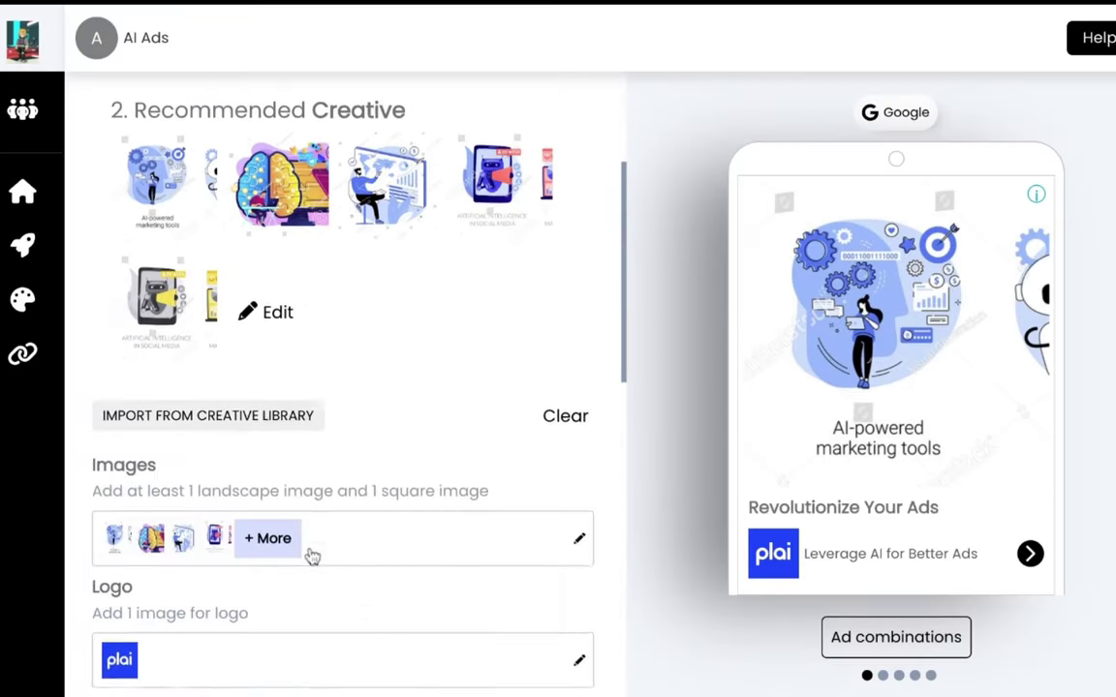
click(363, 304)
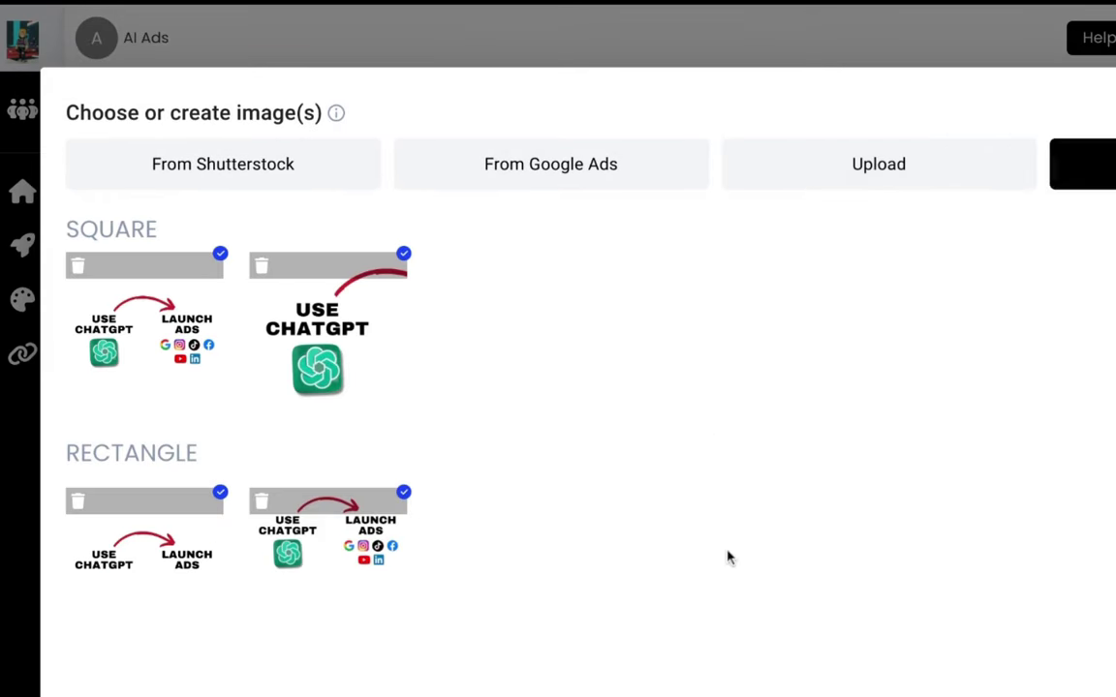
click(261, 264)
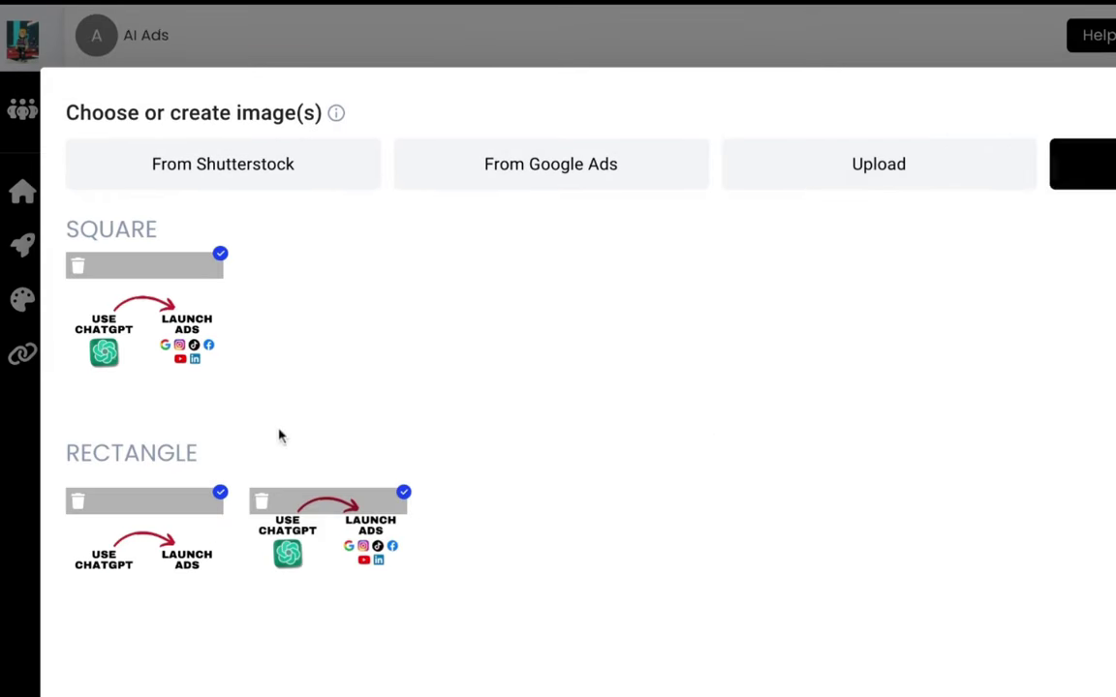
click(82, 503)
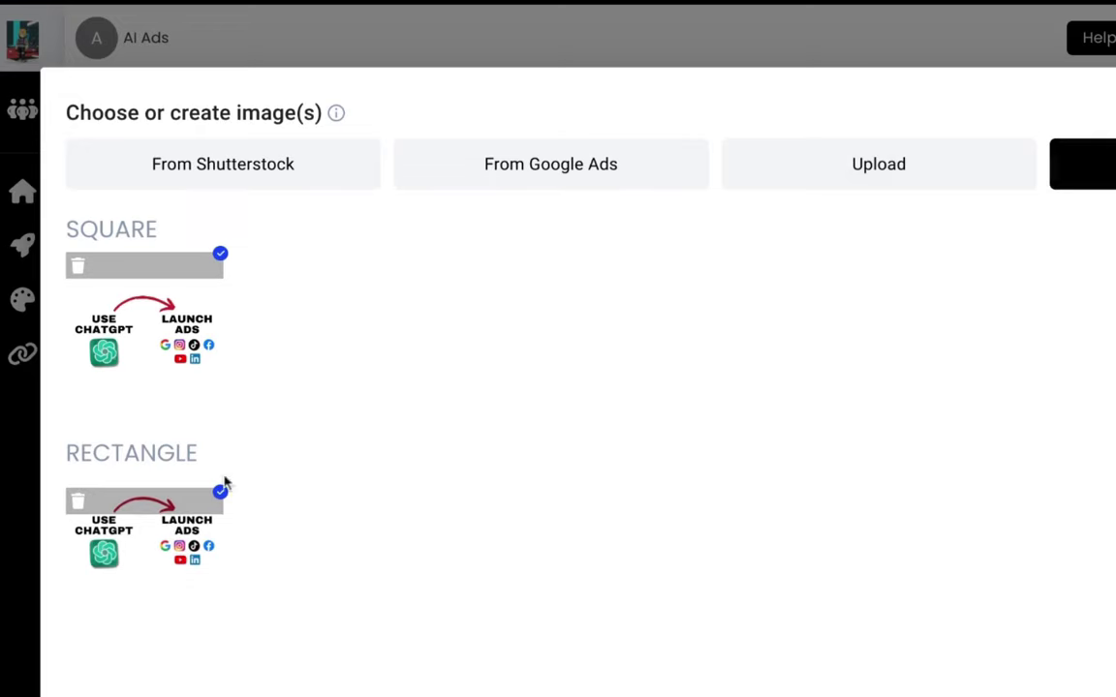
click(1095, 164)
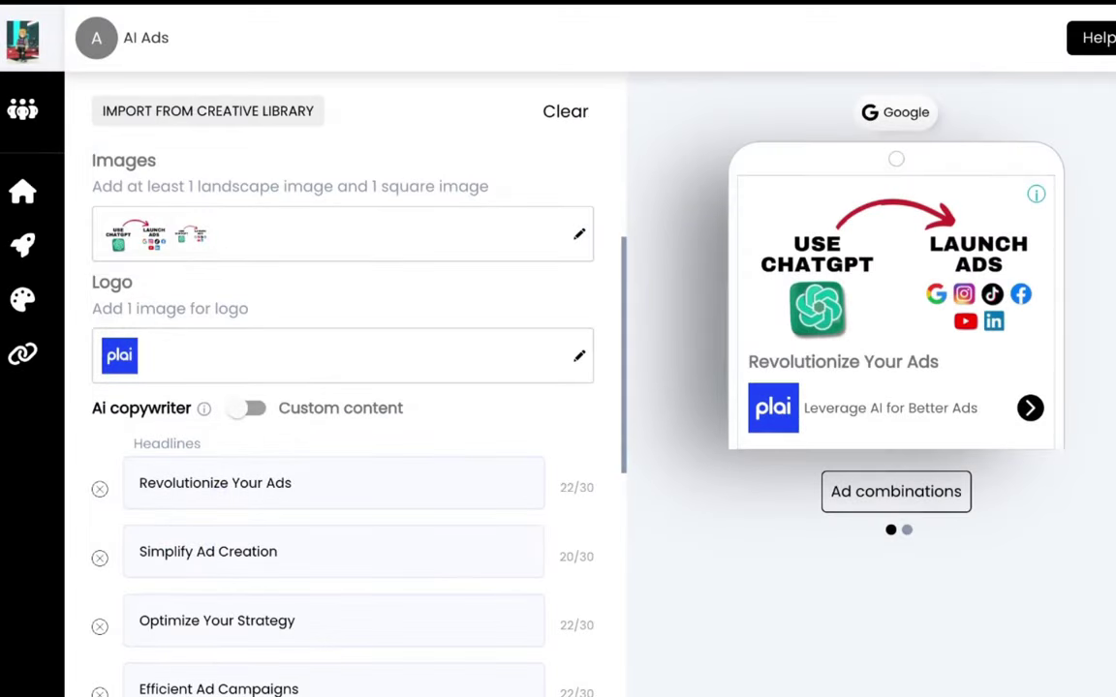
- Finish the Google Display creative with the AI-written headlines and descriptions, and confirm the ad's creation
scroll(432, 386, down, 6)
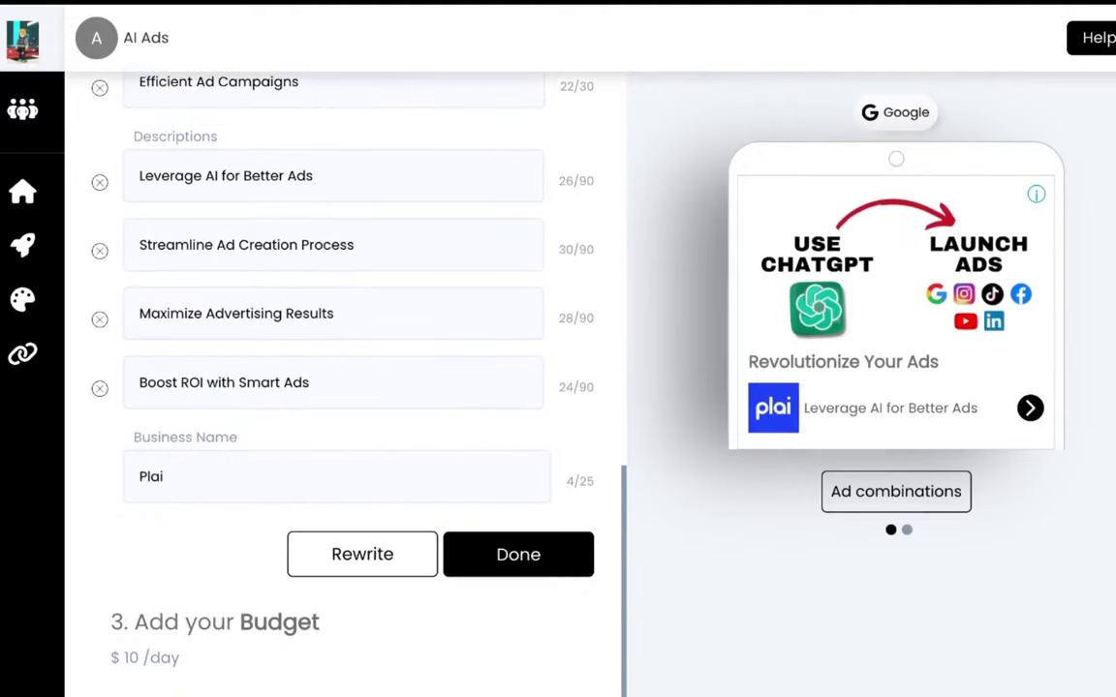
click(496, 554)
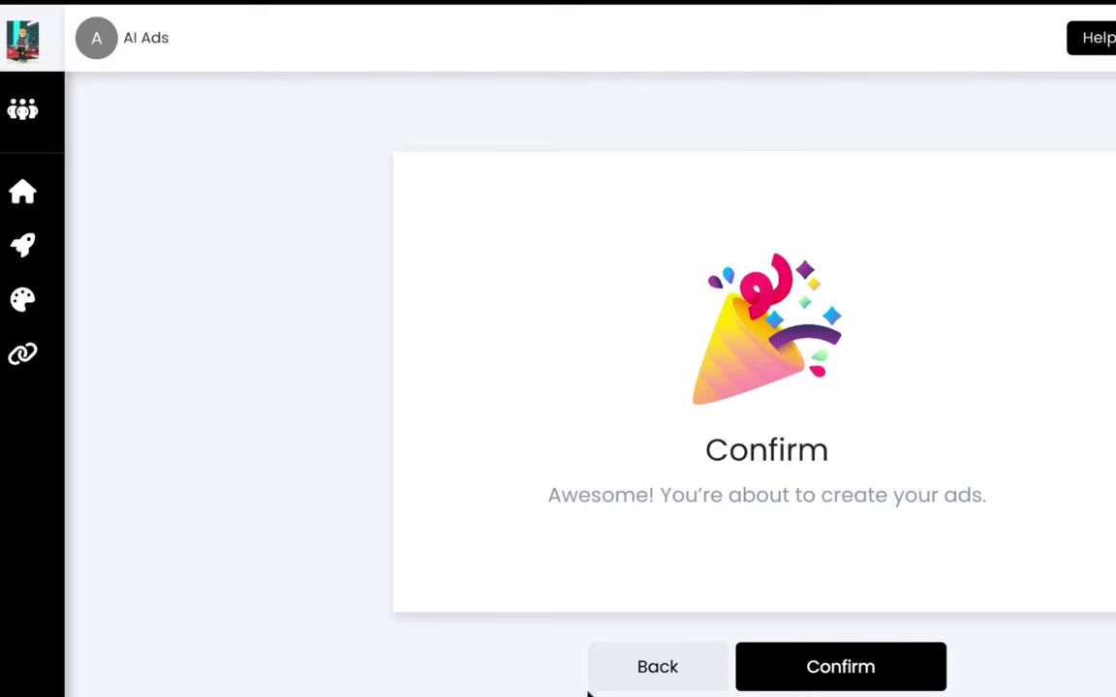
click(766, 678)
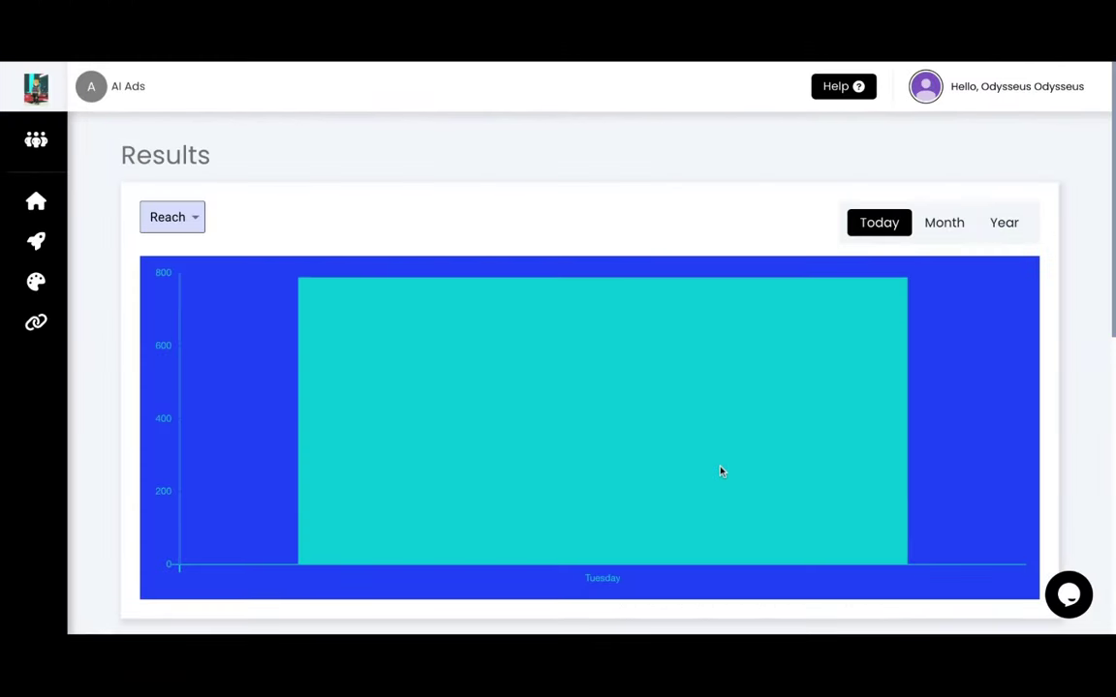
- Examine the LinkedIn campaign's reach chart, all-time insights, settings and creative in the results
scroll(721, 472, down, 2)
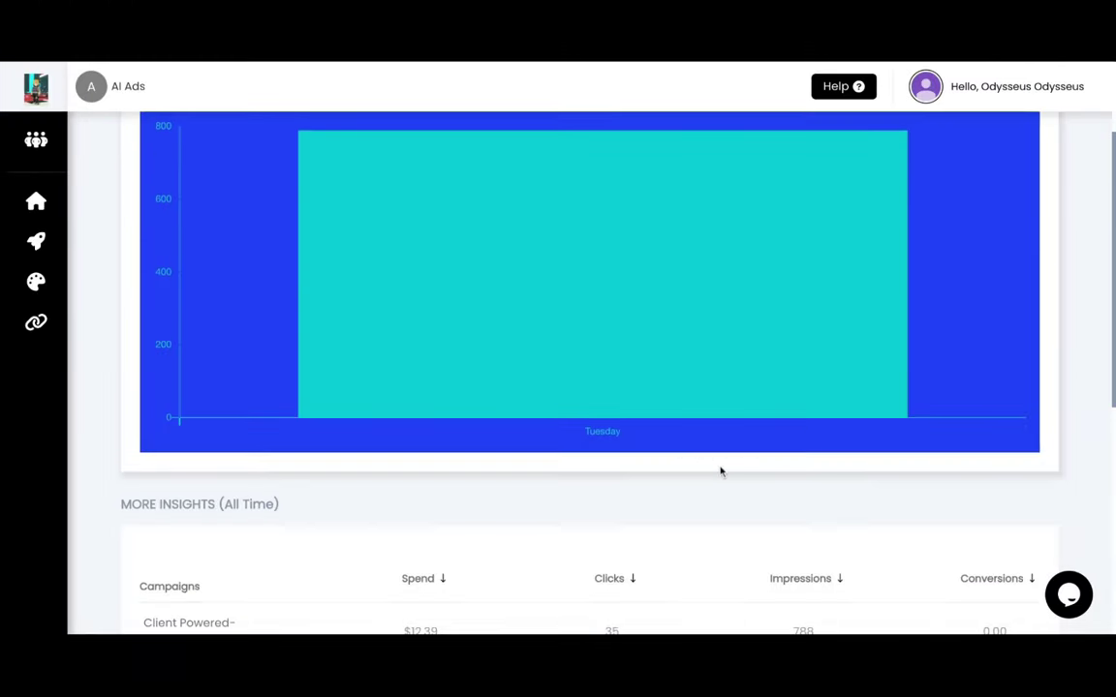
scroll(721, 472, down, 2)
scroll(721, 472, down, 1)
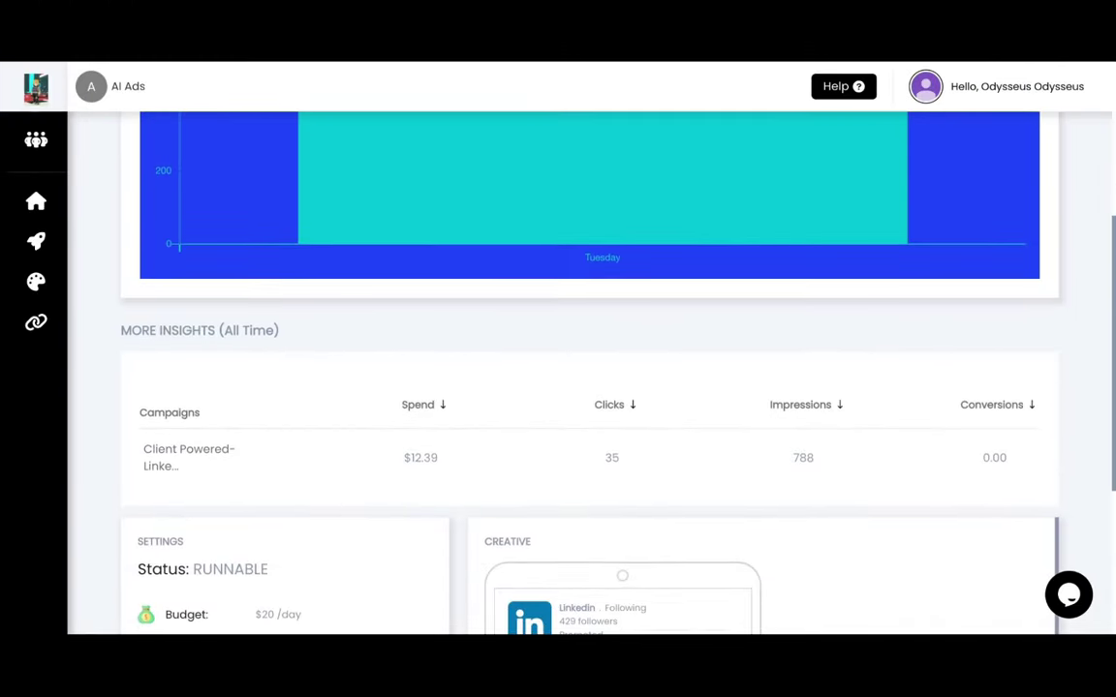
- Check the LinkedIn campaign's budget, targeting and destination beside its ad preview, and review its all-time spend, clicks and impressions
scroll(622, 465, down, 4)
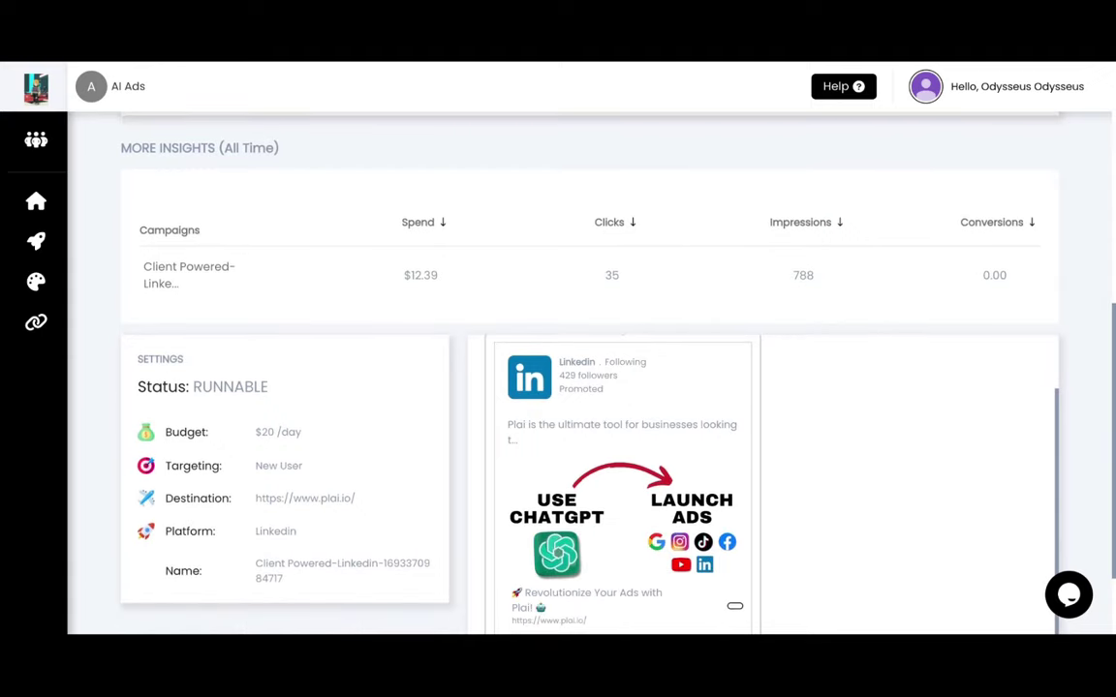
scroll(589, 387, down, 2)
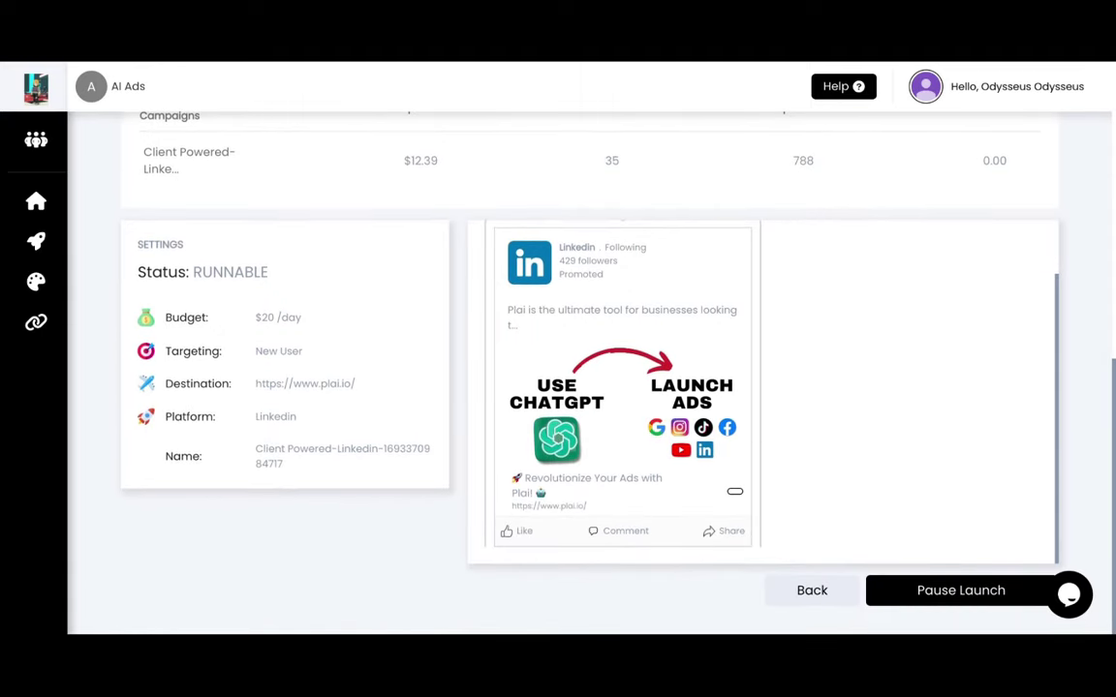
scroll(622, 387, up, 1)
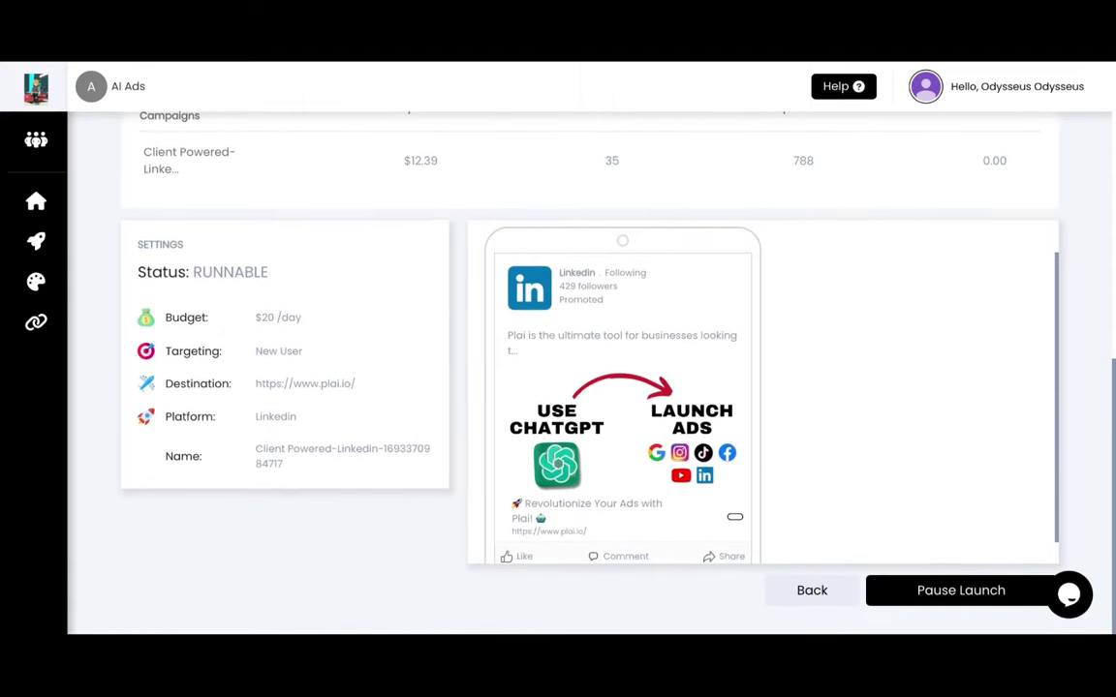
scroll(622, 387, up, 1)
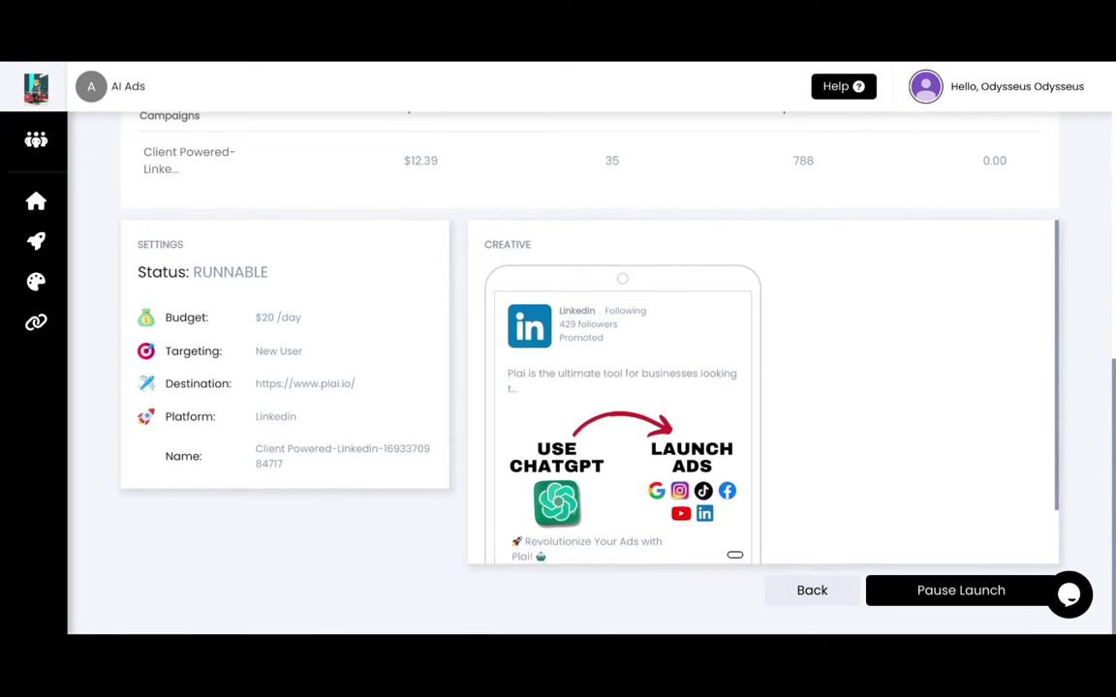
scroll(589, 388, up, 1)
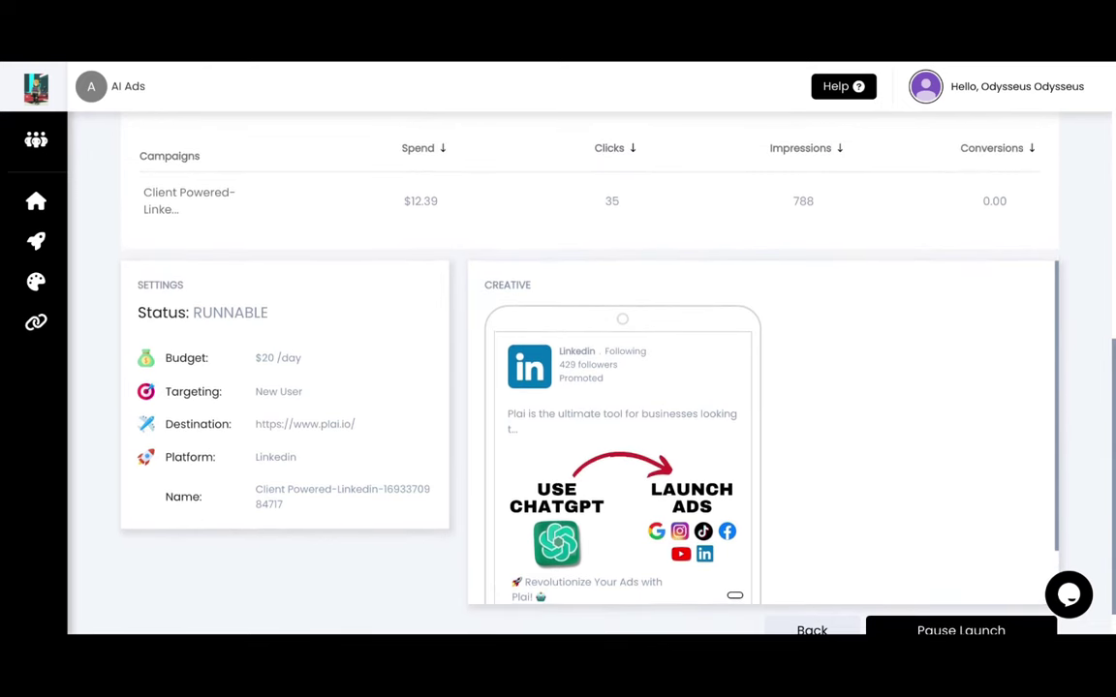
scroll(589, 388, up, 5)
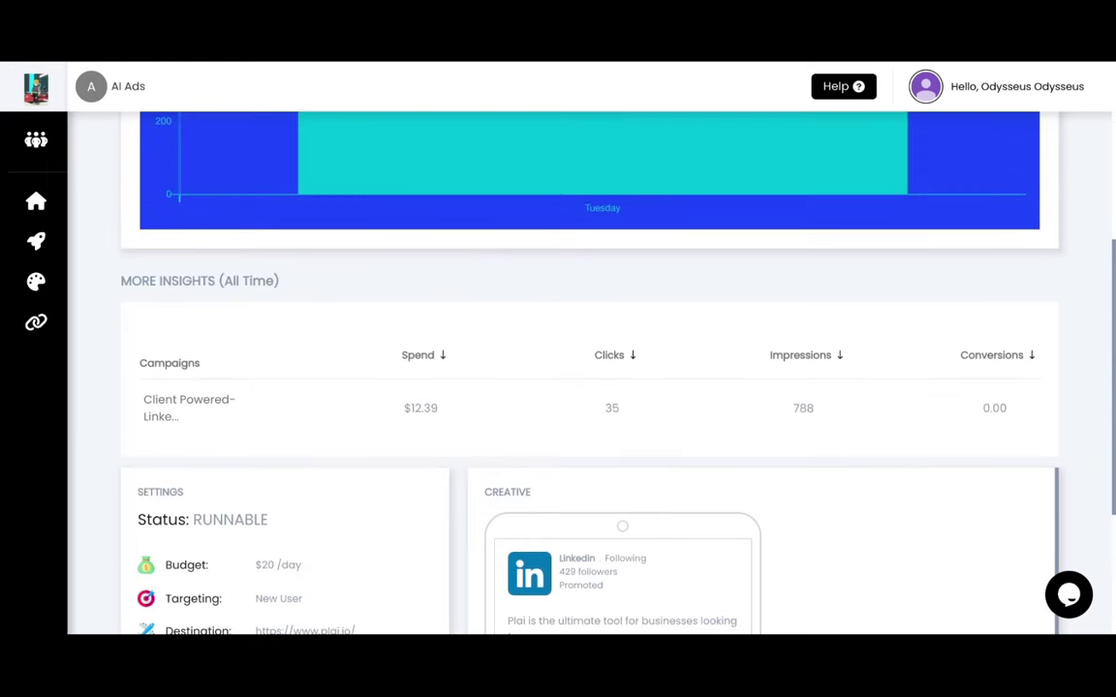
scroll(589, 388, up, 9)
scroll(589, 387, down, 7)
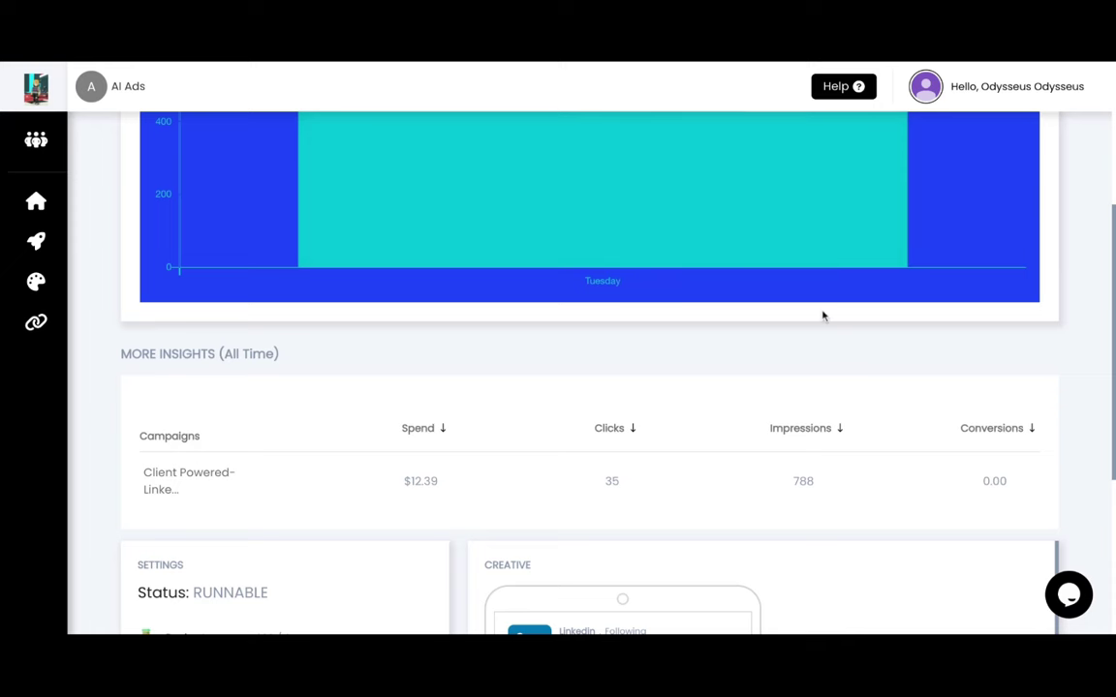
- Switch the LinkedIn campaign's results chart from reach to clicks
scroll(823, 316, up, 4)
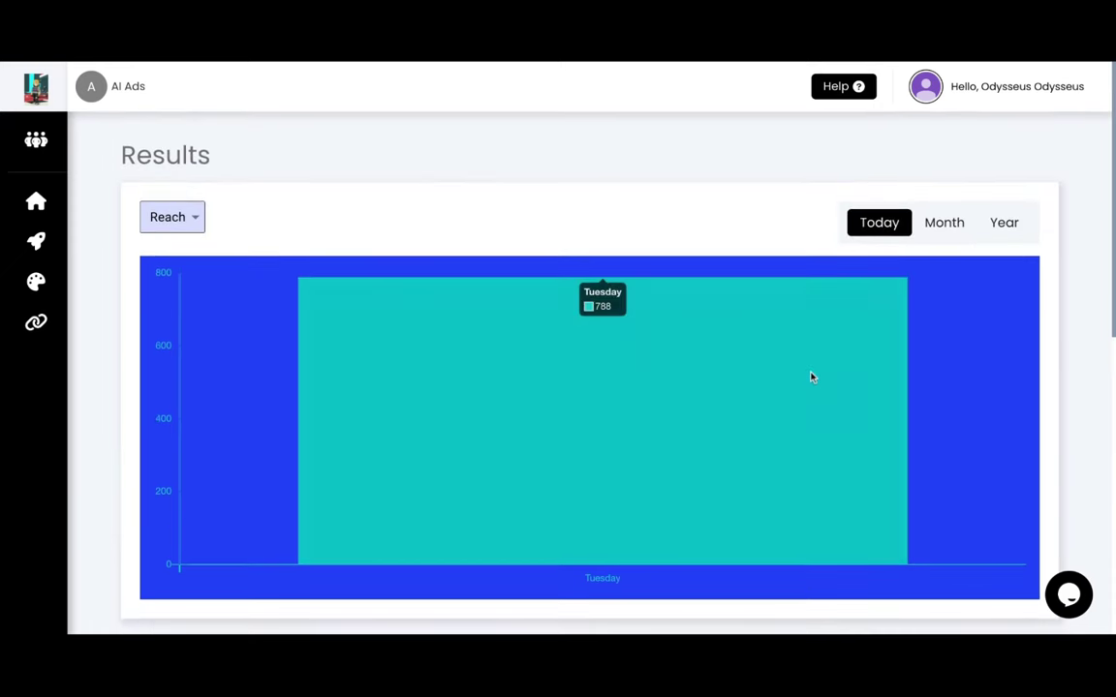
click(198, 229)
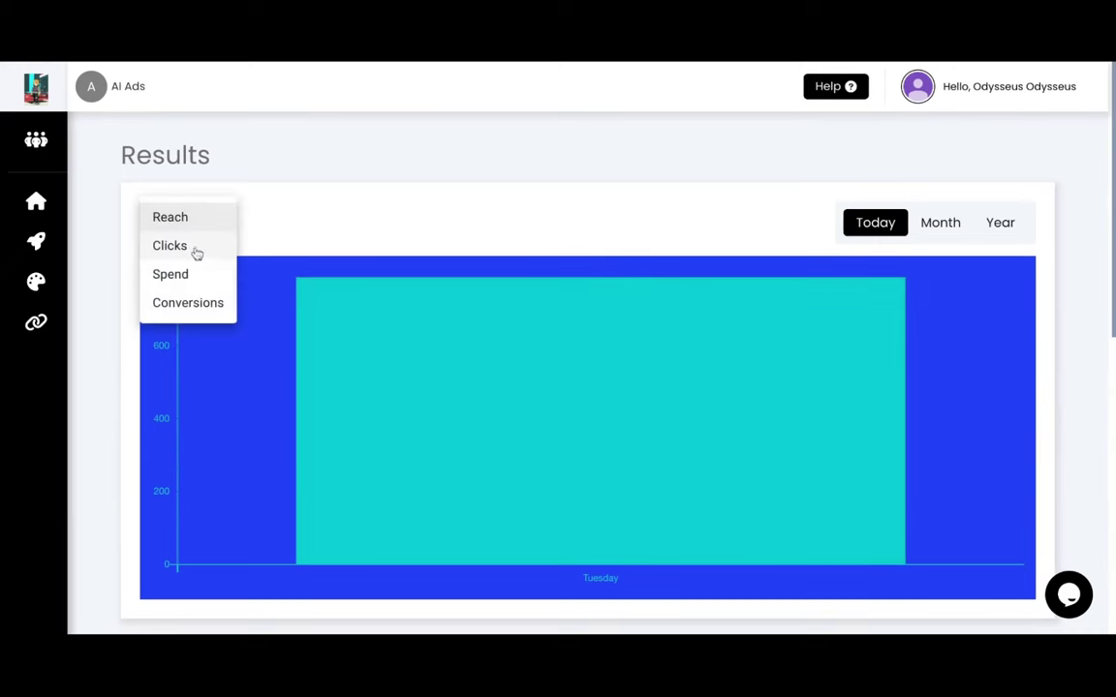
click(197, 250)
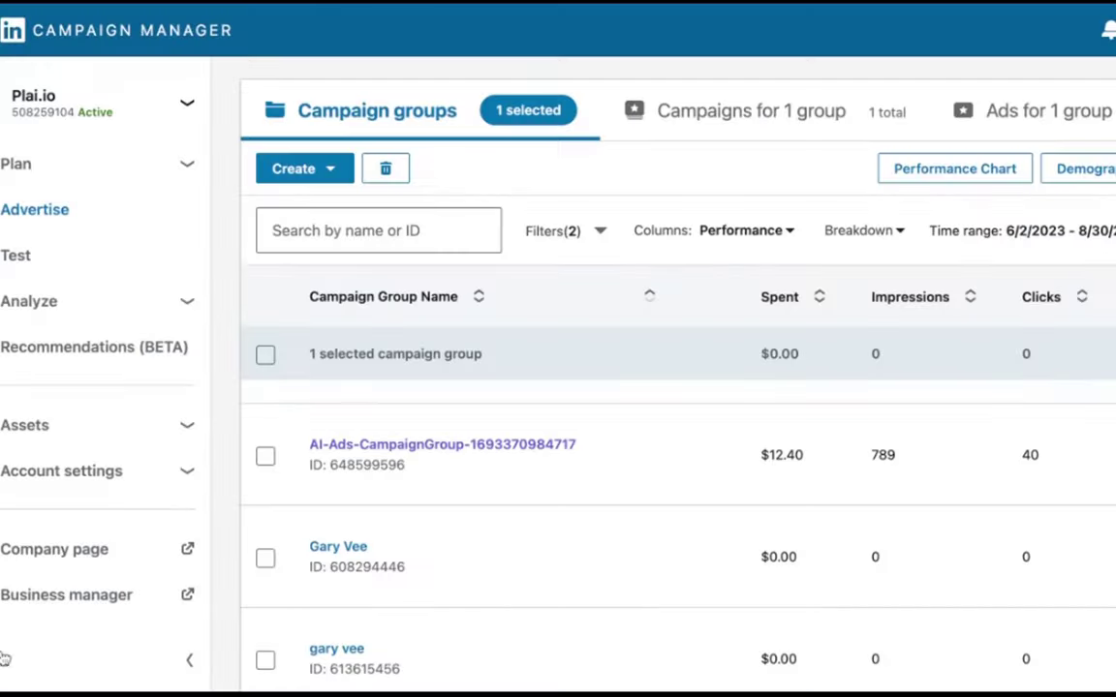
scroll(1062, 441, right, 5)
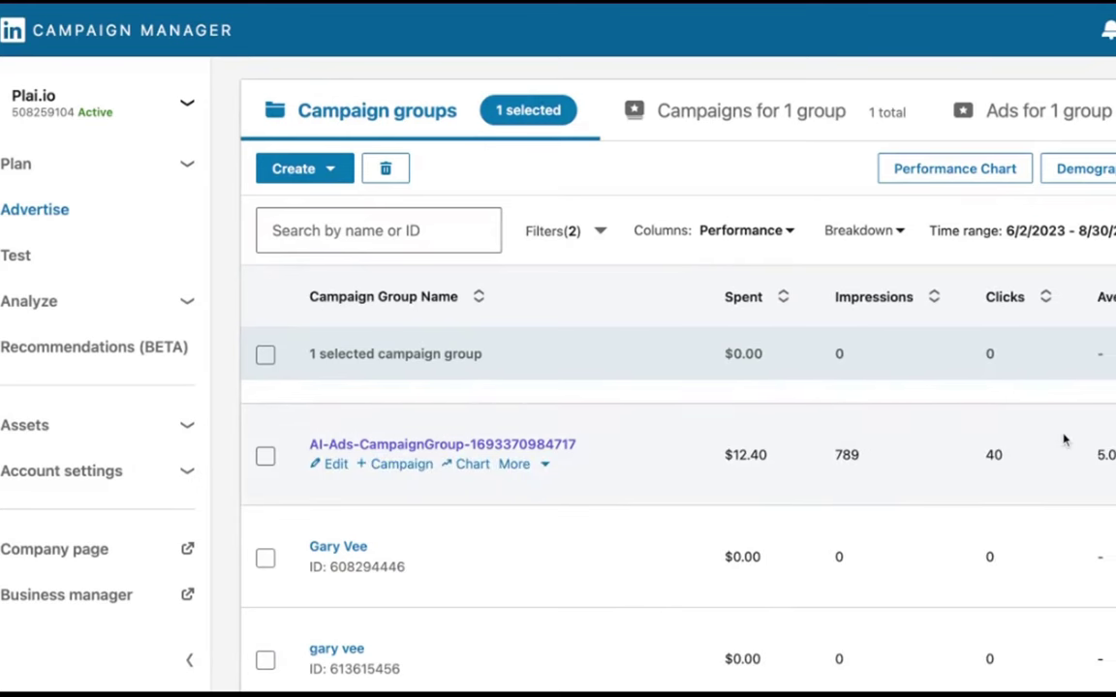
scroll(775, 455, right, 8)
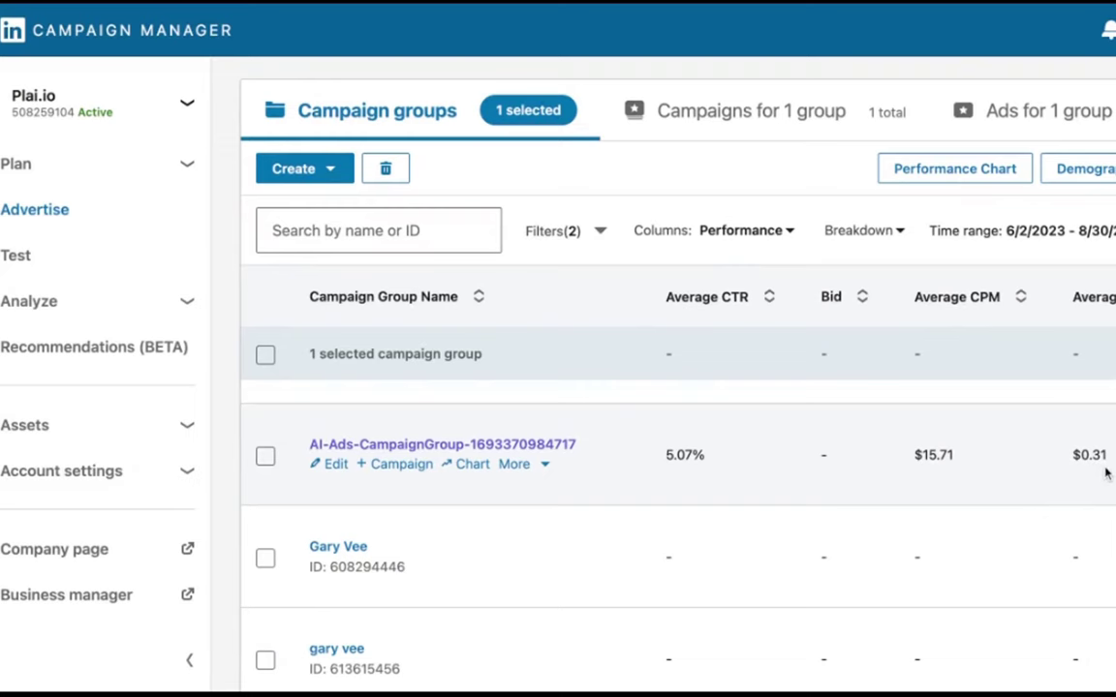
scroll(1104, 455, up, 2)
scroll(1106, 473, up, 3)
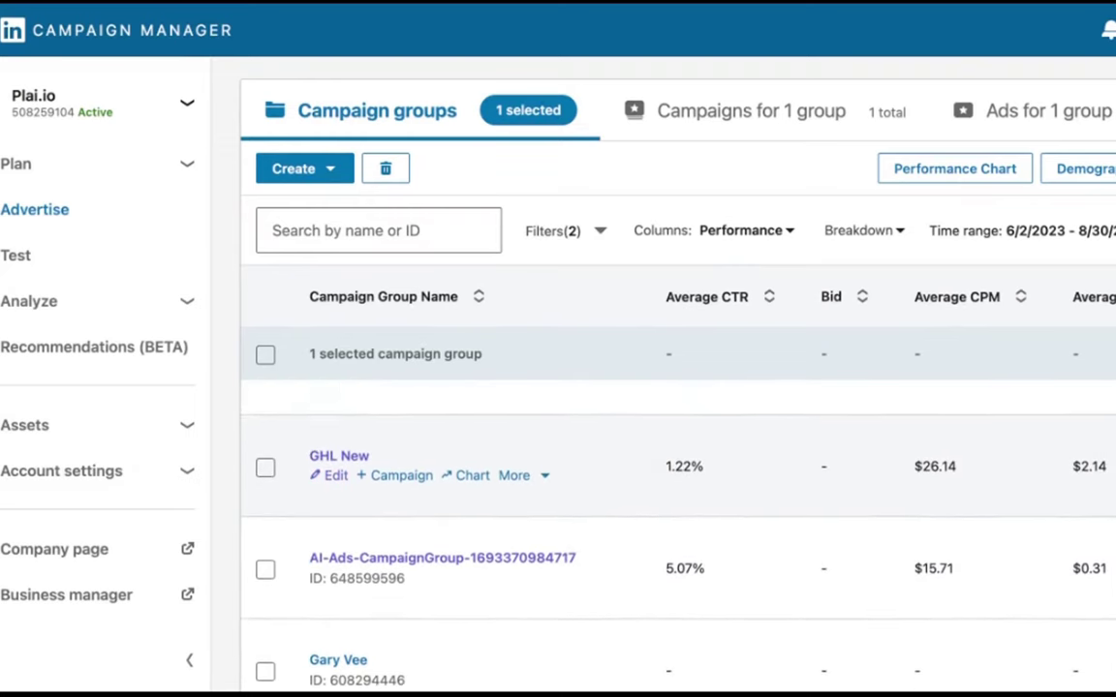
scroll(678, 523, up, 1)
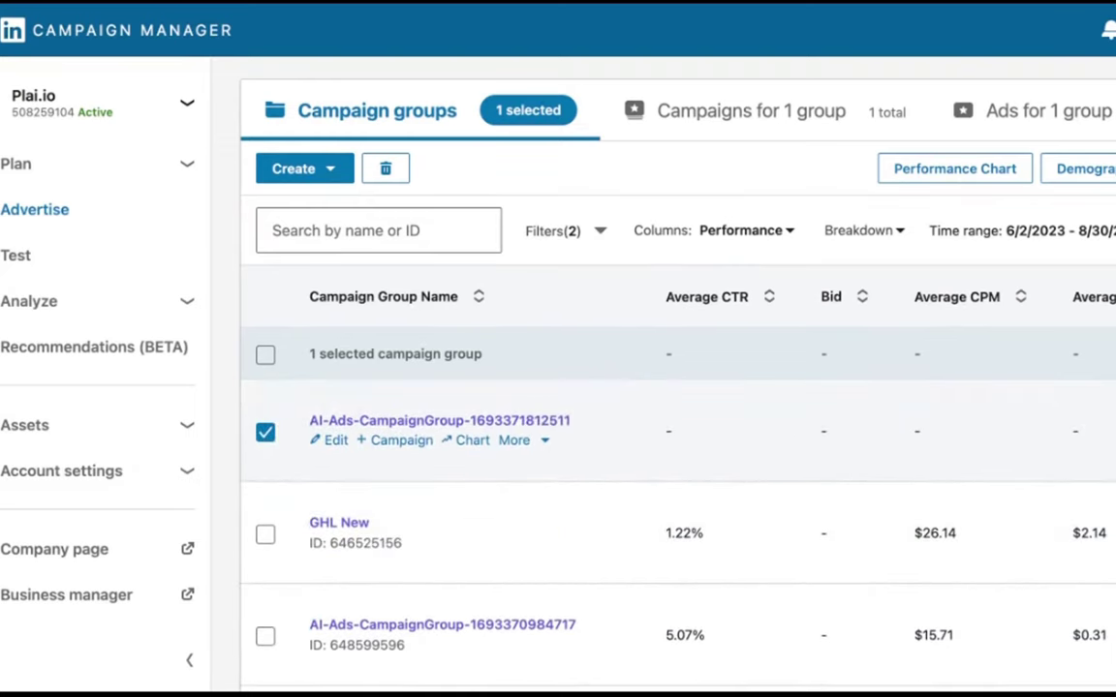
- Compare the GHL New and AI-Ads campaign groups by average CPM, average CPC, conversions, impressions, spend and status
scroll(1112, 532, down, 3)
scroll(1114, 532, right, 2)
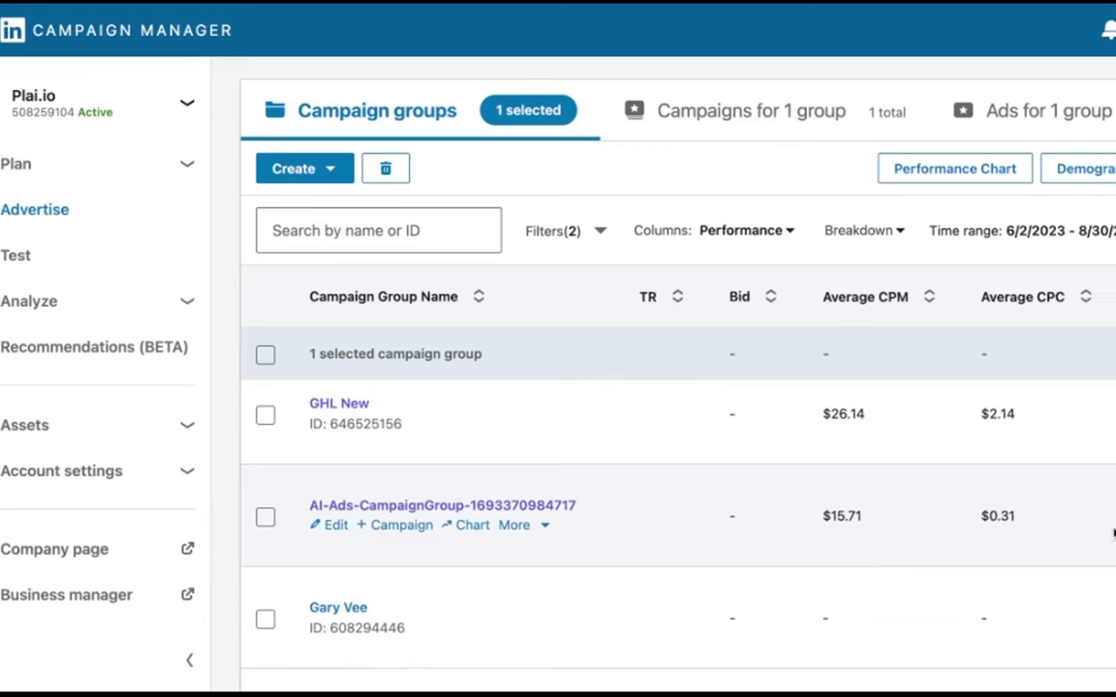
scroll(1114, 532, right, 4)
scroll(1114, 532, left, 3)
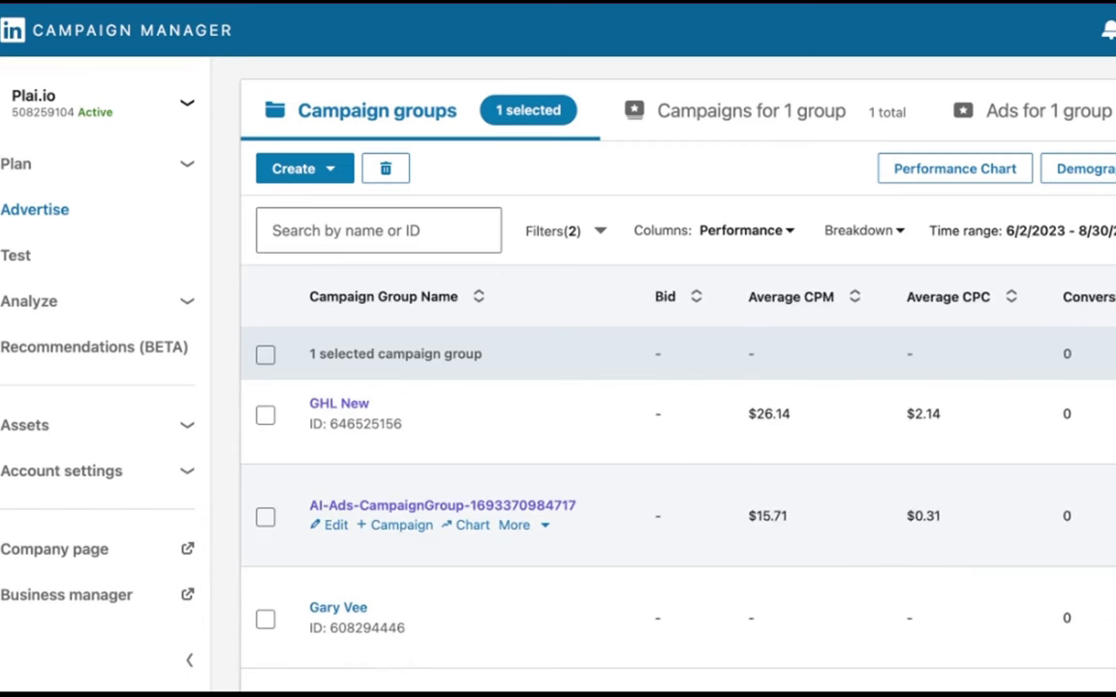
scroll(789, 436, left, 6)
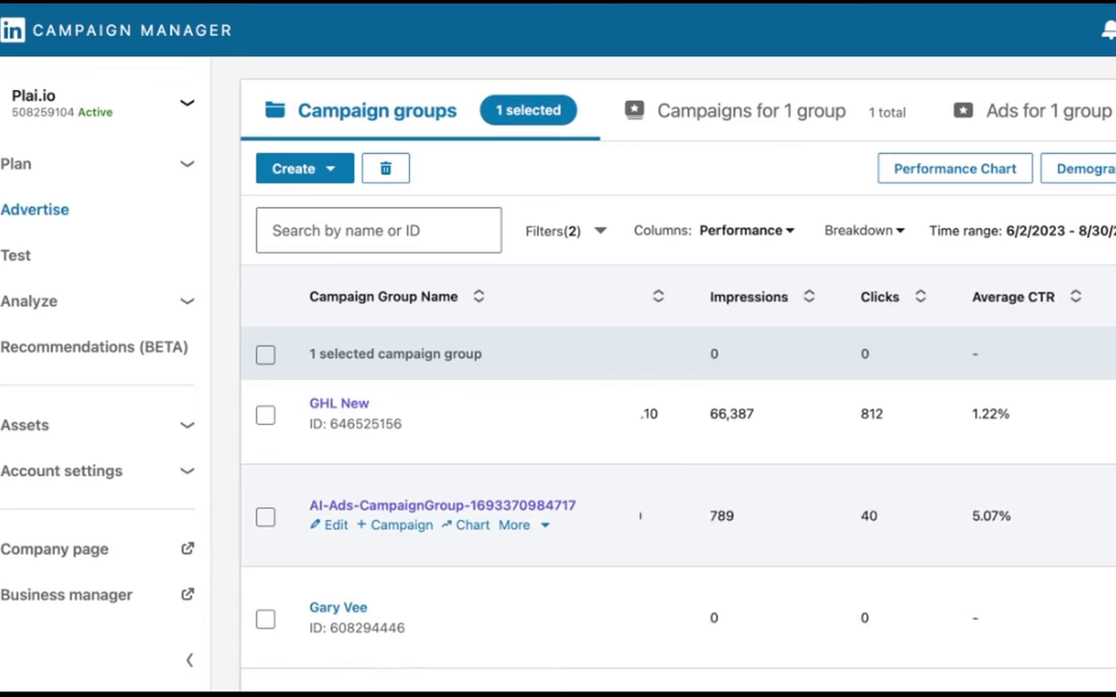
scroll(790, 436, left, 5)
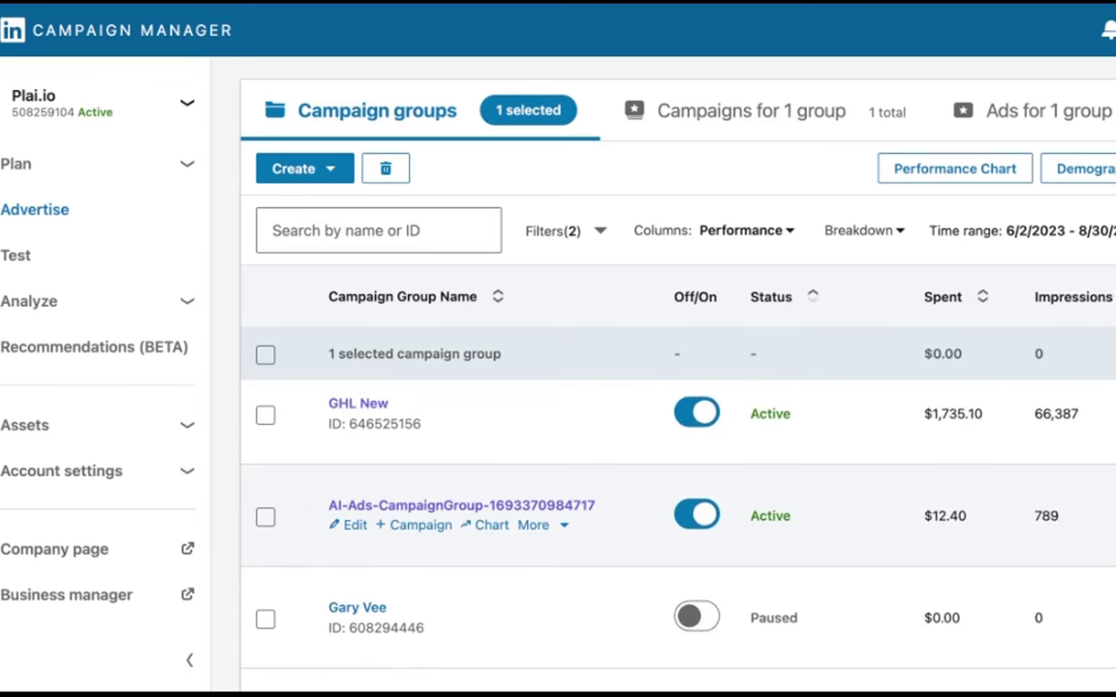
scroll(991, 523, down, 2)
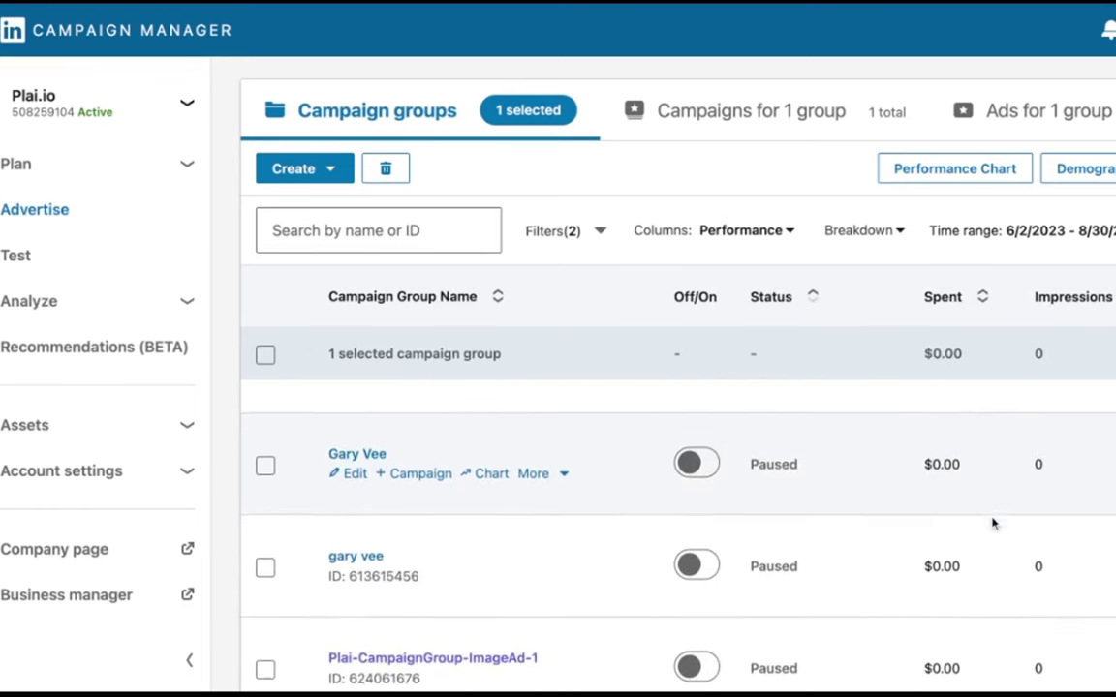
scroll(991, 523, up, 1)
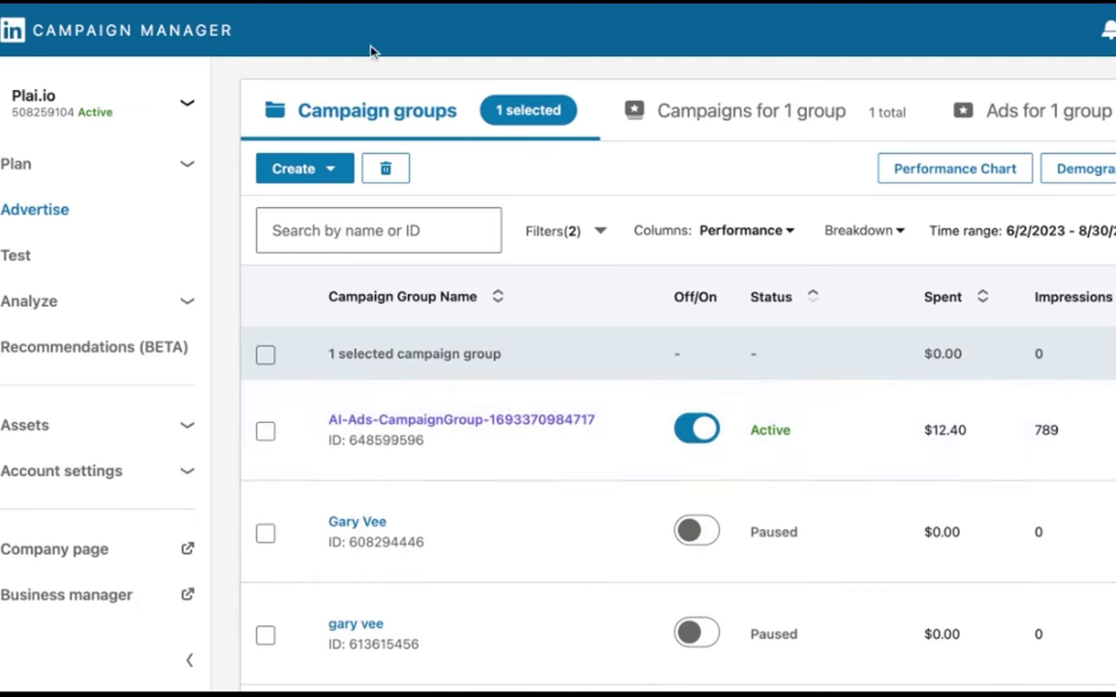
mouse_move(611, 434)
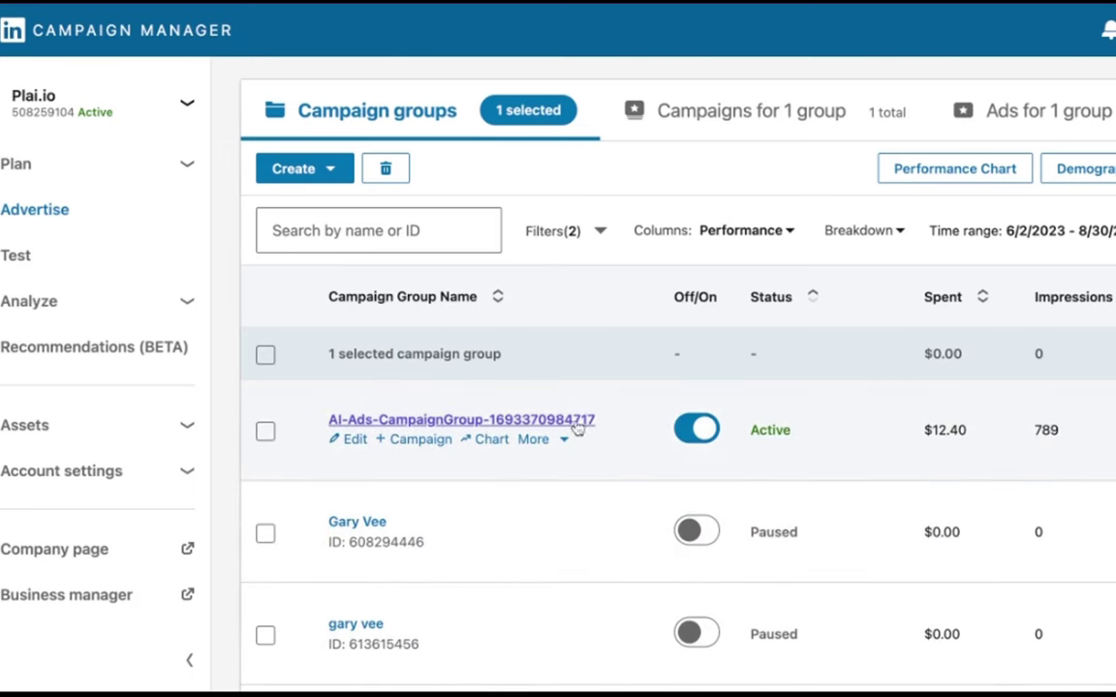
click(520, 426)
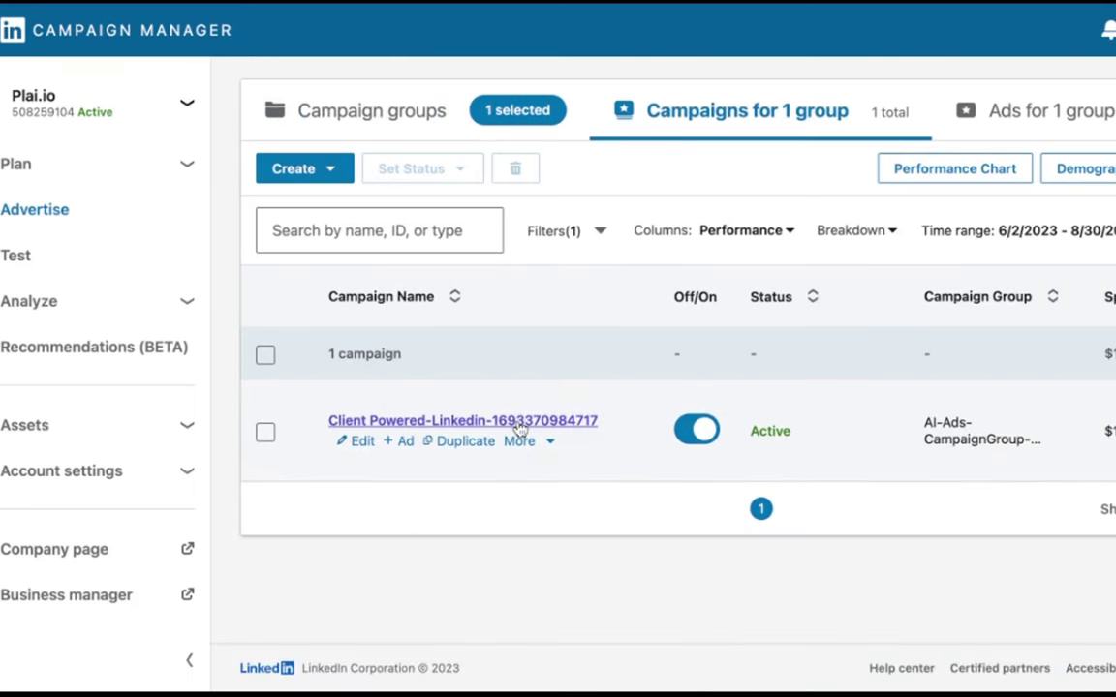
scroll(960, 417, right, 5)
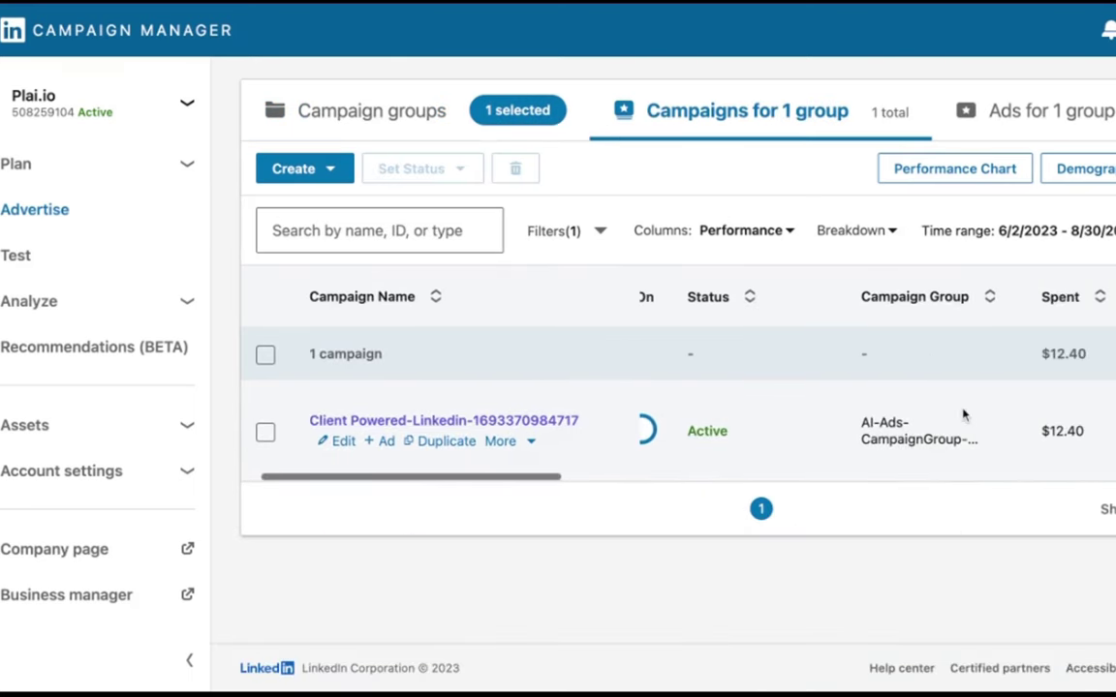
scroll(964, 415, right, 6)
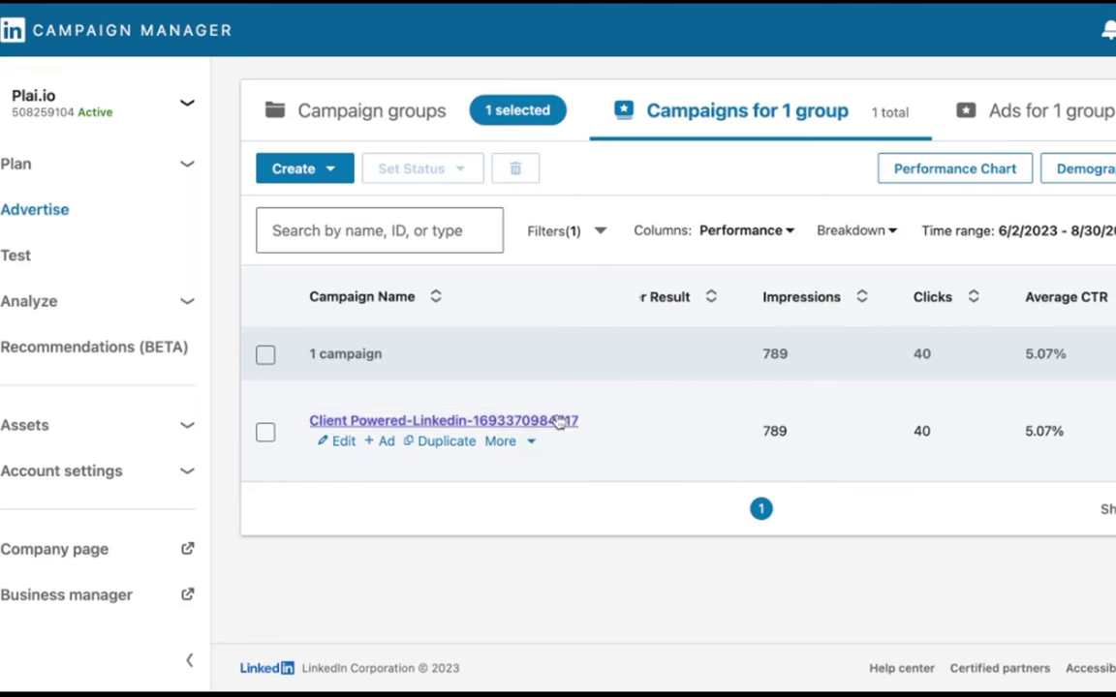
scroll(1014, 386, right, 2)
mouse_move(473, 431)
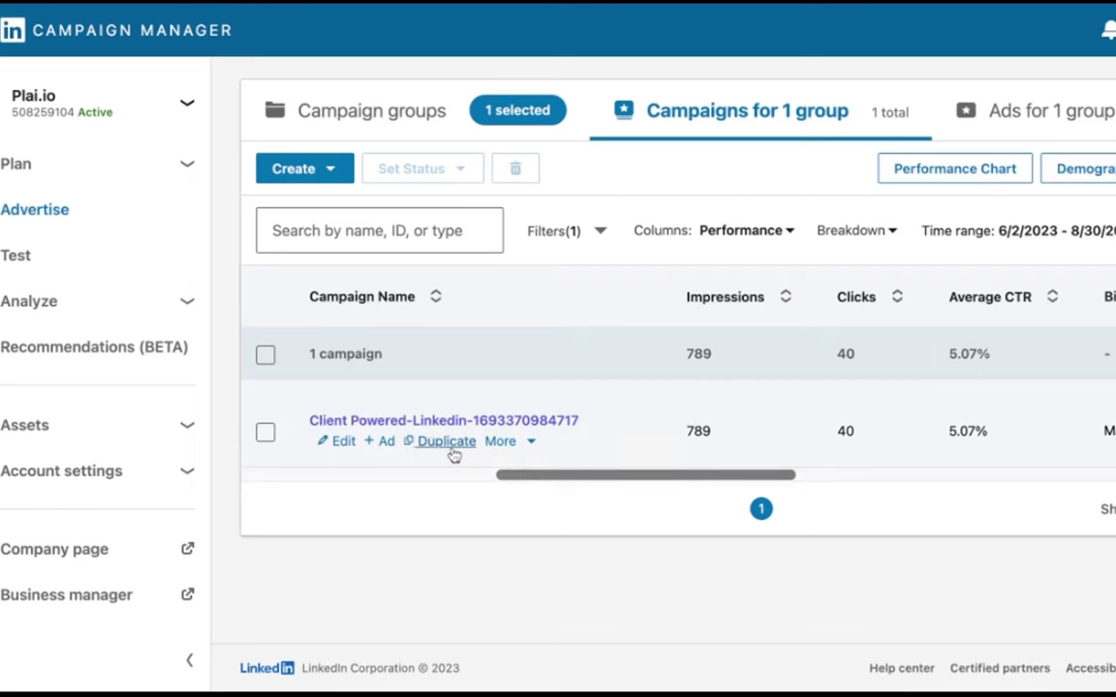
click(341, 442)
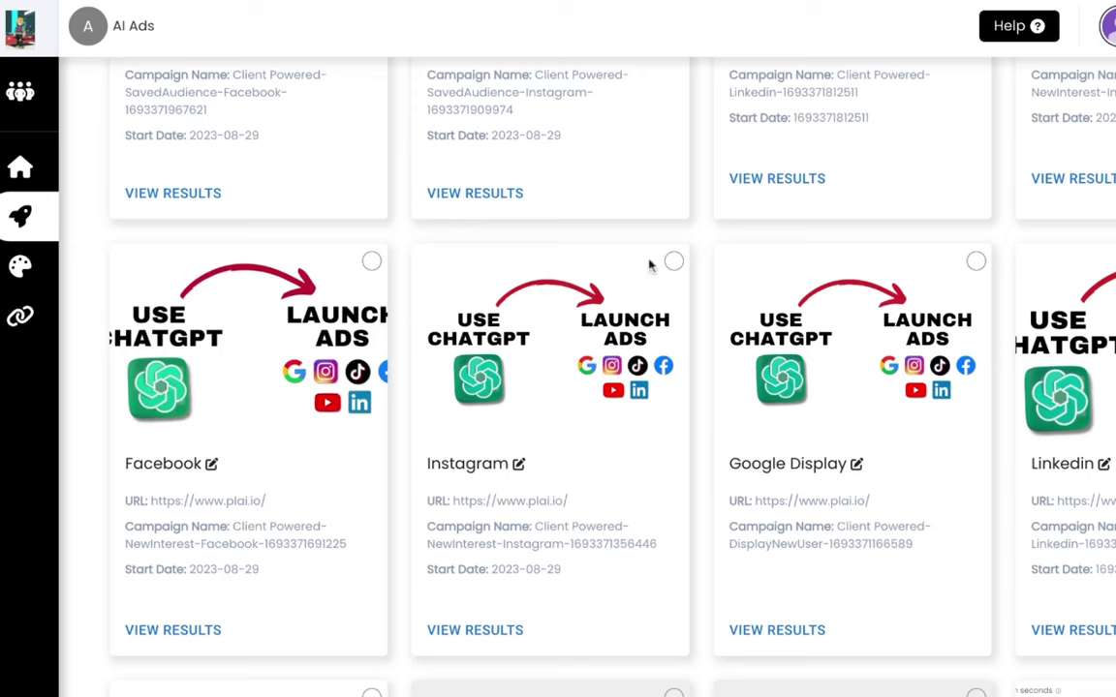
scroll(470, 204, up, 10)
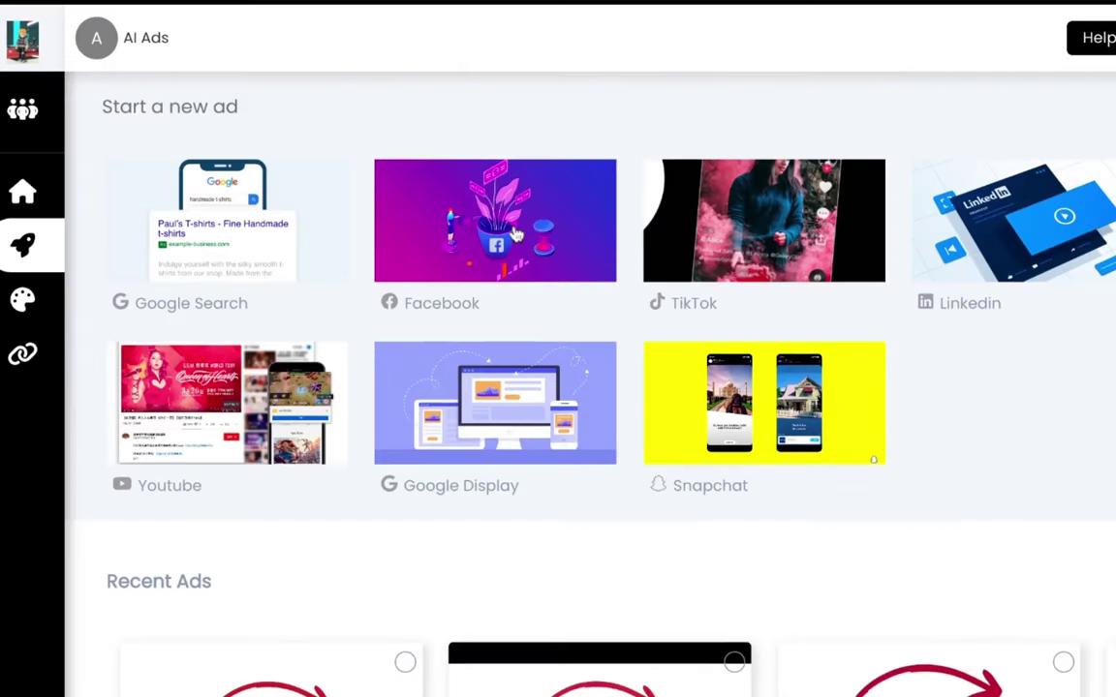
click(516, 236)
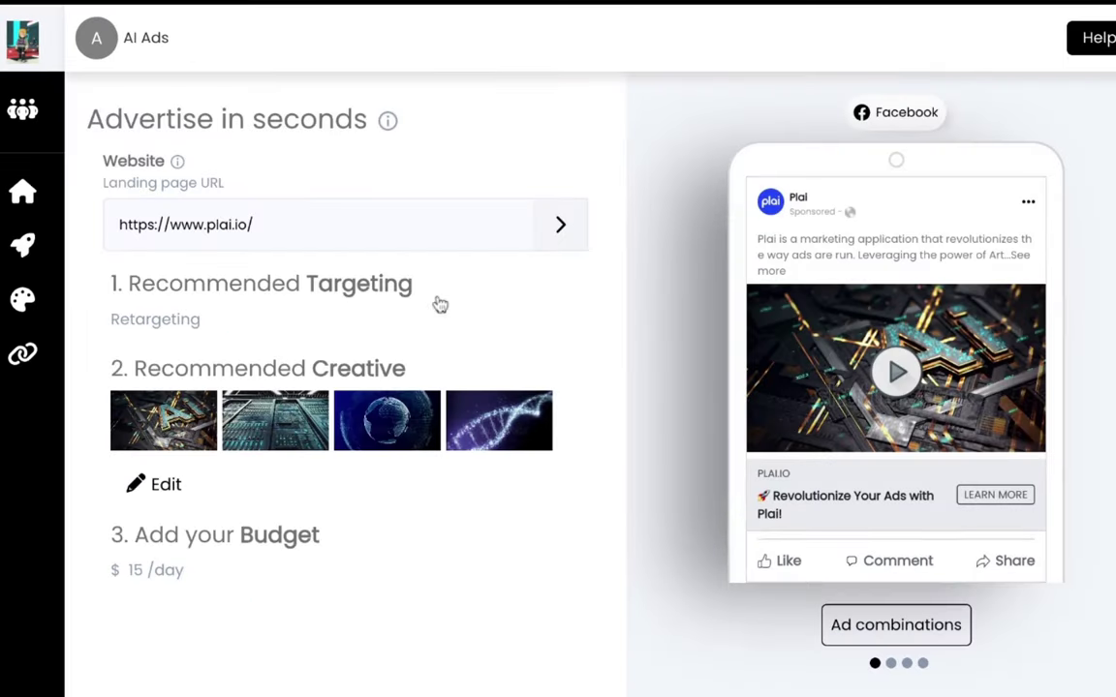
click(315, 286)
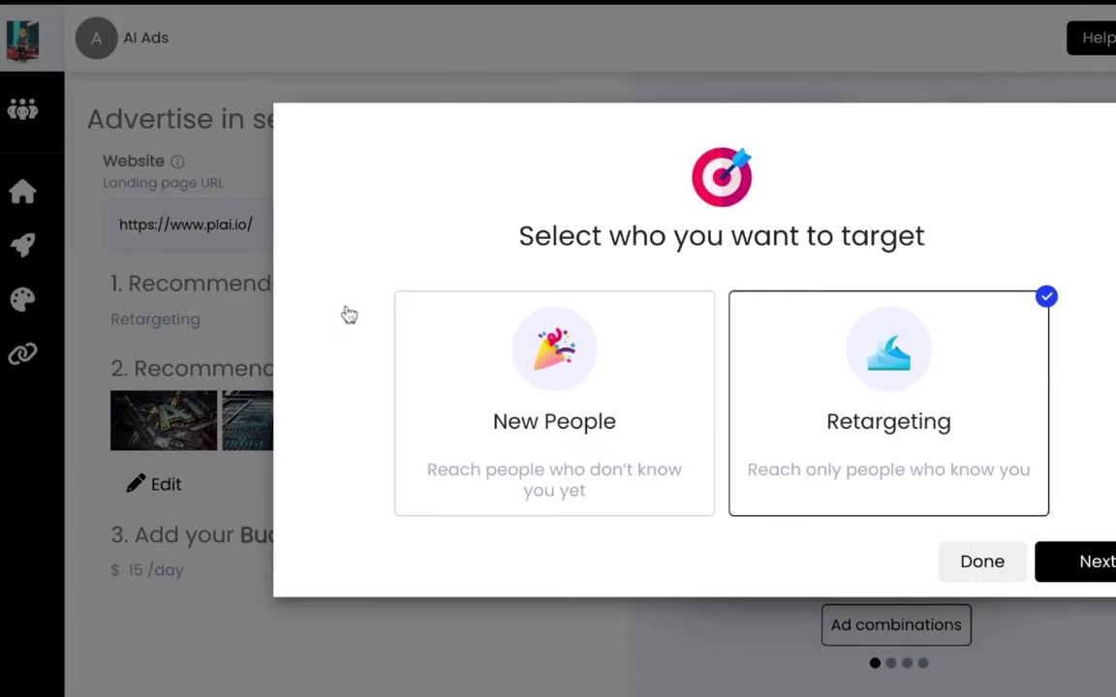
click(1052, 568)
click(904, 458)
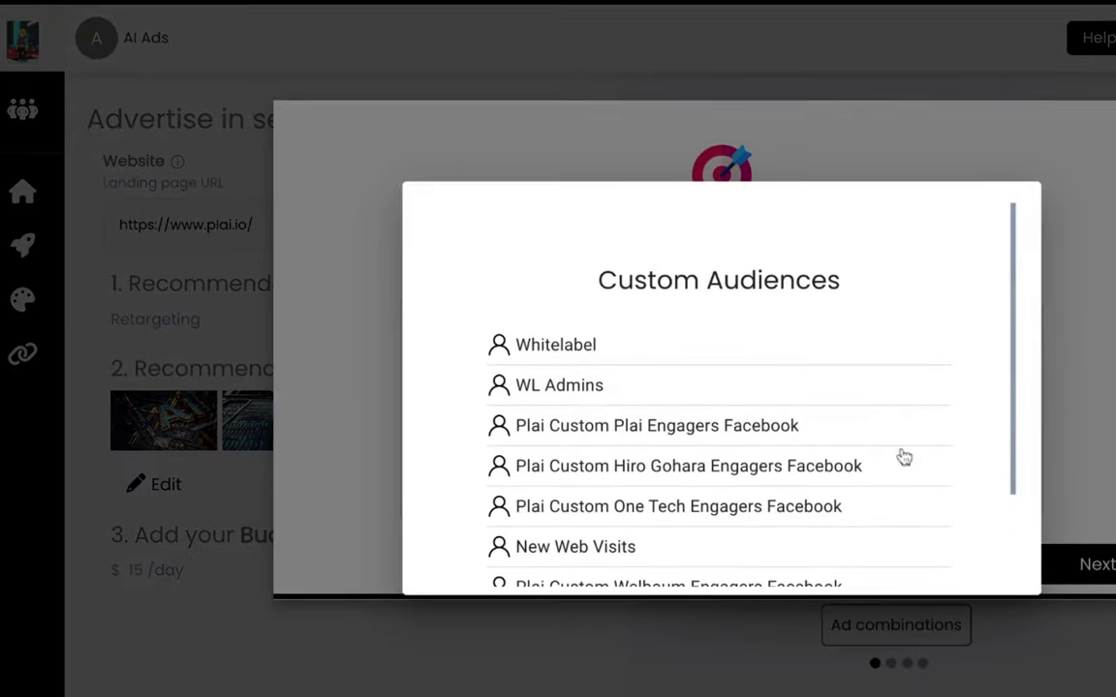
scroll(720, 518, down, 2)
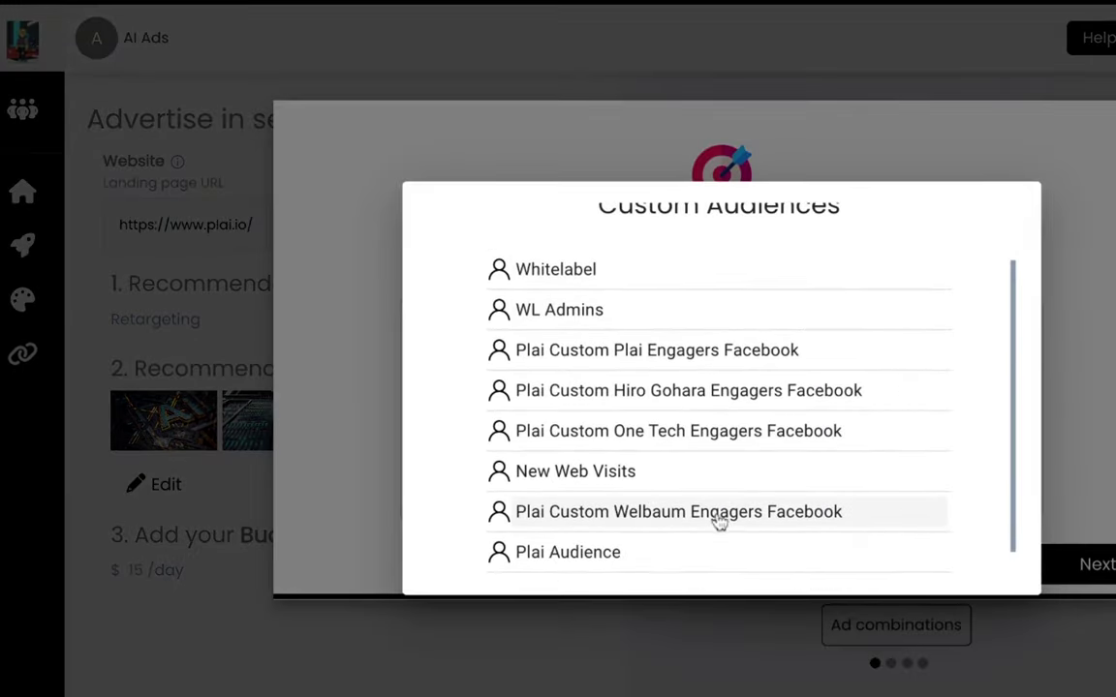
click(655, 478)
click(1109, 560)
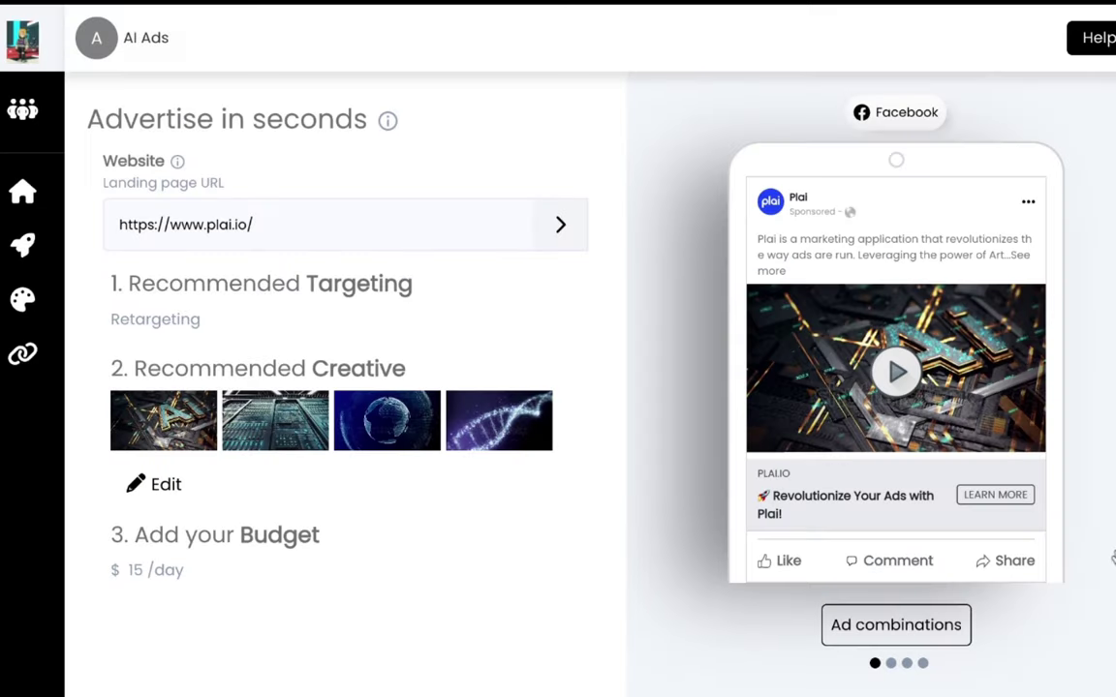
- Edit the Facebook ad's recommended creative and remove all four Shutterstock videos from its video selection
click(341, 480)
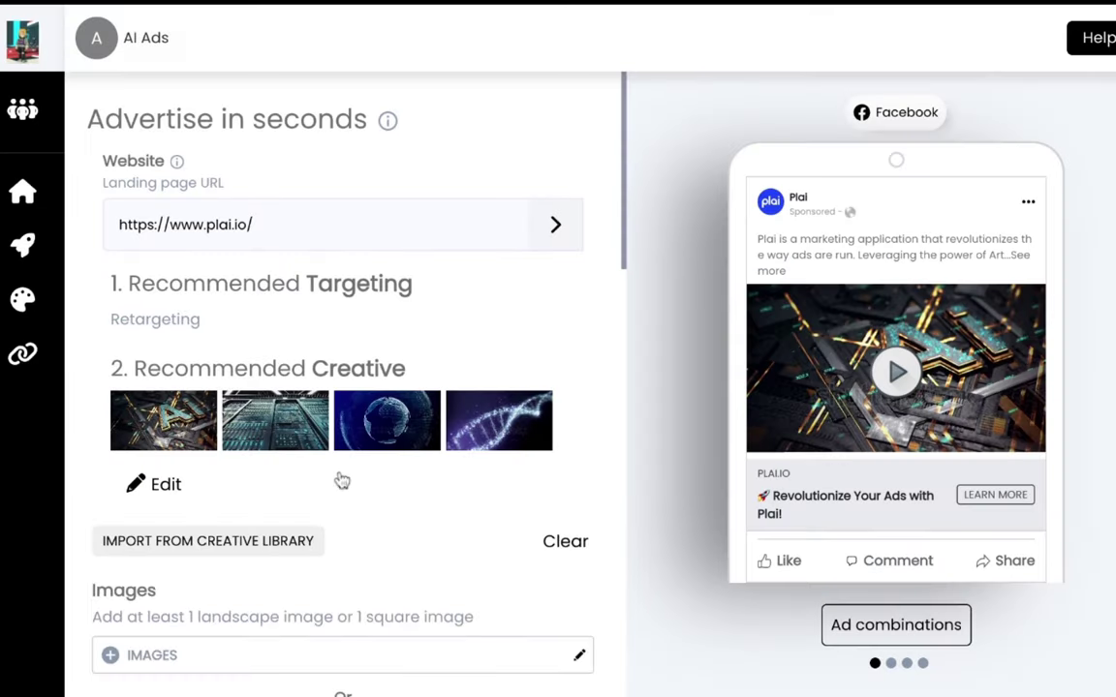
scroll(341, 579, down, 3)
click(334, 475)
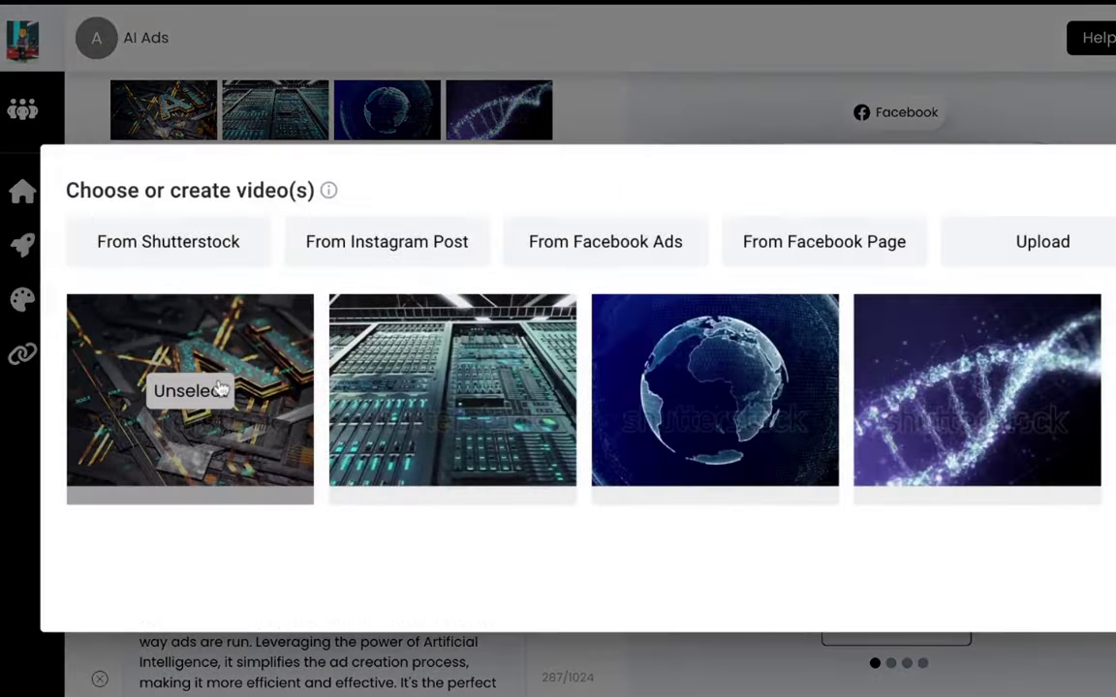
click(219, 390)
click(219, 390)
double_click(219, 390)
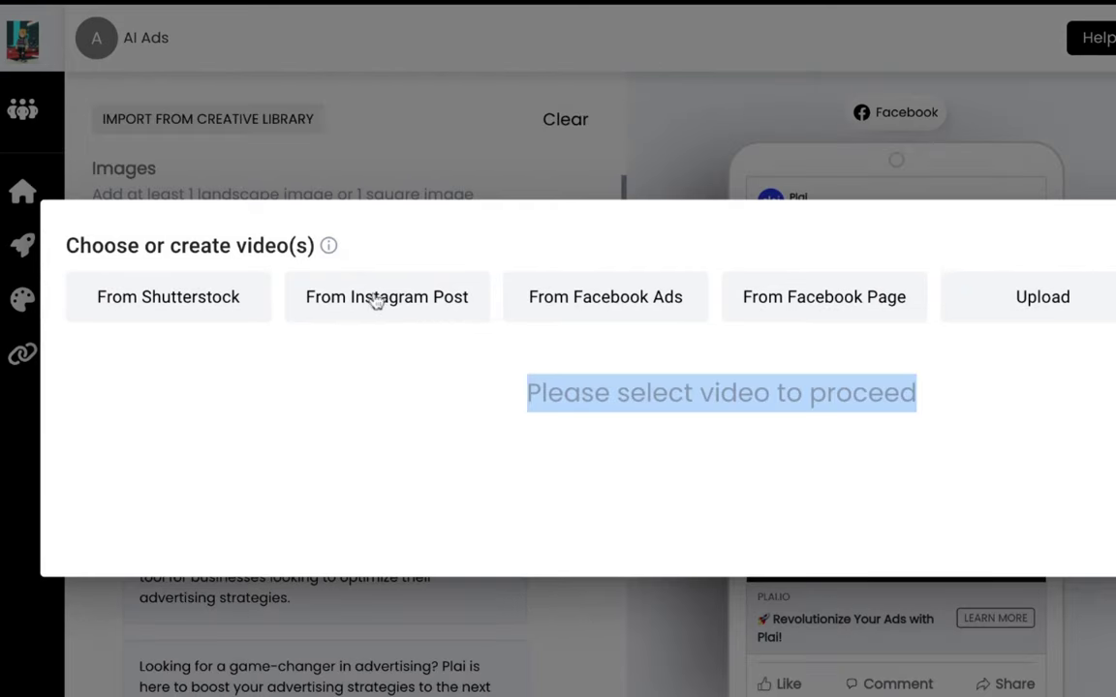
- Choose the USE CHATGPT / LAUNCH ADS video from the existing Facebook ads as the creative and confirm creation of the Facebook ad
click(542, 286)
click(291, 312)
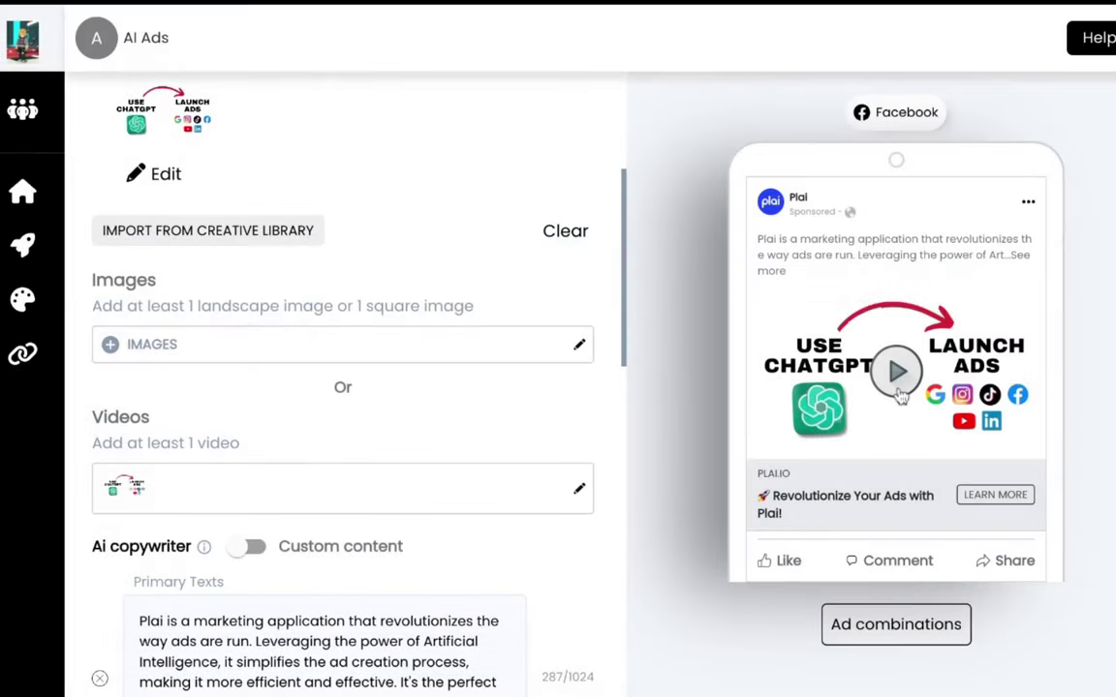
scroll(458, 461, down, 10)
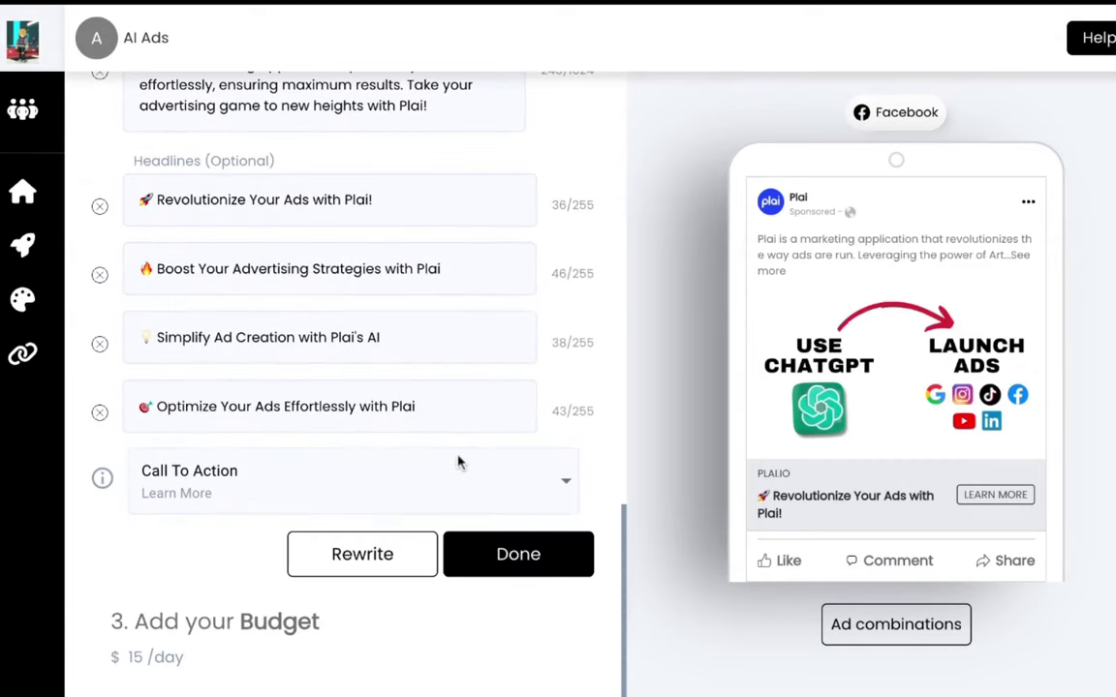
click(524, 570)
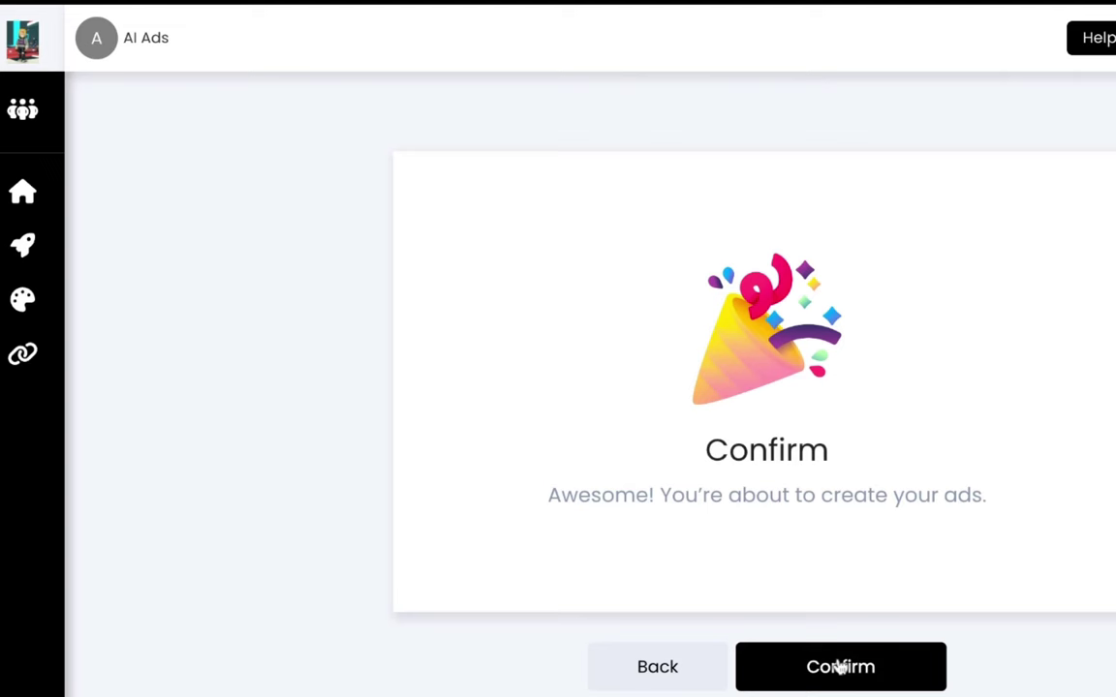
click(812, 678)
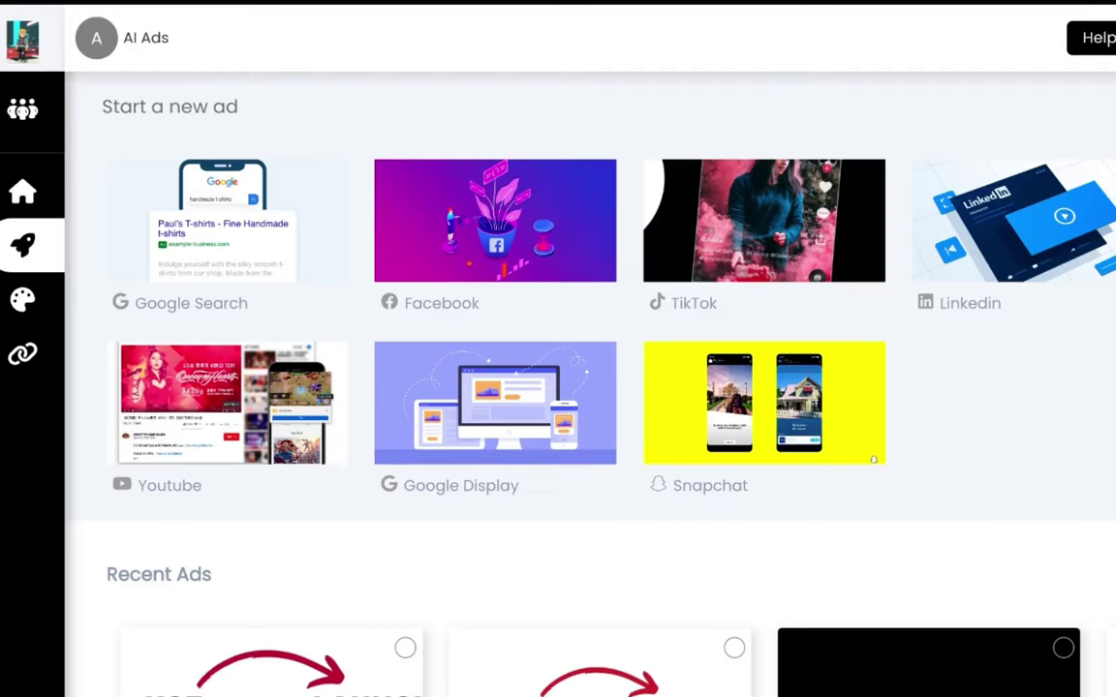
scroll(582, 387, down, 5)
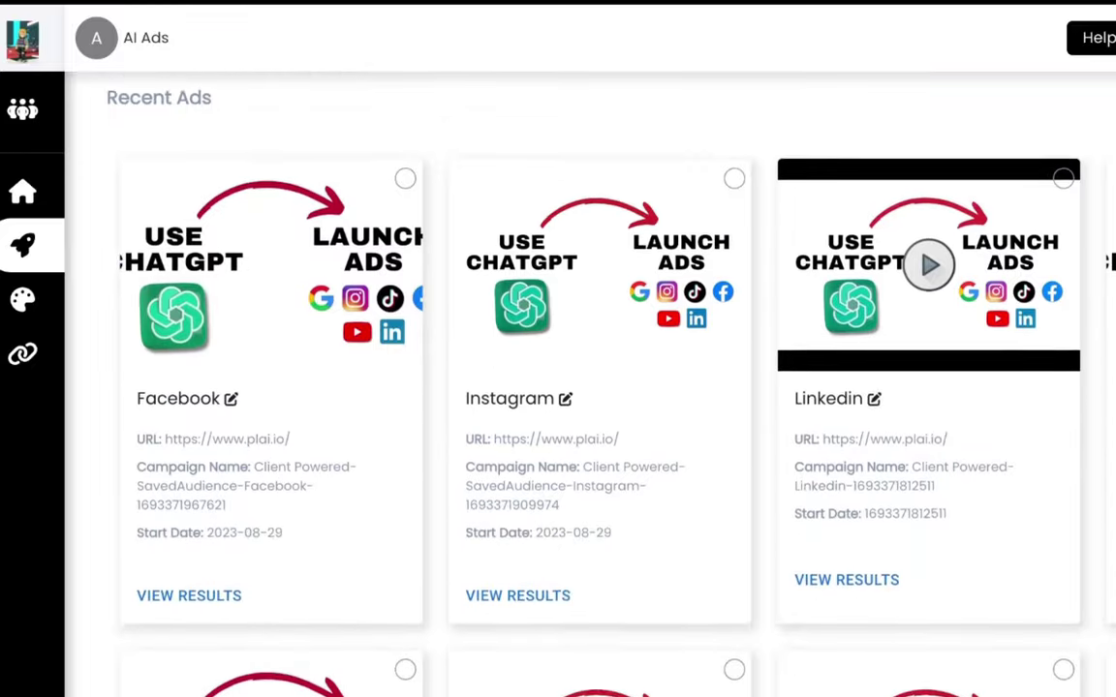
scroll(581, 387, down, 3)
scroll(581, 388, down, 3)
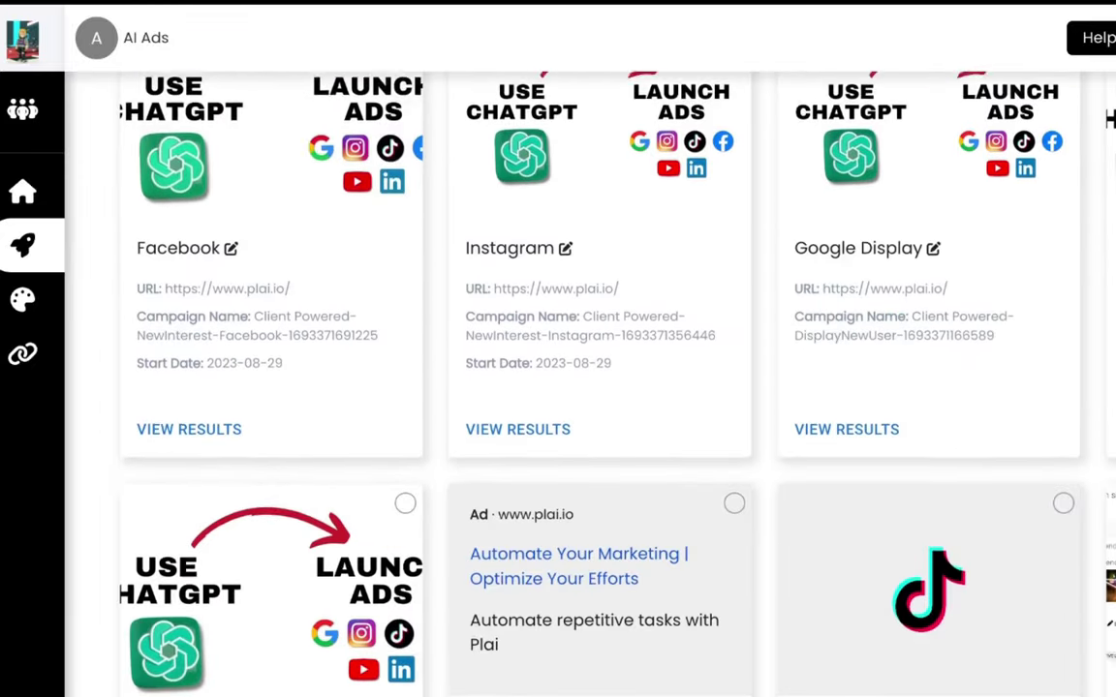
scroll(581, 388, up, 10)
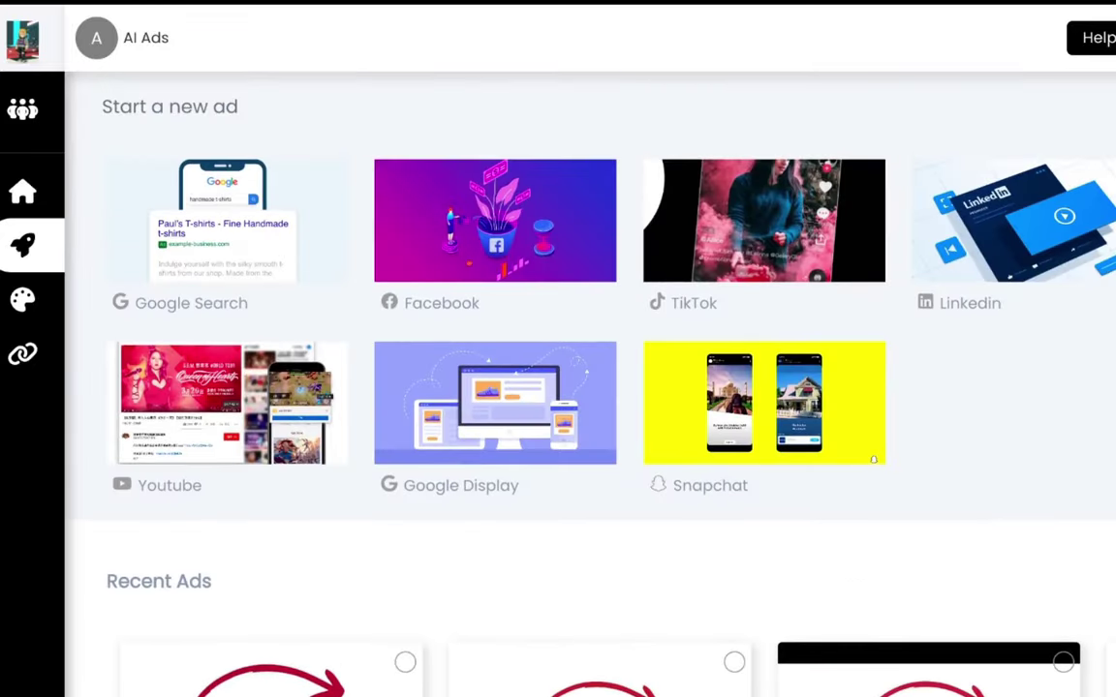
click(391, 249)
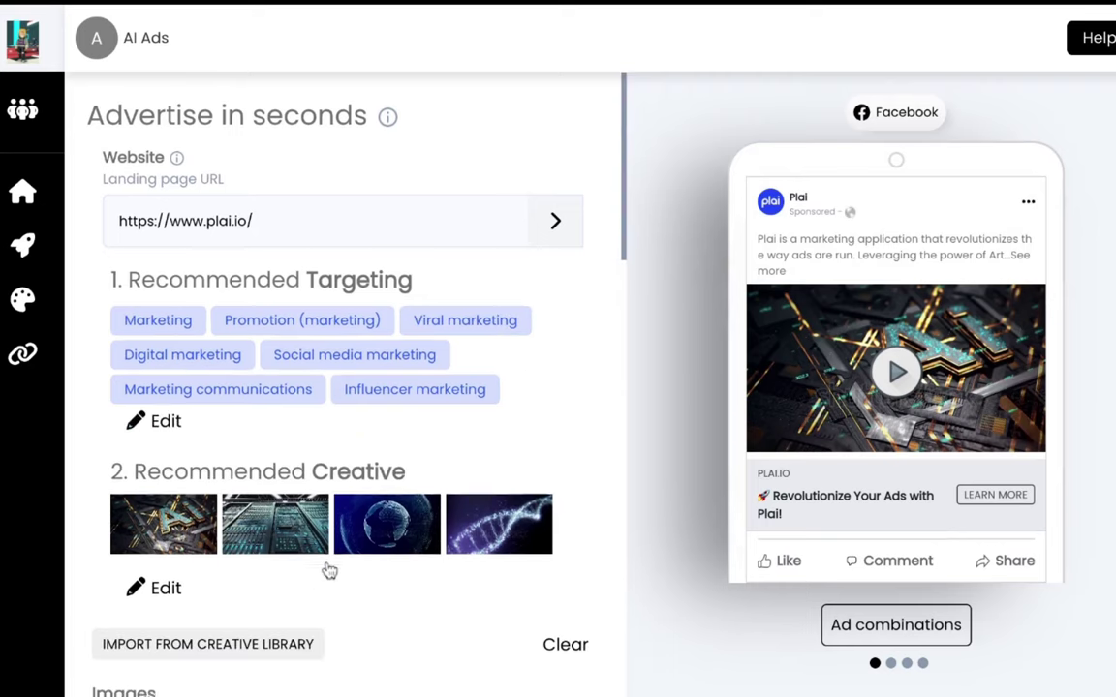
scroll(324, 466, down, 5)
click(327, 477)
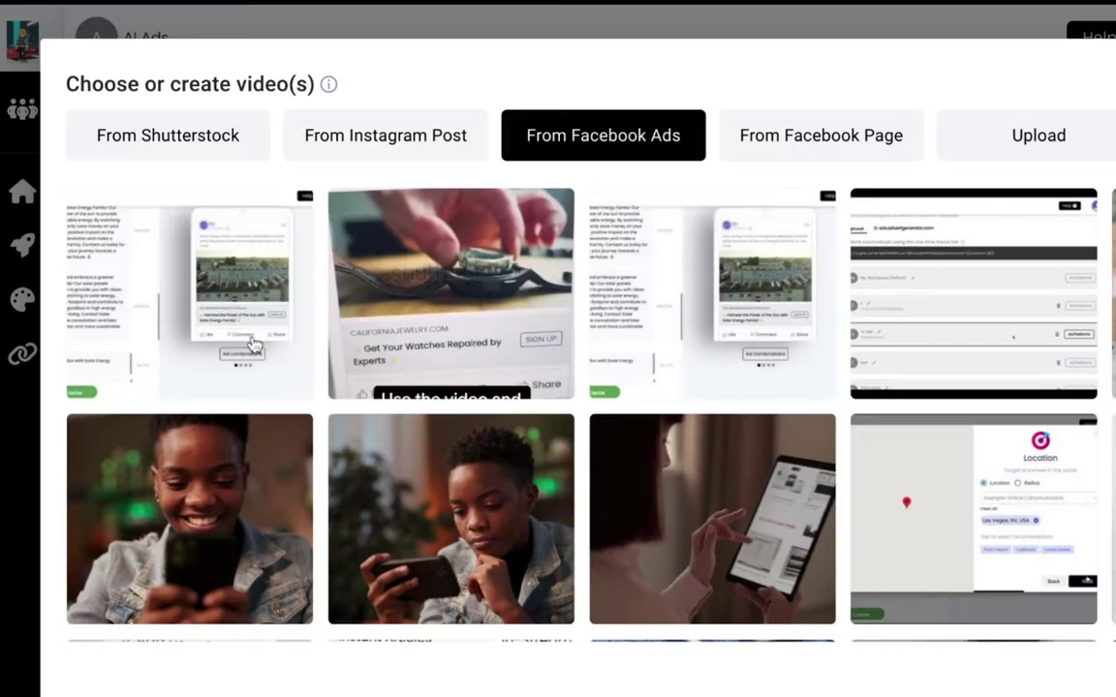
click(254, 345)
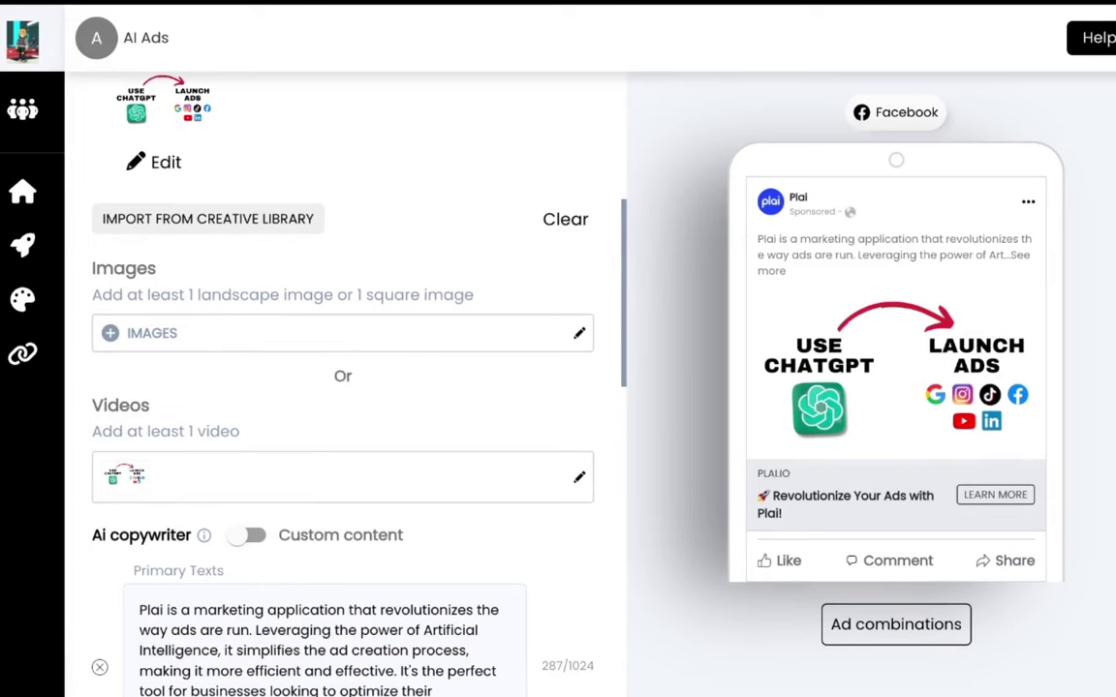
scroll(475, 387, up, 5)
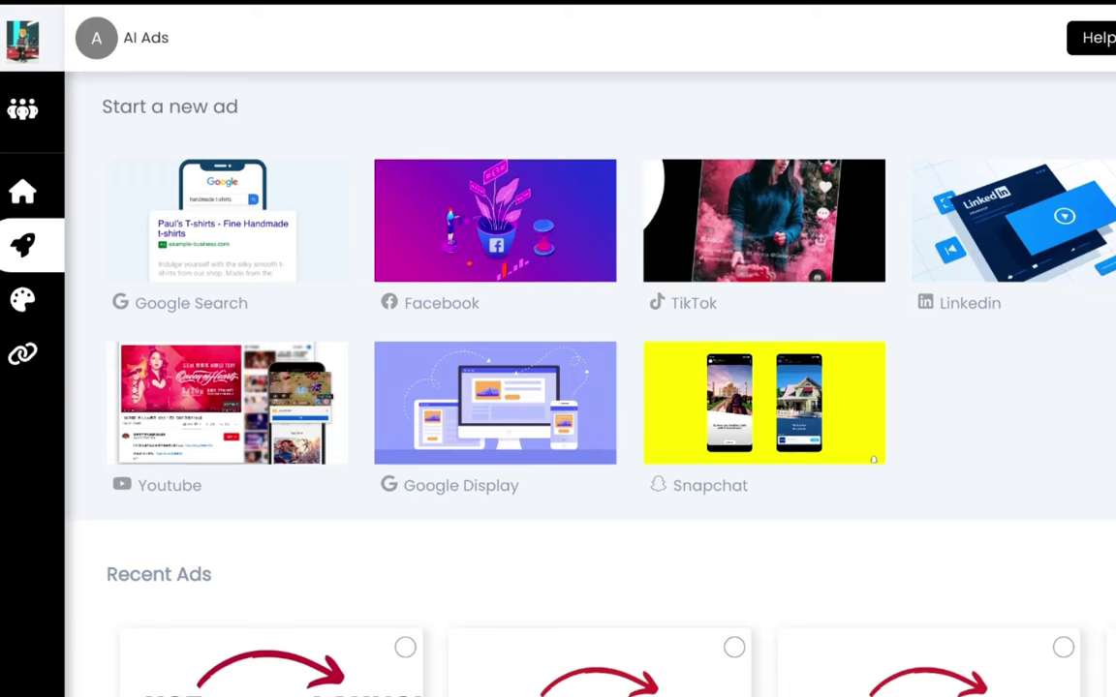
scroll(558, 387, down, 2)
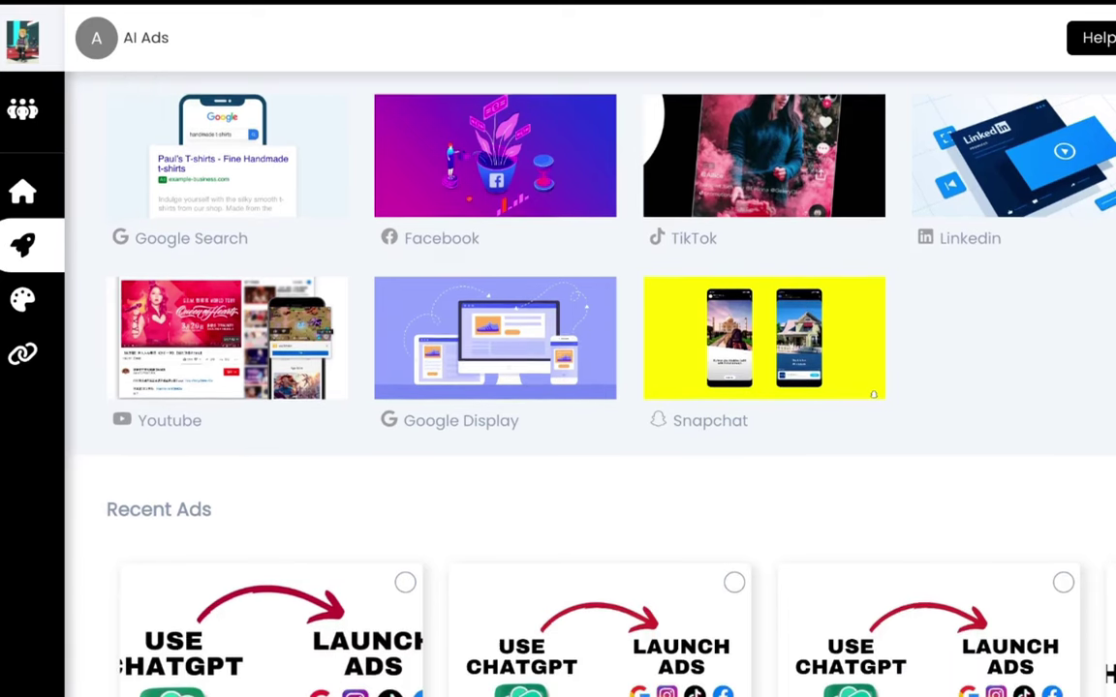
scroll(558, 387, up, 2)
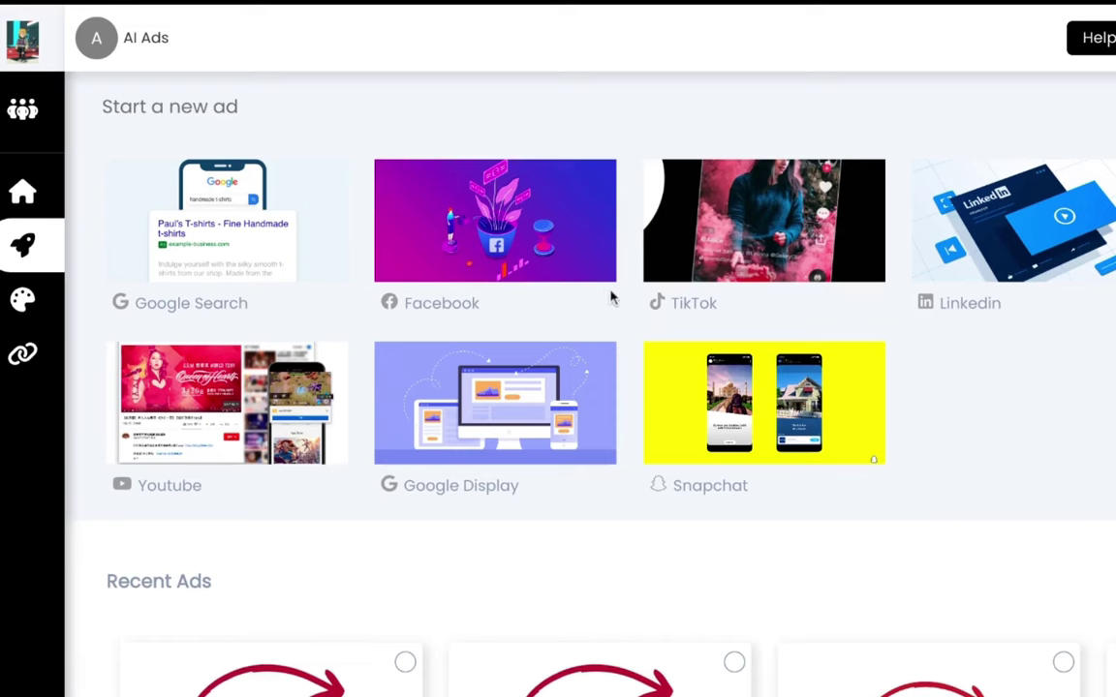
click(1006, 261)
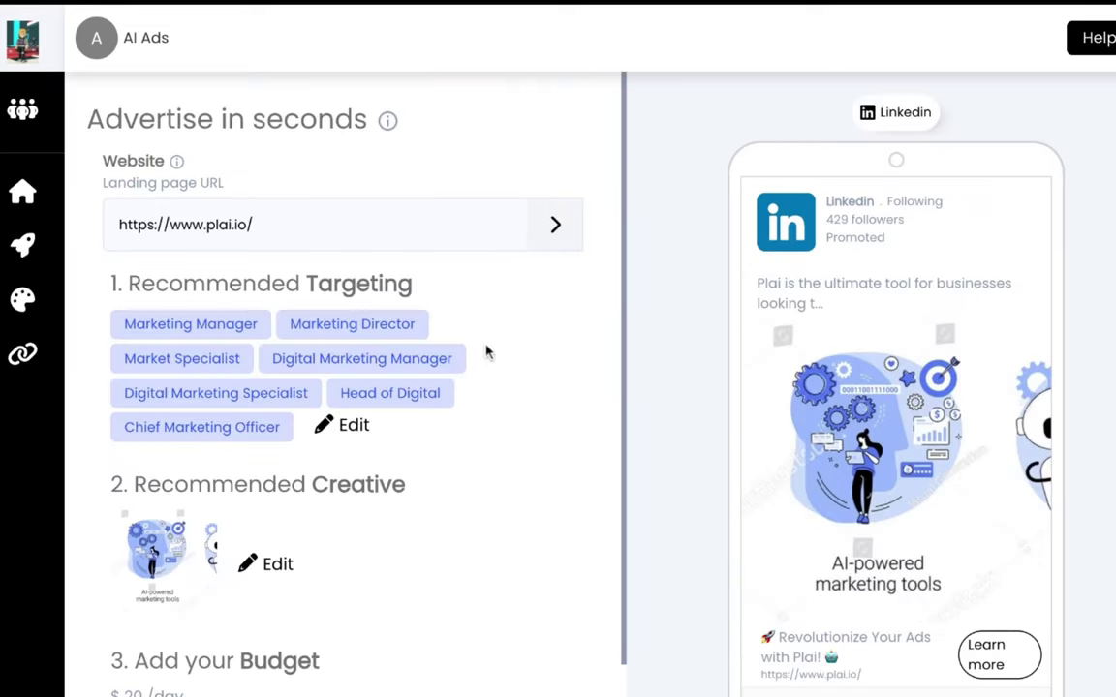
click(276, 564)
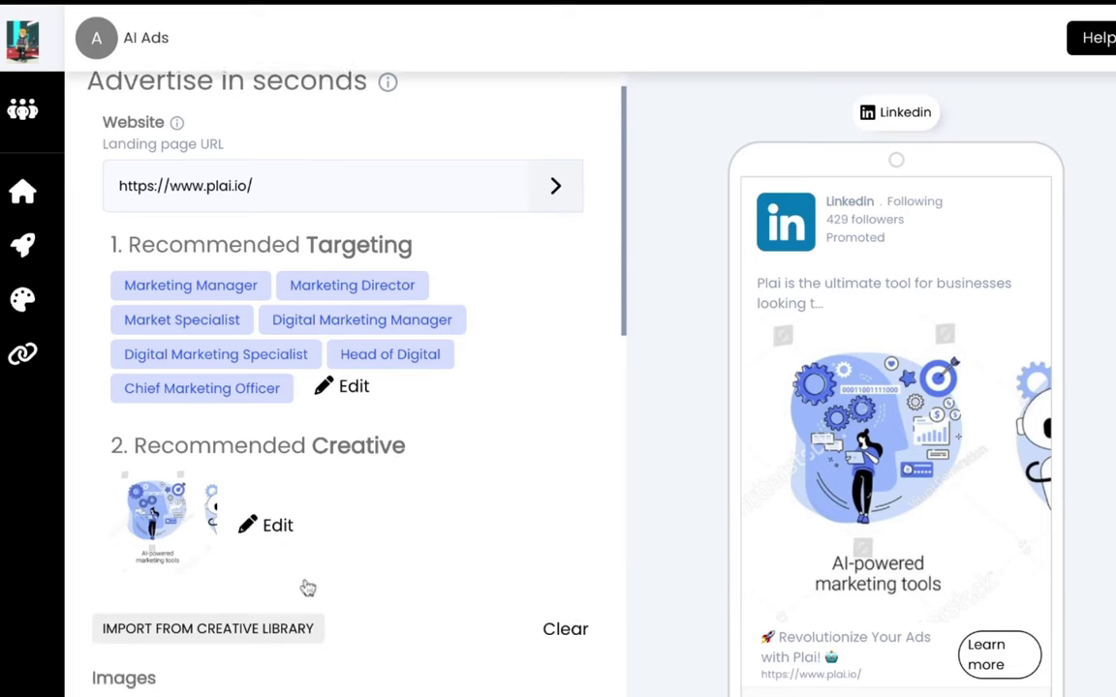
click(378, 379)
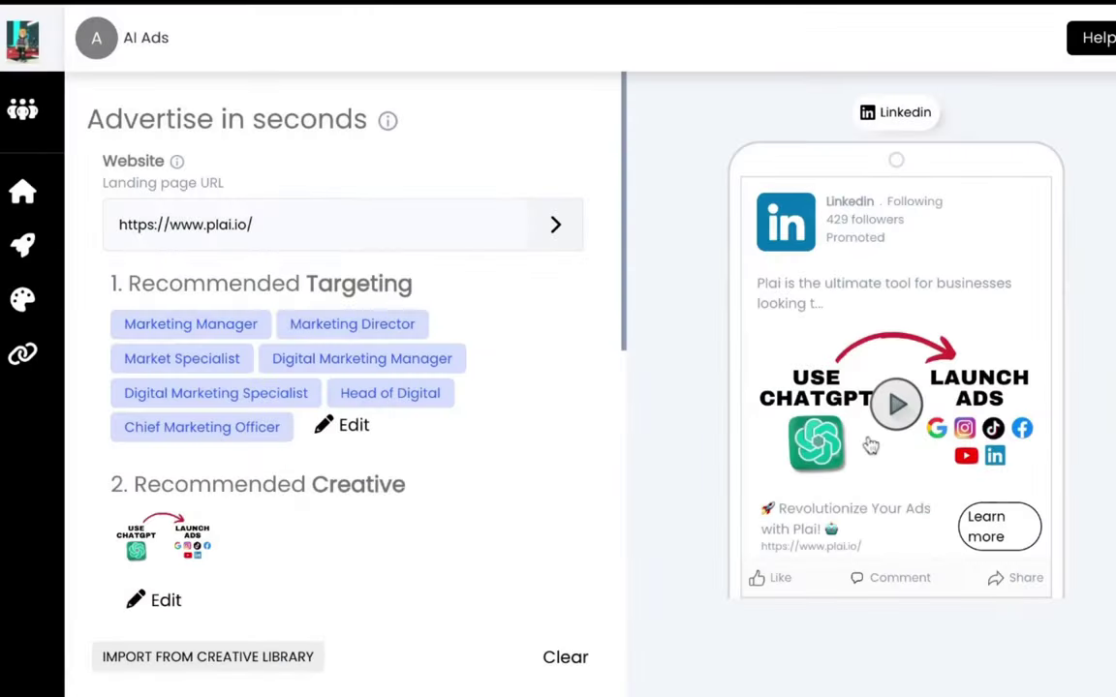
- Accept the LinkedIn ad's creative and generated texts, and confirm creation of the ad
scroll(436, 501, down, 5)
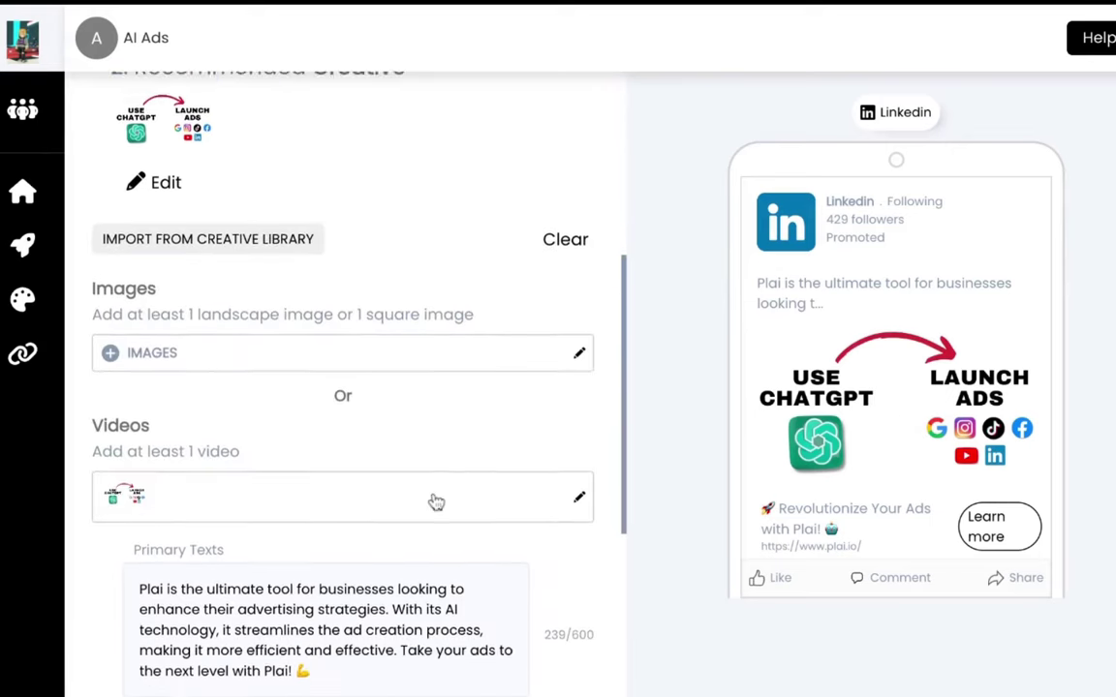
scroll(436, 500, down, 5)
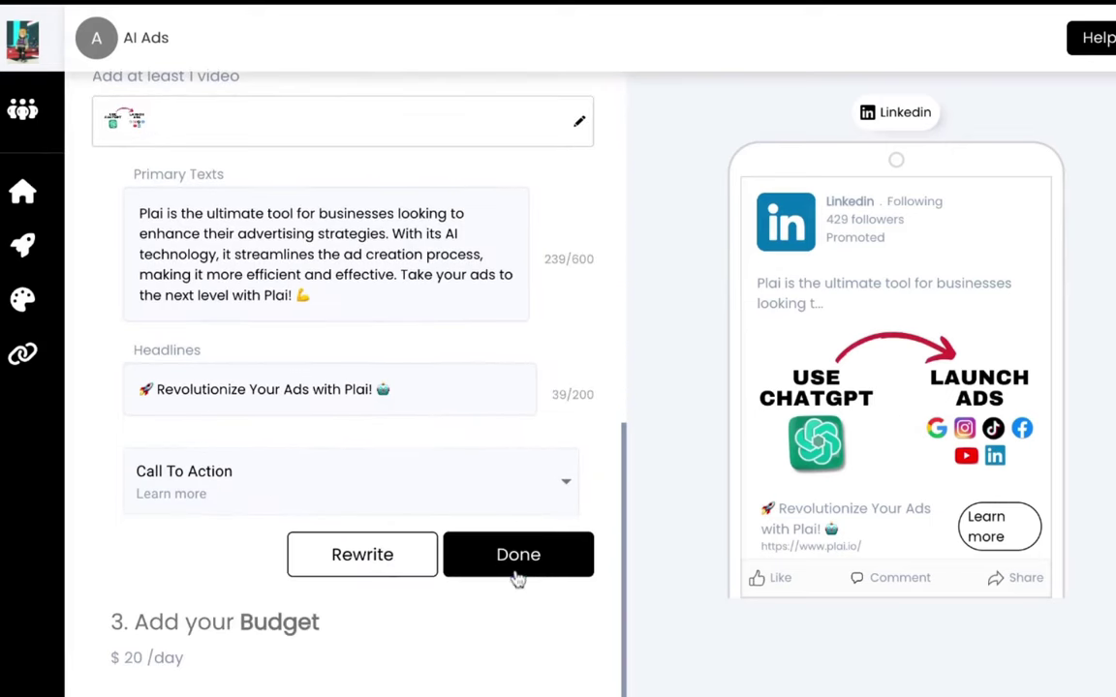
click(515, 578)
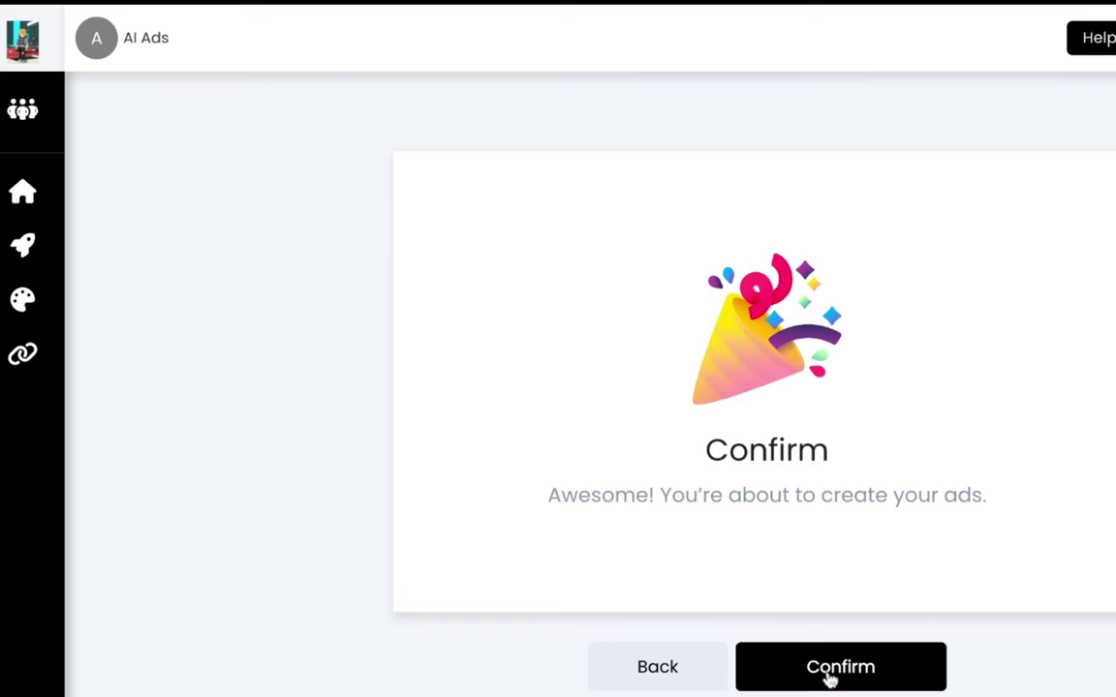
click(831, 678)
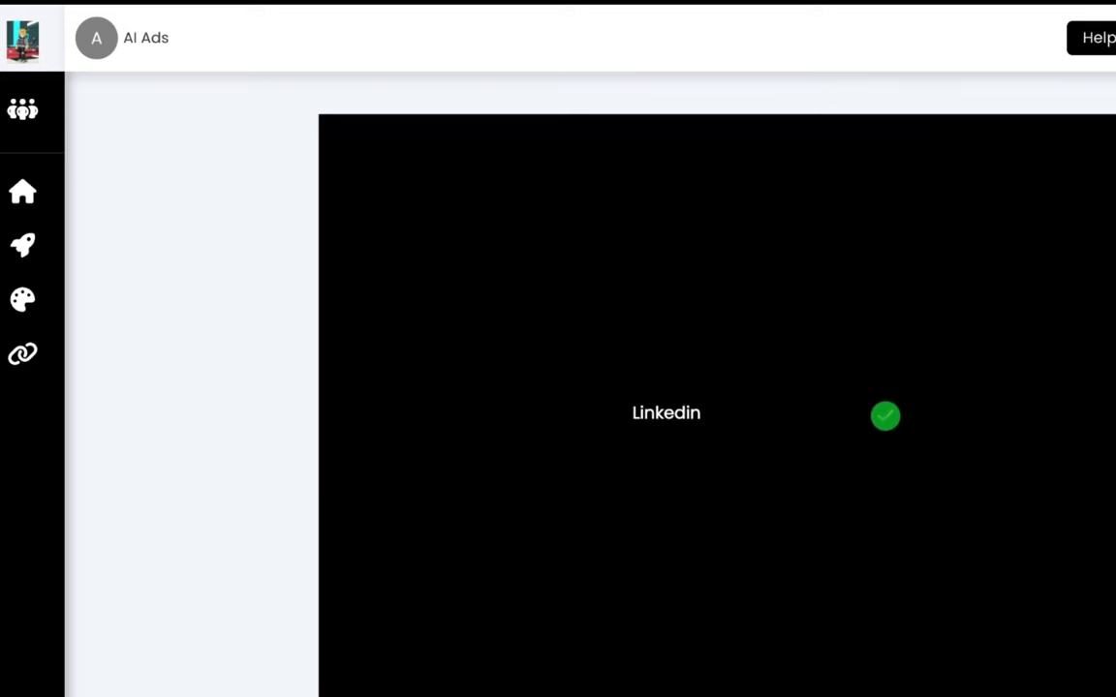
scroll(873, 335, down, 2)
scroll(581, 387, down, 1)
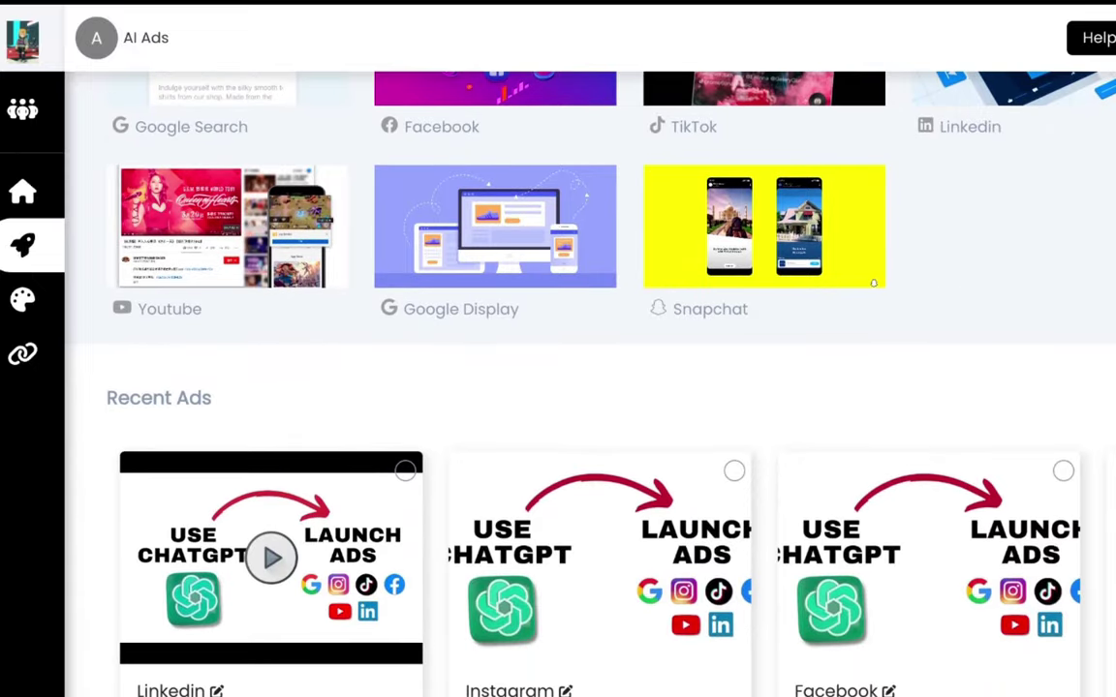
scroll(582, 387, up, 3)
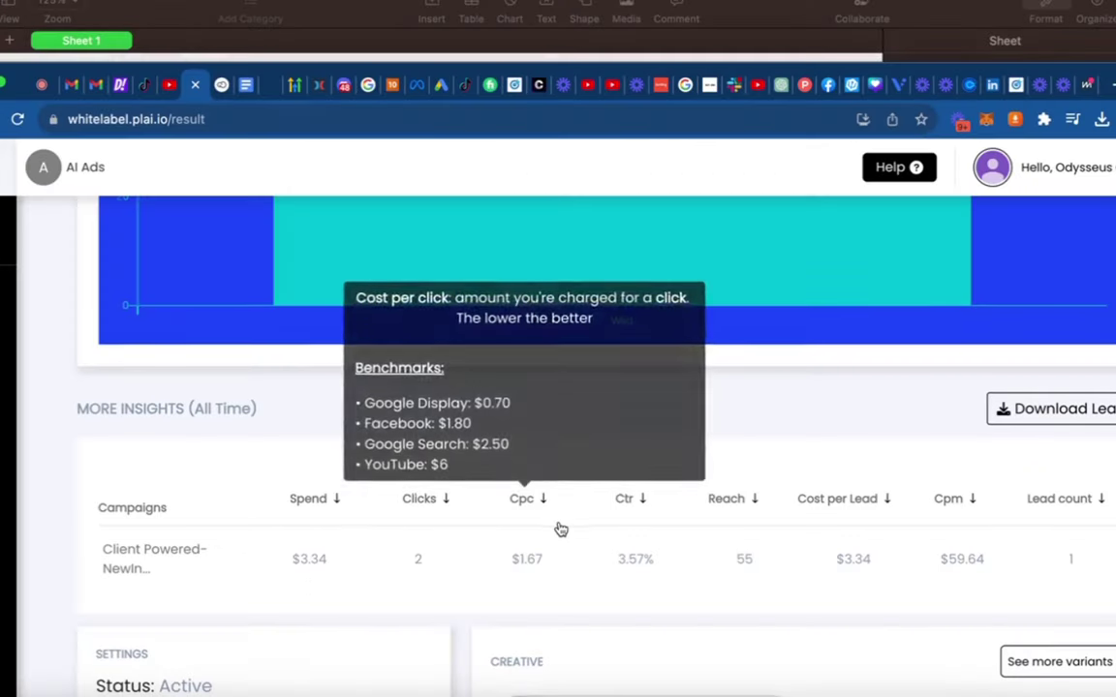
scroll(558, 527, down, 1)
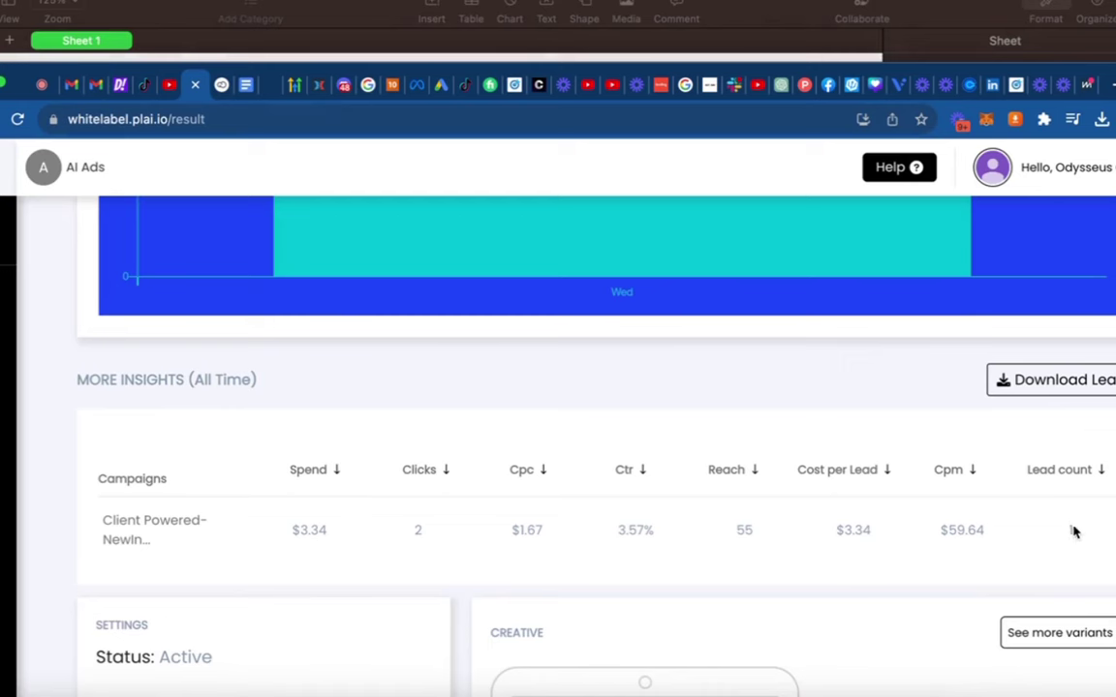
scroll(279, 496, down, 3)
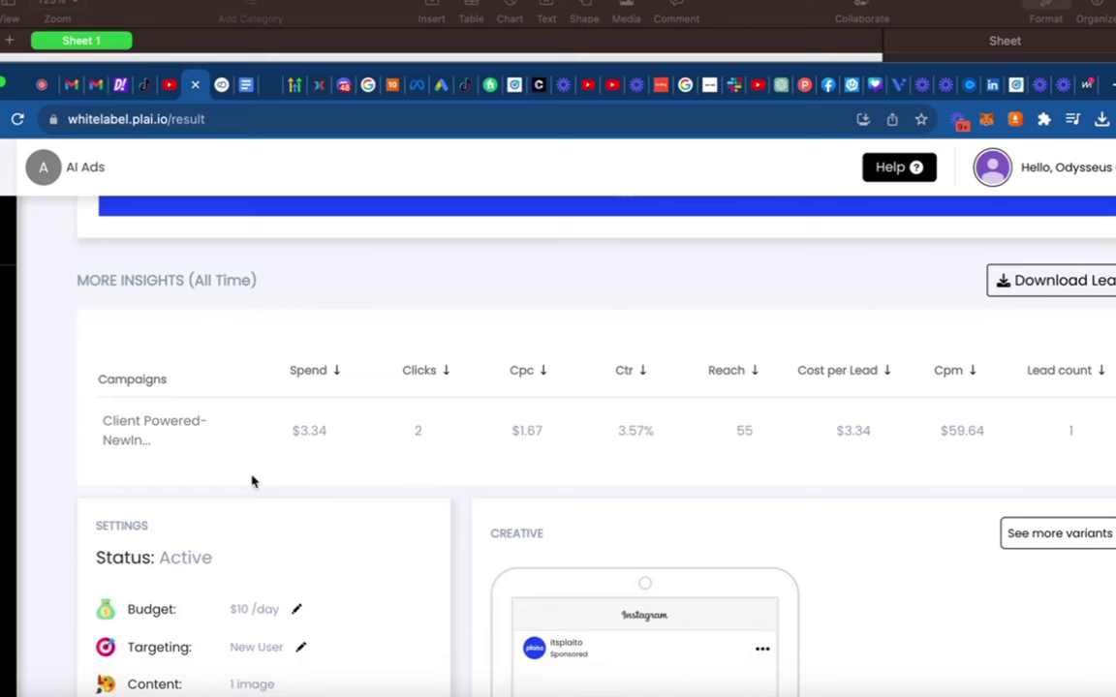
scroll(251, 481, down, 4)
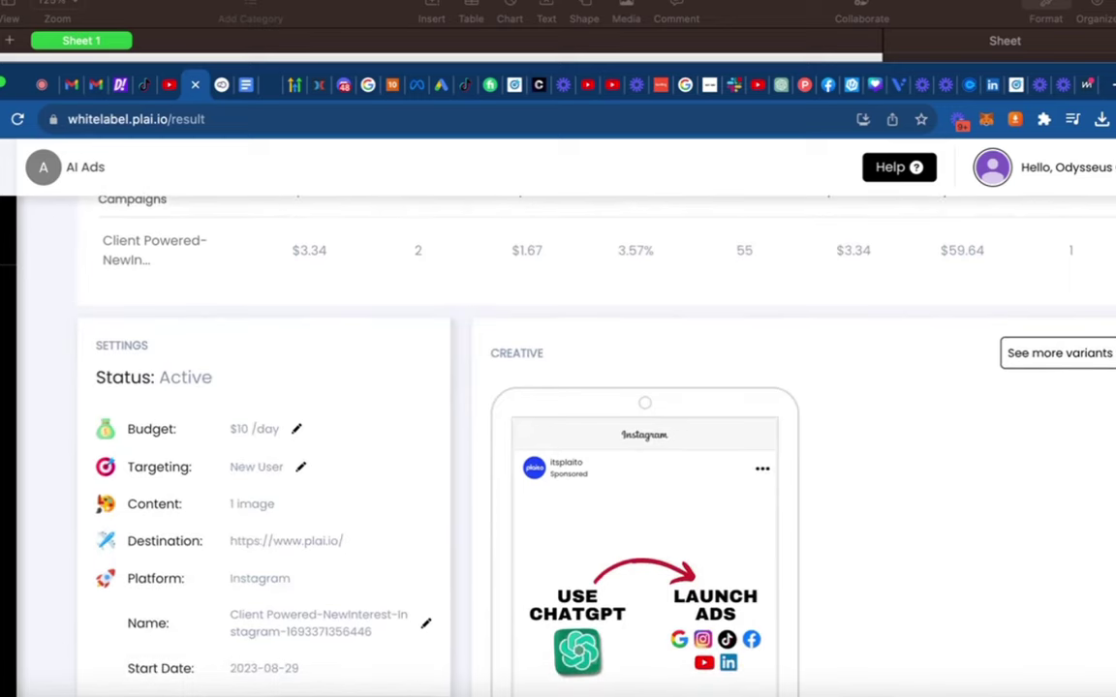
key(super+Left)
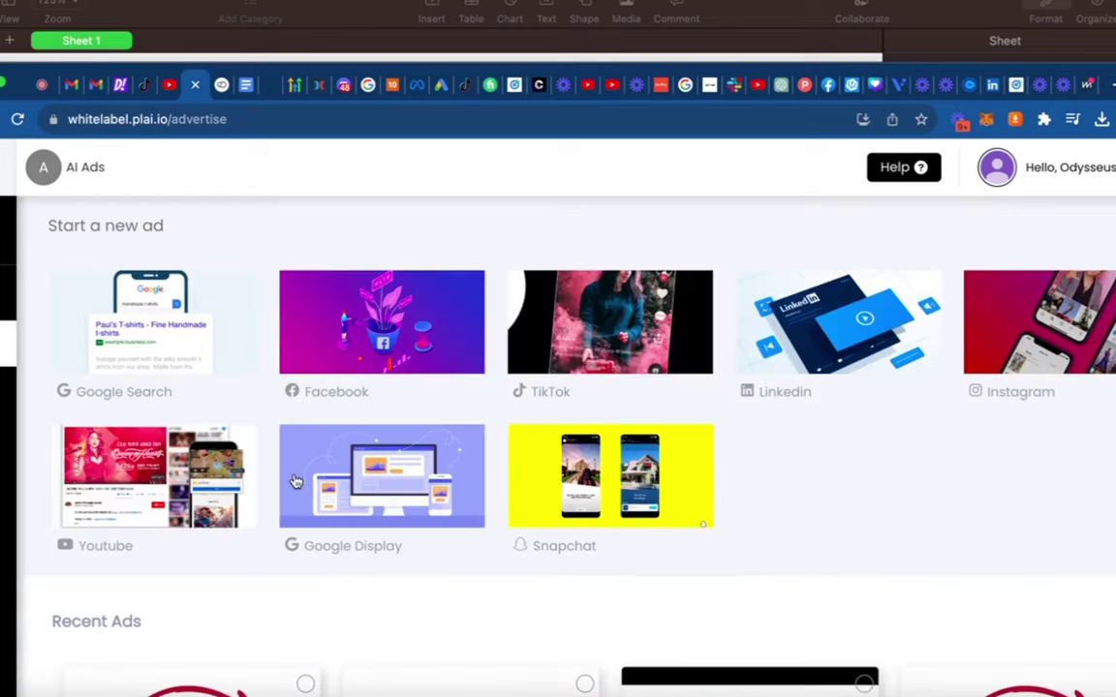
scroll(295, 480, down, 8)
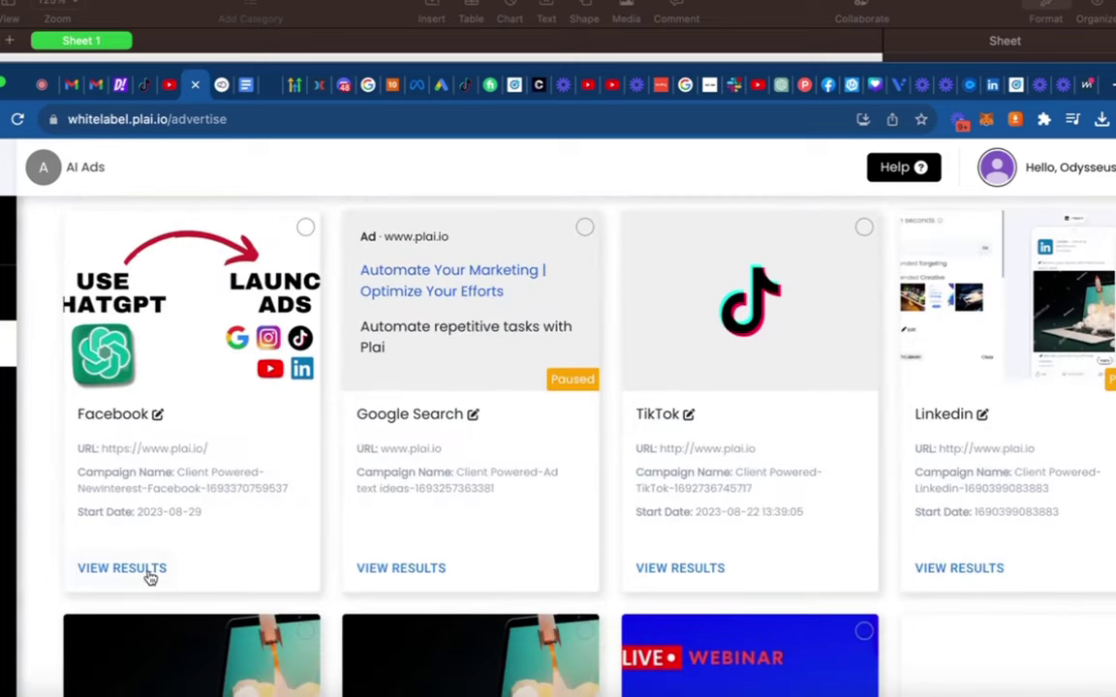
click(151, 579)
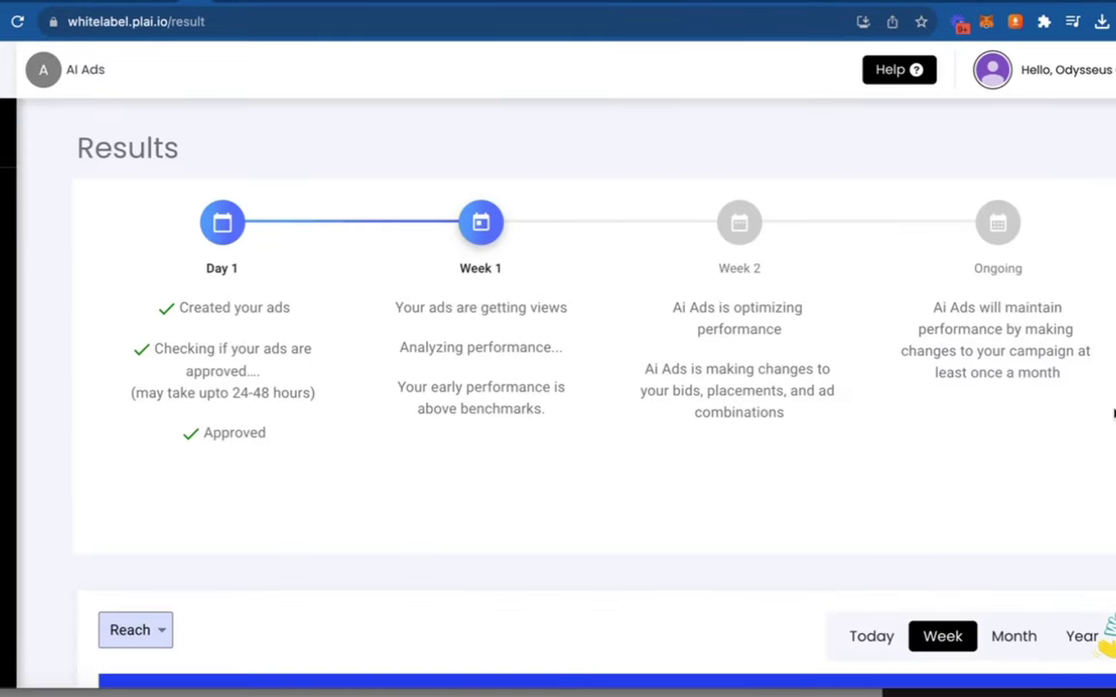
scroll(944, 514, down, 9)
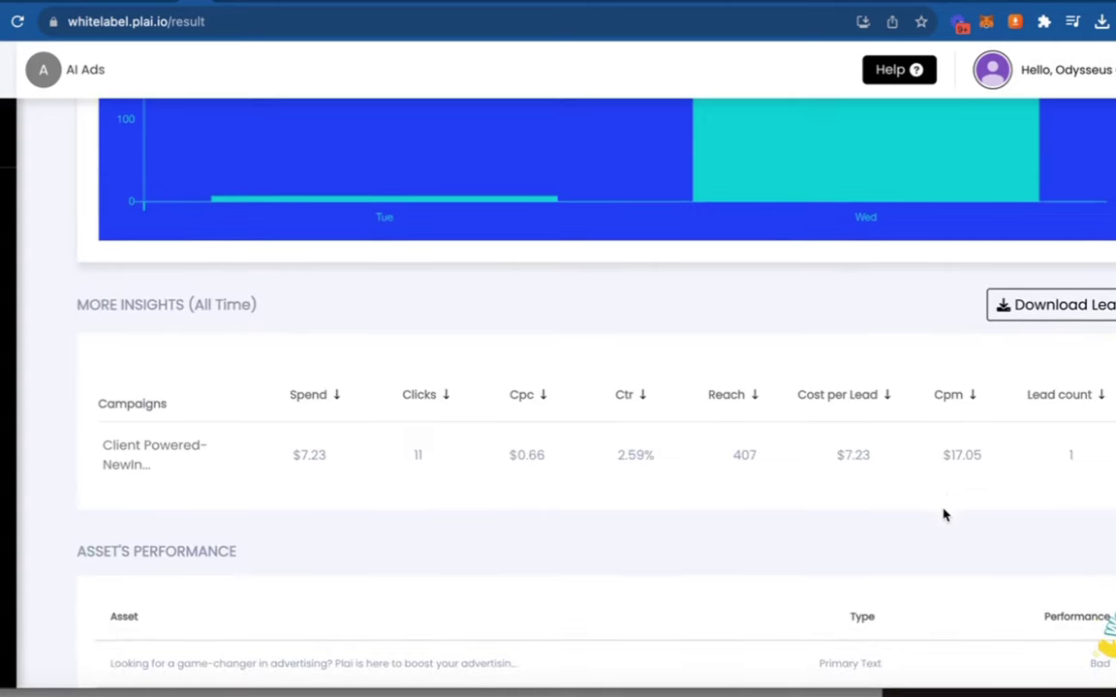
- Download the campaign's leads as a CSV, open the newest file in the spreadsheet app and examine its ad, ad set, campaign and form columns
click(1059, 306)
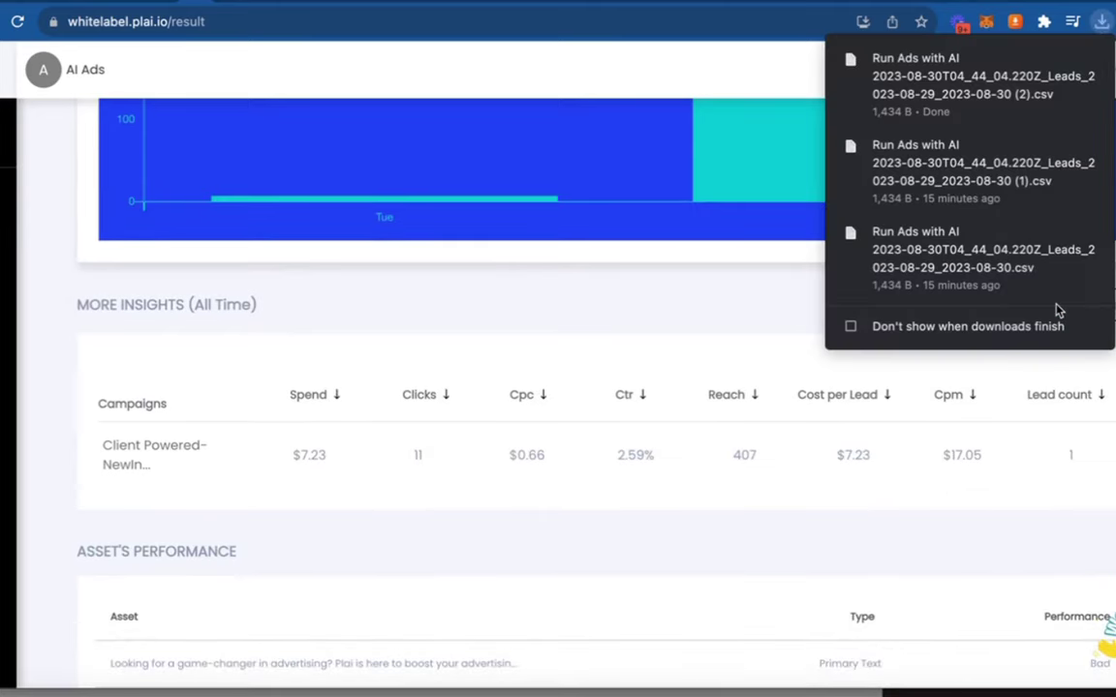
click(973, 692)
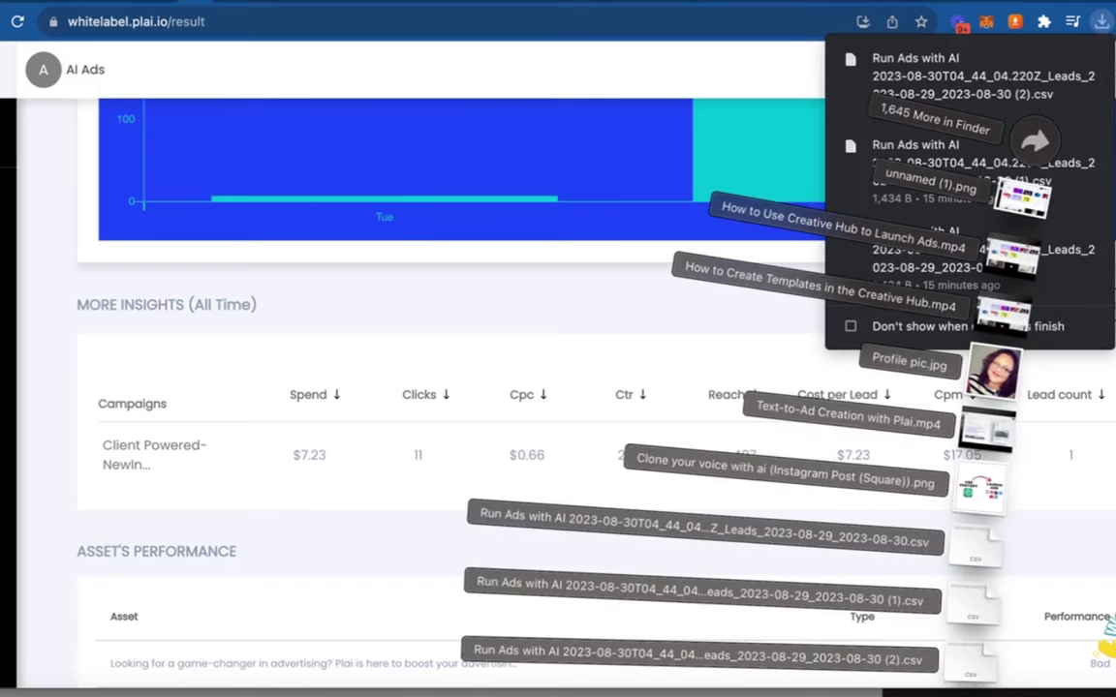
click(969, 678)
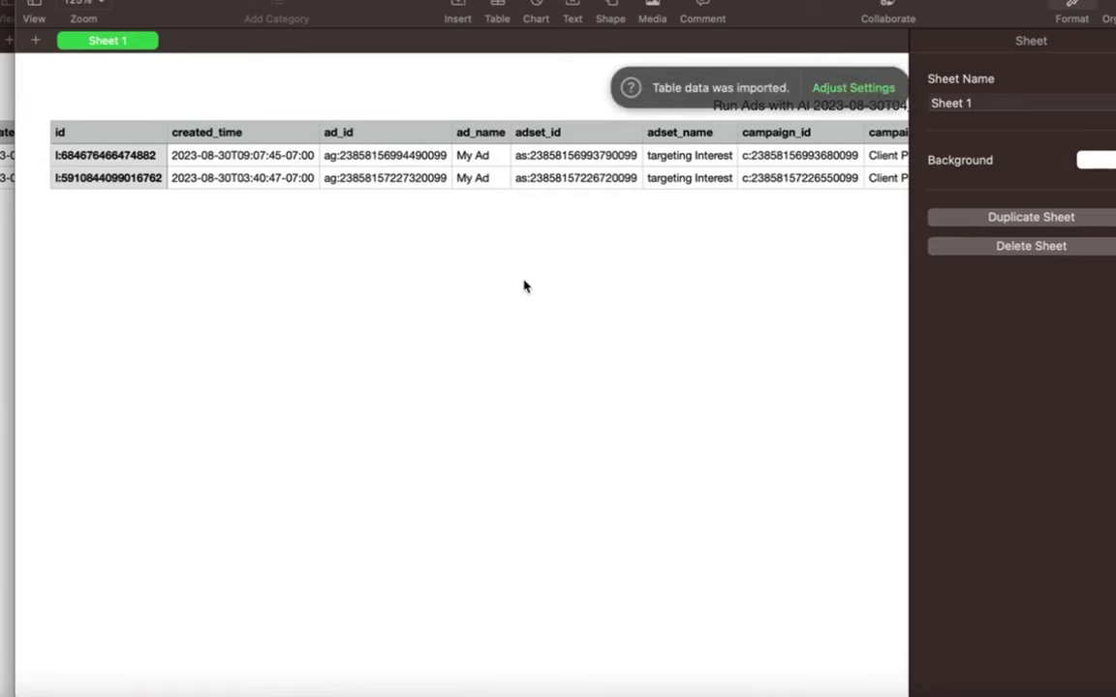
scroll(524, 286, right, 3)
scroll(524, 286, right, 2)
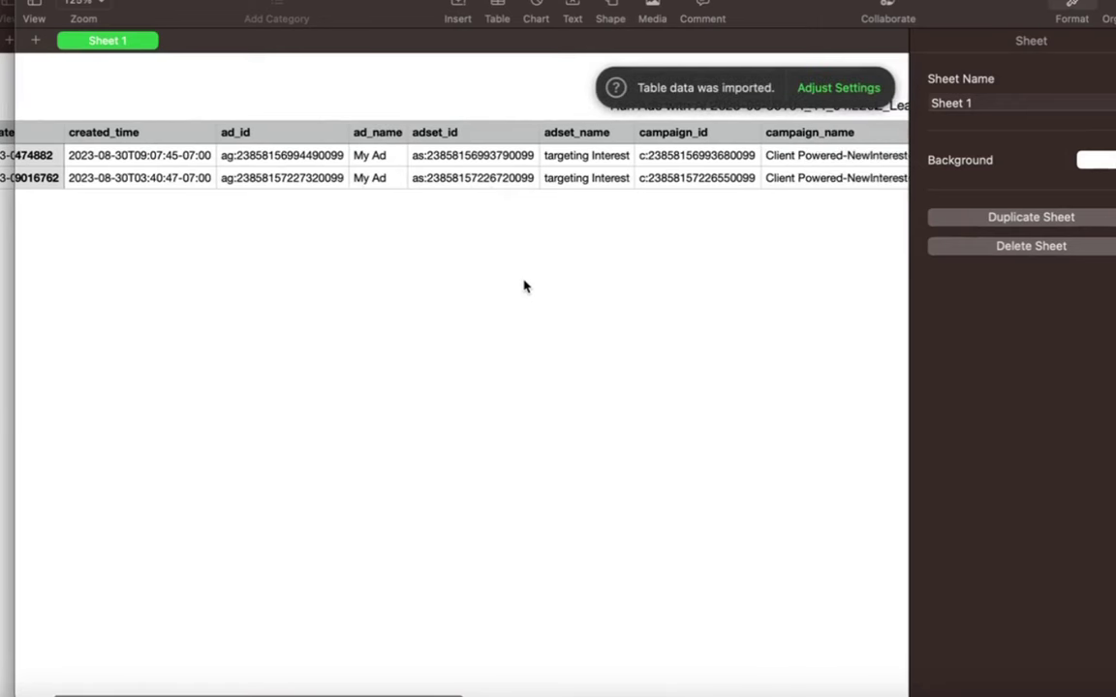
scroll(524, 286, right, 1)
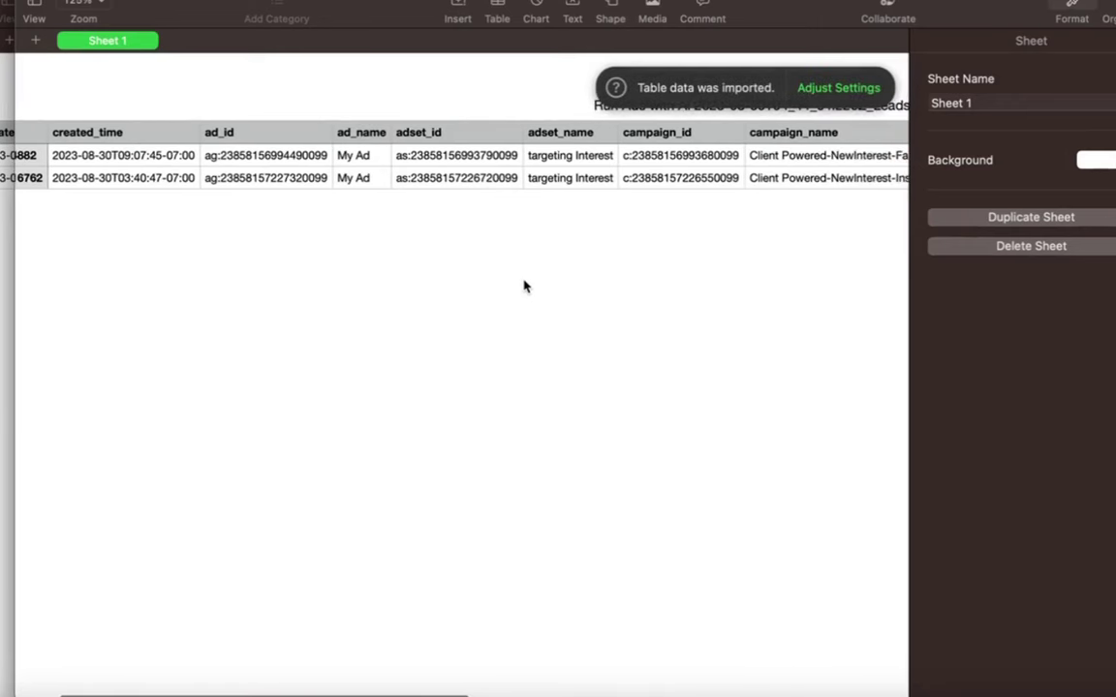
scroll(524, 286, right, 15)
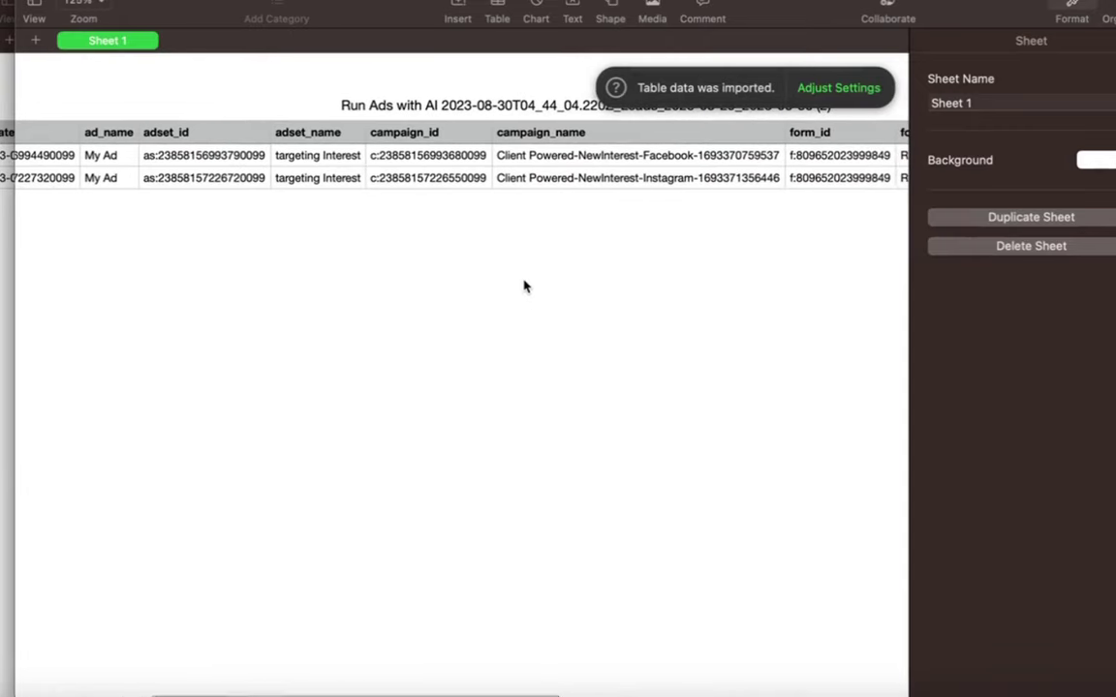
- Examine the remaining columns of the downloaded leads file and go back to the campaign's results in the browser
scroll(524, 286, right, 20)
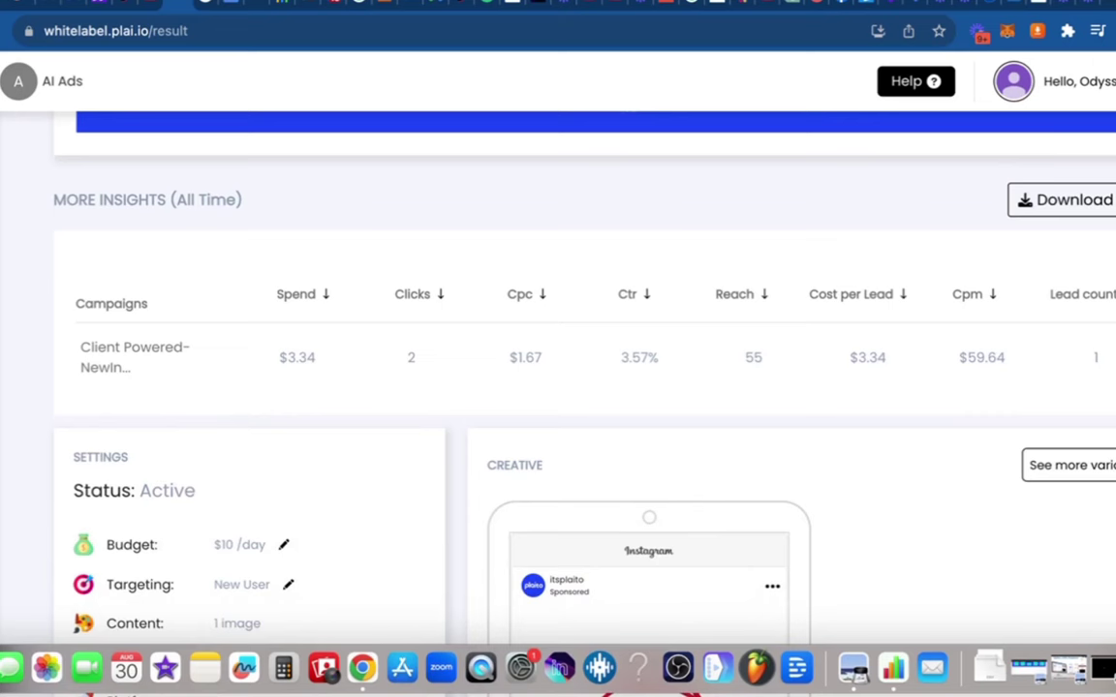
scroll(237, 412, down, 5)
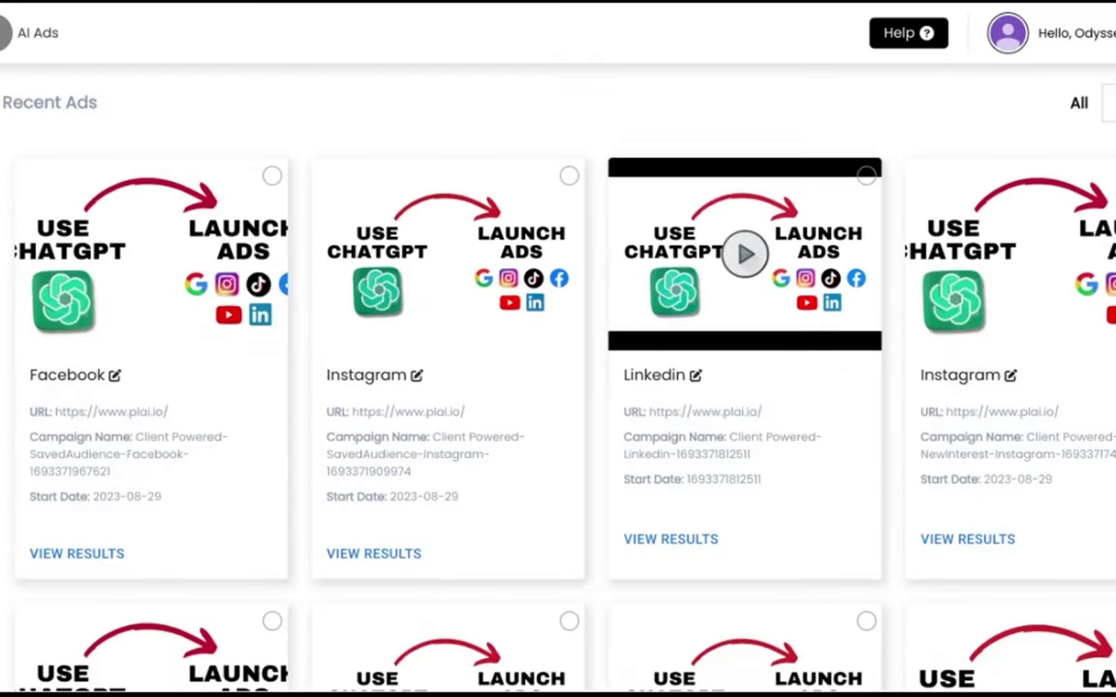
scroll(558, 387, down, 10)
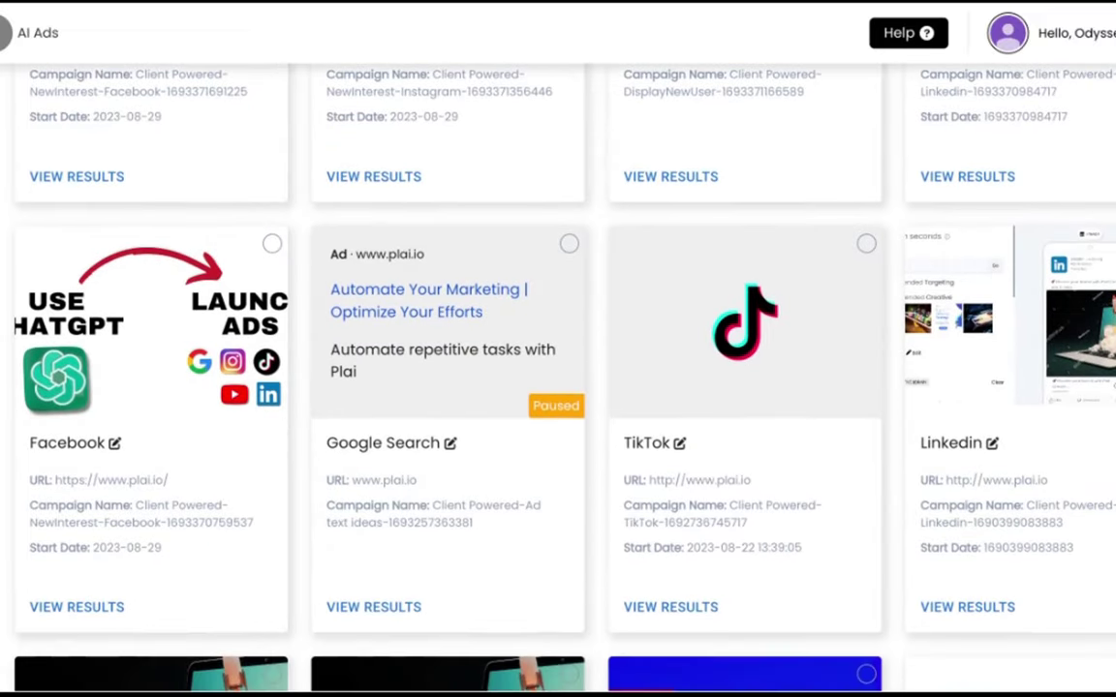
scroll(812, 222, up, 1)
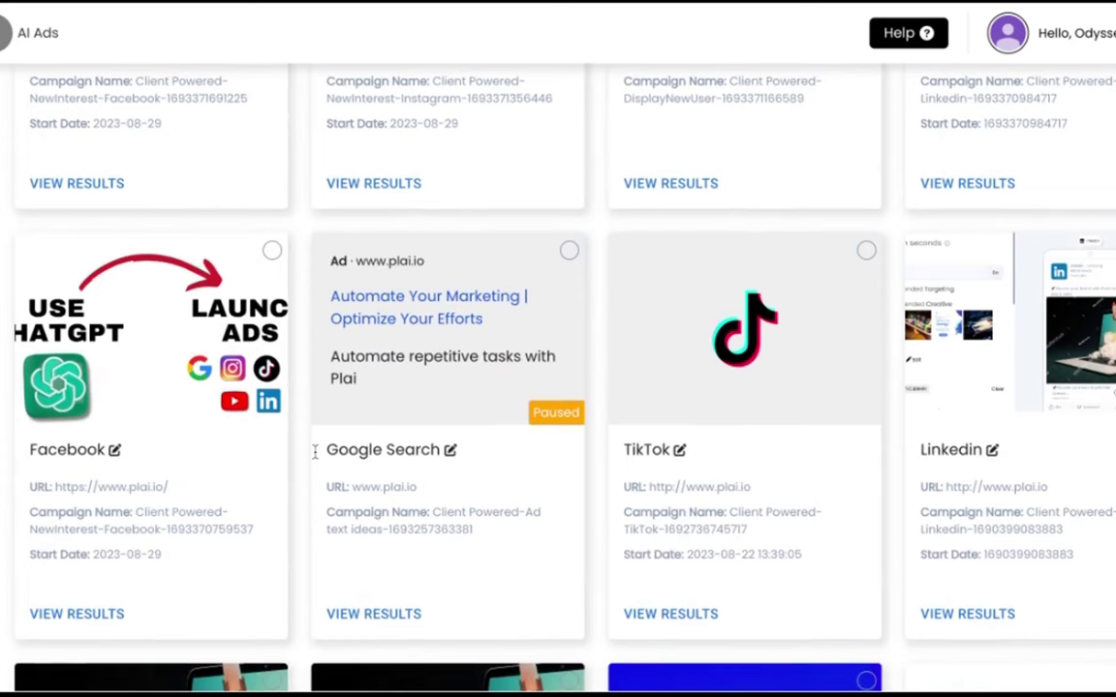
click(89, 616)
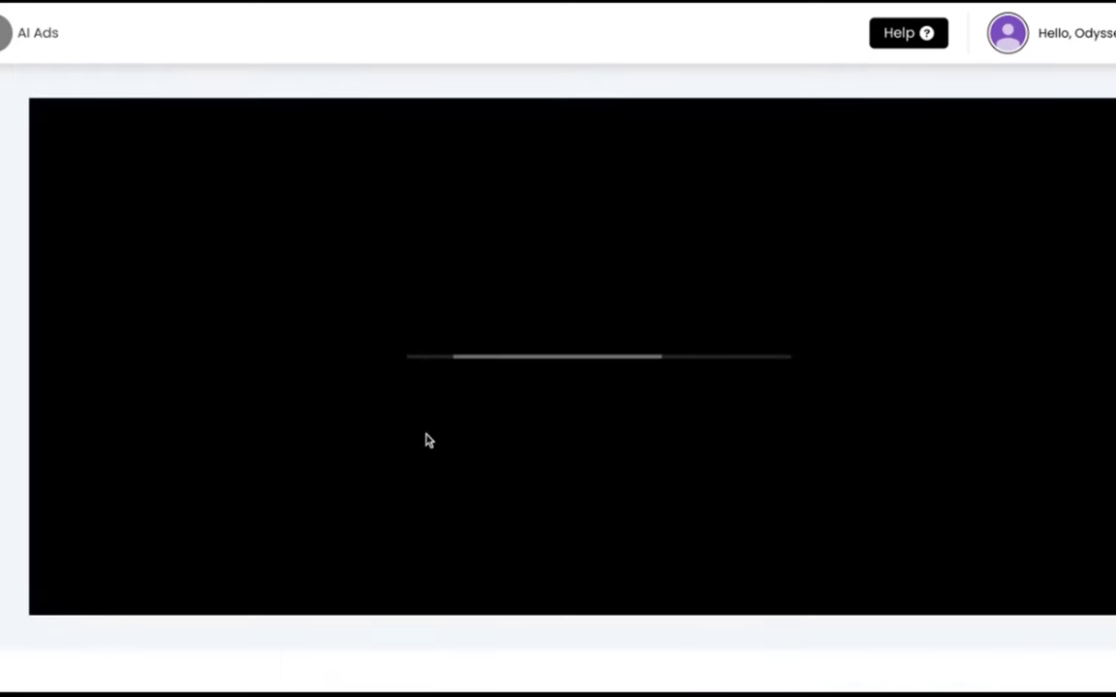
scroll(359, 642, down, 8)
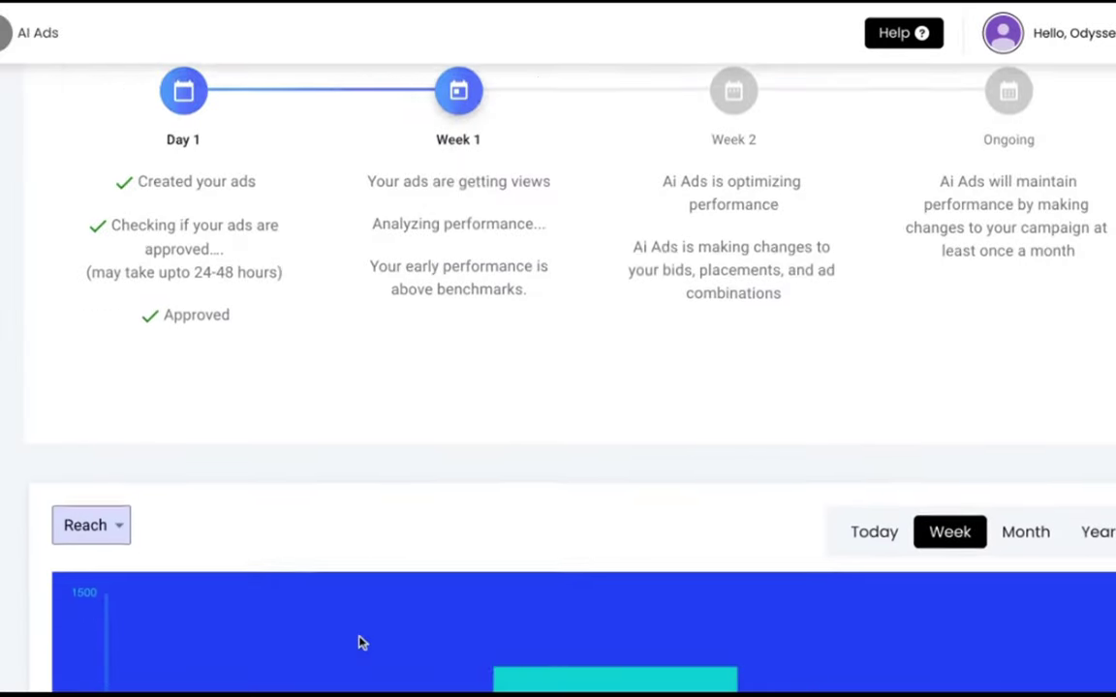
scroll(654, 454, down, 2)
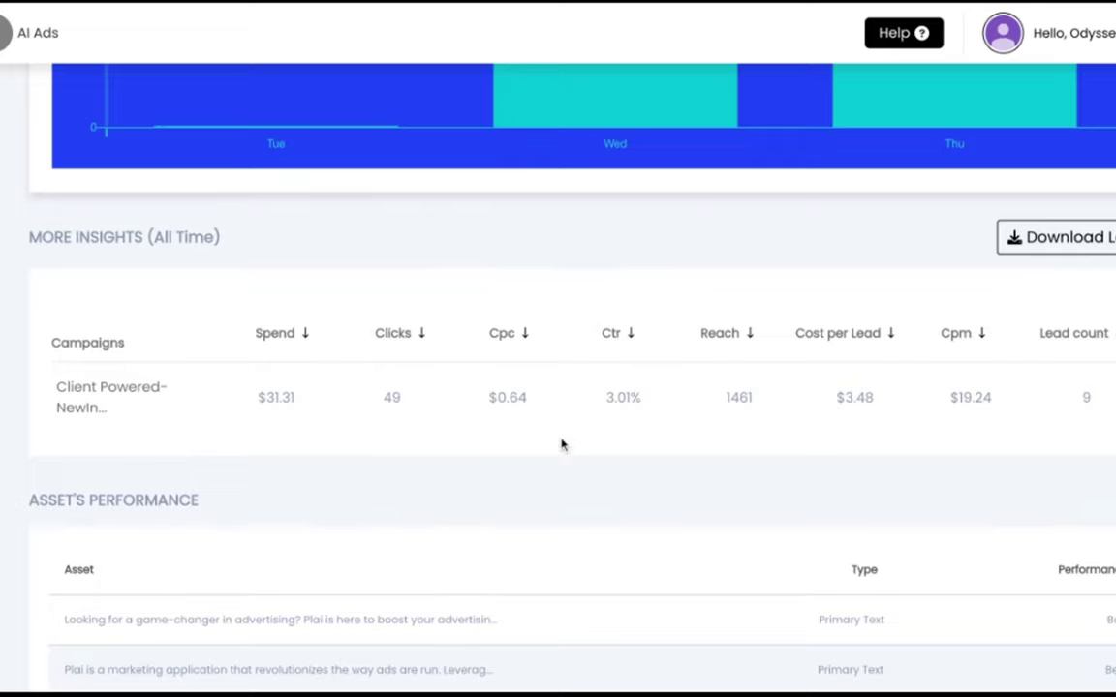
- Examine the Facebook campaign's asset performance, settings and creative, and return to the recent ads
scroll(562, 445, down, 3)
scroll(562, 444, down, 3)
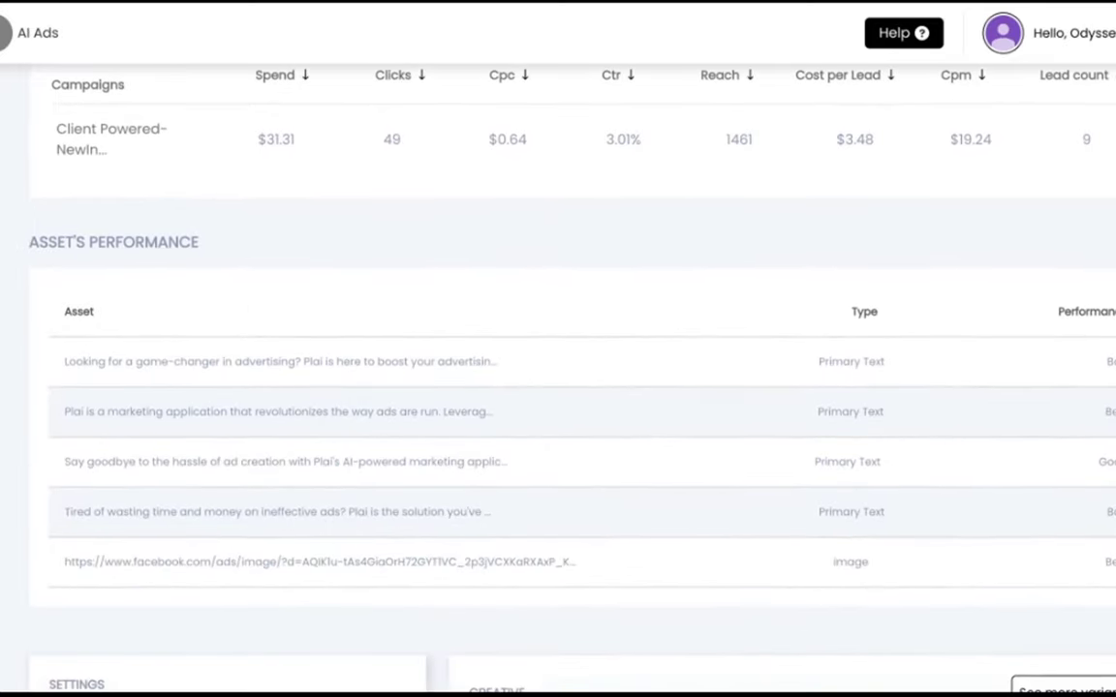
scroll(562, 444, down, 8)
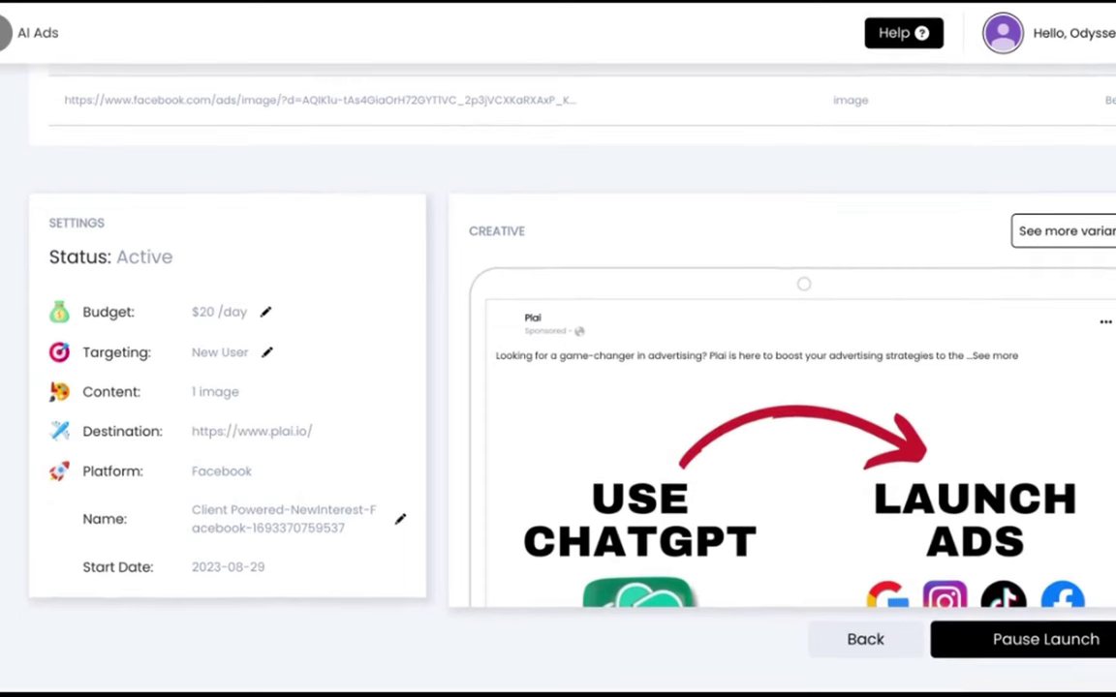
scroll(562, 387, up, 14)
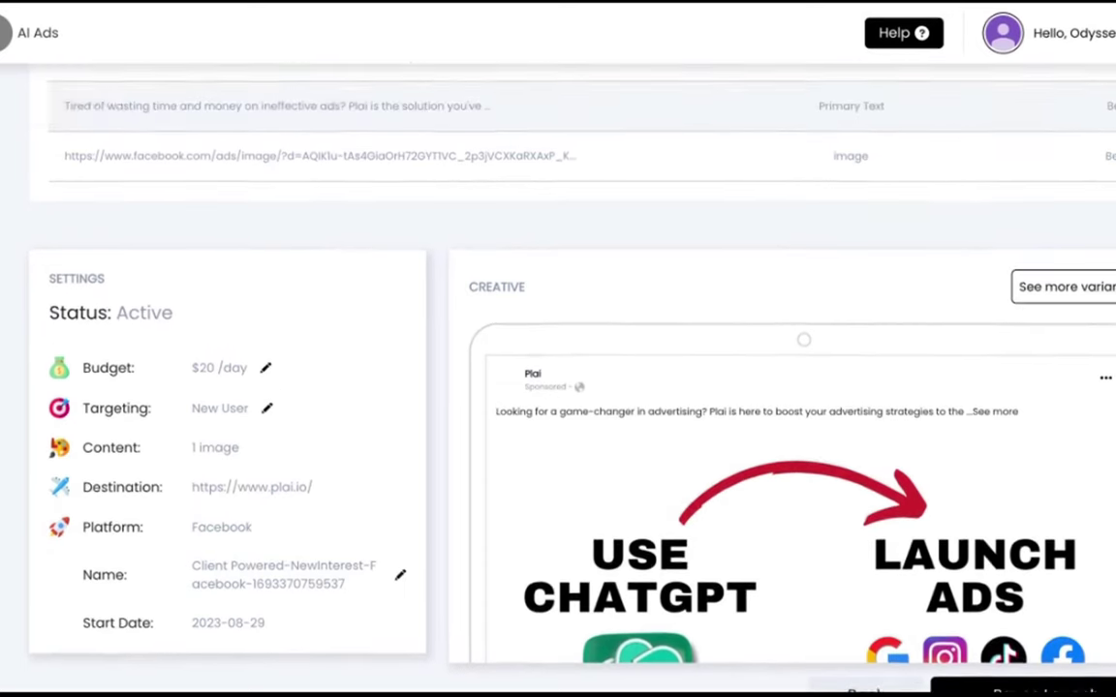
scroll(754, 502, down, 14)
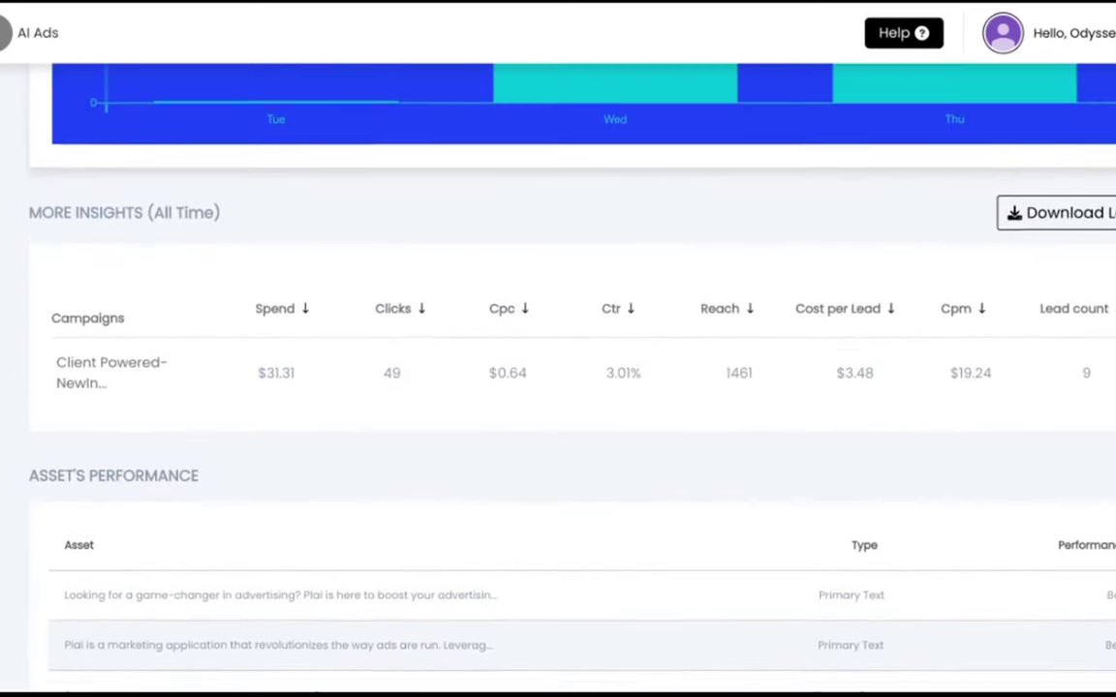
click(831, 641)
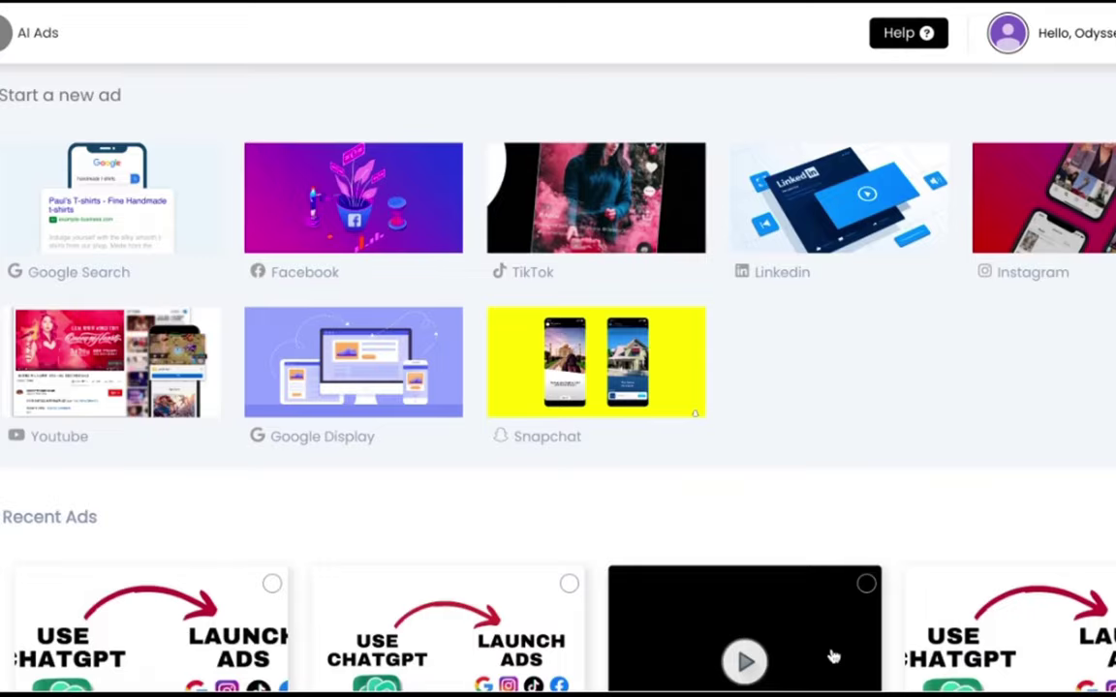
scroll(832, 466, down, 17)
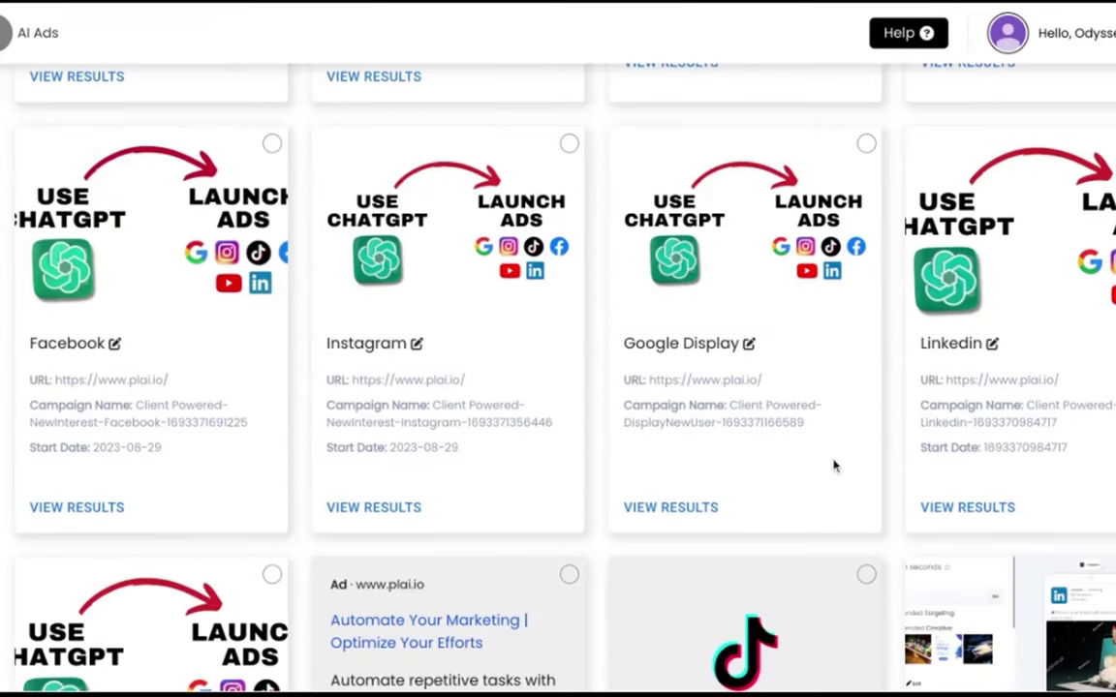
scroll(833, 466, down, 3)
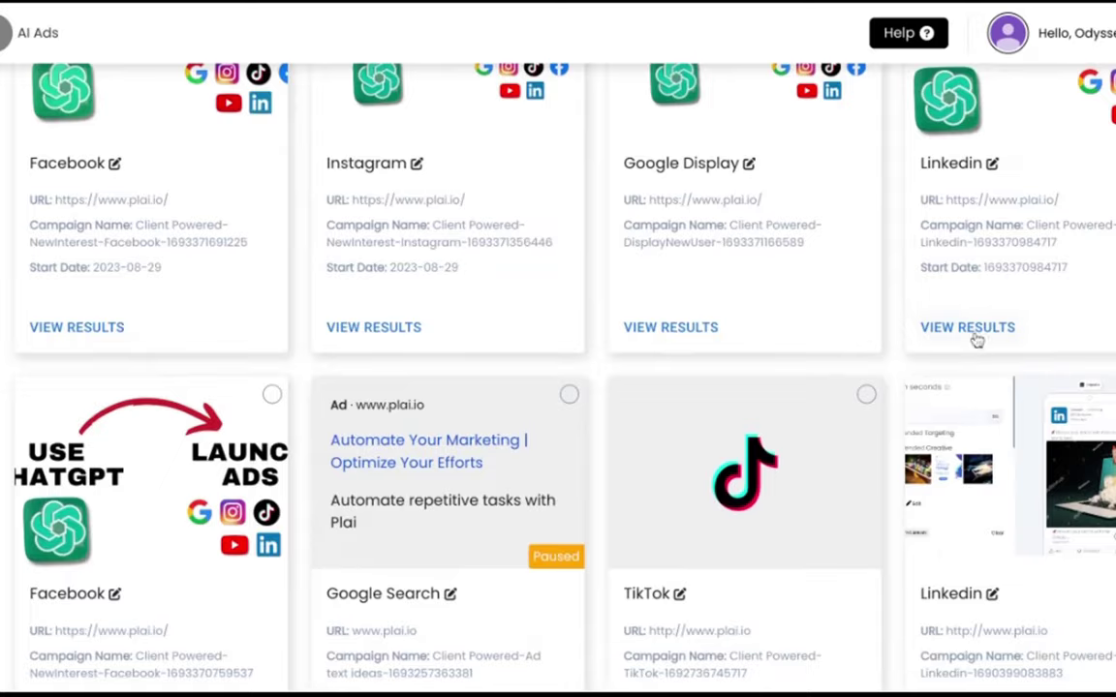
click(975, 338)
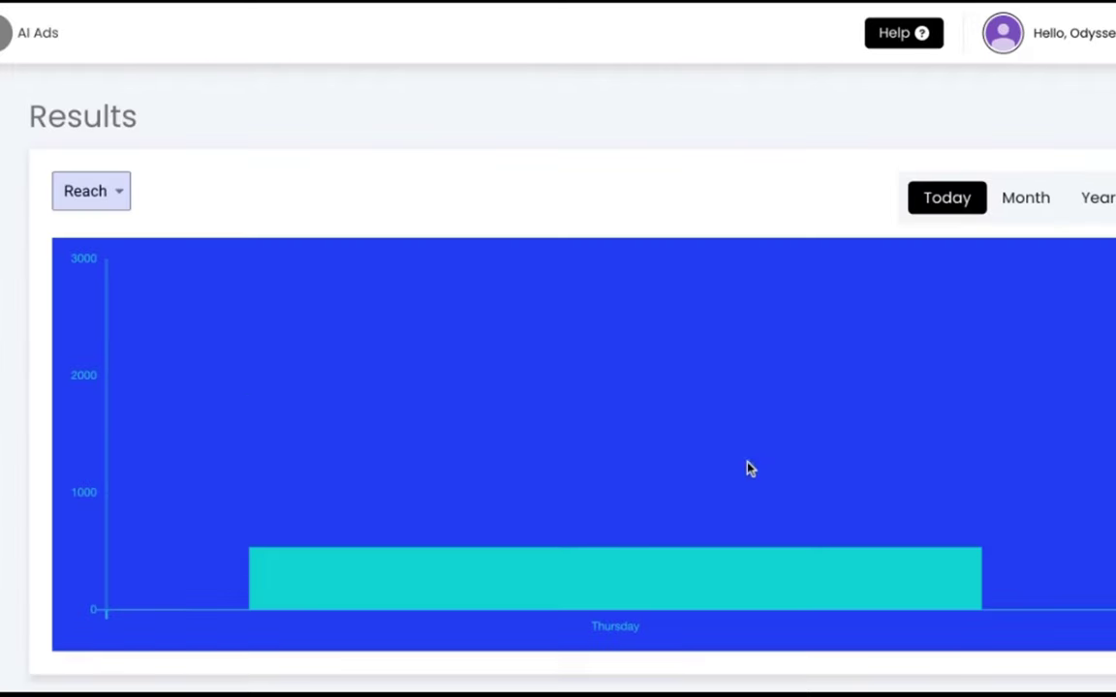
scroll(749, 468, down, 5)
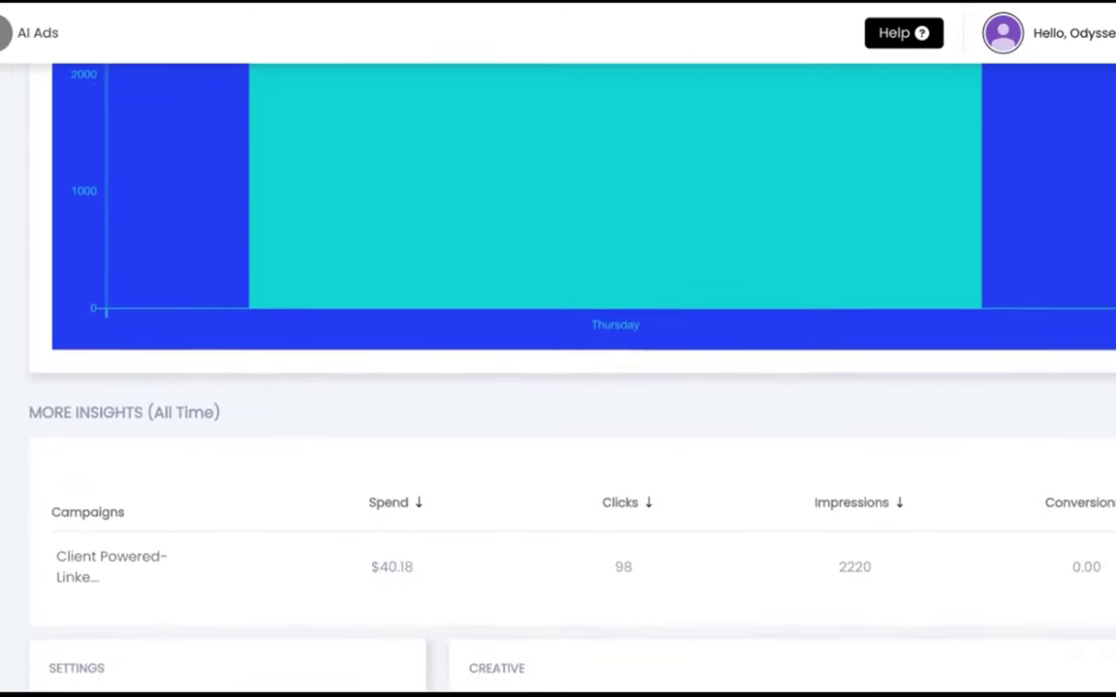
scroll(558, 378, down, 1)
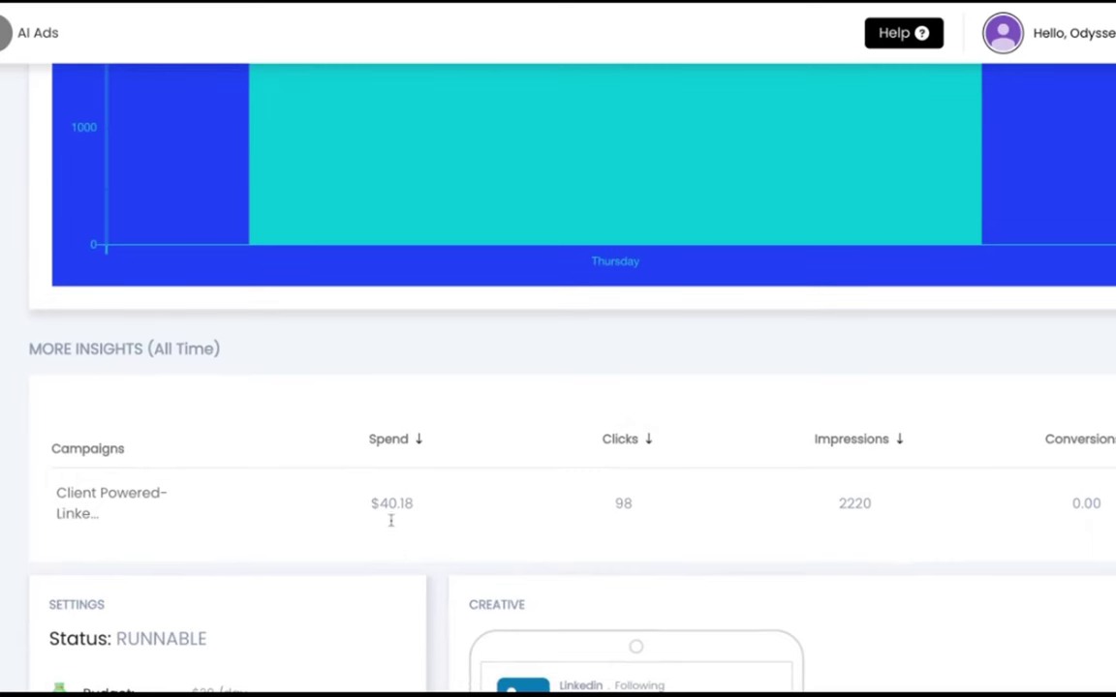
scroll(431, 538, down, 5)
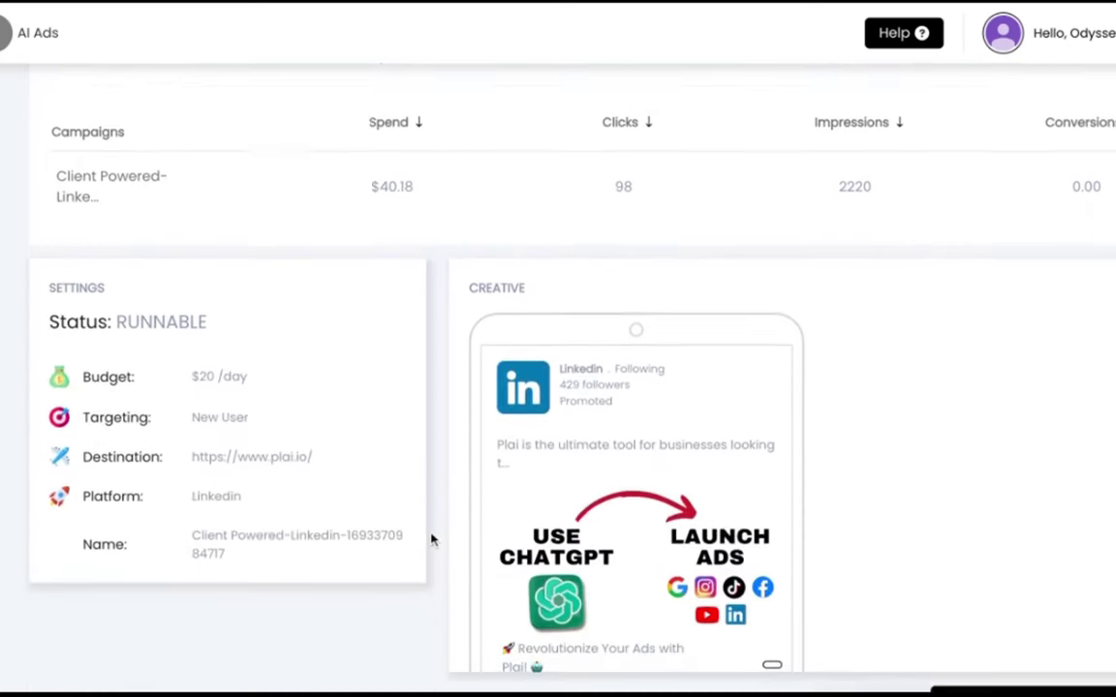
scroll(431, 537, down, 1)
click(892, 643)
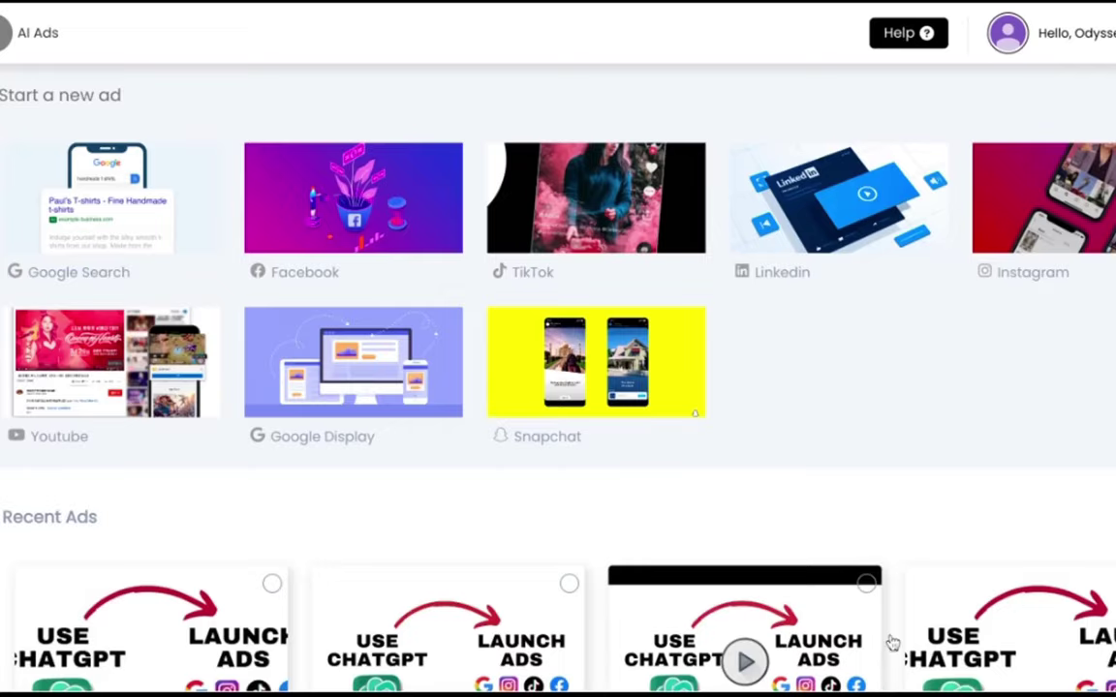
scroll(877, 476, down, 5)
scroll(877, 475, down, 5)
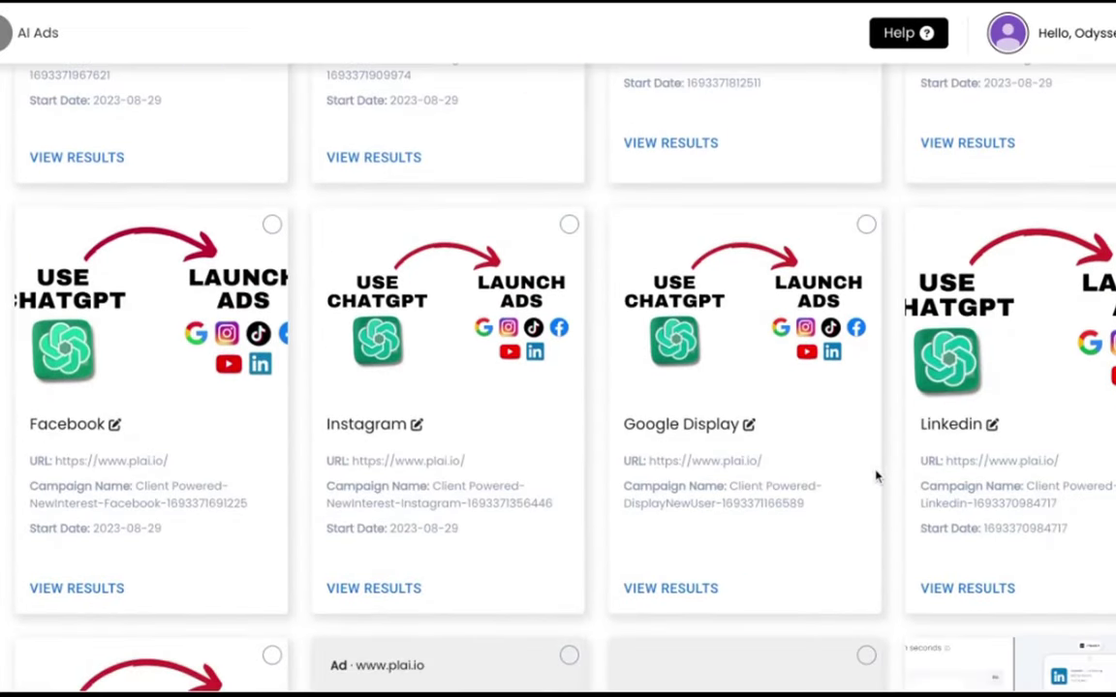
click(706, 528)
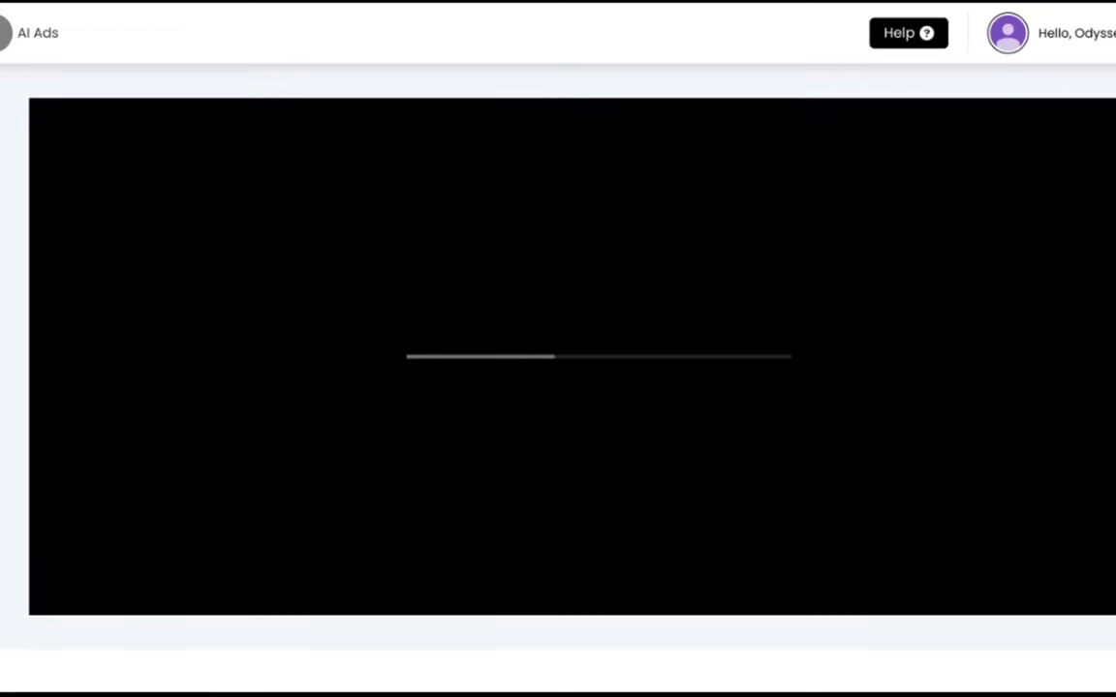
scroll(558, 387, down, 7)
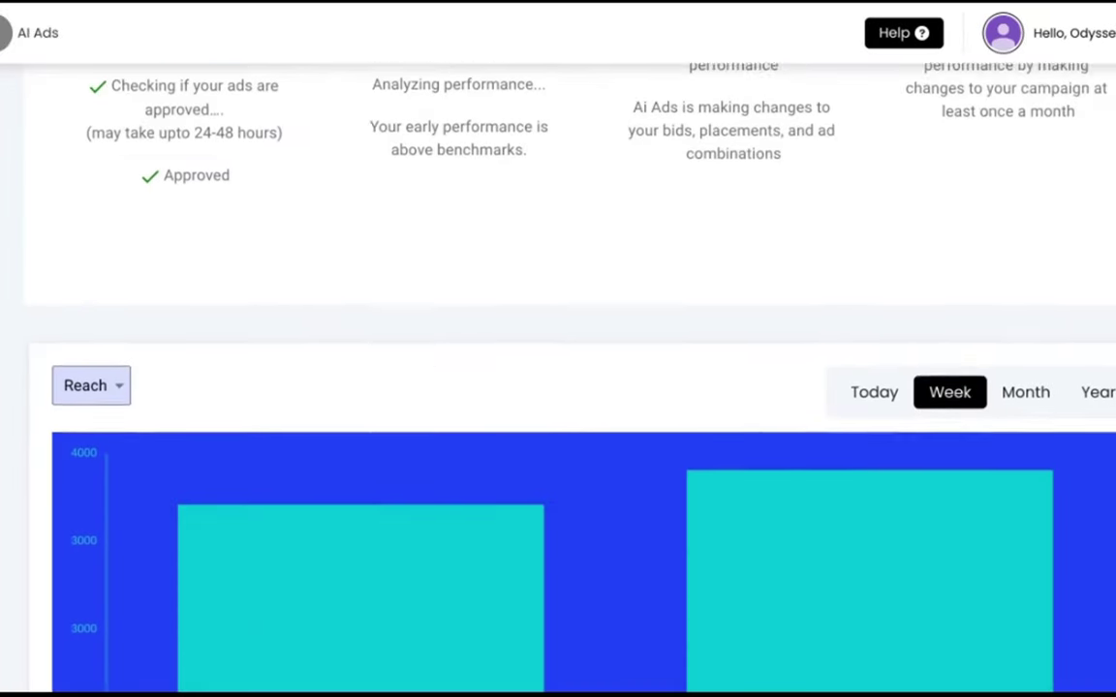
scroll(620, 504, down, 2)
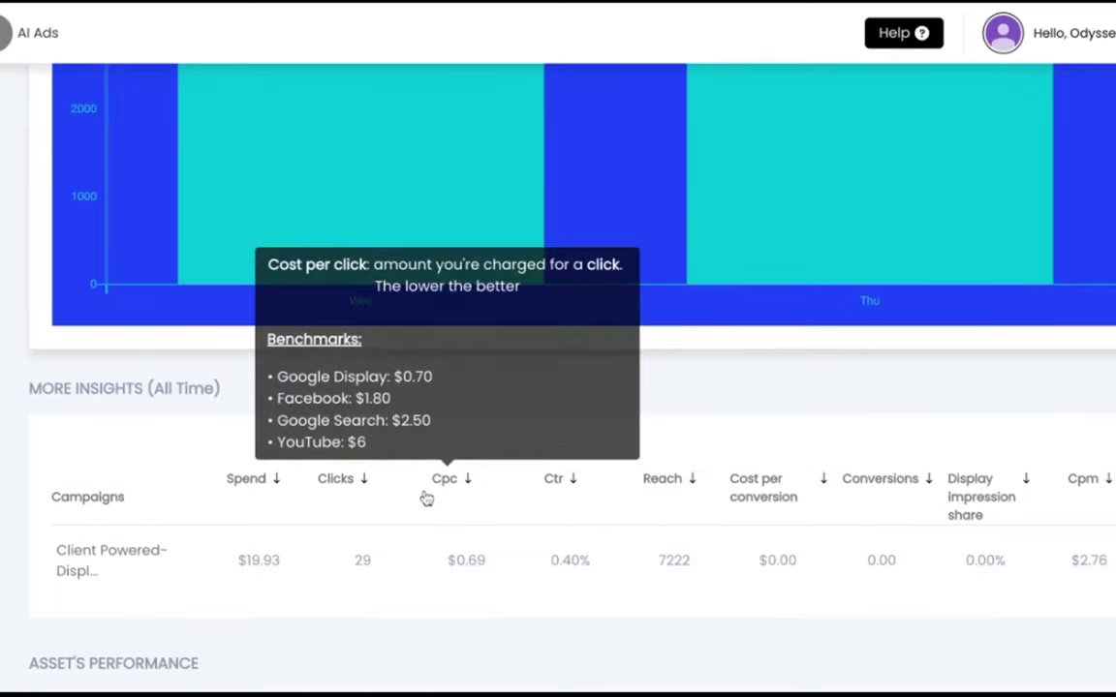
mouse_move(346, 512)
scroll(444, 501, down, 1)
mouse_move(460, 433)
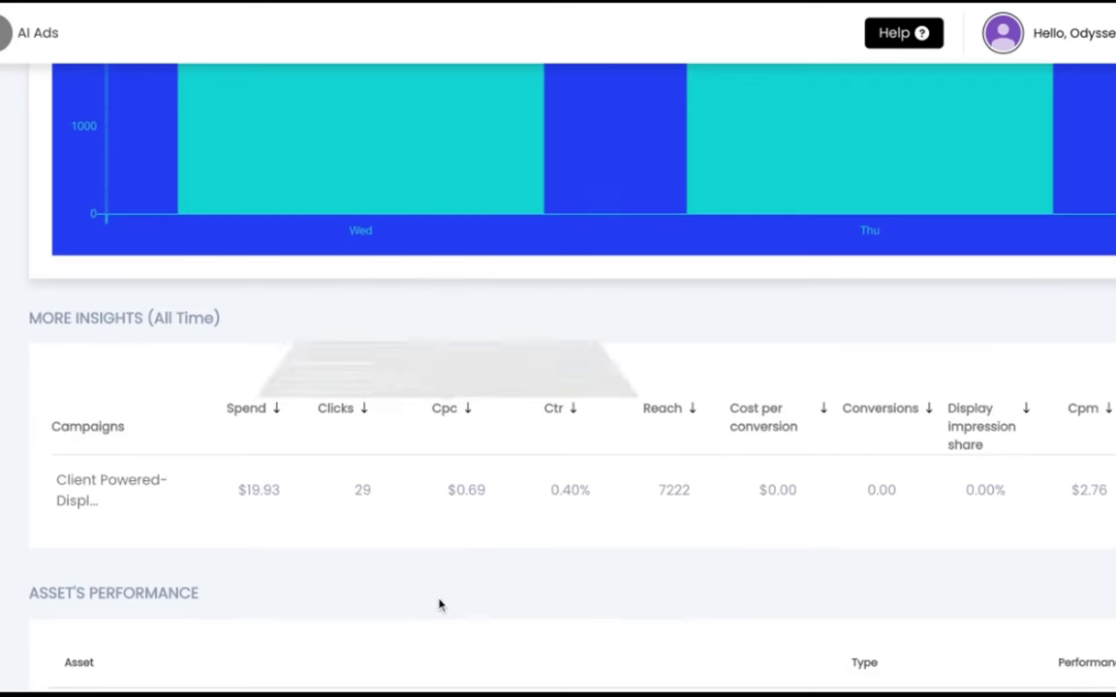
- Examine the performance of the Google Display campaign's headline and description assets and return to the recent ads
scroll(439, 602, down, 2)
scroll(439, 603, down, 5)
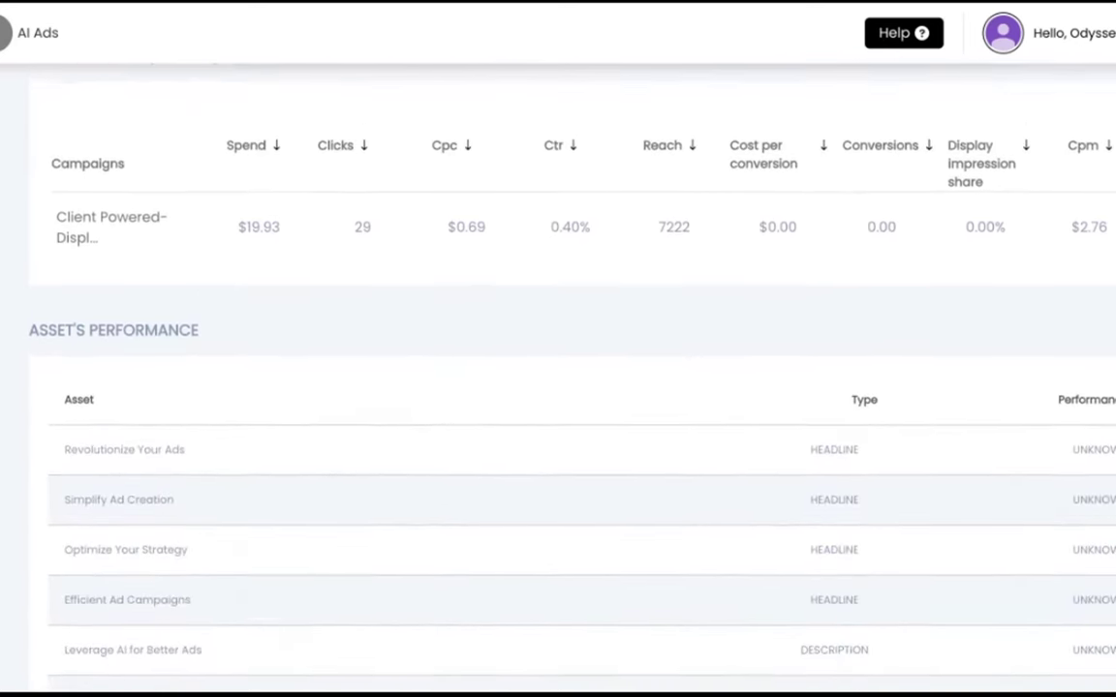
scroll(332, 426, down, 5)
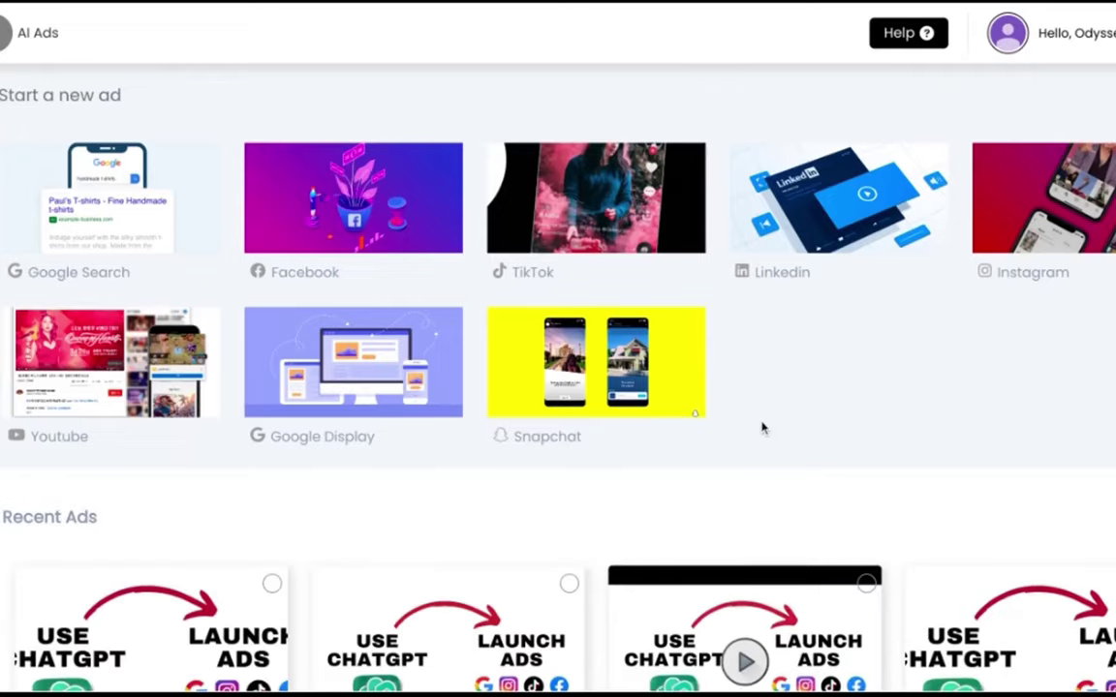
scroll(760, 427, down, 6)
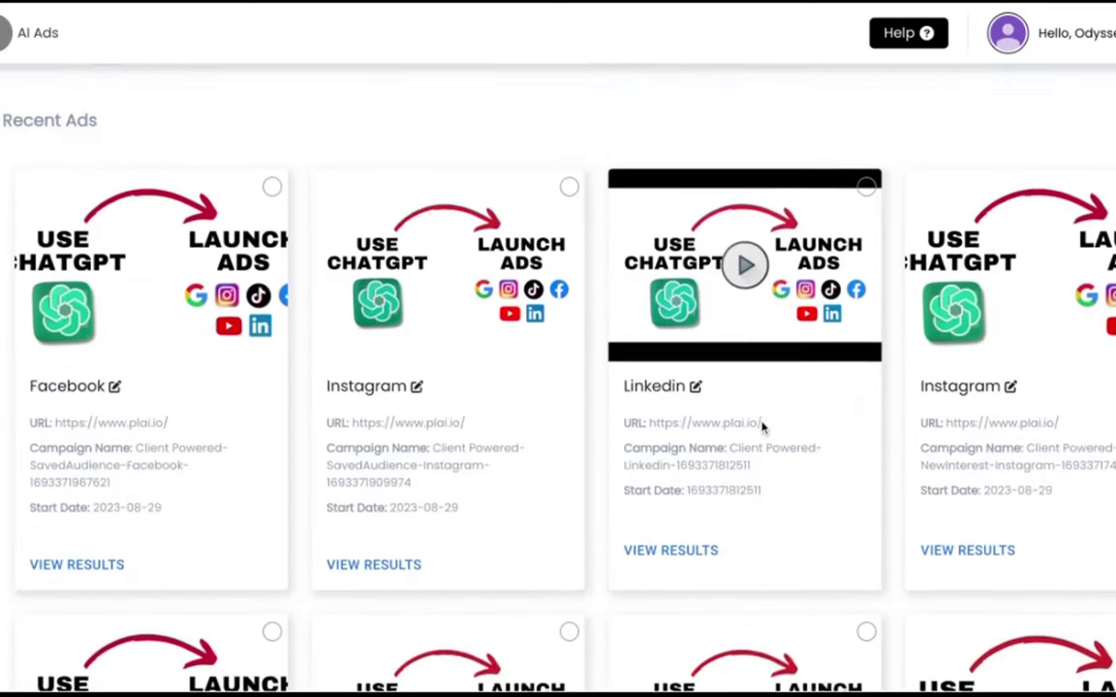
scroll(761, 428, down, 3)
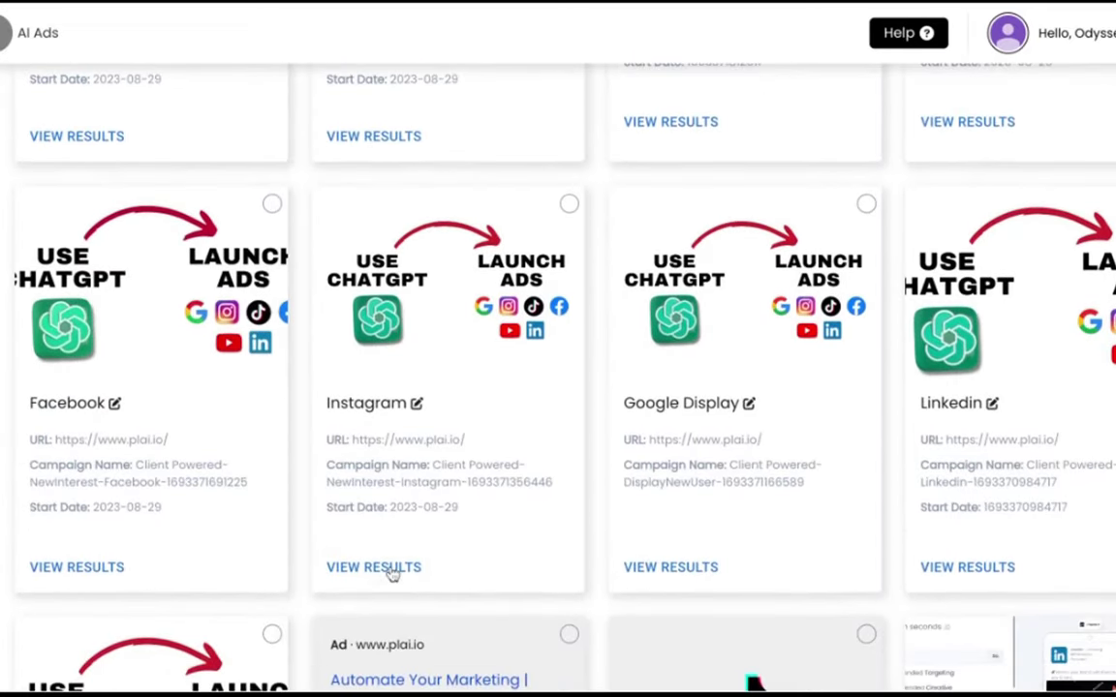
click(376, 568)
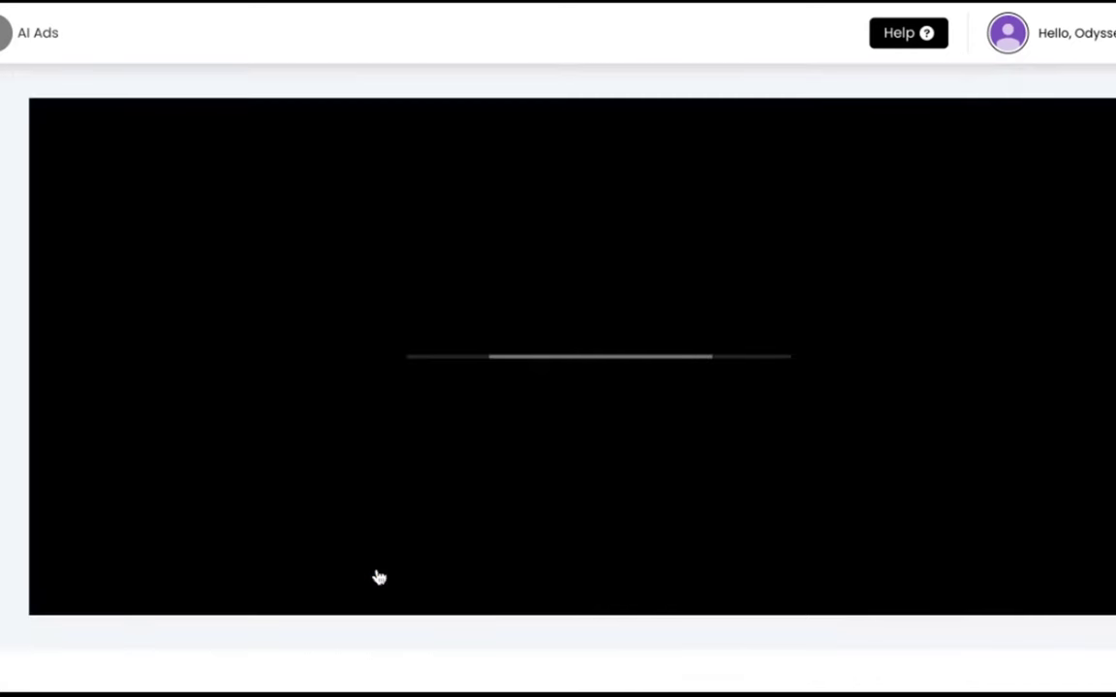
scroll(578, 494, down, 8)
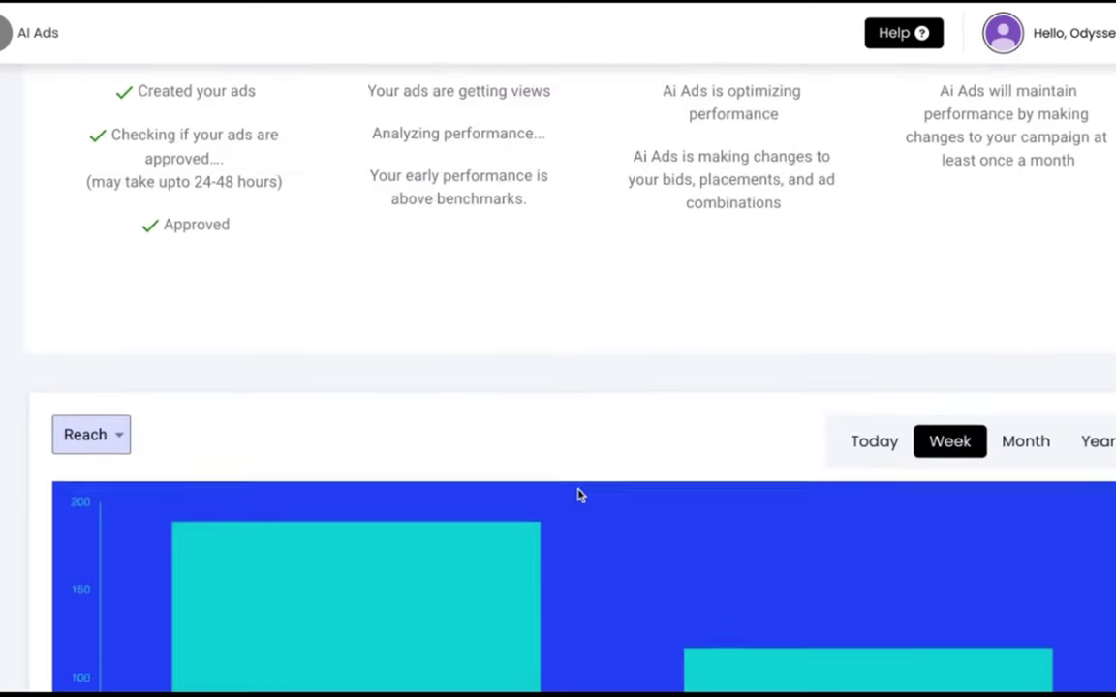
scroll(611, 448, down, 1)
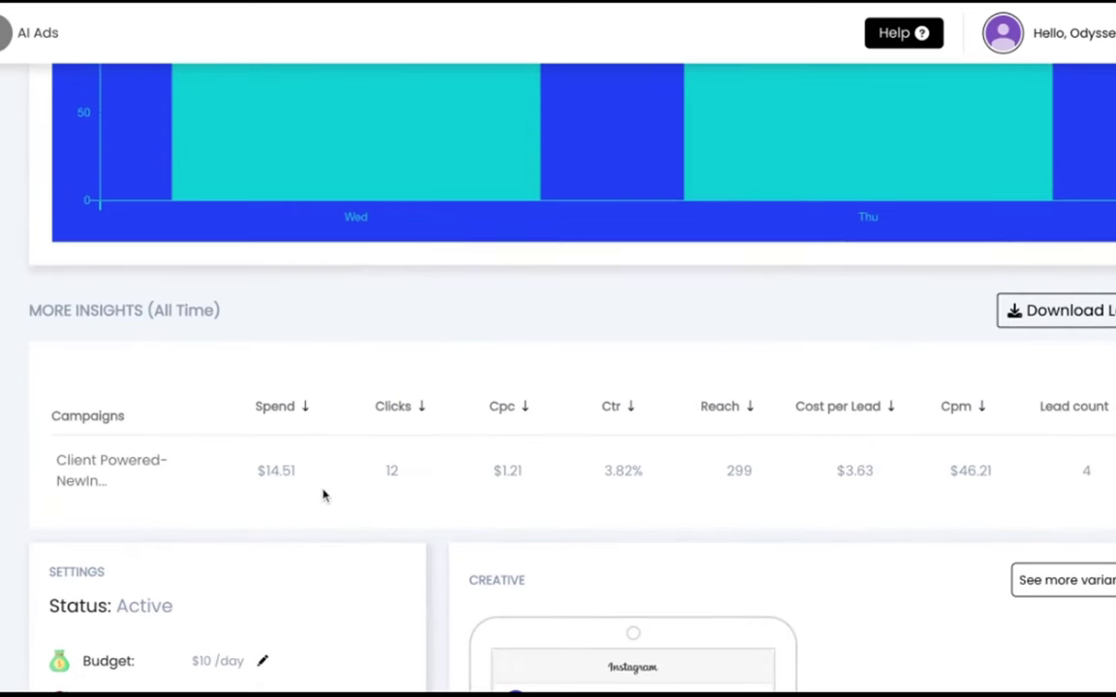
scroll(323, 494, down, 1)
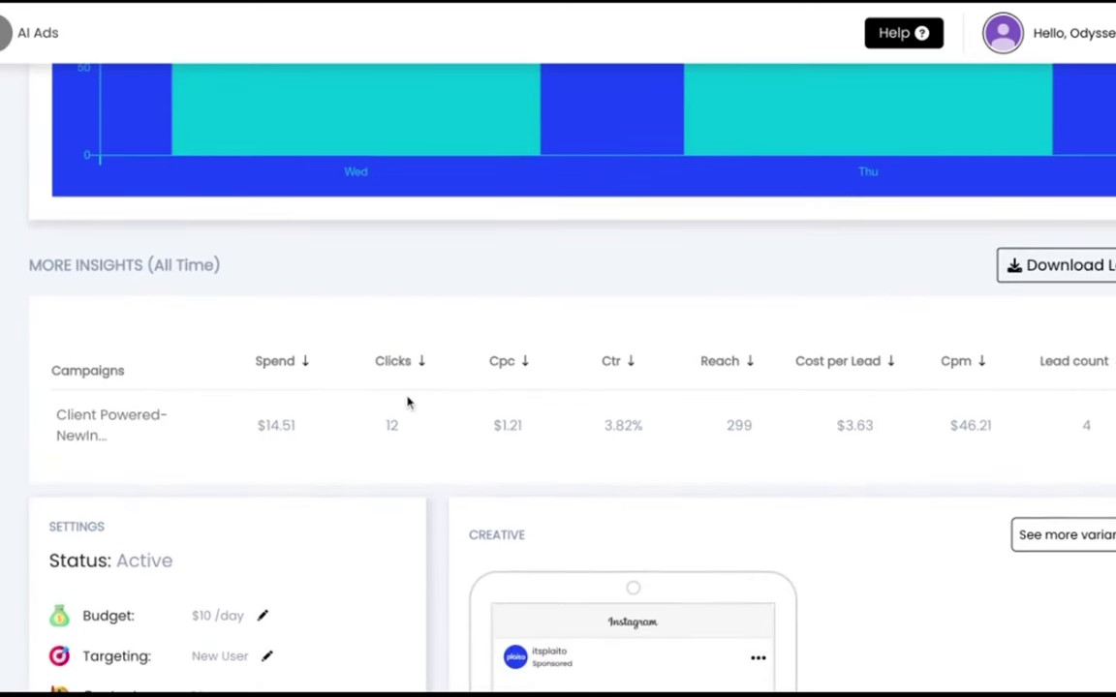
scroll(408, 402, down, 1)
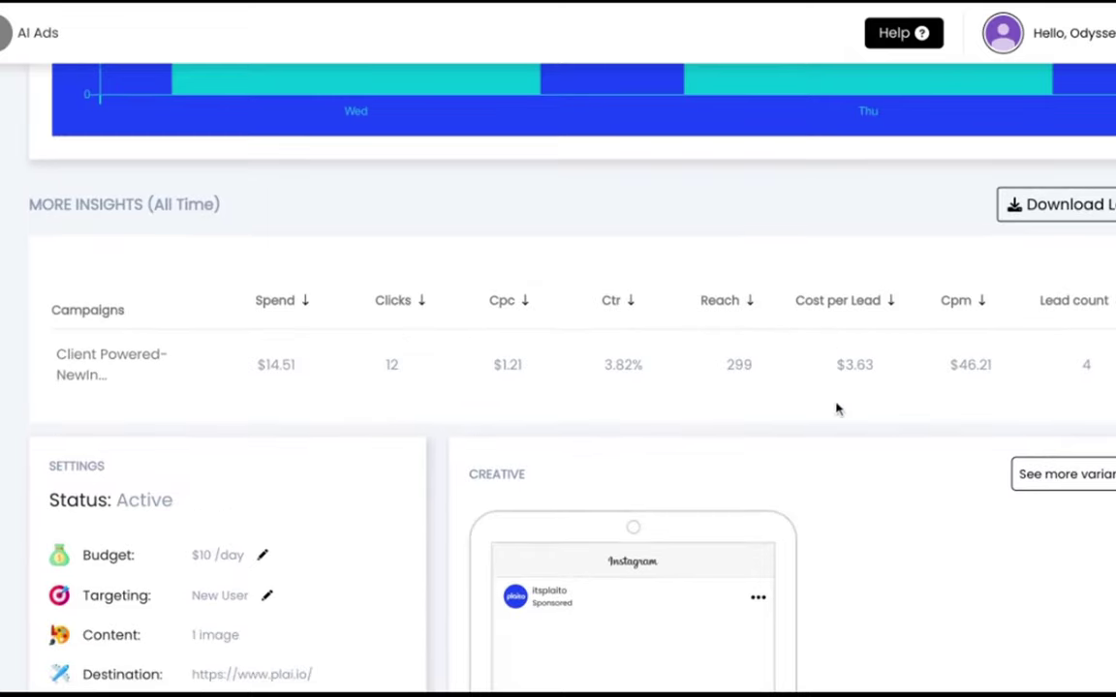
scroll(838, 409, down, 3)
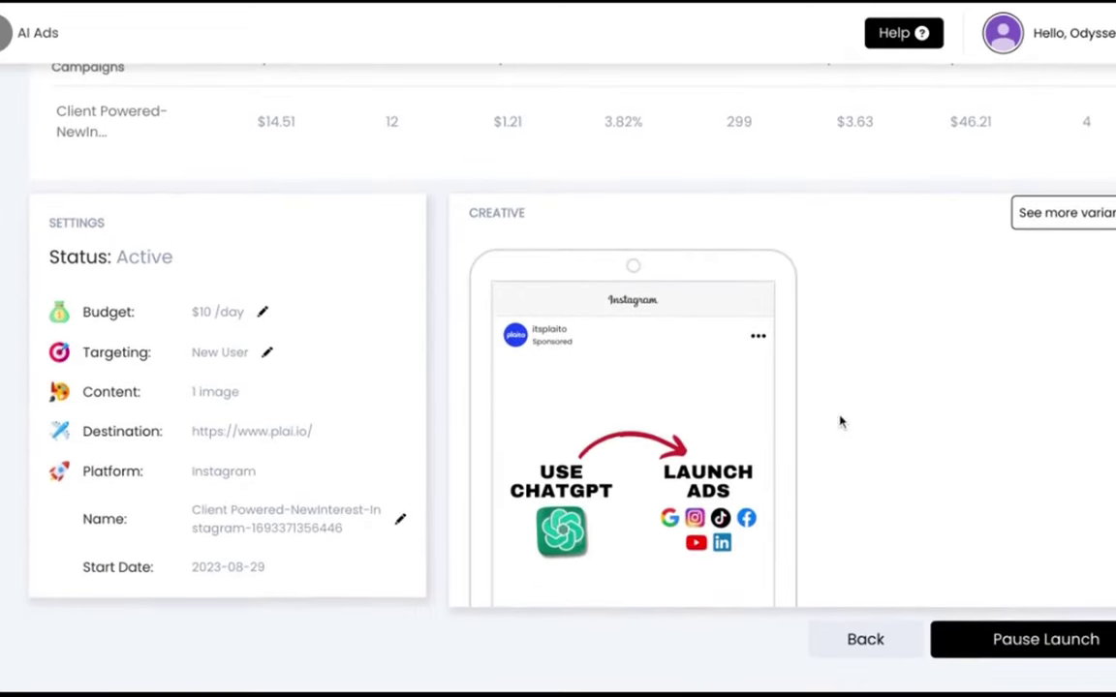
click(866, 651)
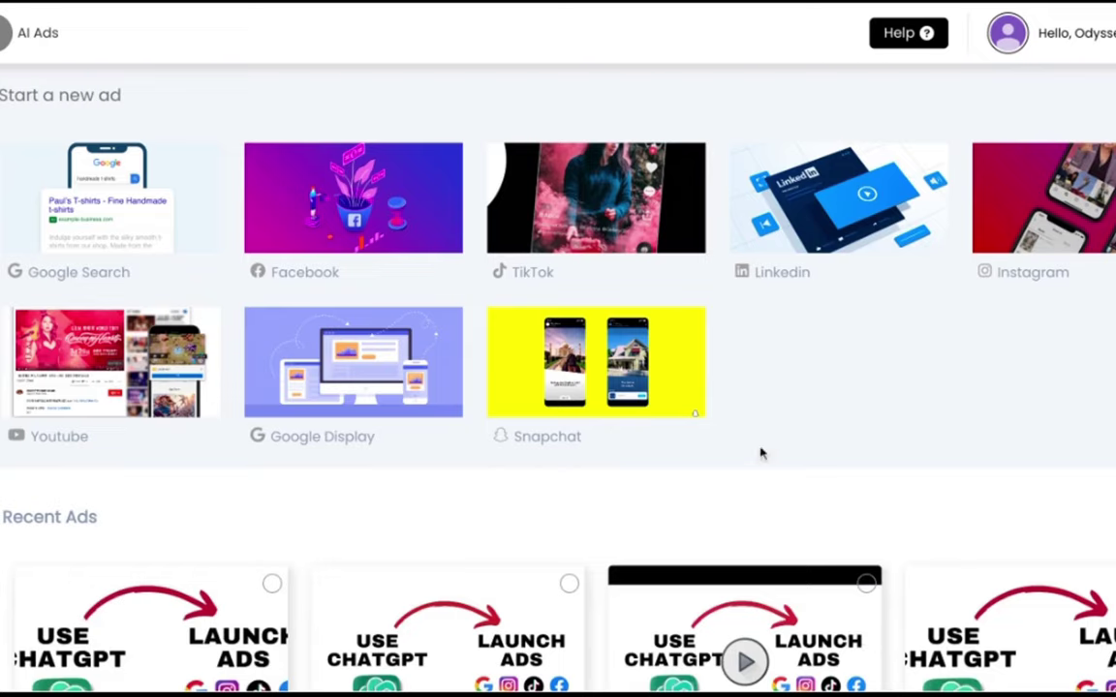
scroll(763, 453, down, 5)
scroll(754, 419, down, 2)
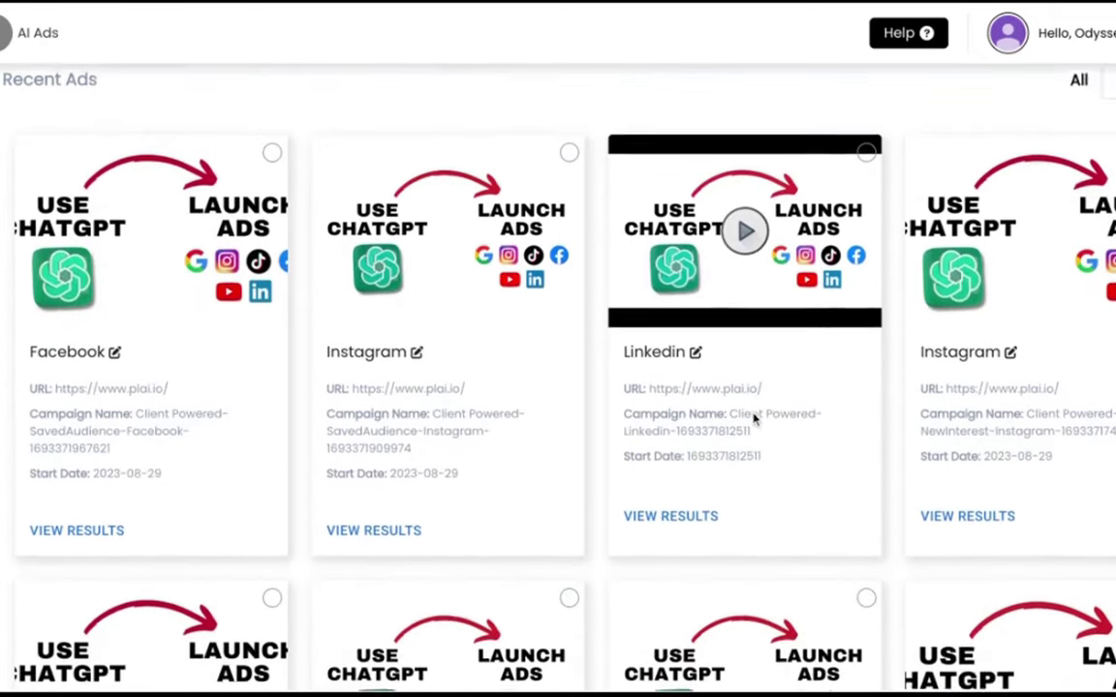
scroll(745, 290, down, 3)
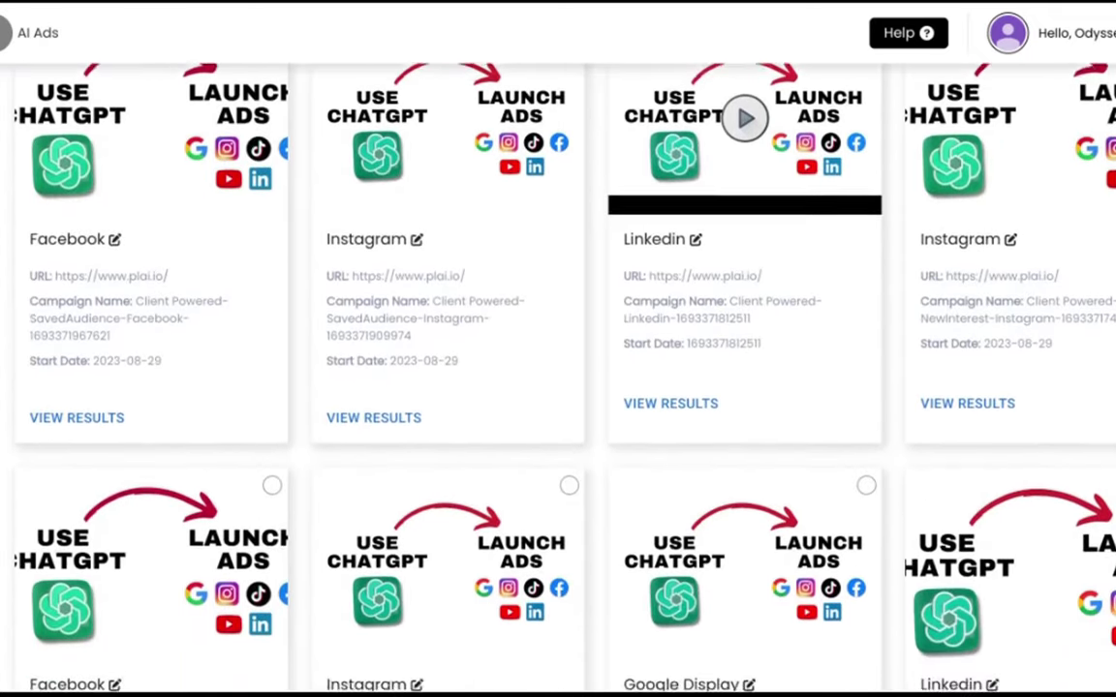
scroll(745, 194, up, 4)
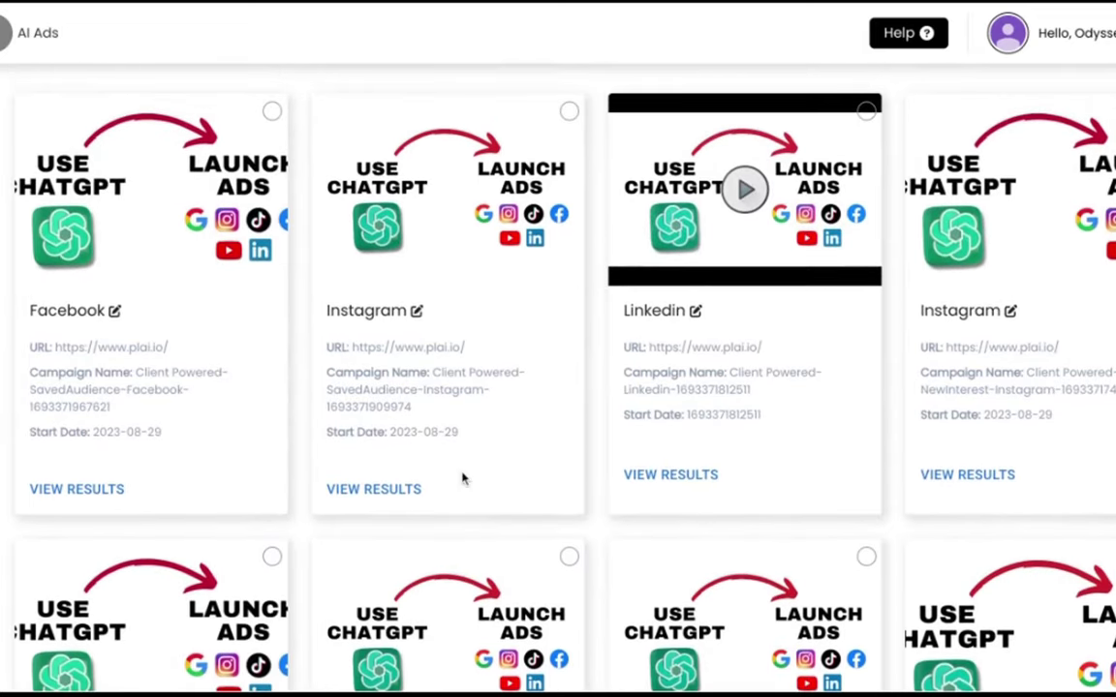
click(373, 491)
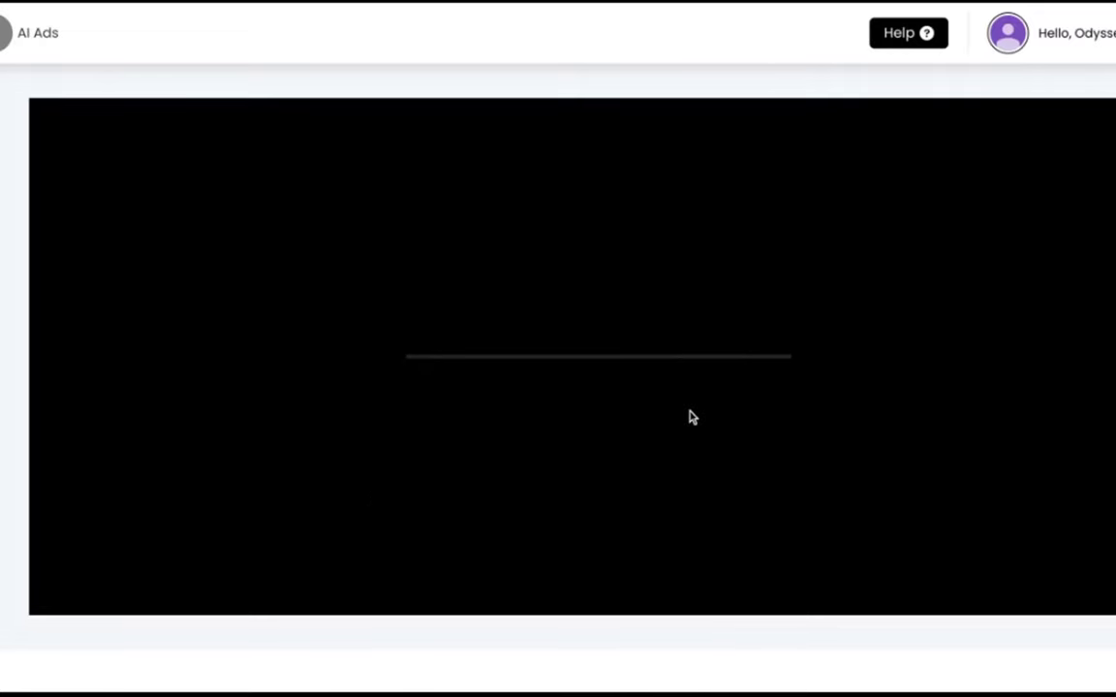
scroll(571, 368, down, 8)
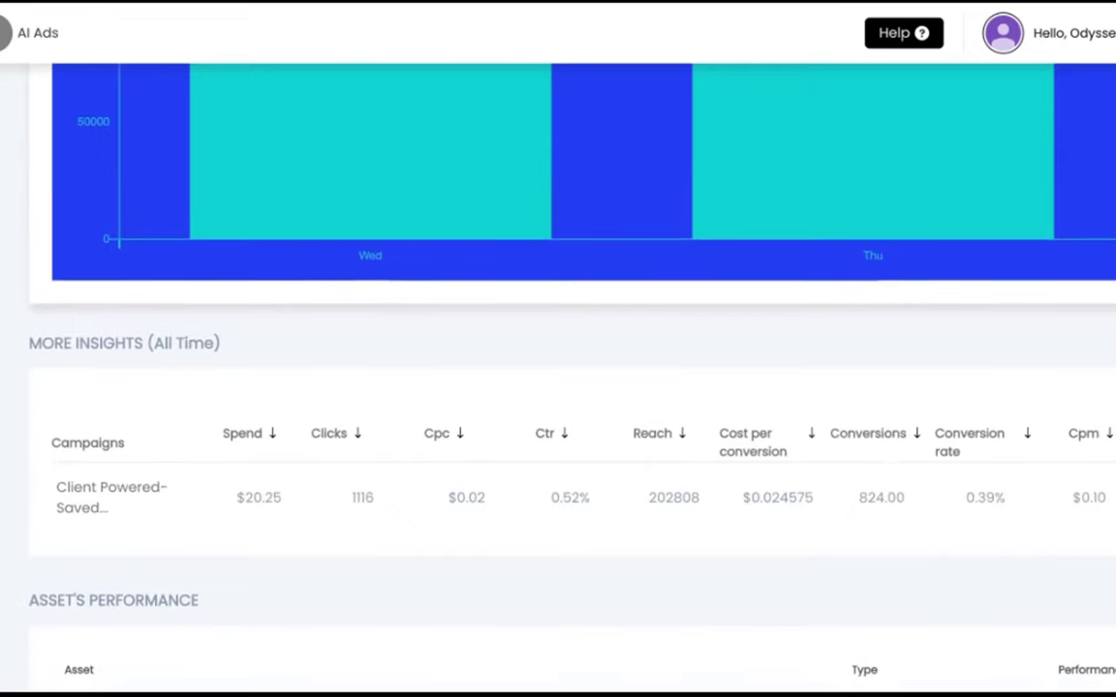
mouse_move(889, 449)
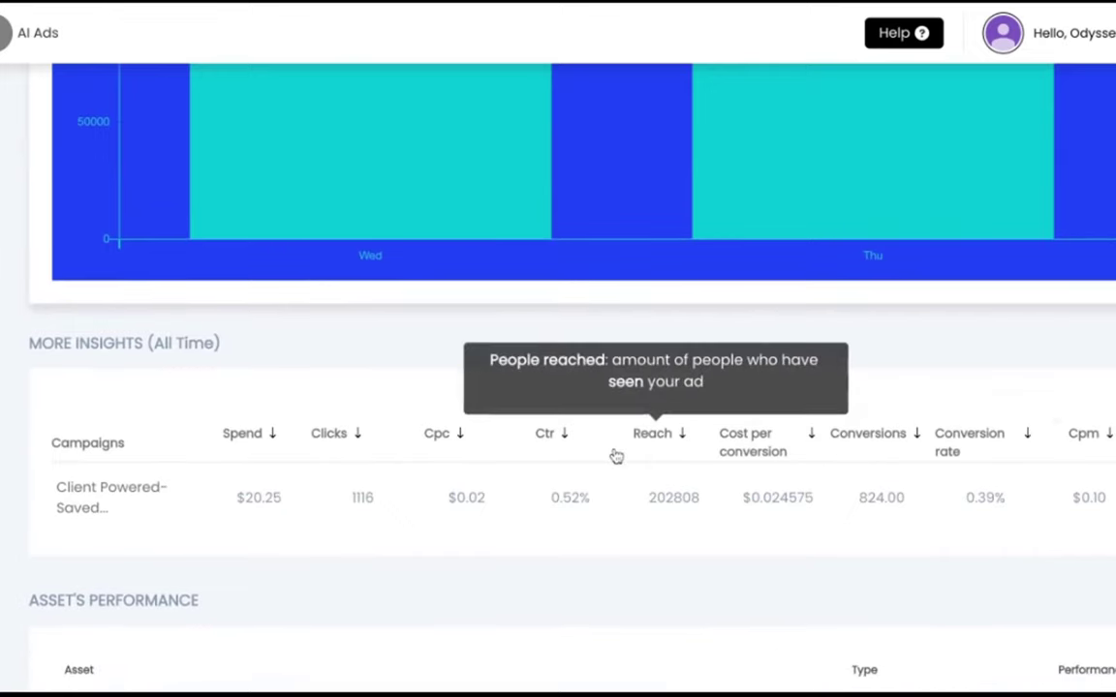
mouse_move(406, 451)
scroll(406, 451, down, 5)
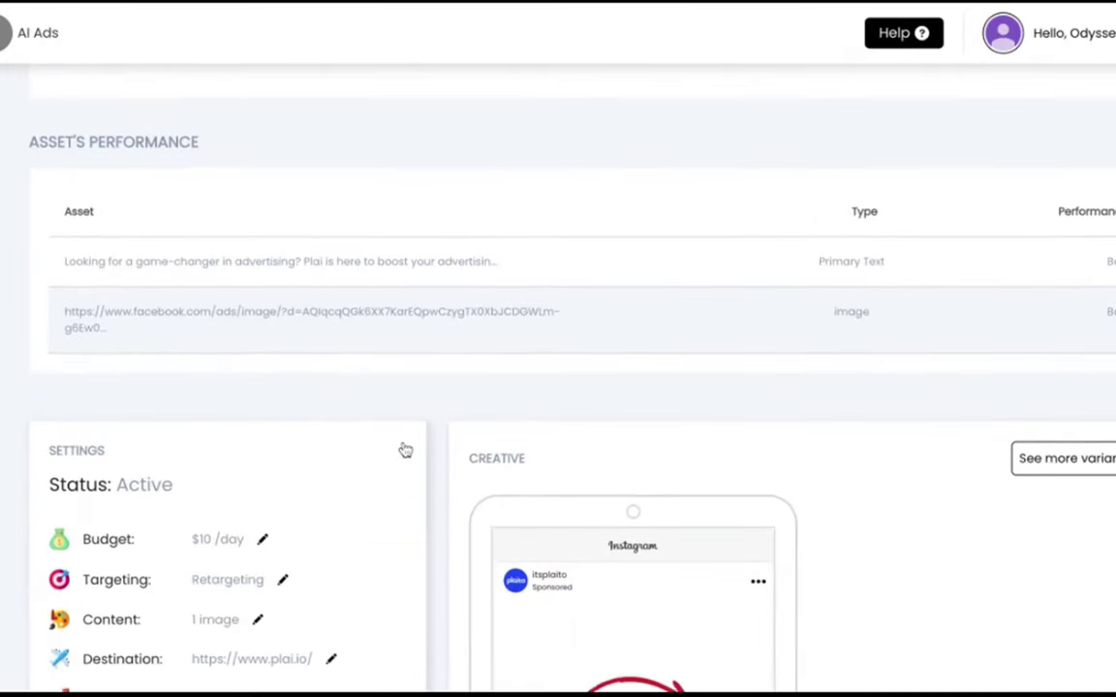
scroll(406, 450, down, 2)
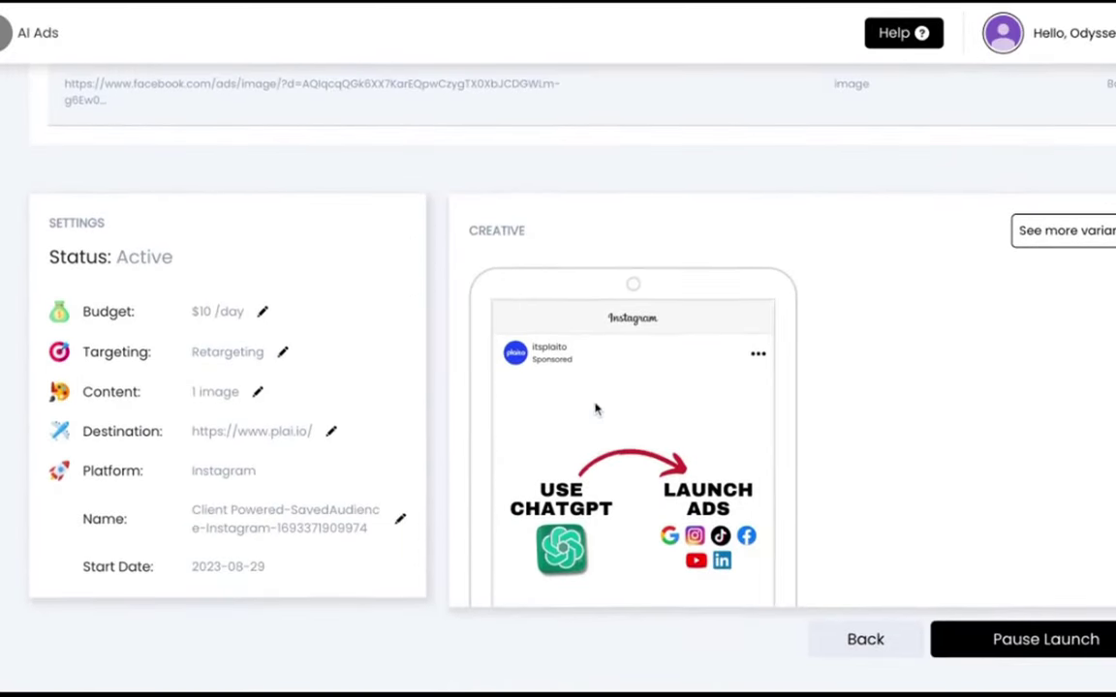
scroll(595, 408, up, 5)
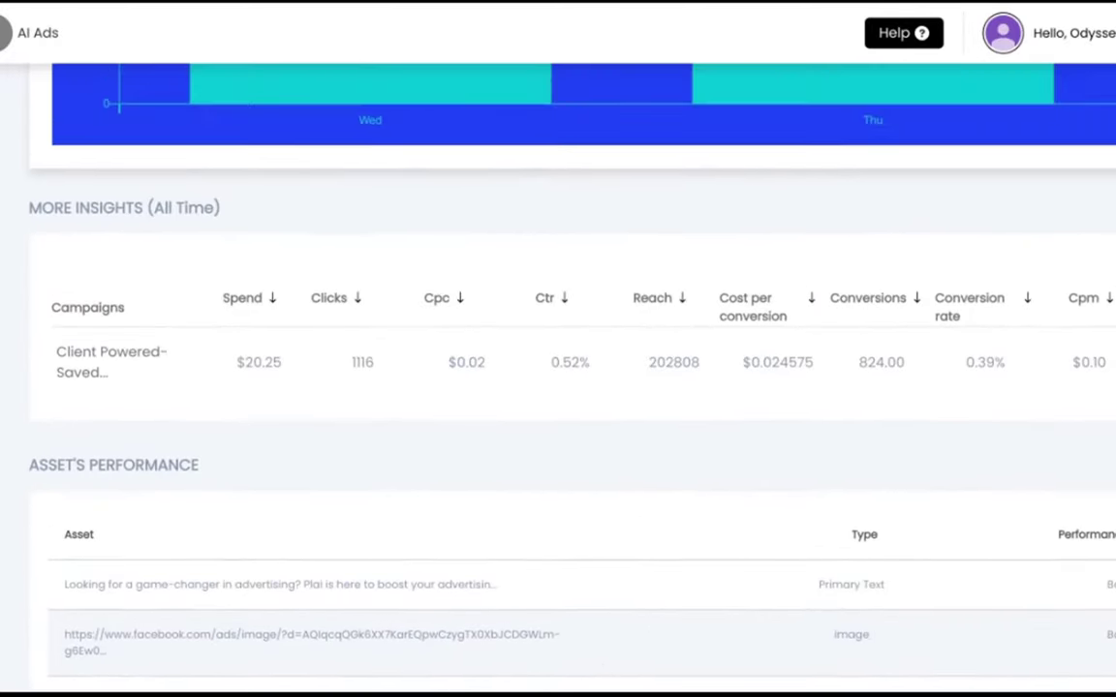
mouse_move(418, 303)
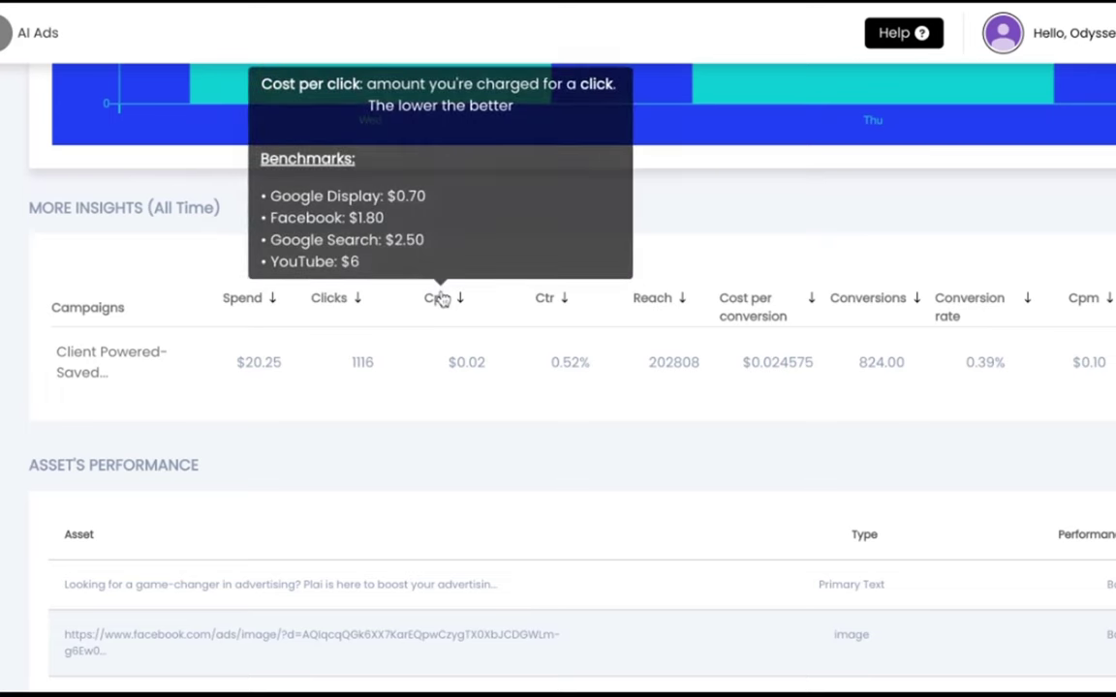
- Examine the Instagram retargeting campaign's settings, ad creative and image asset, and return to the recent ads
scroll(441, 297, down, 1)
scroll(442, 299, down, 5)
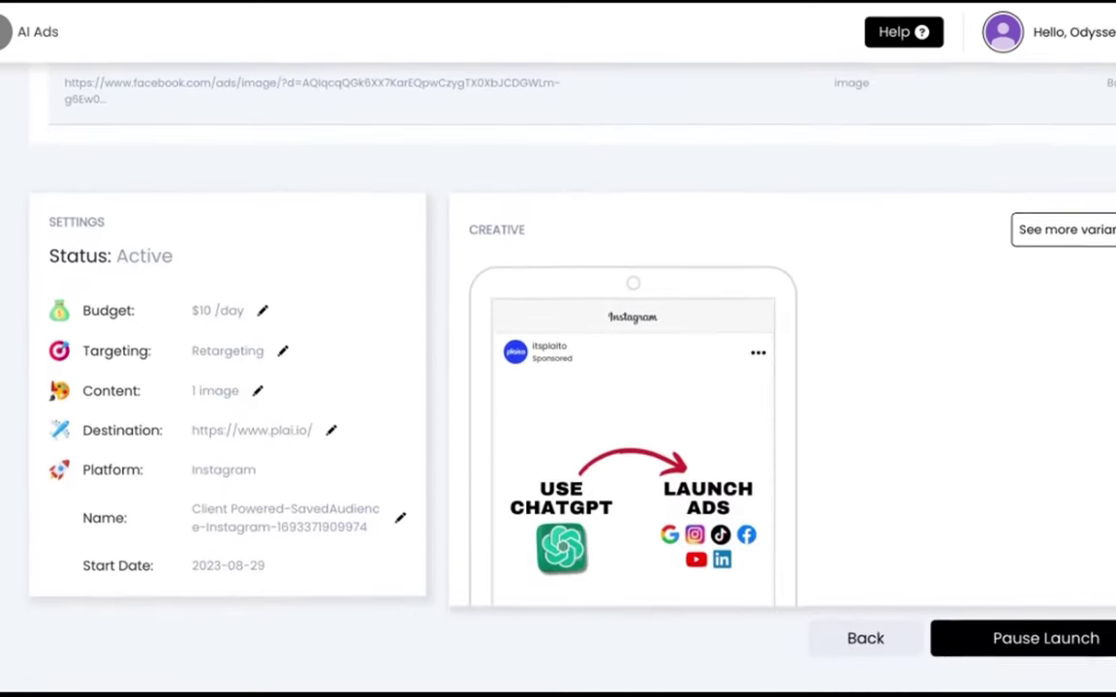
scroll(572, 417, down, 3)
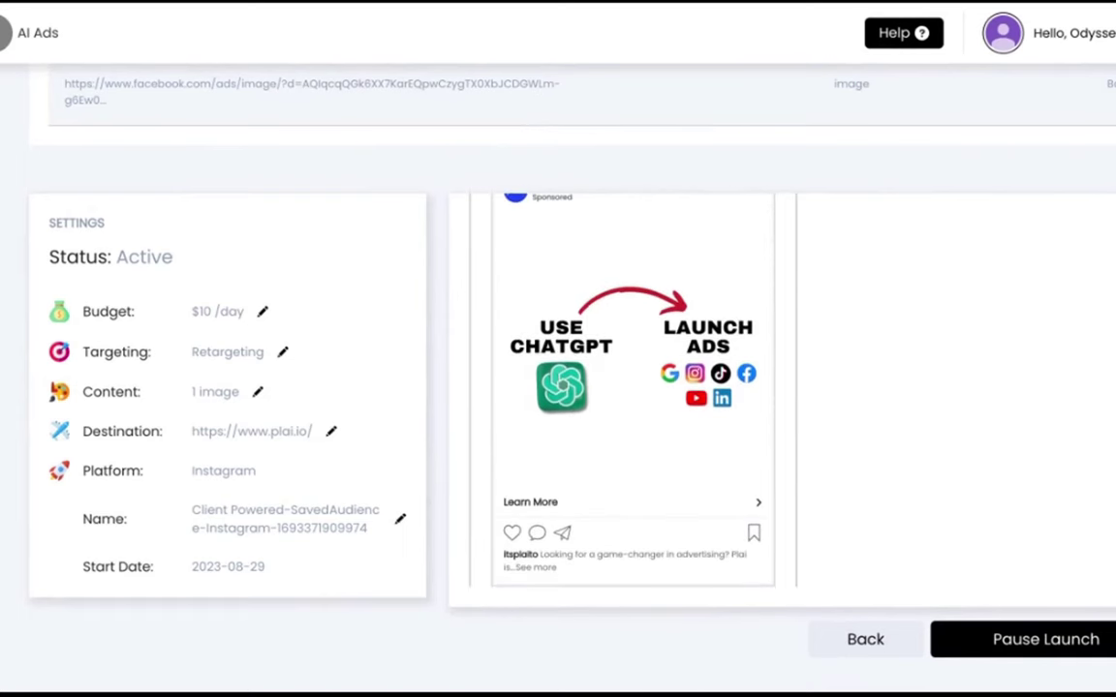
scroll(415, 513, up, 5)
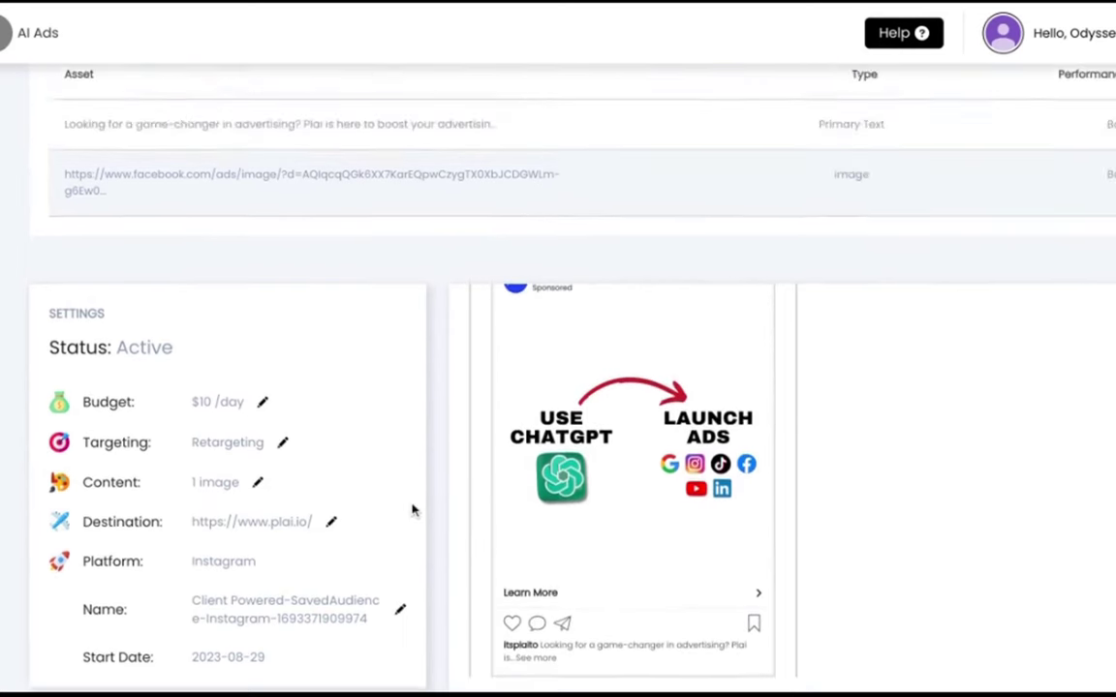
scroll(415, 524, up, 5)
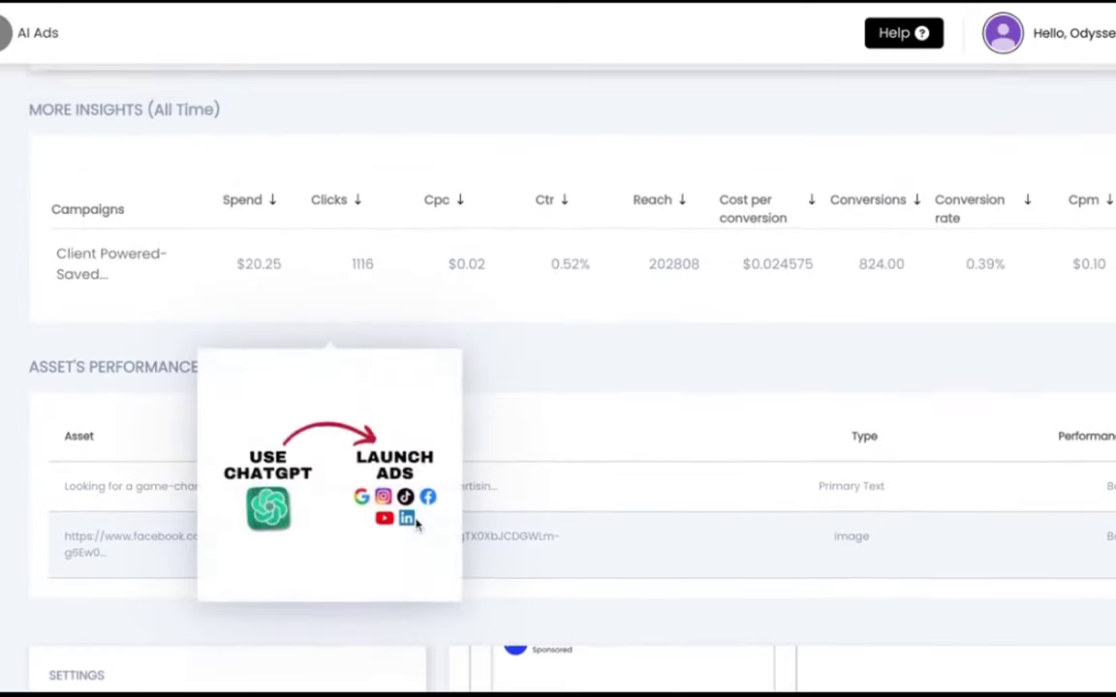
scroll(415, 524, down, 2)
scroll(917, 631, down, 6)
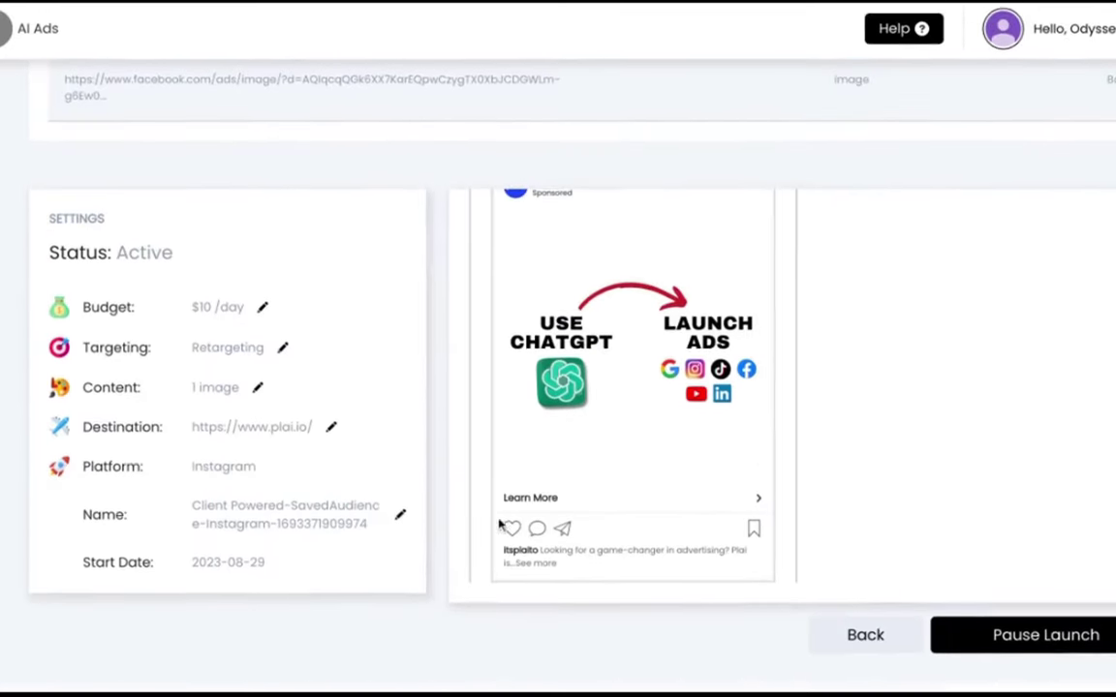
click(864, 641)
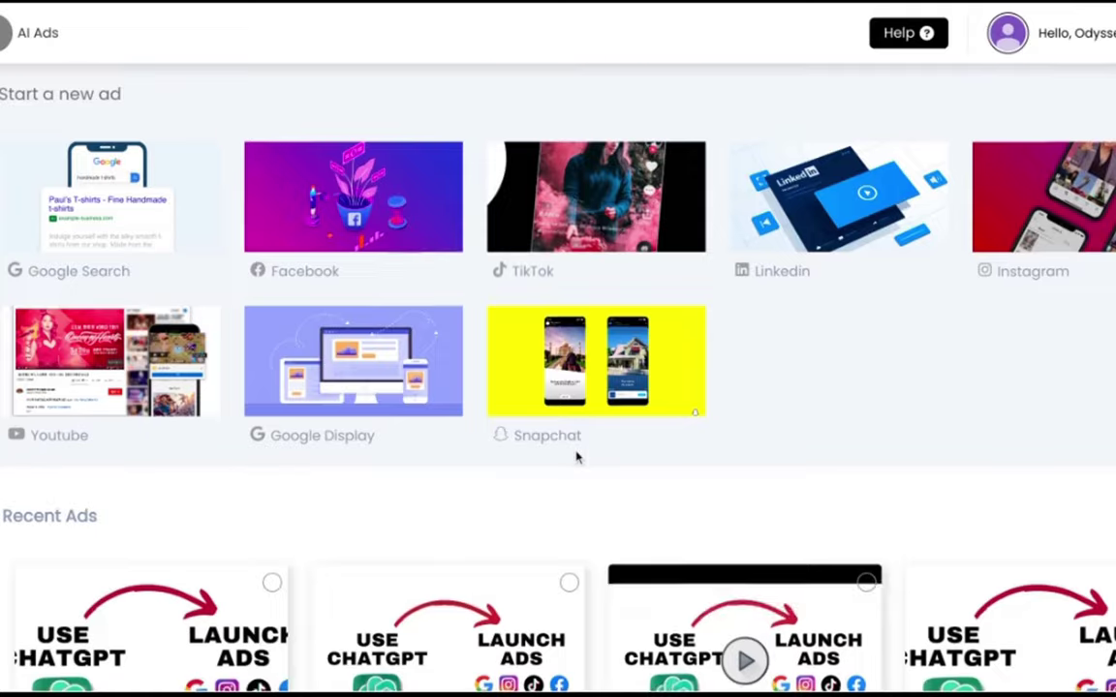
scroll(578, 456, down, 4)
click(101, 620)
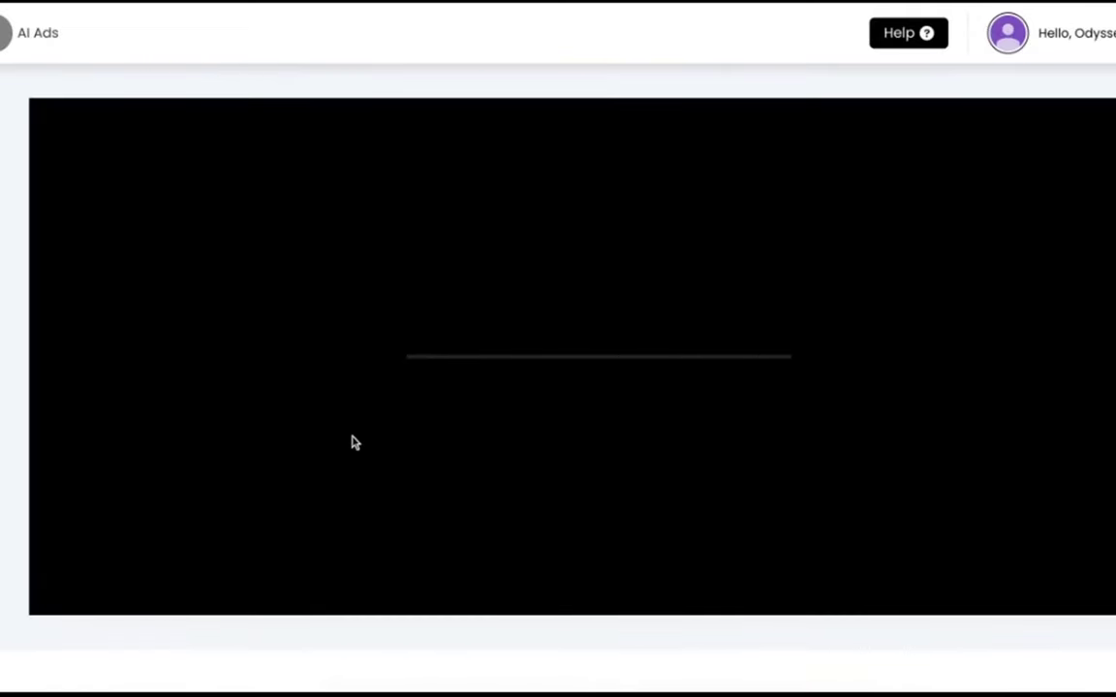
scroll(454, 386, down, 10)
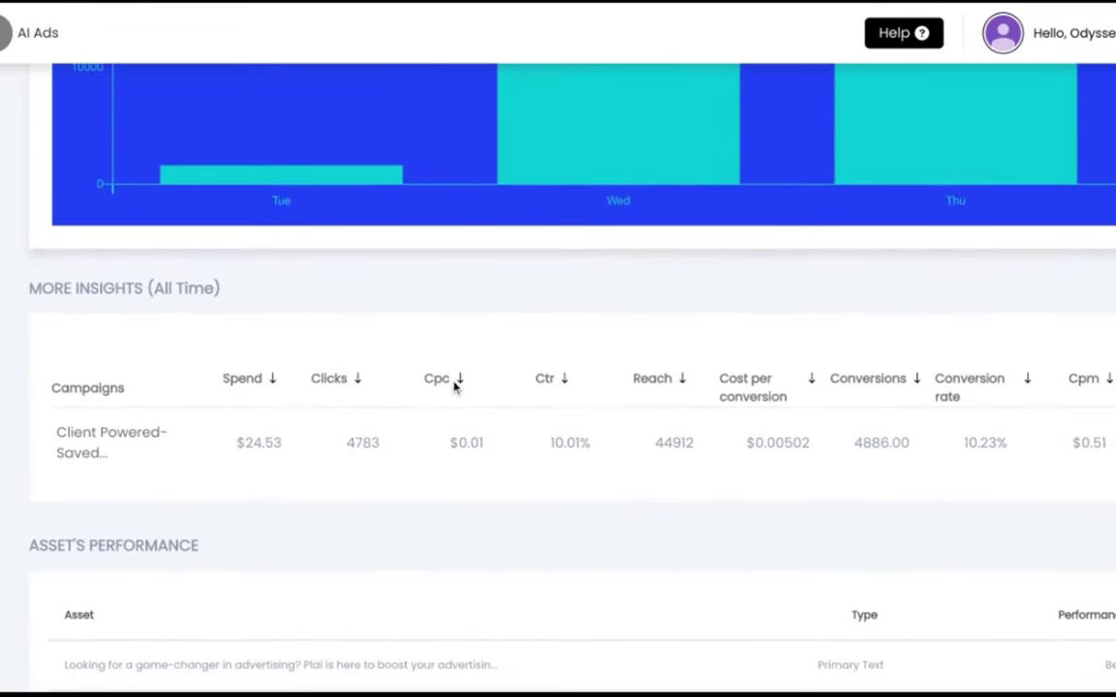
mouse_move(462, 388)
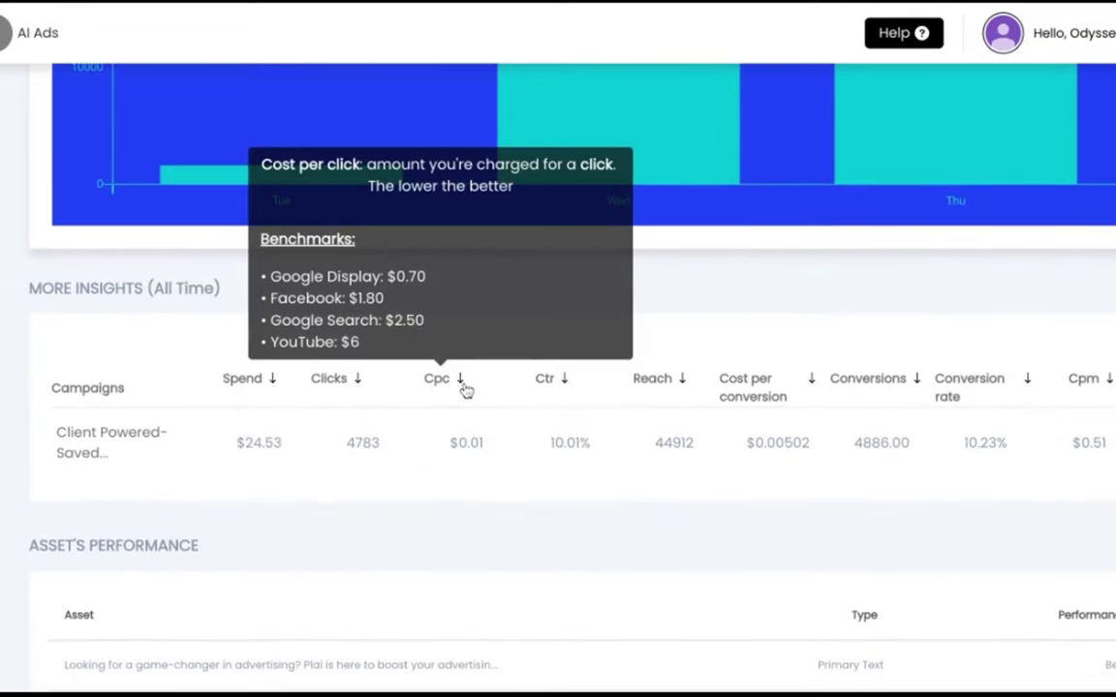
mouse_move(645, 386)
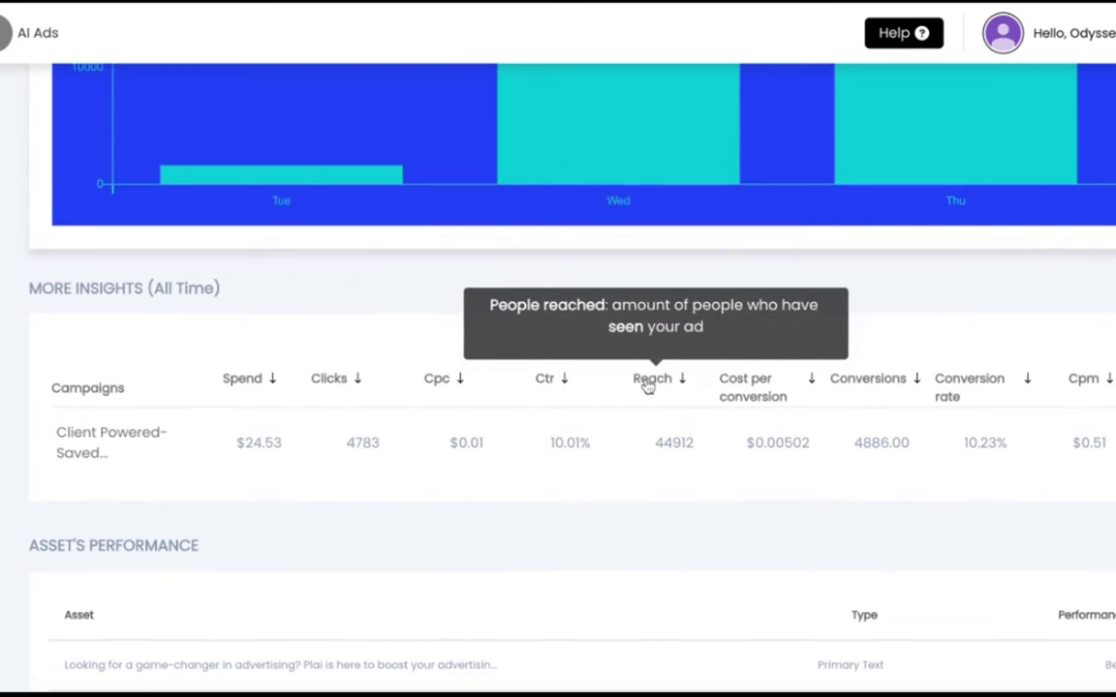
- Switch the Facebook campaign's weekly chart from reach to clicks and check Wednesday's value
scroll(647, 387, up, 5)
click(112, 172)
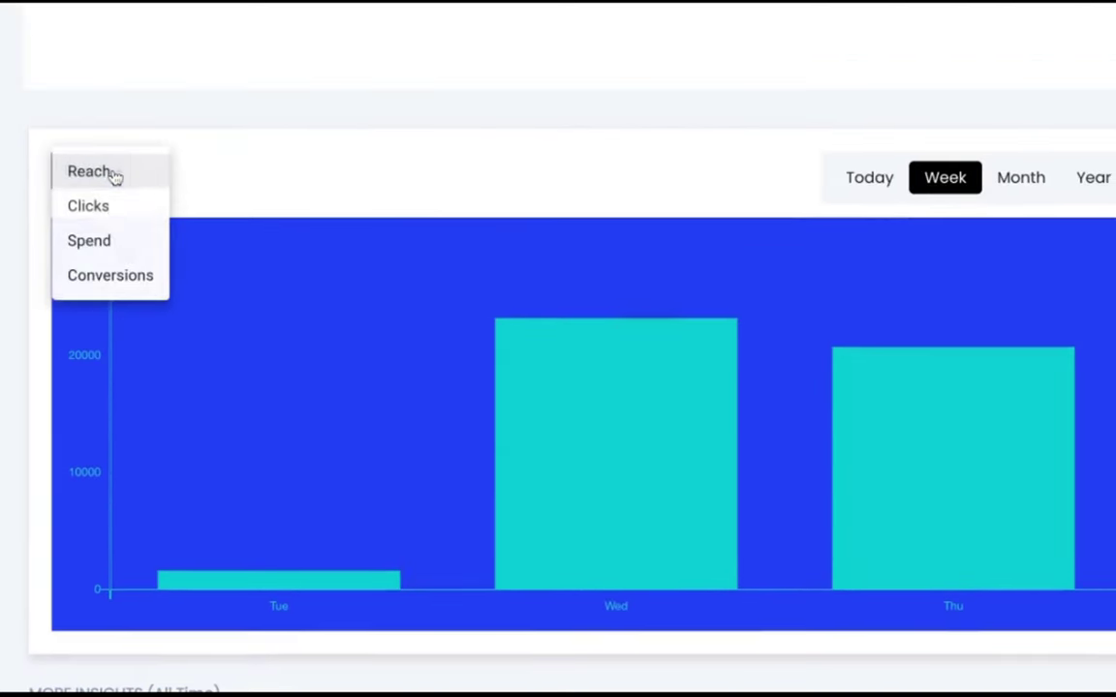
click(113, 206)
mouse_move(612, 389)
scroll(612, 390, down, 1)
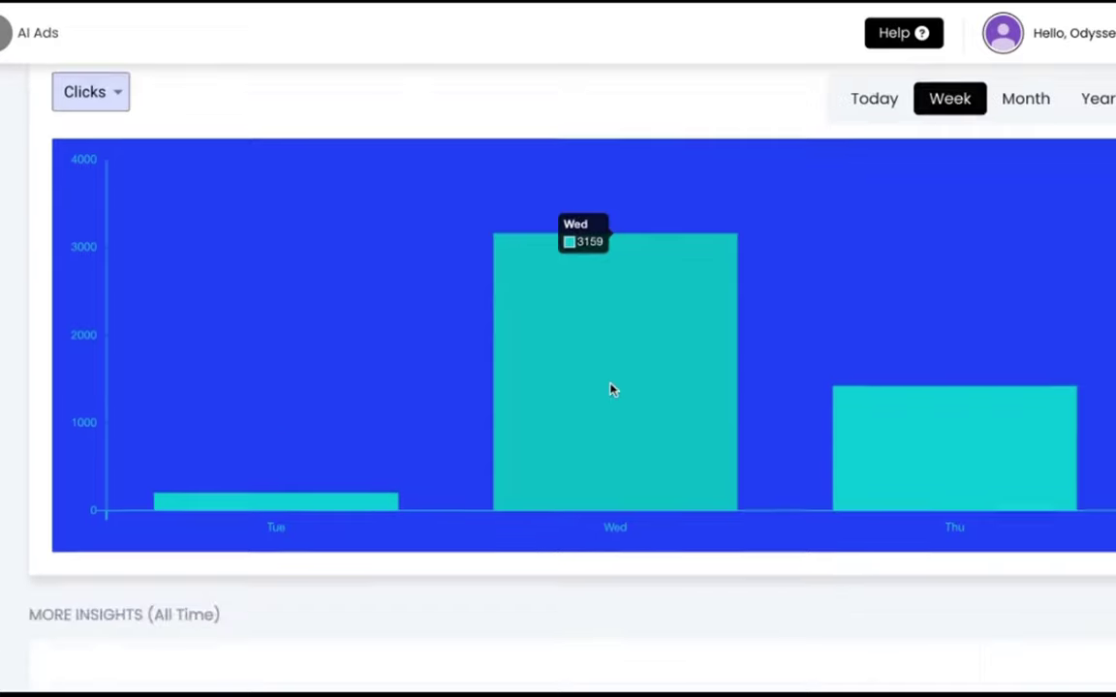
- Review the Facebook retargeting campaign's primary text assets, settings and video creative, and return to the recent ads
scroll(611, 389, down, 8)
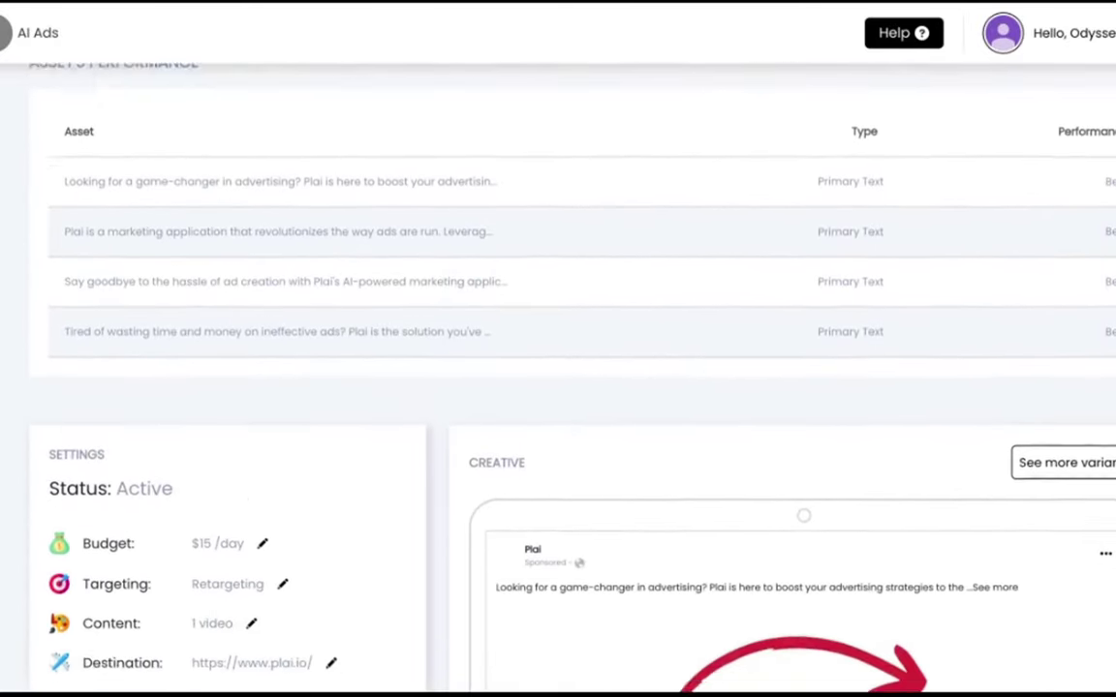
scroll(571, 387, down, 2)
scroll(793, 484, down, 2)
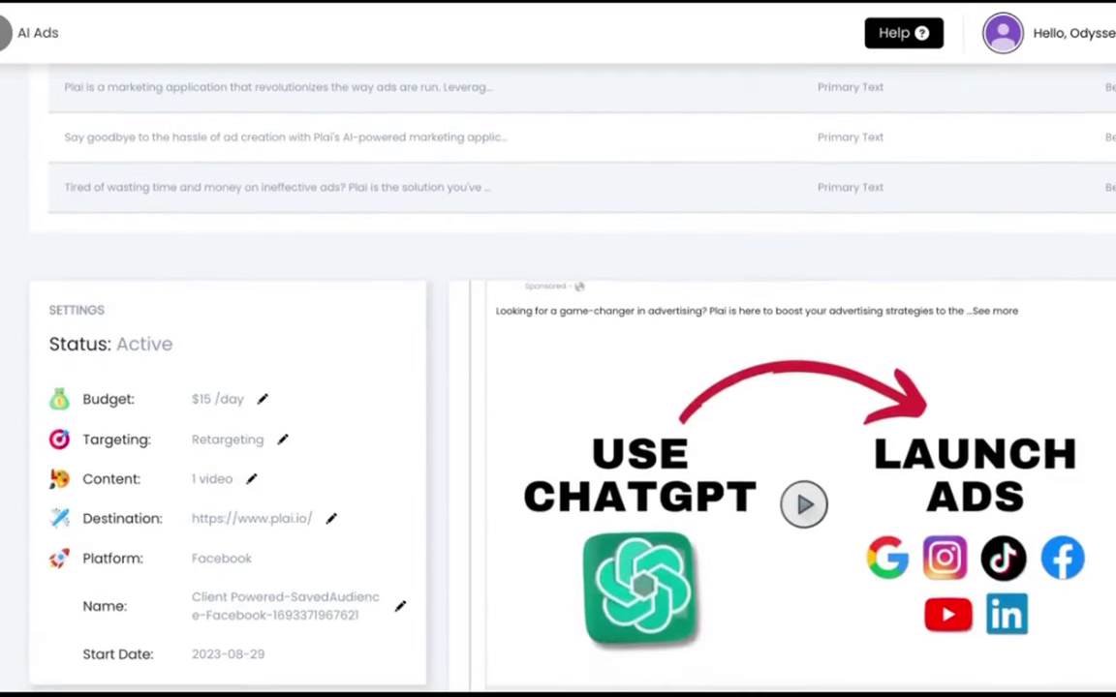
scroll(636, 252, up, 1)
scroll(635, 254, up, 4)
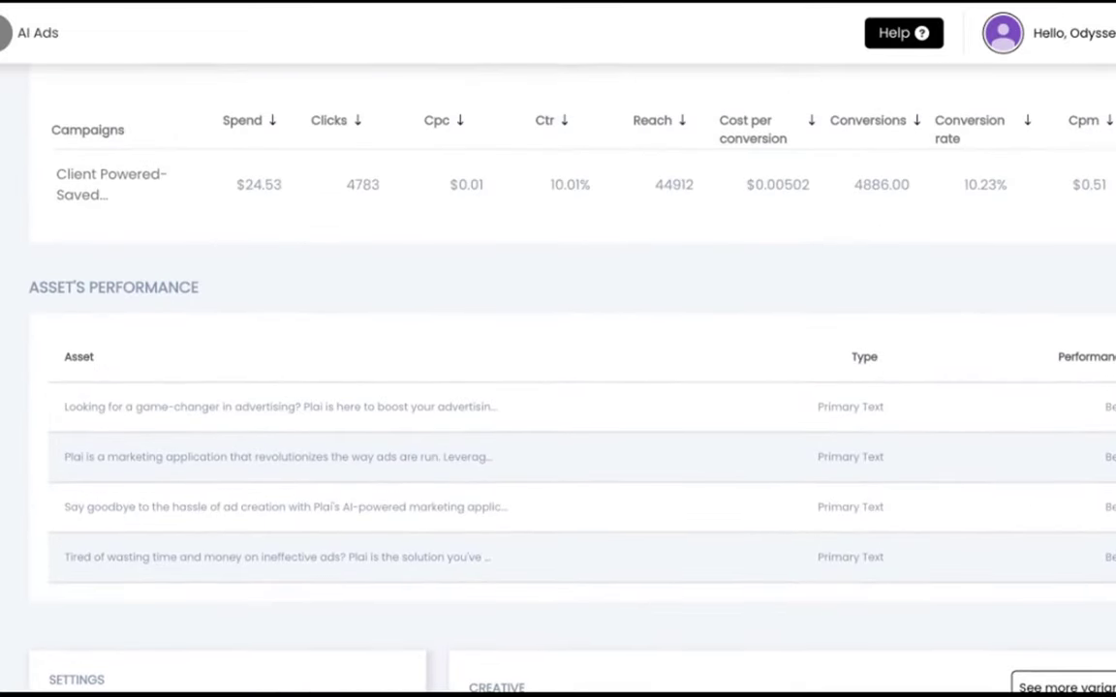
scroll(558, 387, down, 5)
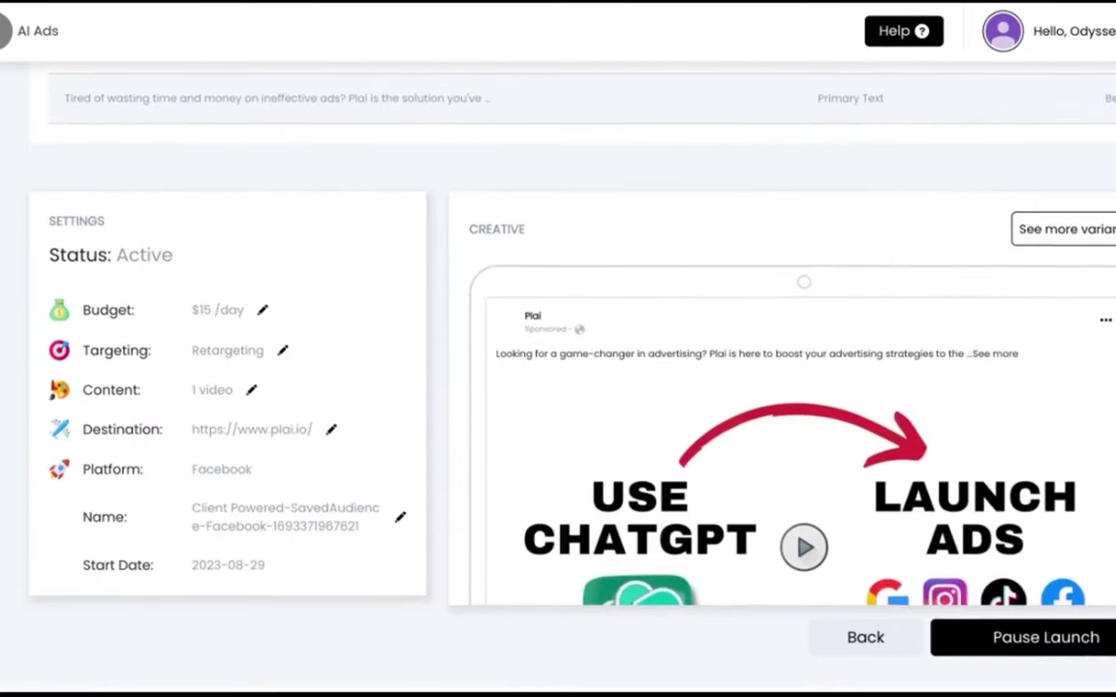
click(863, 640)
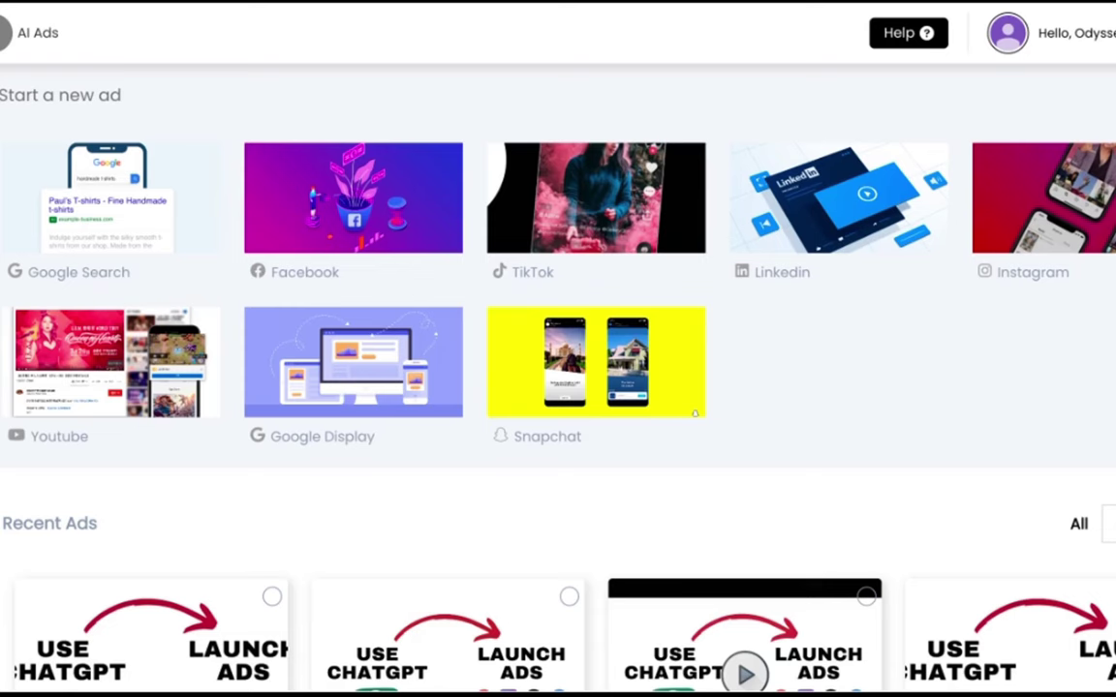
scroll(540, 425, down, 4)
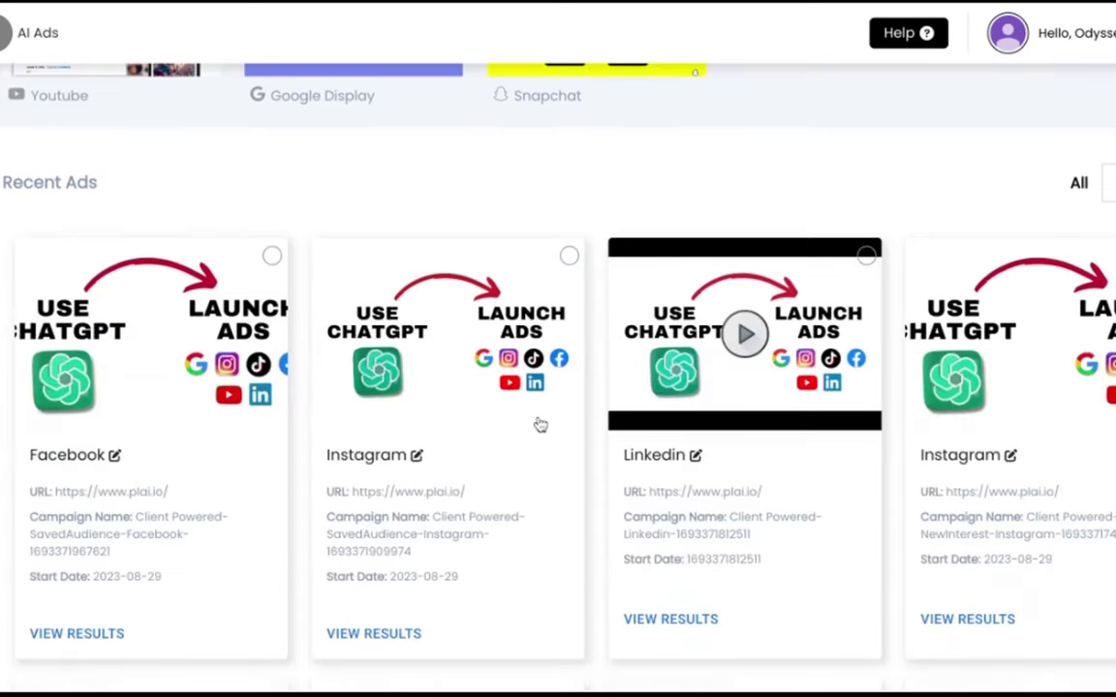
click(378, 635)
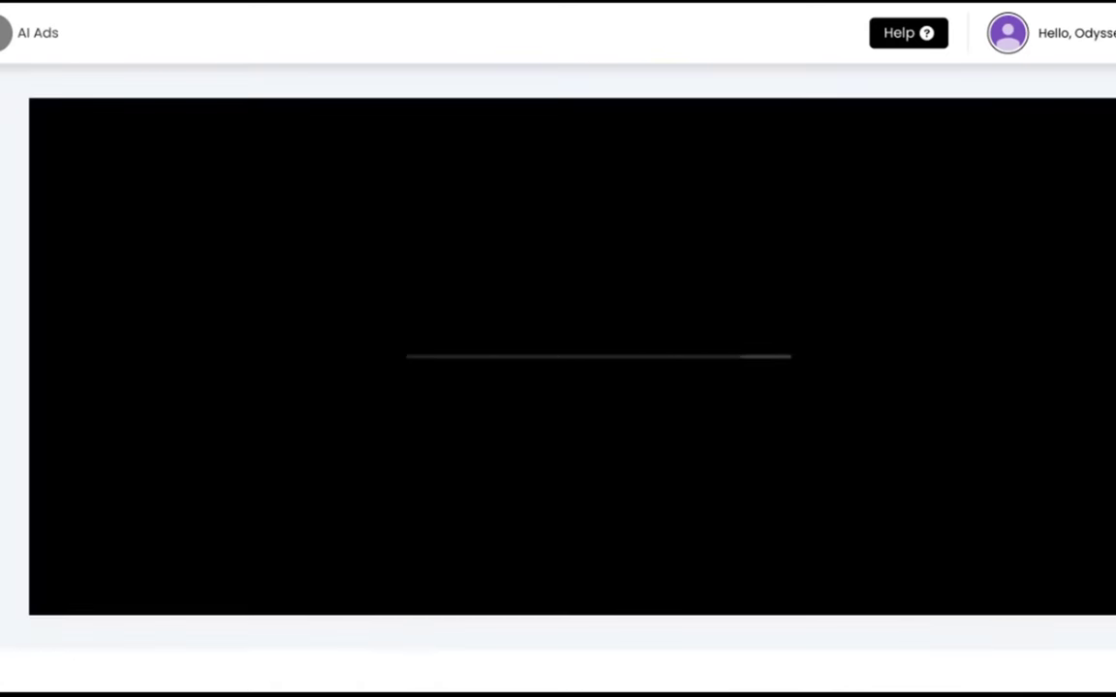
scroll(507, 278, down, 10)
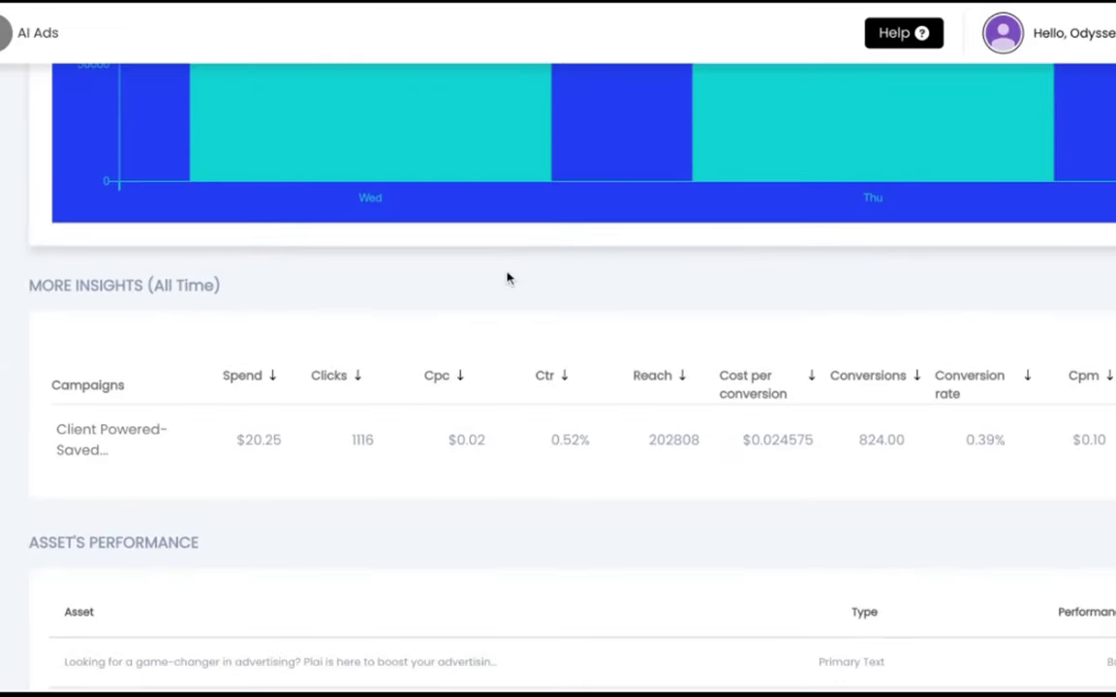
scroll(558, 388, down, 6)
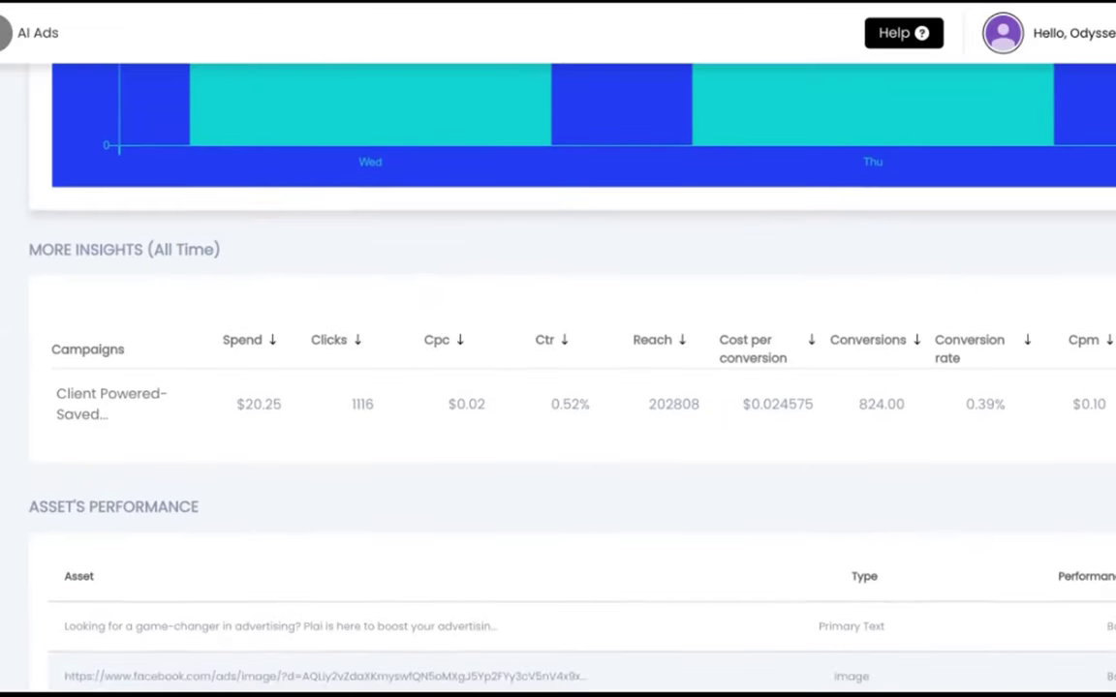